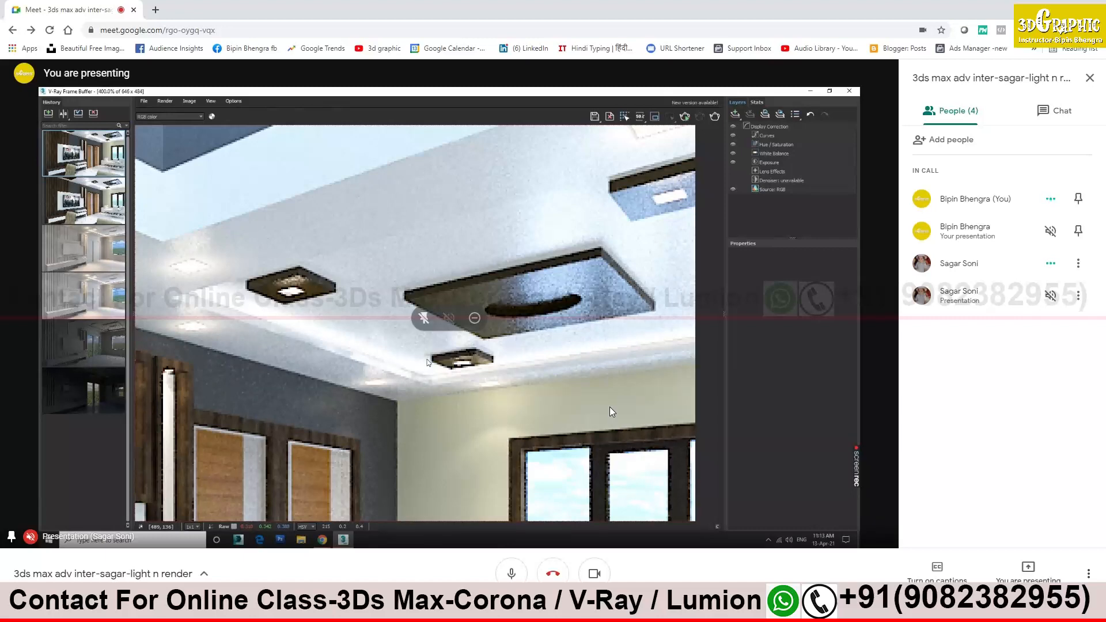
Inspect the ceiling in the render and select the Exposure correction layer to view its settings
scroll(611, 407, "down", 2)
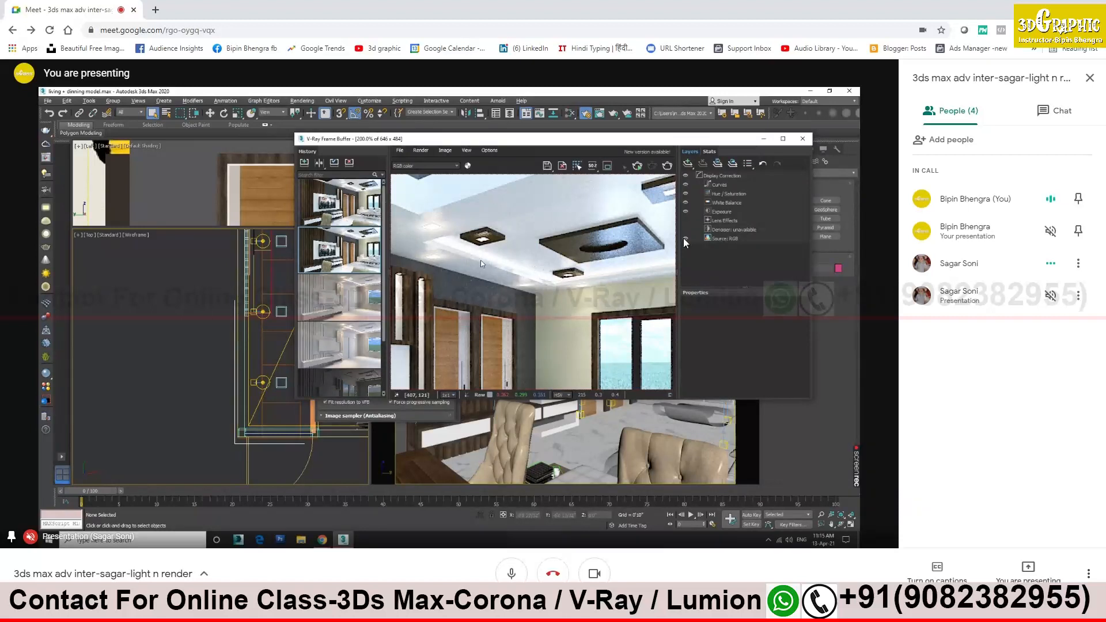
left_click(740, 215)
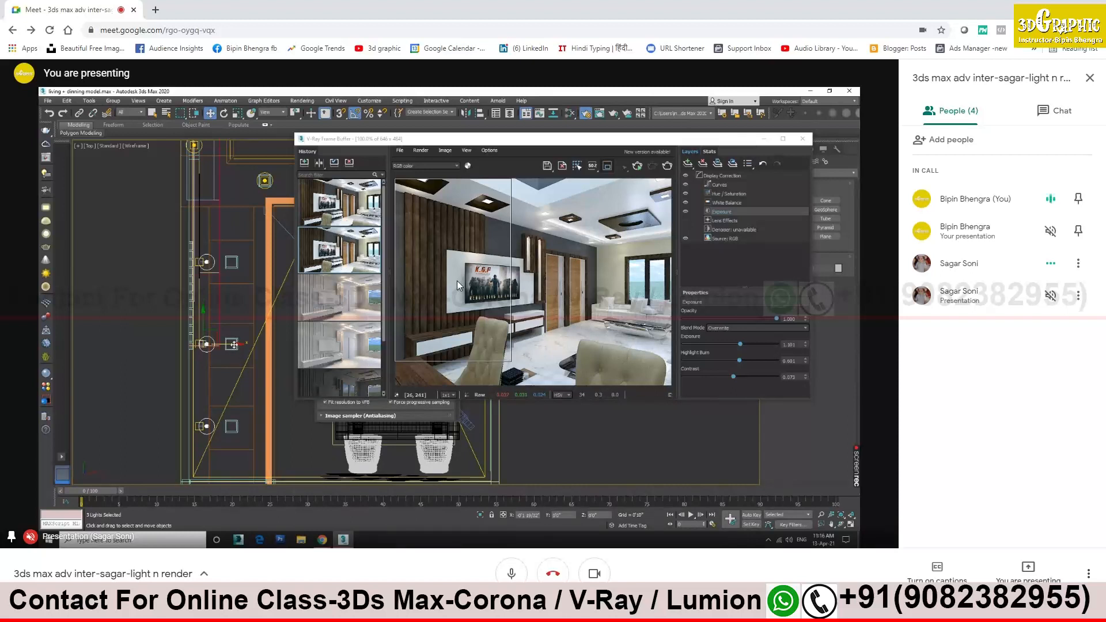
Select the targets of the three spotlights along the TV wall in the Top view and shift them slightly towards the wall
scroll(277, 275, "up", 5)
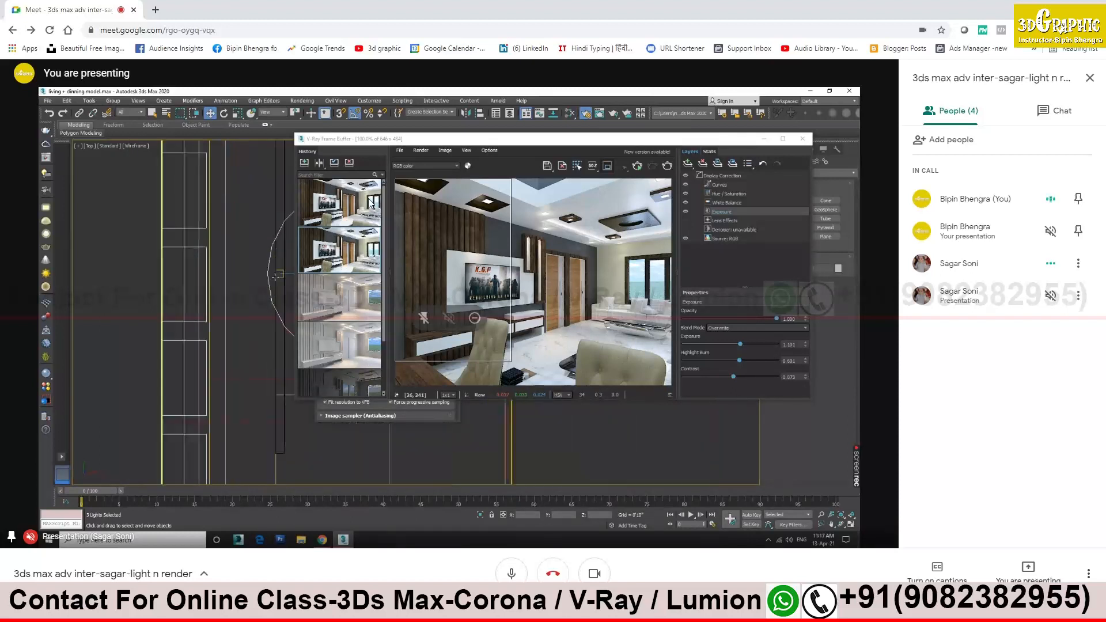
scroll(185, 279, "down", 3)
left_click(190, 274)
scroll(215, 267, "down", 4)
scroll(202, 296, "up", 4)
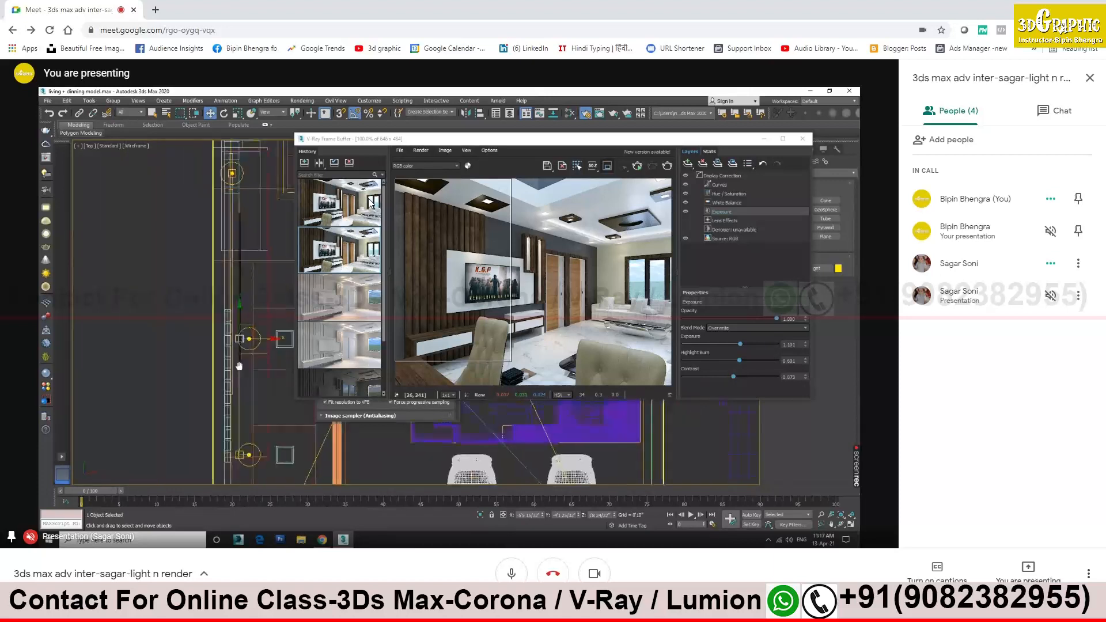
left_click(203, 299)
scroll(206, 290, "down", 6)
scroll(204, 385, "up", 4)
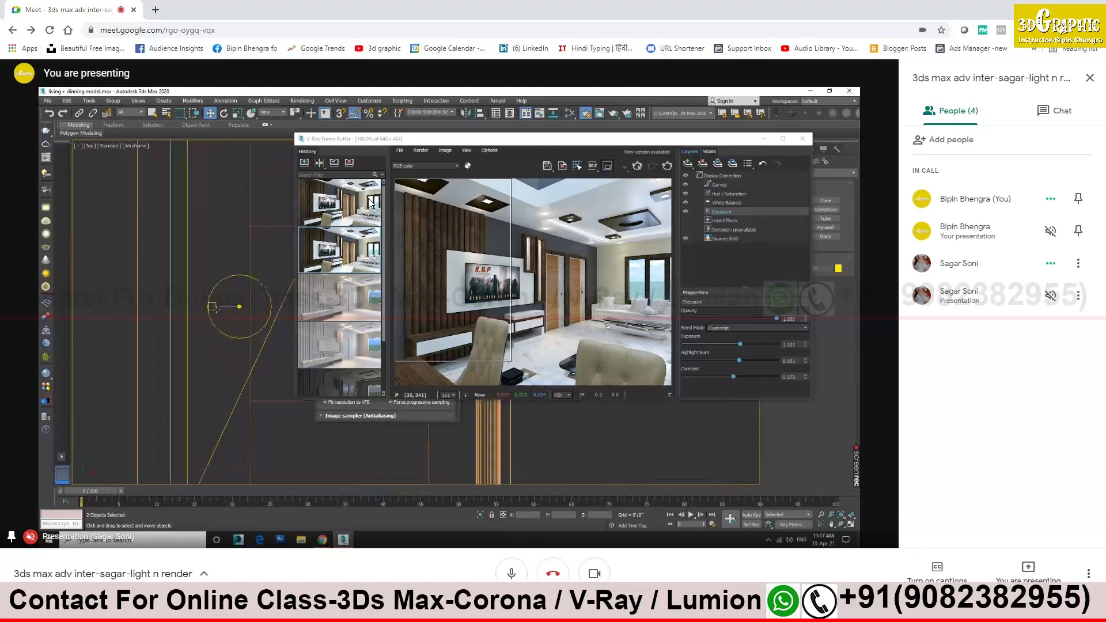
left_click(215, 309, "ctrl")
scroll(213, 267, "down", 5)
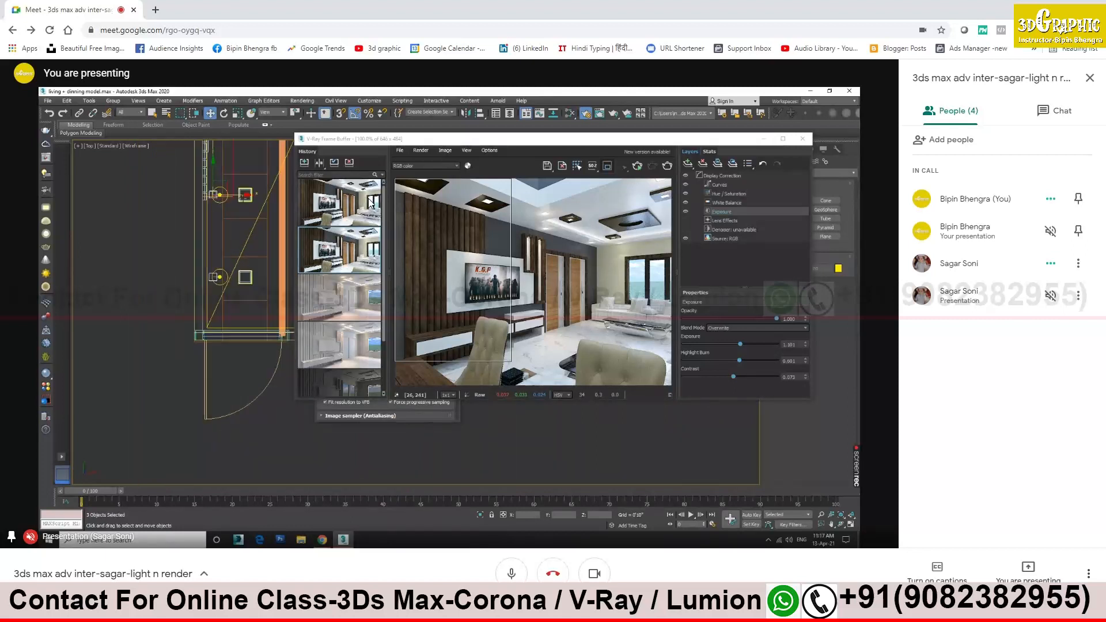
left_click_drag(243, 194, 236, 192)
scroll(236, 192, "down", 5)
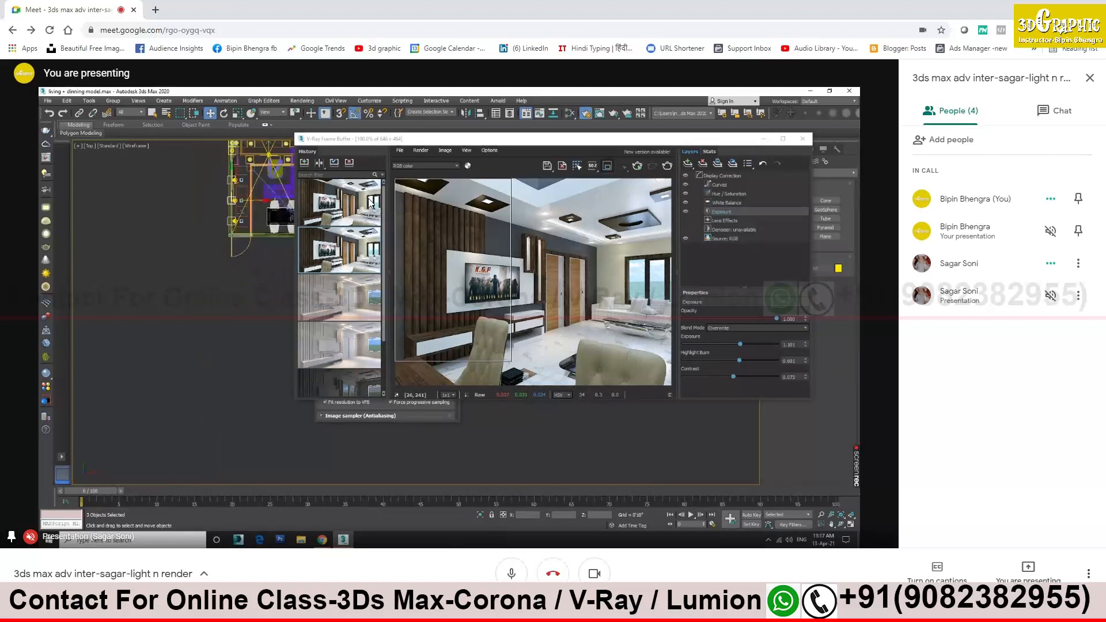
Raise the three selected light targets in the Front view and start an interactive render
middle_click_drag(242, 288, 238, 239, "alt")
key("f")
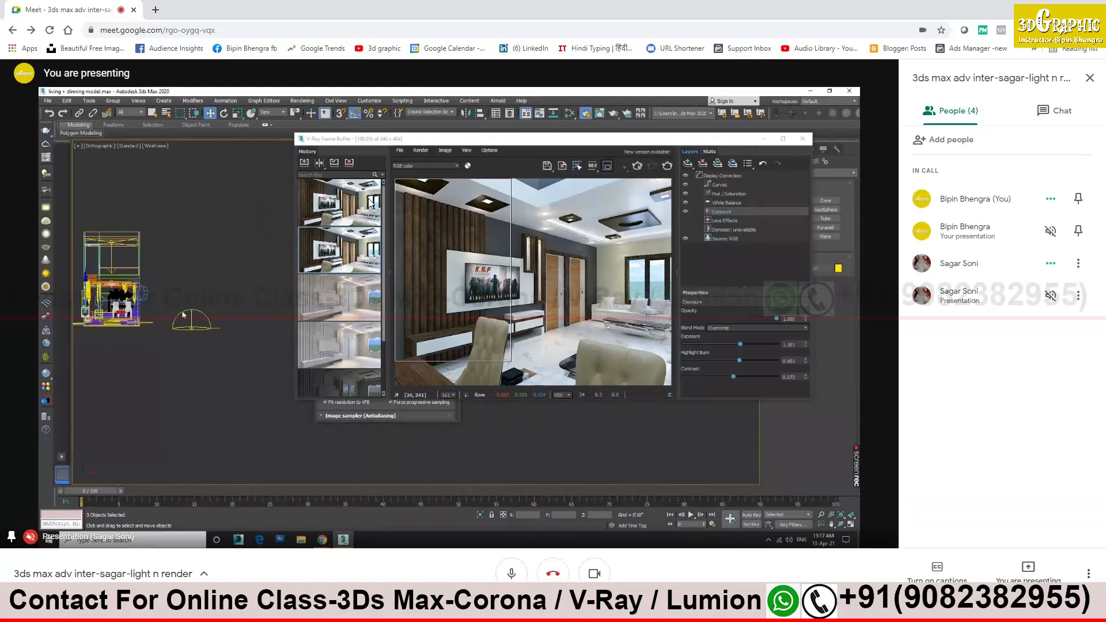
key("z")
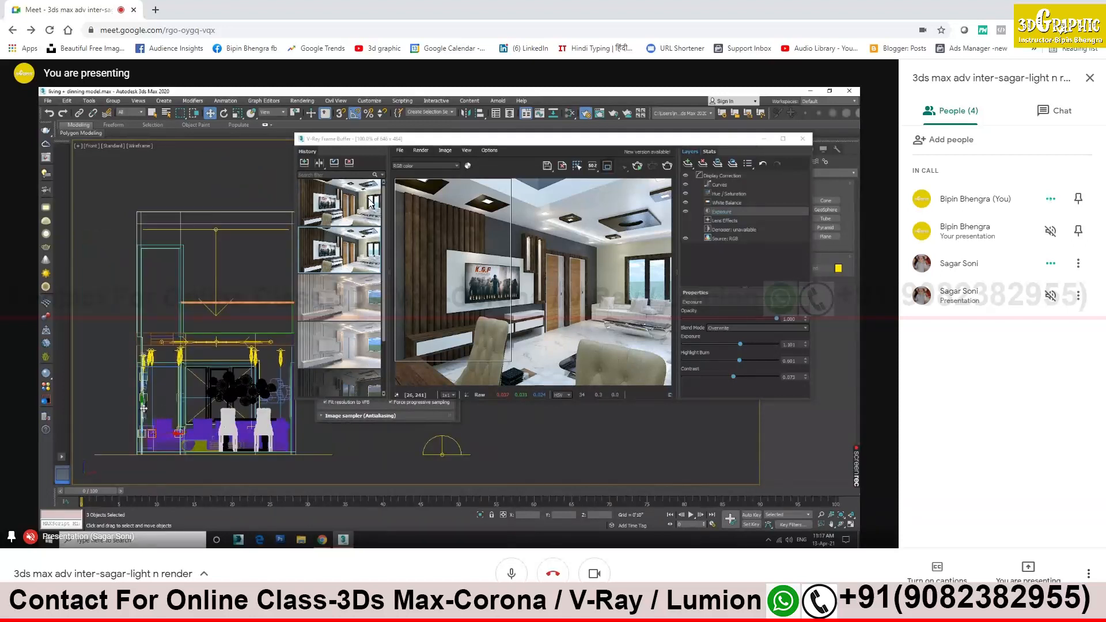
left_click_drag(142, 406, 142, 388)
left_click(637, 166)
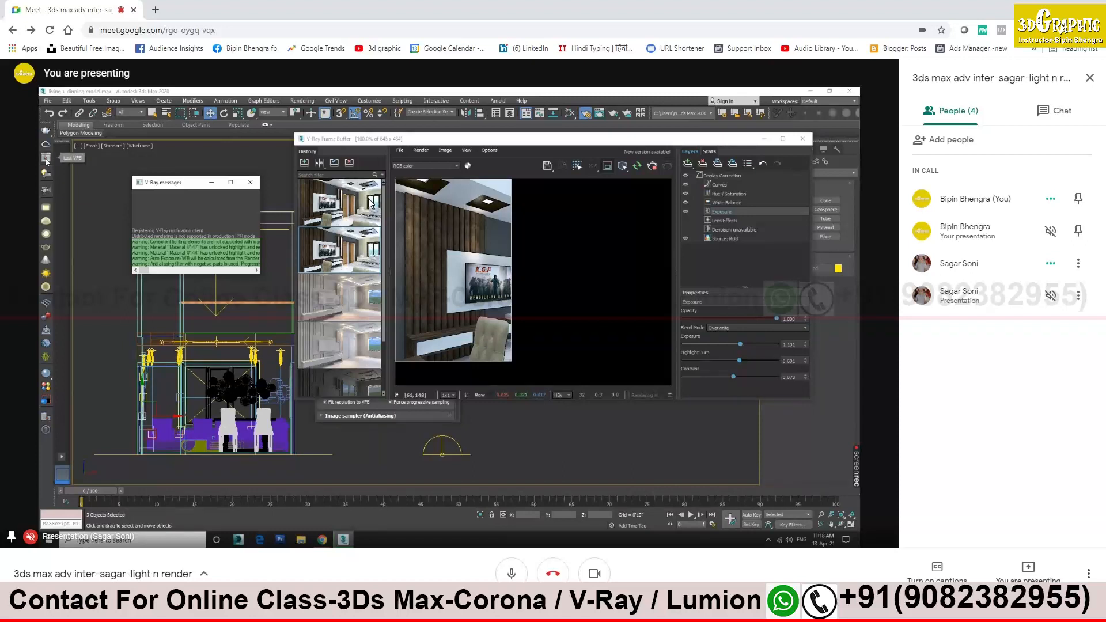
Move the frame buffer clear of the light parameters and set the intensity value of the IES light near the wall to 2500
scroll(142, 338, "up", 4)
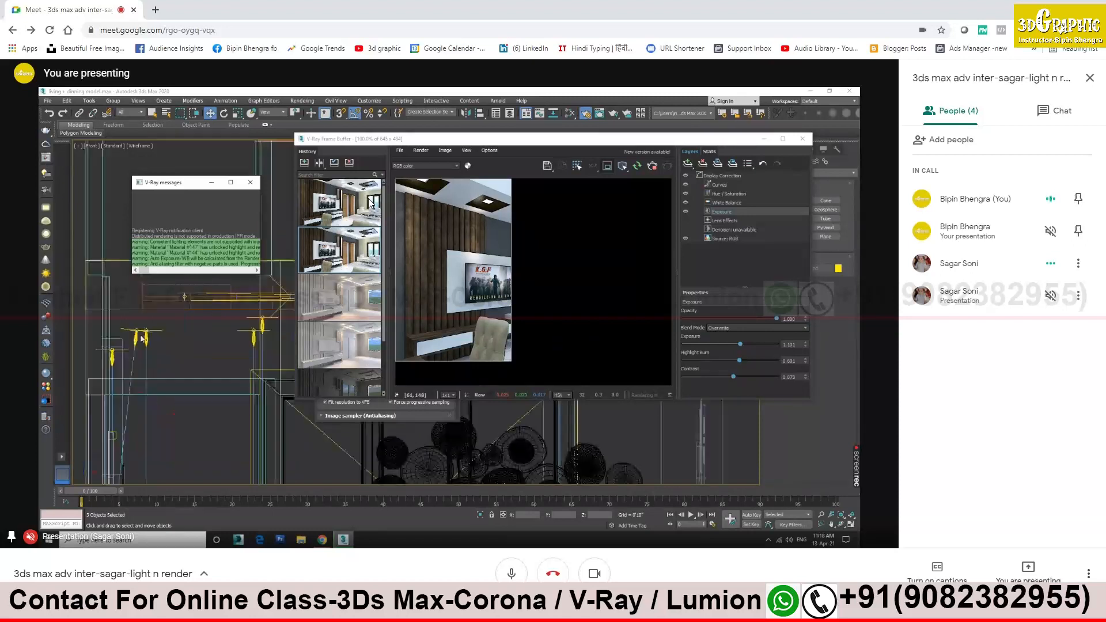
left_click(137, 337)
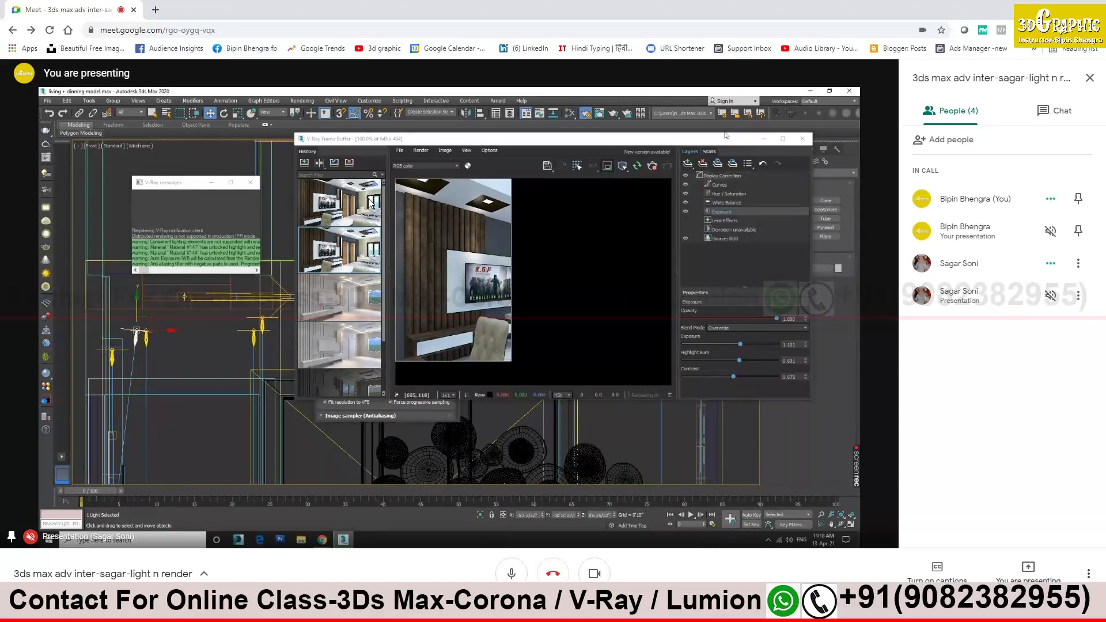
left_click_drag(726, 135, 724, 174)
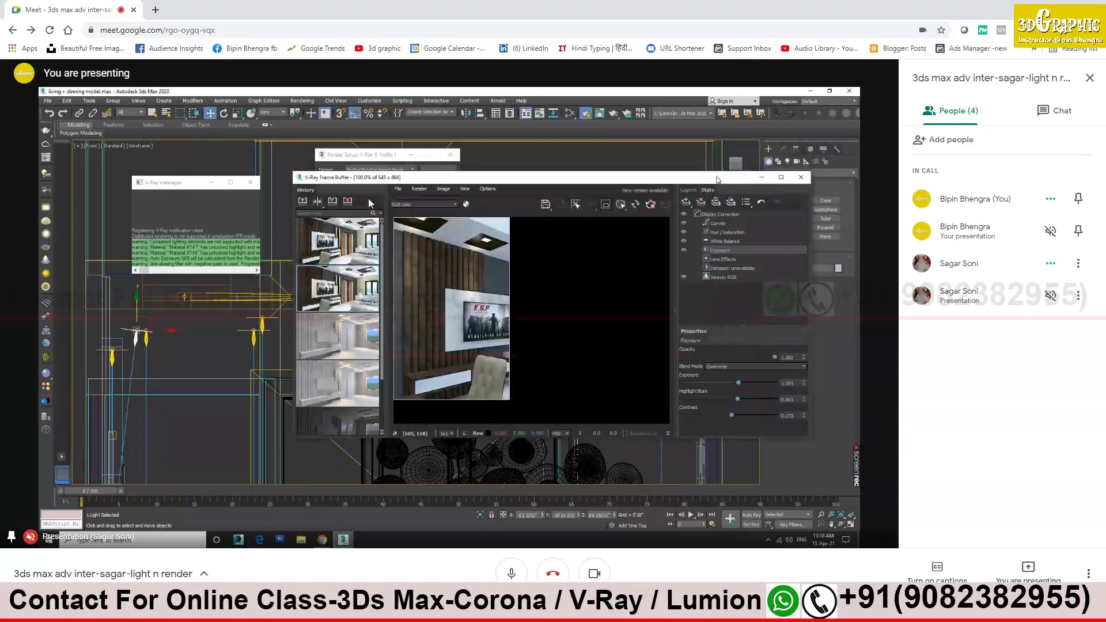
left_click(782, 150)
left_click_drag(726, 181, 642, 114)
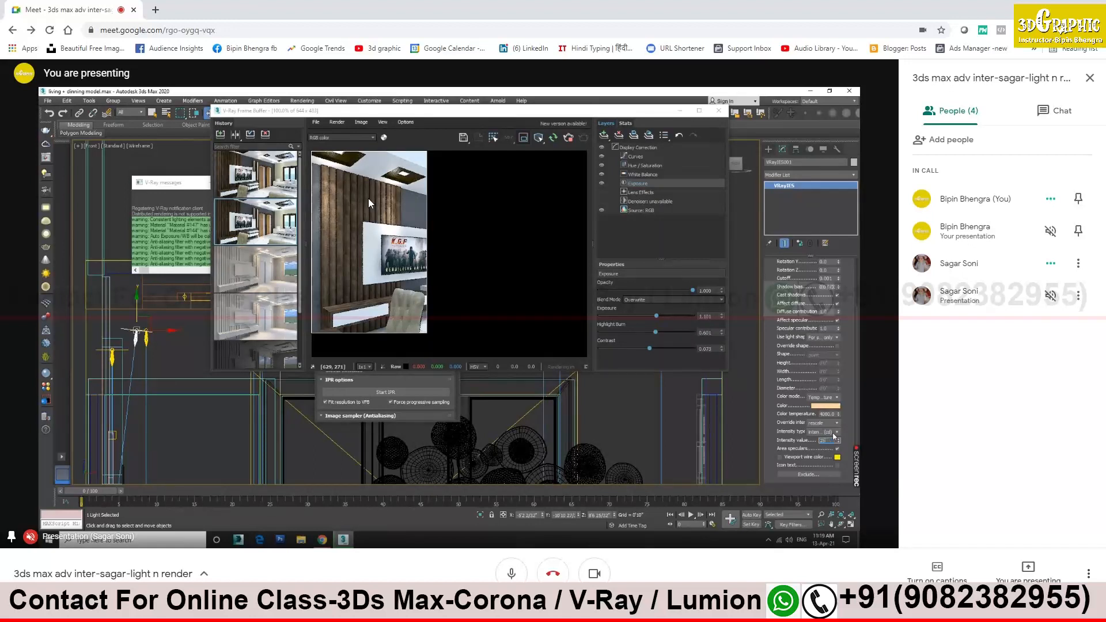
type("0")
key("Return")
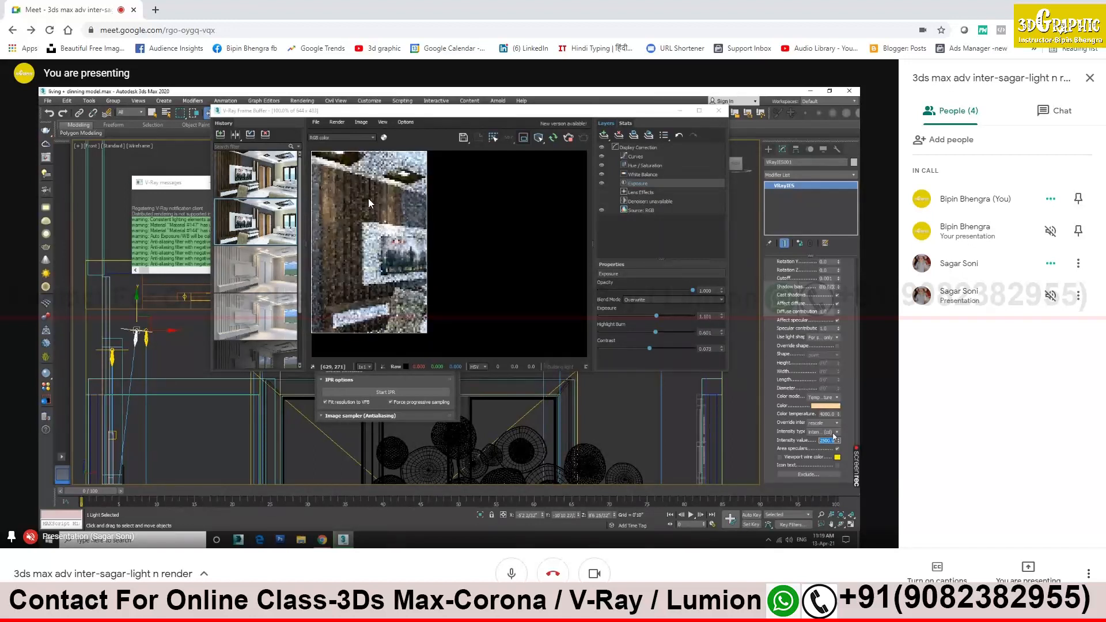
type("25")
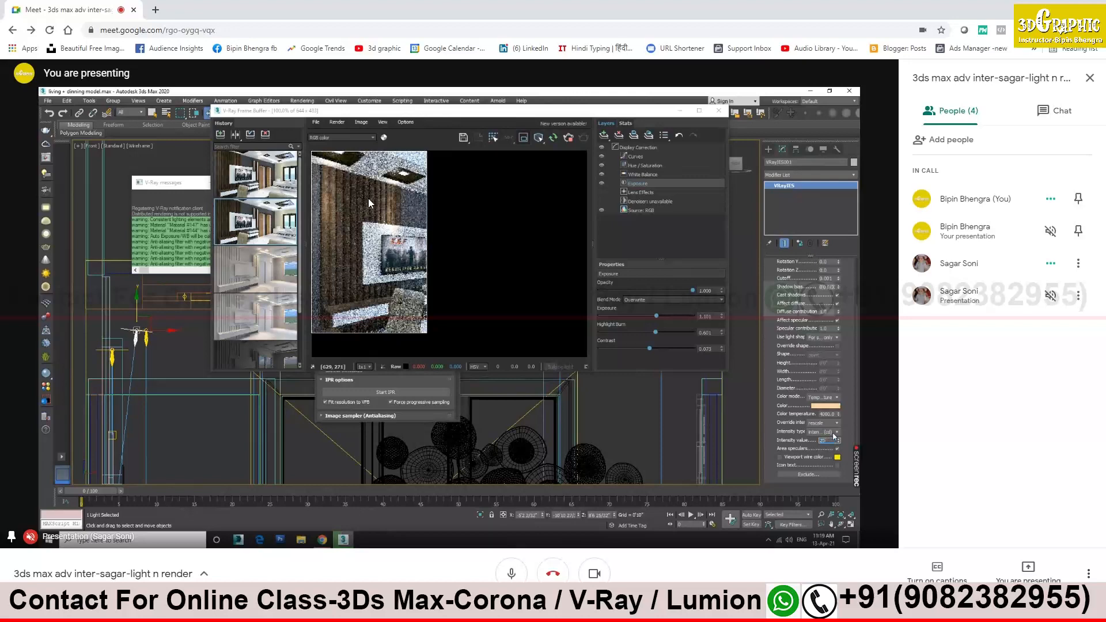
type("00")
key("Return")
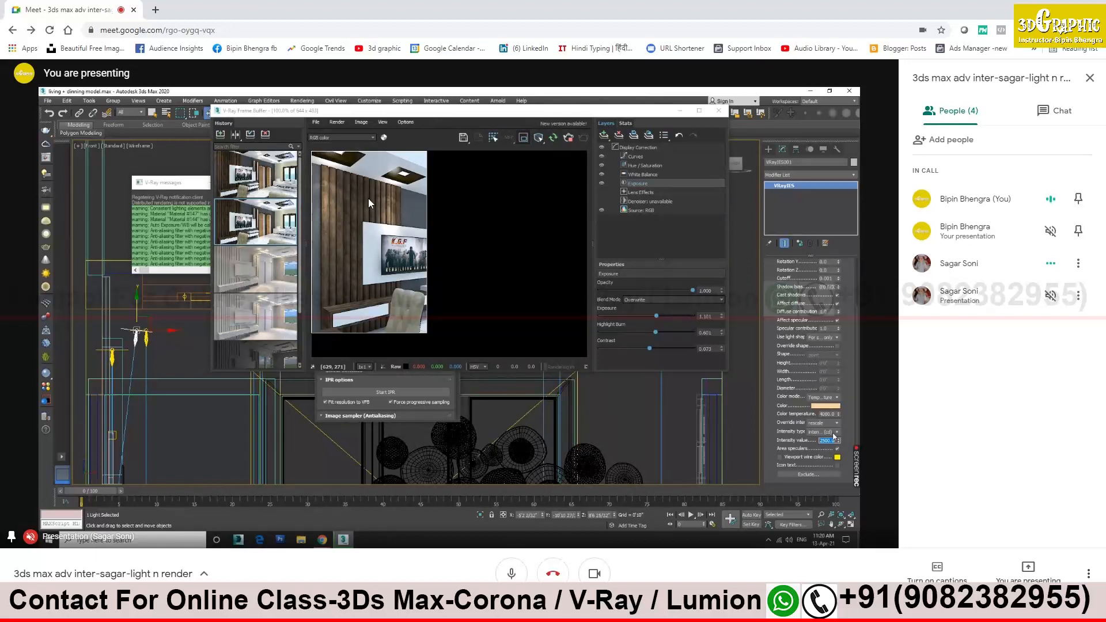
Look through the scene objects in the IES light's Exclude/Include list and close it without excluding anything
left_click(797, 442)
left_click(808, 474)
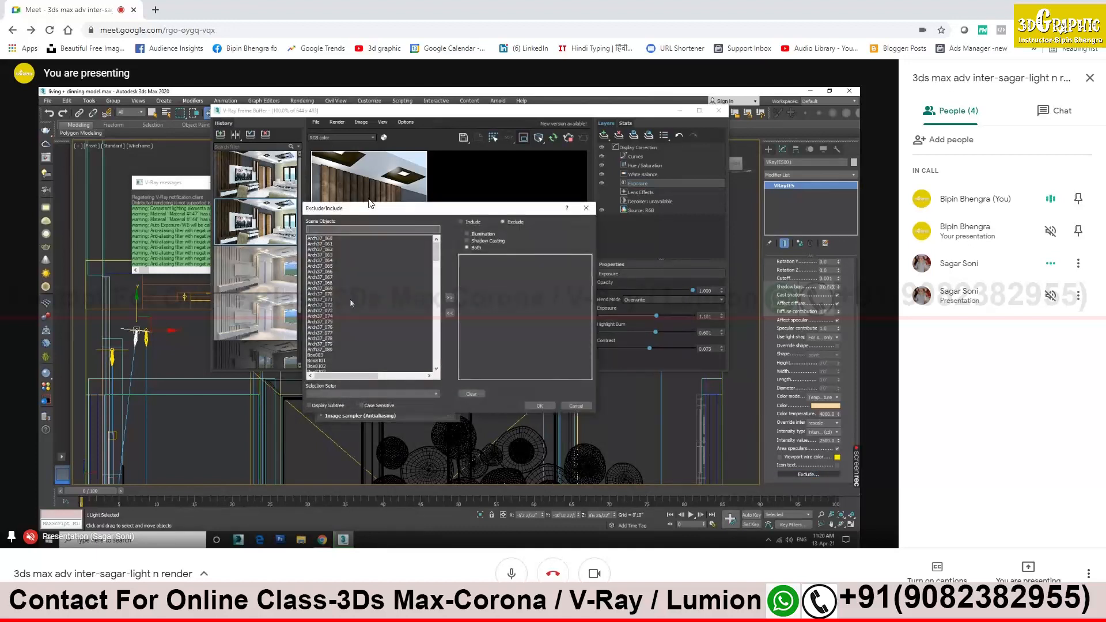
scroll(351, 300, "down", 8)
scroll(353, 304, "down", 10)
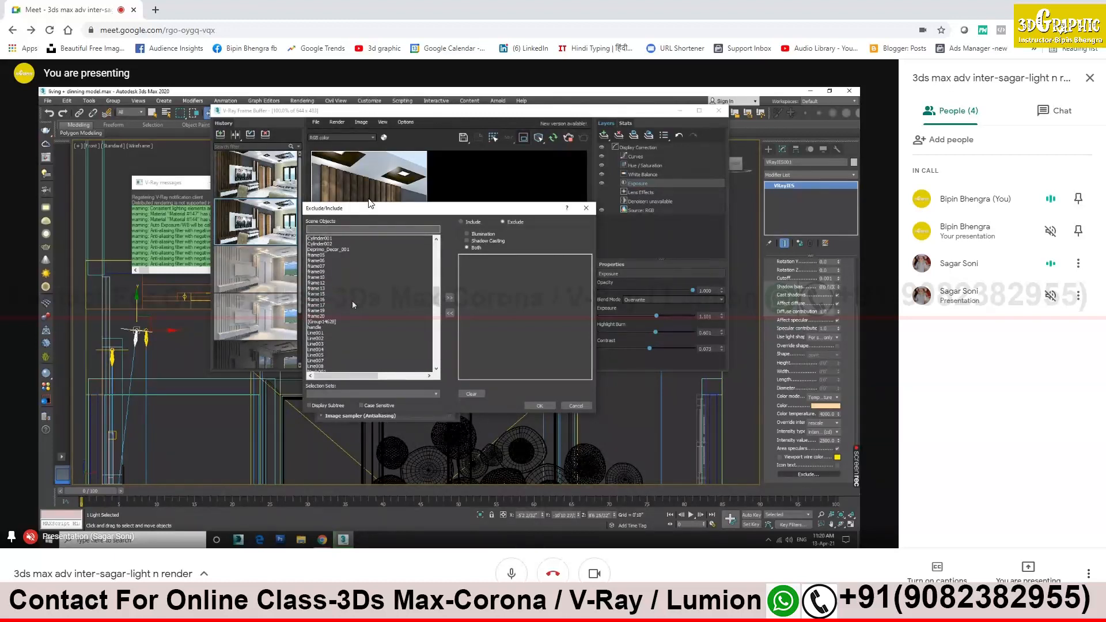
scroll(353, 304, "down", 15)
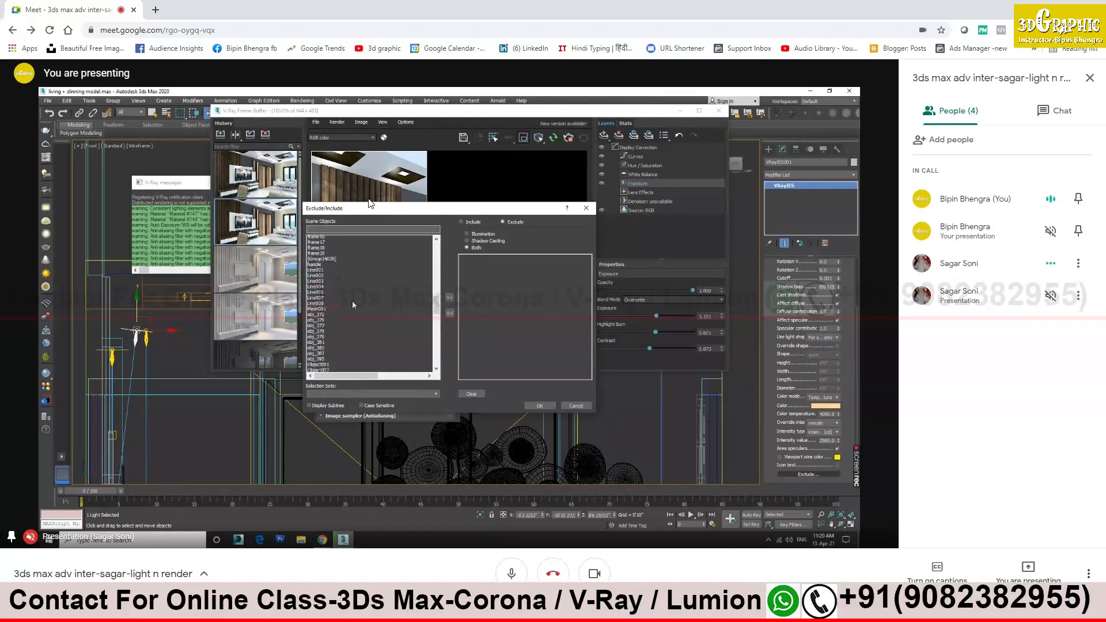
scroll(354, 304, "down", 5)
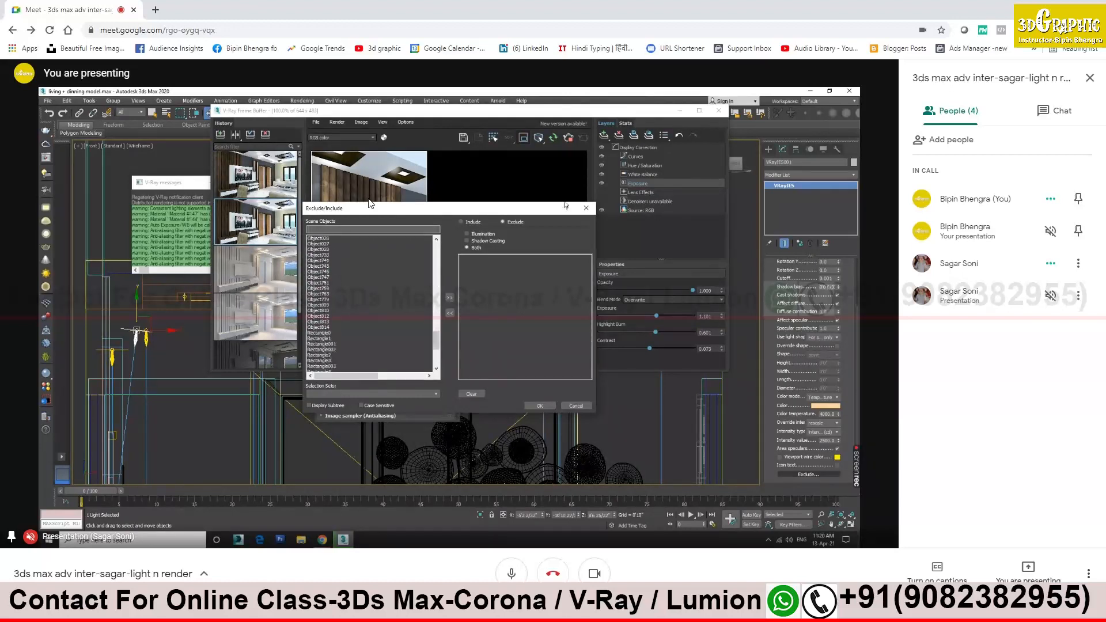
left_click(587, 209)
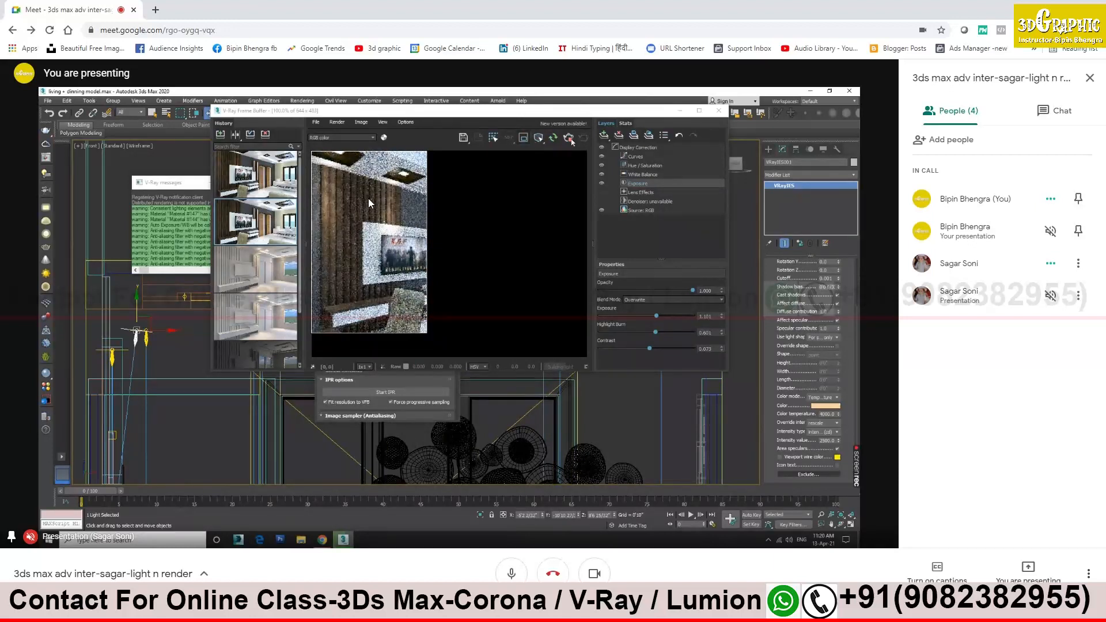
Open the TV wall group in an orbited view and rename its large extruded panel as "whi"
middle_click_drag(201, 394, 138, 431)
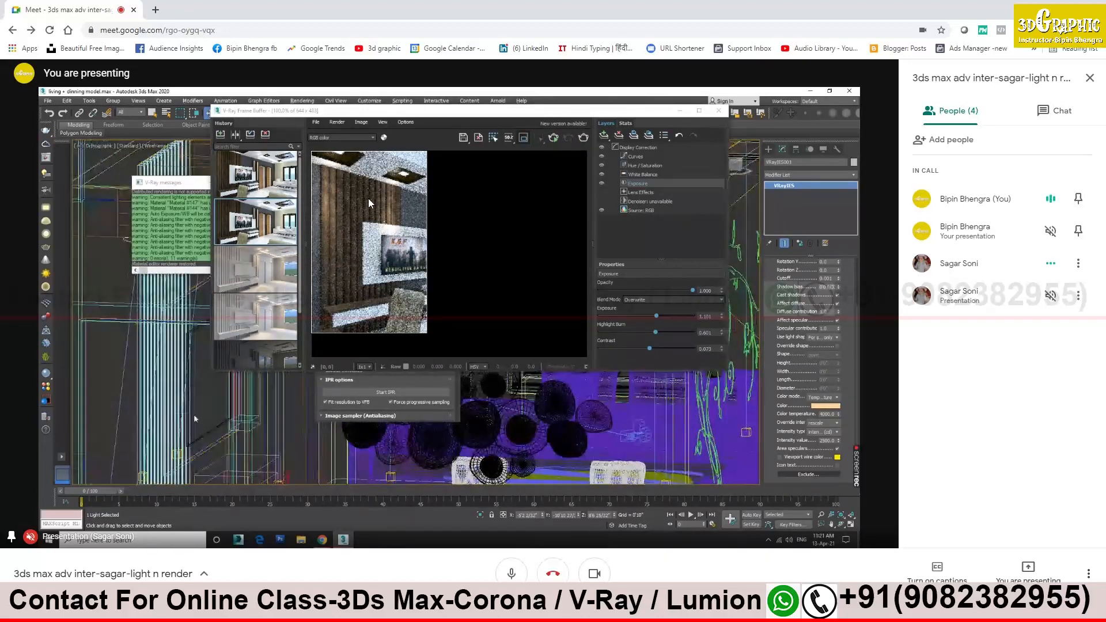
scroll(151, 331, "down", 5)
scroll(192, 331, "up", 8)
middle_click_drag(191, 331, 167, 345, "alt")
left_click(172, 328)
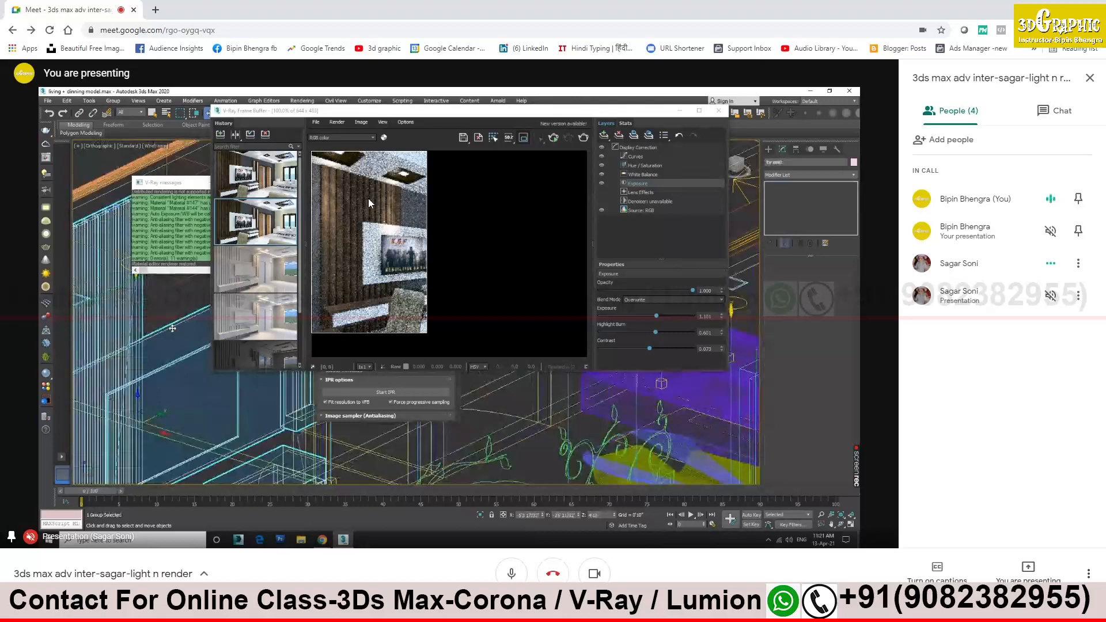
left_click(113, 100)
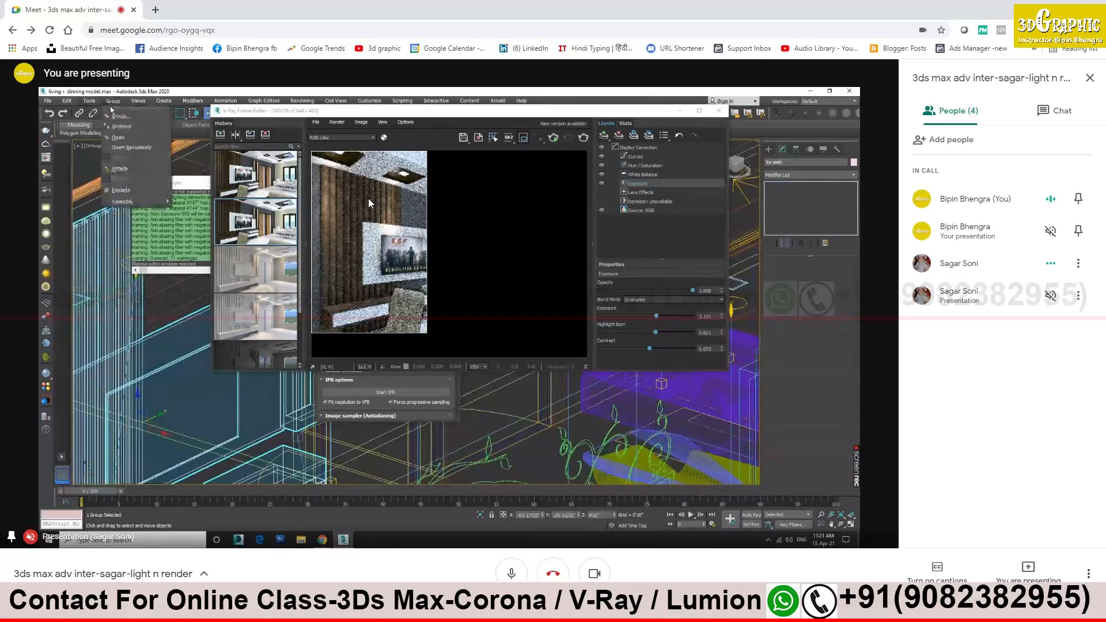
left_click(114, 137)
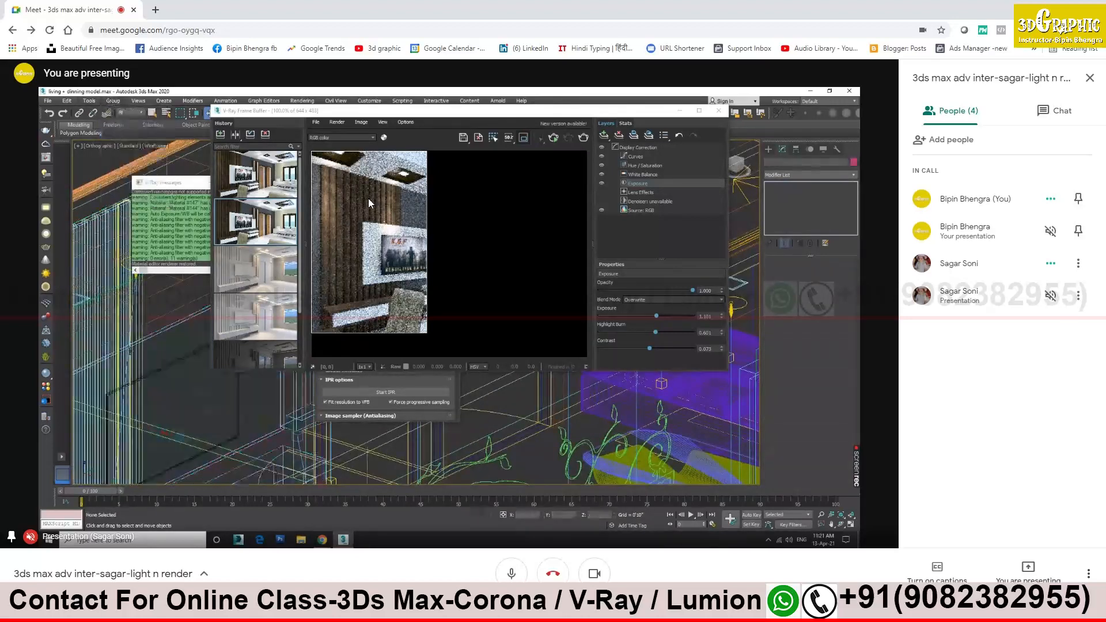
left_click(164, 333)
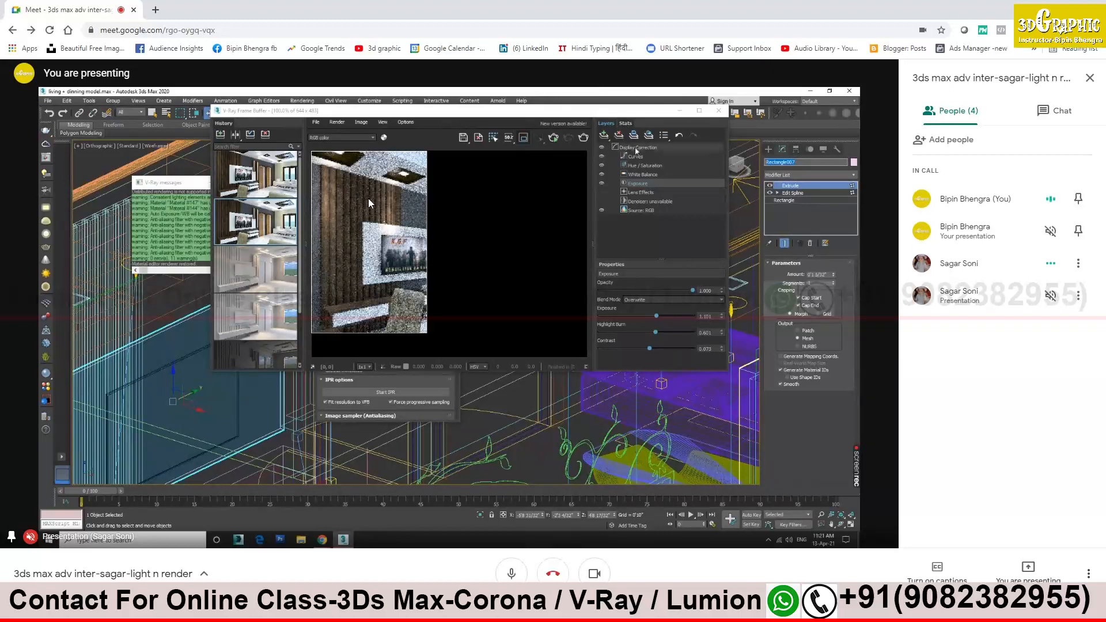
type("whi")
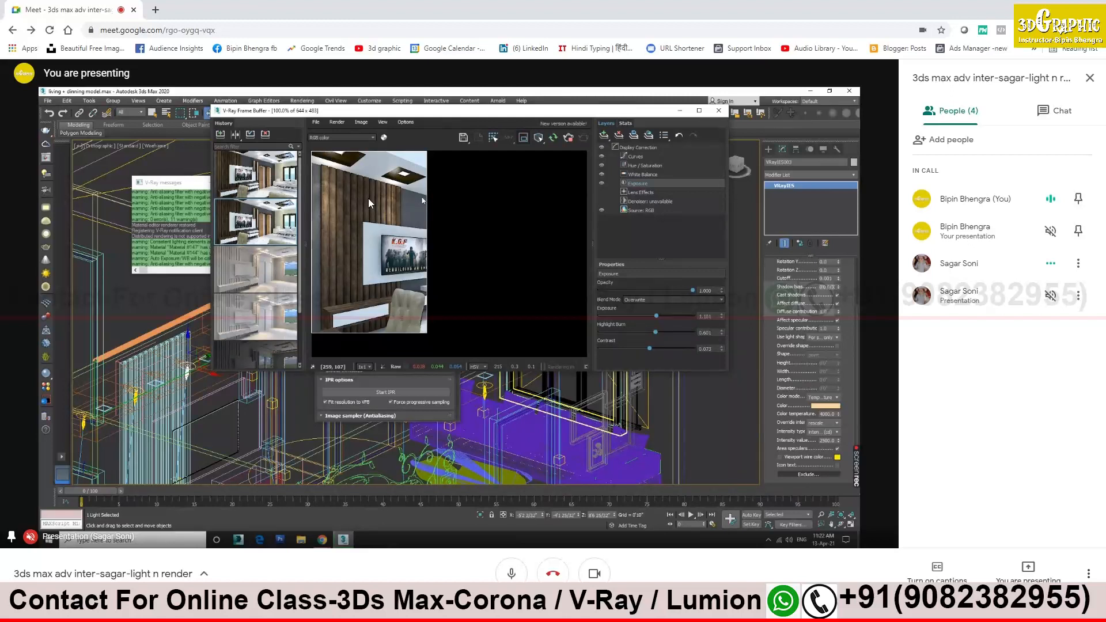
Examine the light falling on the wood panelling and TV panel in the interactive render
scroll(369, 203, "up", 2)
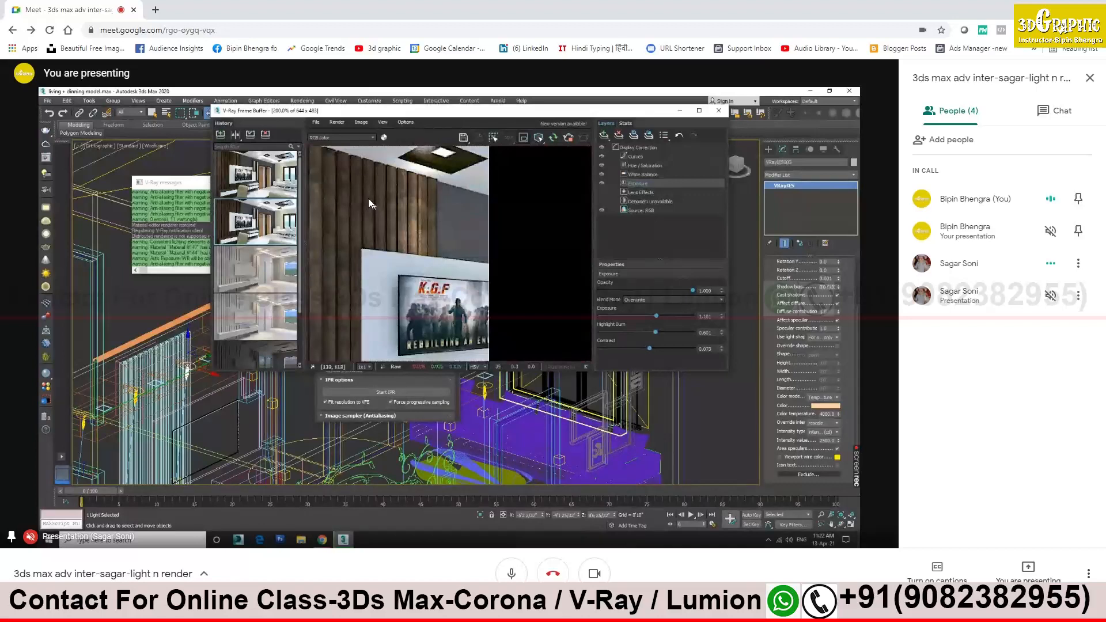
scroll(370, 203, "down", 2)
left_click(538, 139)
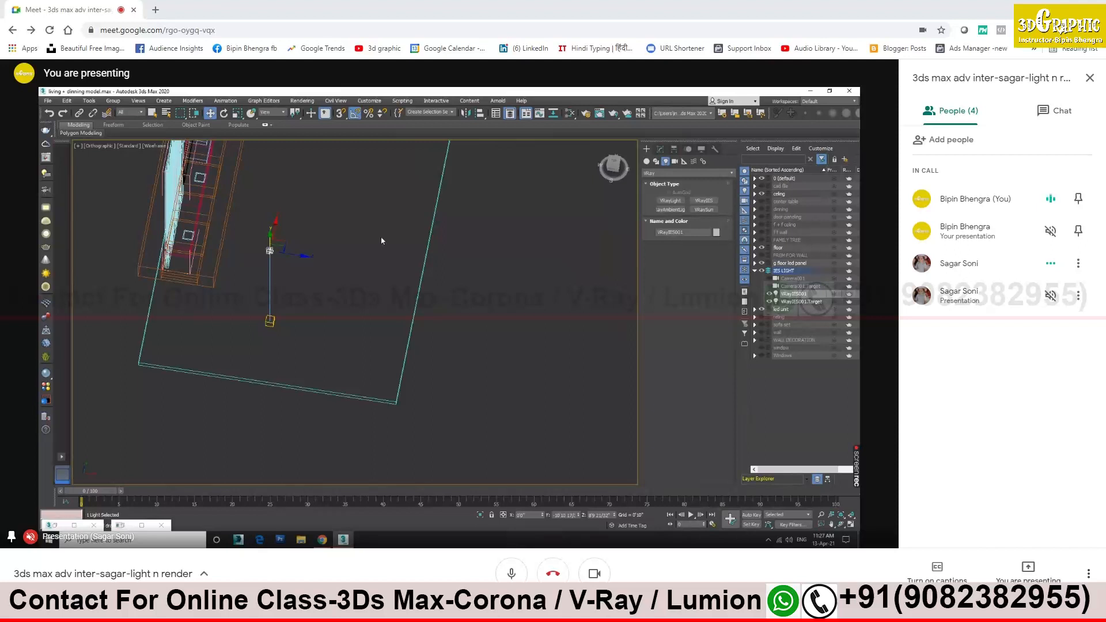
Delete the selected VRayIES light and unhide the wall layer in the Top view
key("Delete")
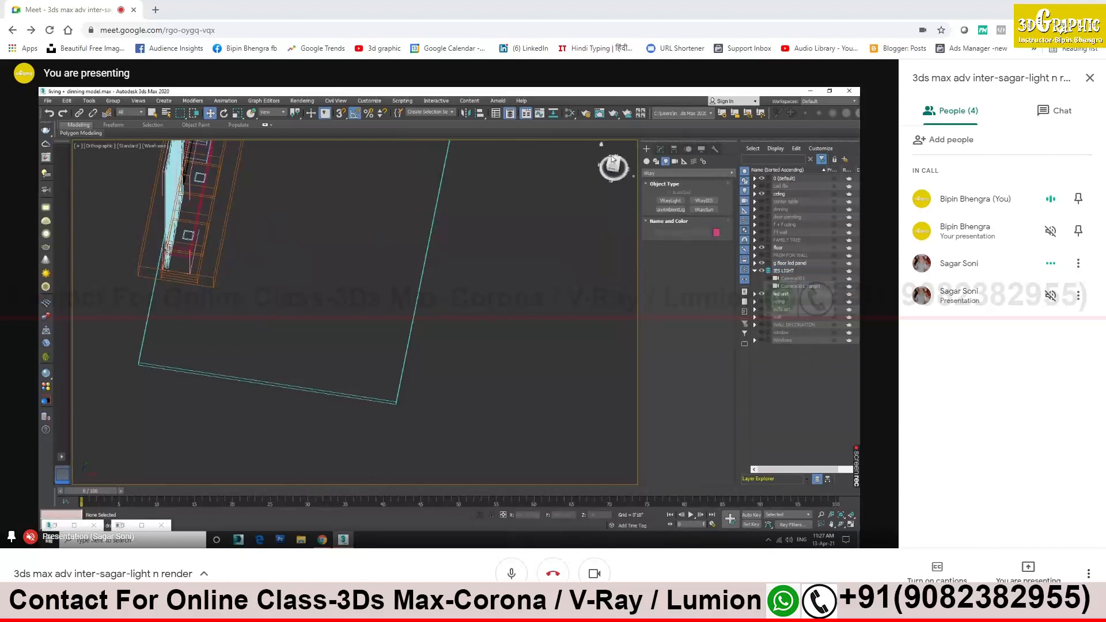
left_click_drag(613, 158, 613, 163)
key("t")
scroll(325, 237, "down", 2)
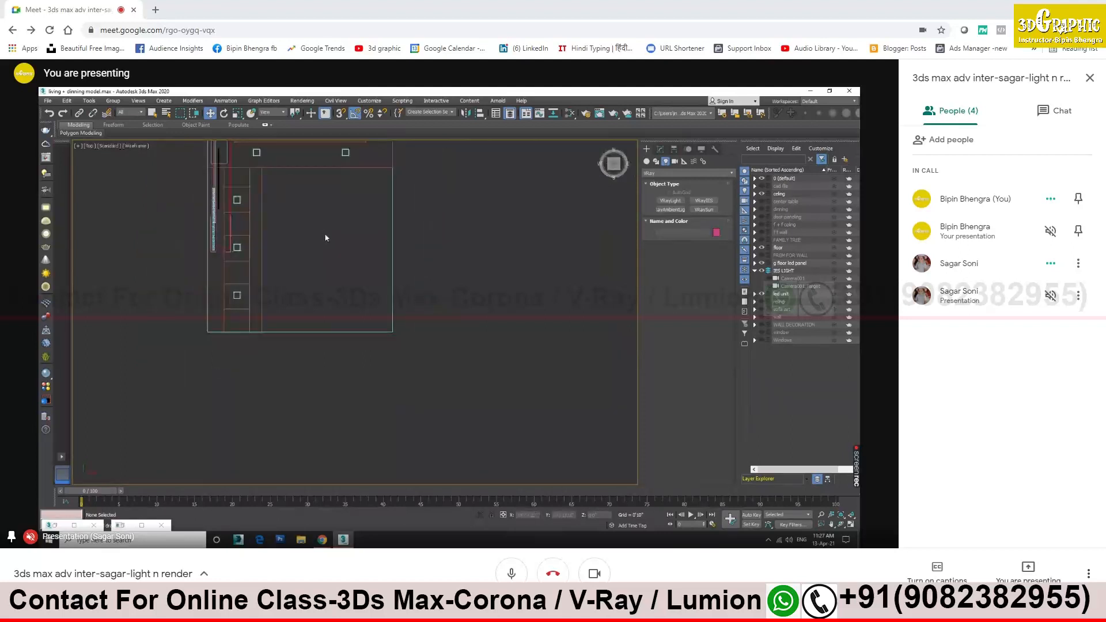
middle_click_drag(324, 237, 337, 364)
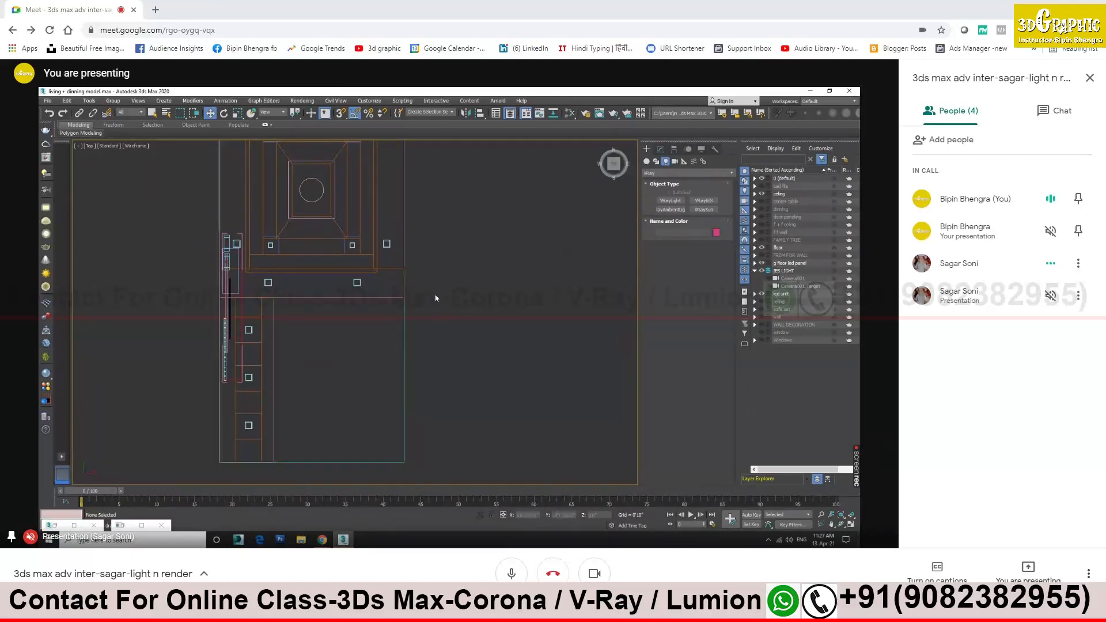
scroll(468, 281, "down", 3)
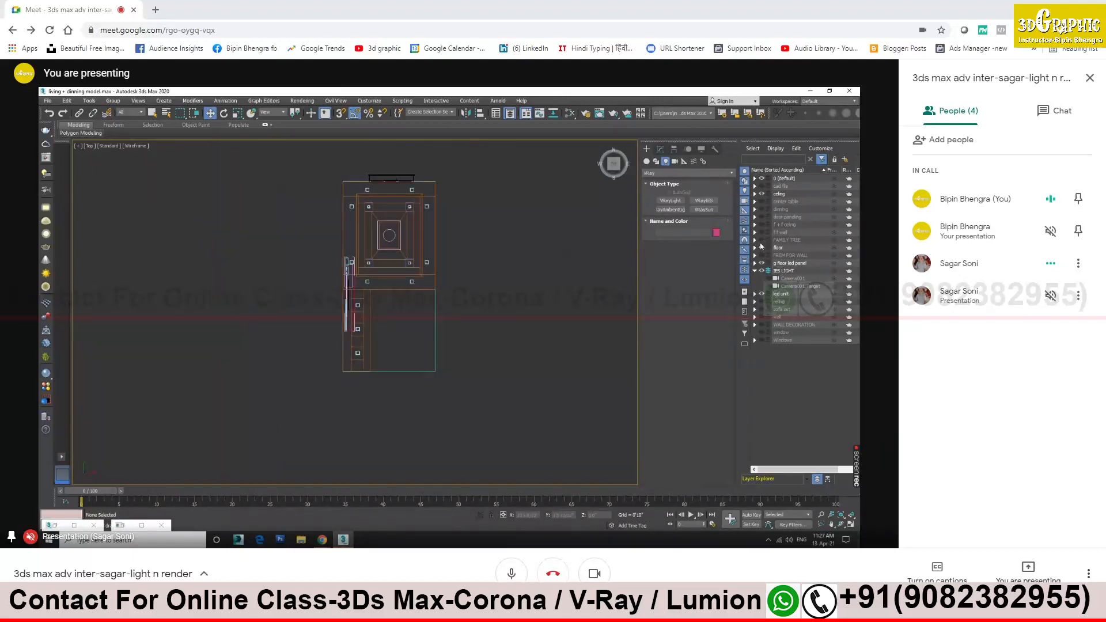
left_click(762, 317)
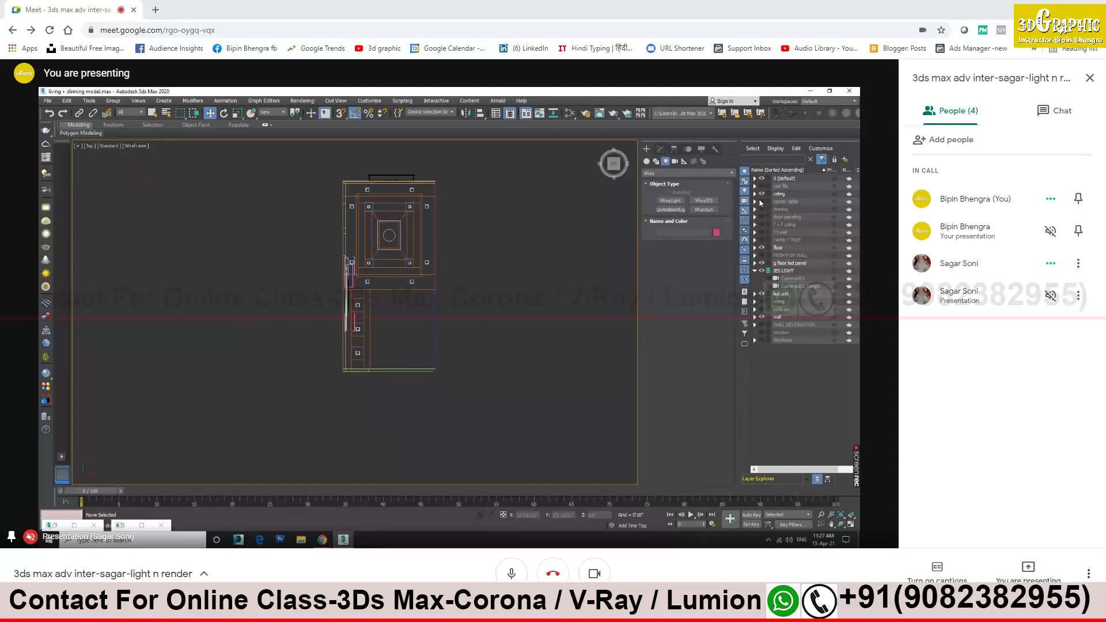
Unhide the Windows, window, F F wall and F + F ceiling layers and check the enclosed room in a shaded, orbited view
left_click(762, 340)
left_click(763, 333)
left_click(761, 233)
left_click(762, 224)
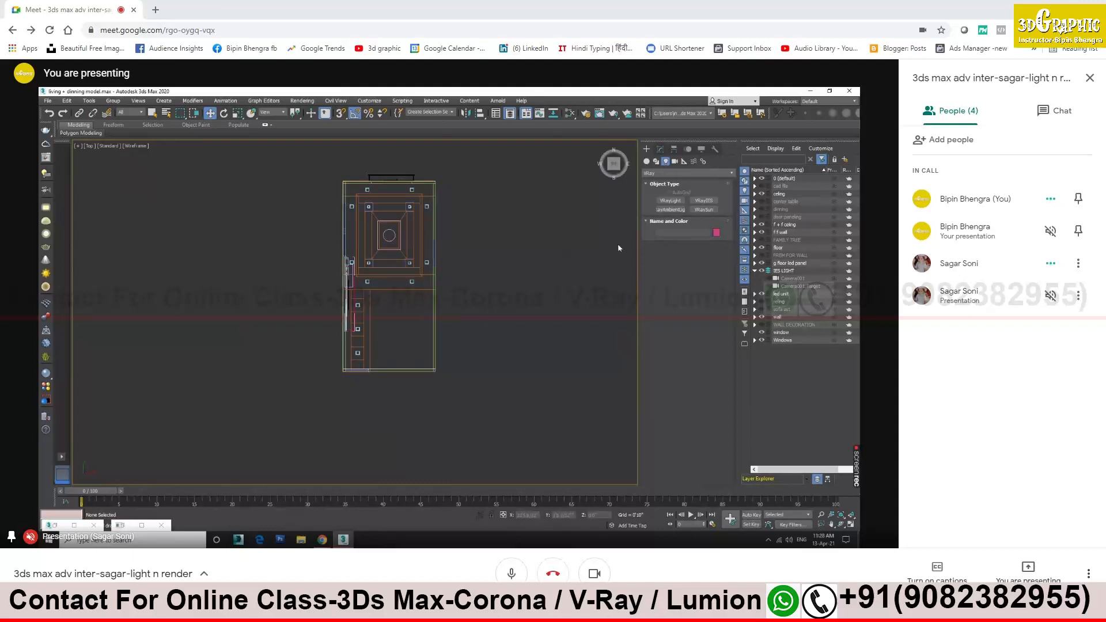
key("F3")
middle_click_drag(502, 385, 378, 396, "alt")
key("alt+w")
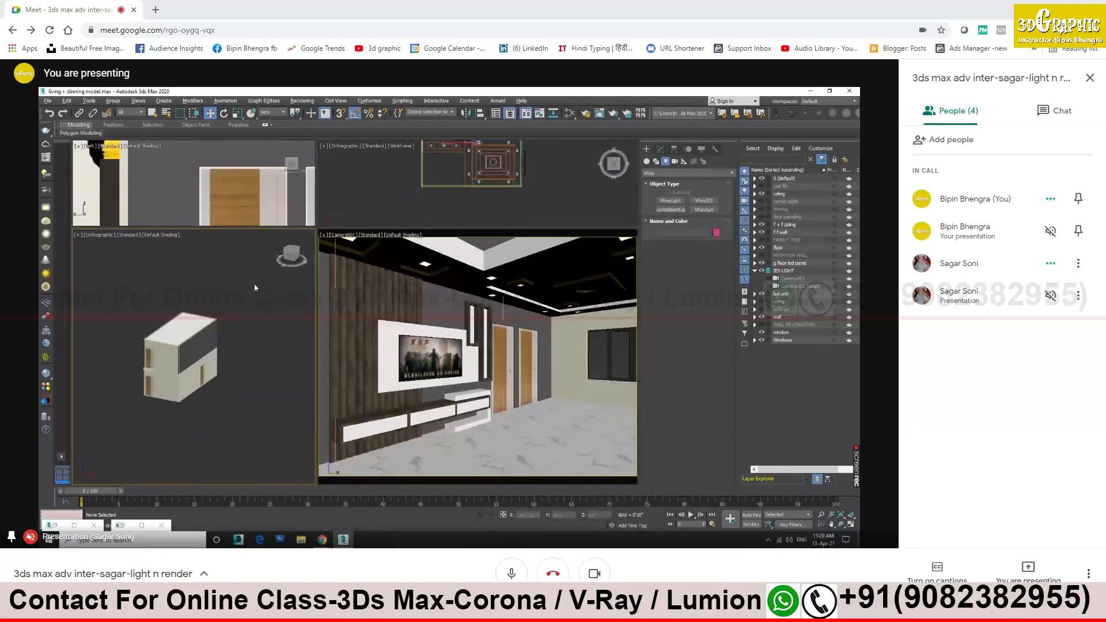
Place a VRayLight beside the room in the wireframe Top view and set its type to Dome
key("alt+w")
key("t")
key("F3")
scroll(487, 306, "down", 5)
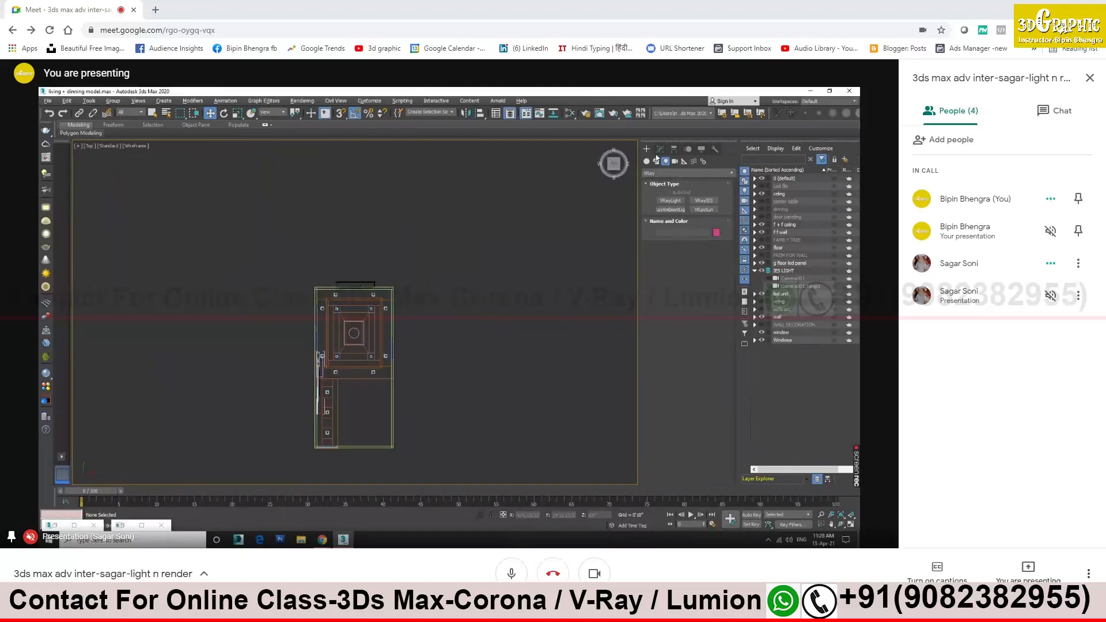
left_click(671, 201)
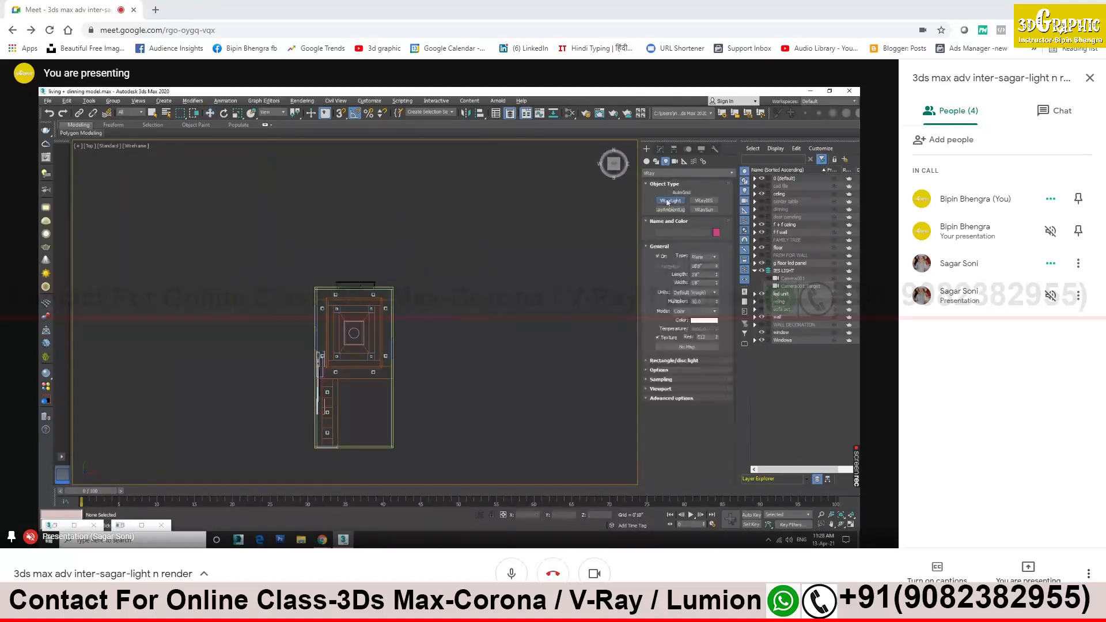
left_click_drag(525, 331, 562, 377)
left_click(703, 257)
left_click(697, 270)
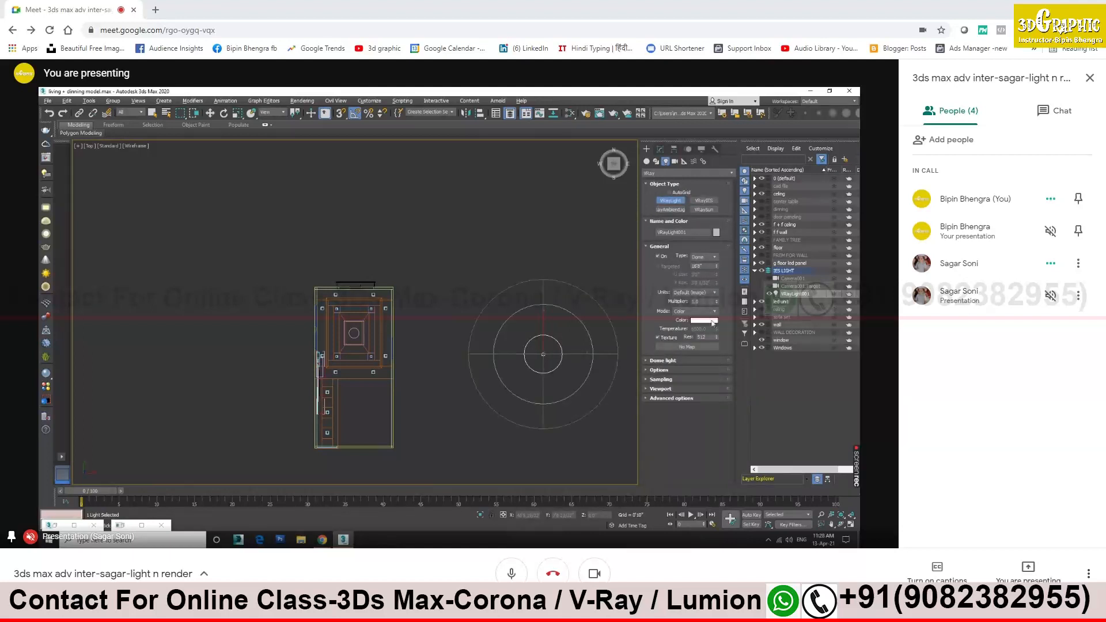
Make the dome light invisible and turn off its Affect reflections option
left_click(662, 361)
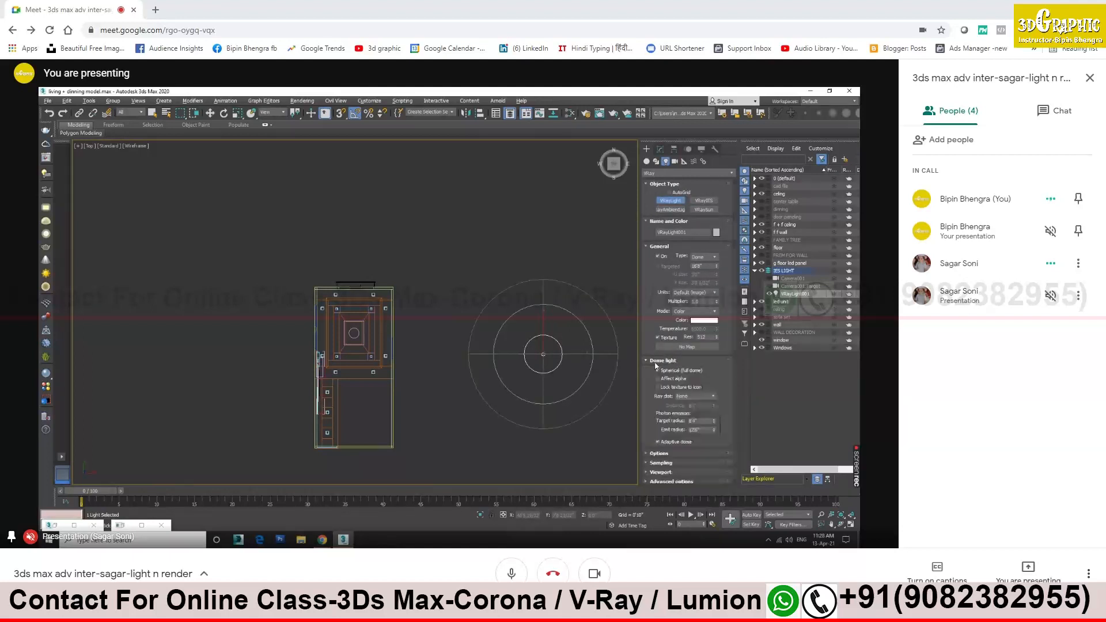
left_click(660, 454)
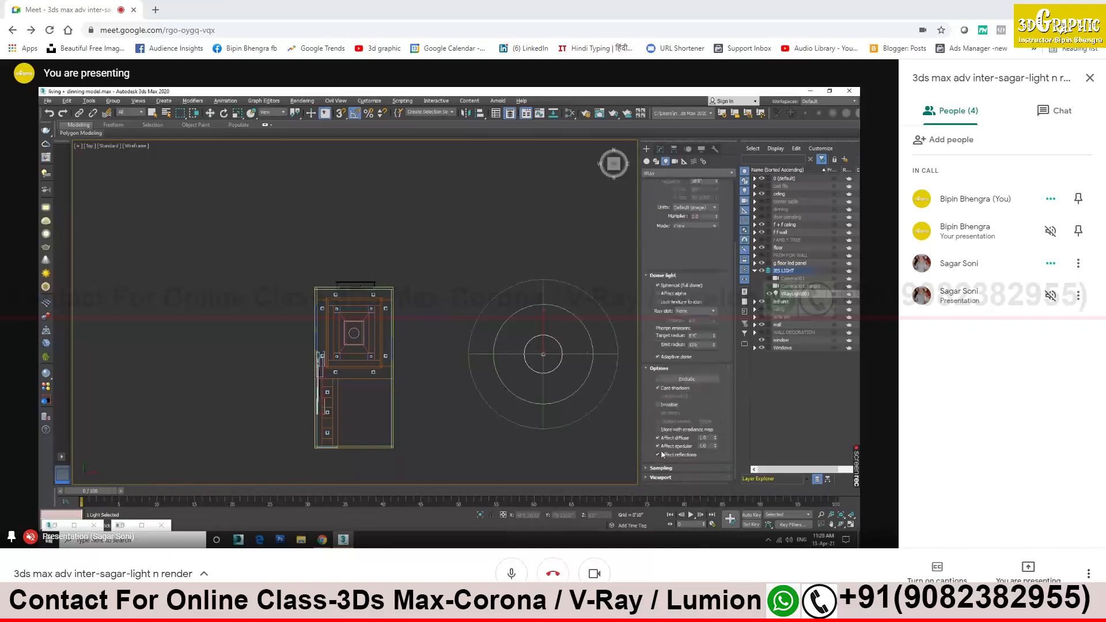
left_click(679, 455)
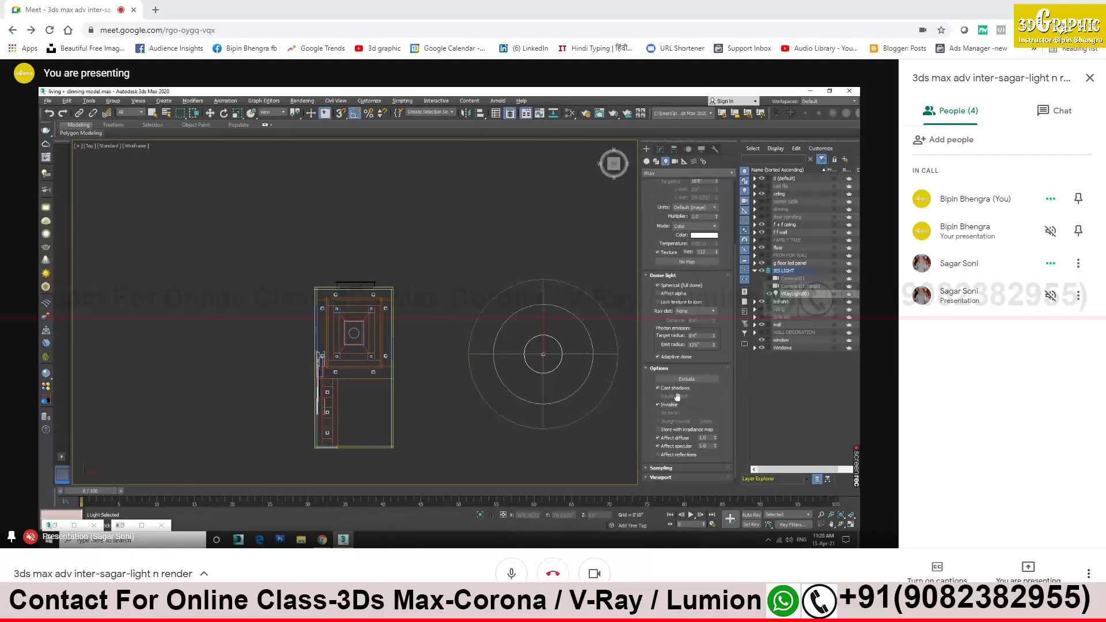
left_click_drag(650, 323, 653, 405)
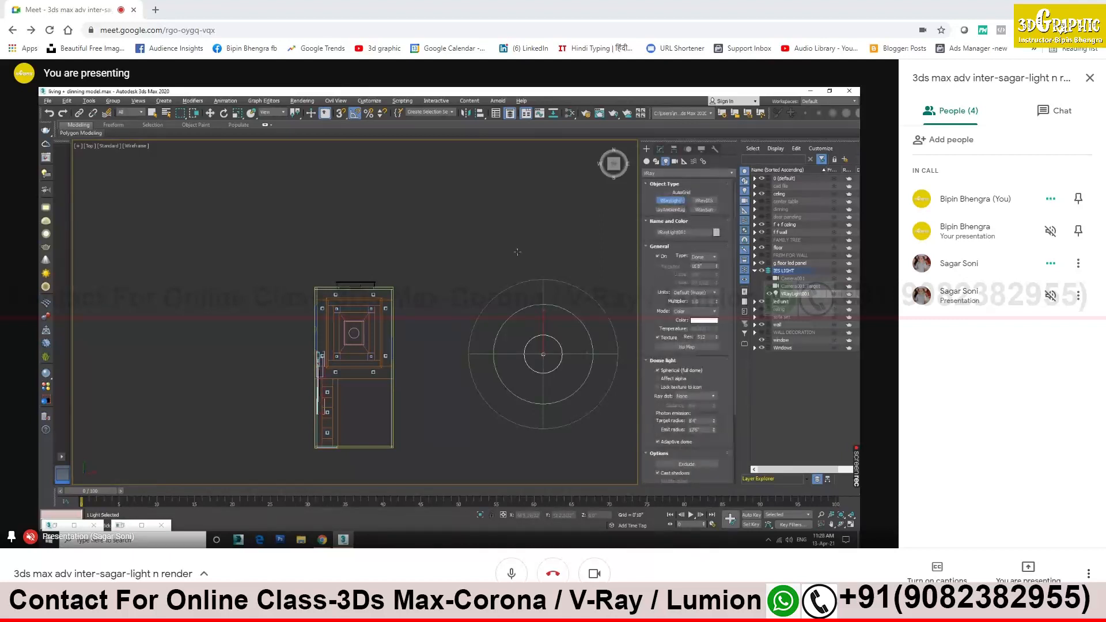
middle_click_drag(531, 281, 452, 235)
key("w")
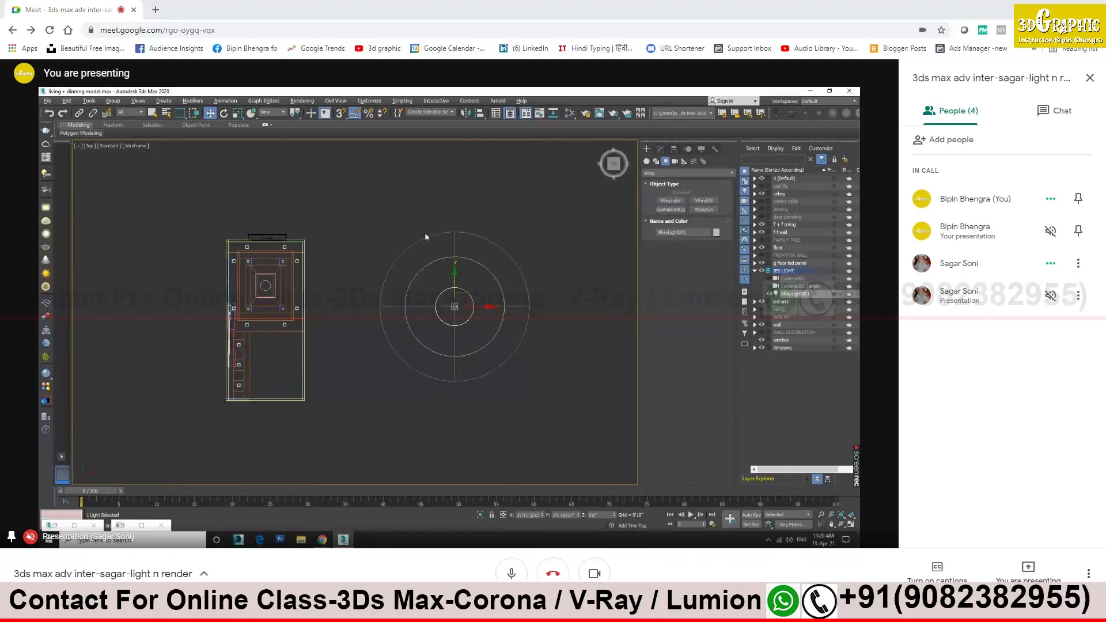
key("7")
key("6")
key("8")
left_click(358, 192)
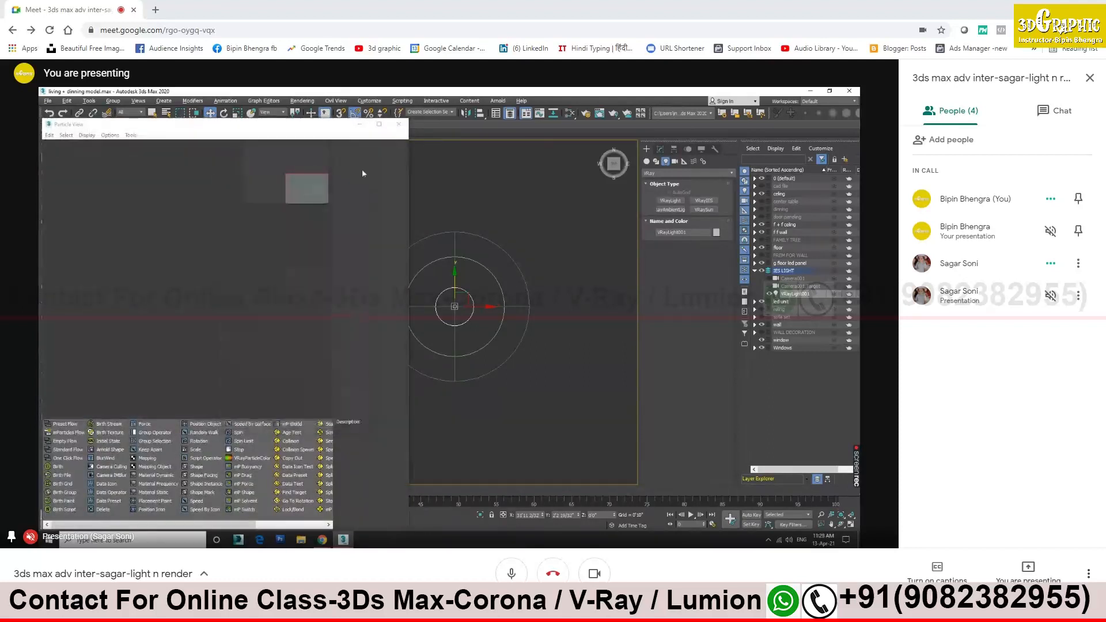
left_click(399, 124)
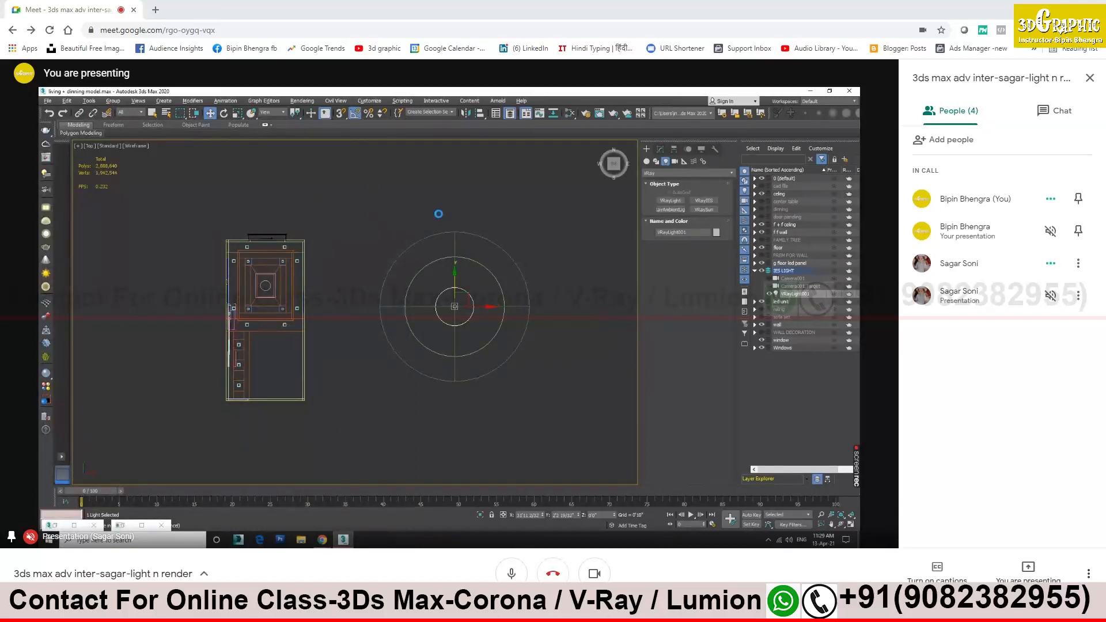
key("Escape")
Copy the hdri VRayBitmap from the Environment settings into the dome light's texture map as an instance
key("8")
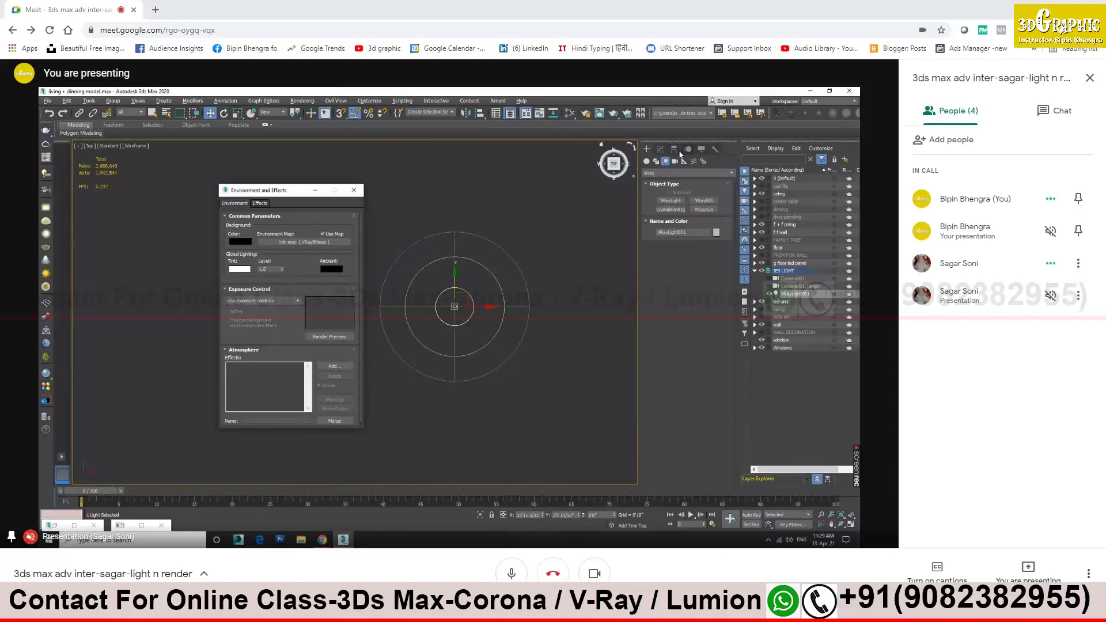
left_click(660, 149)
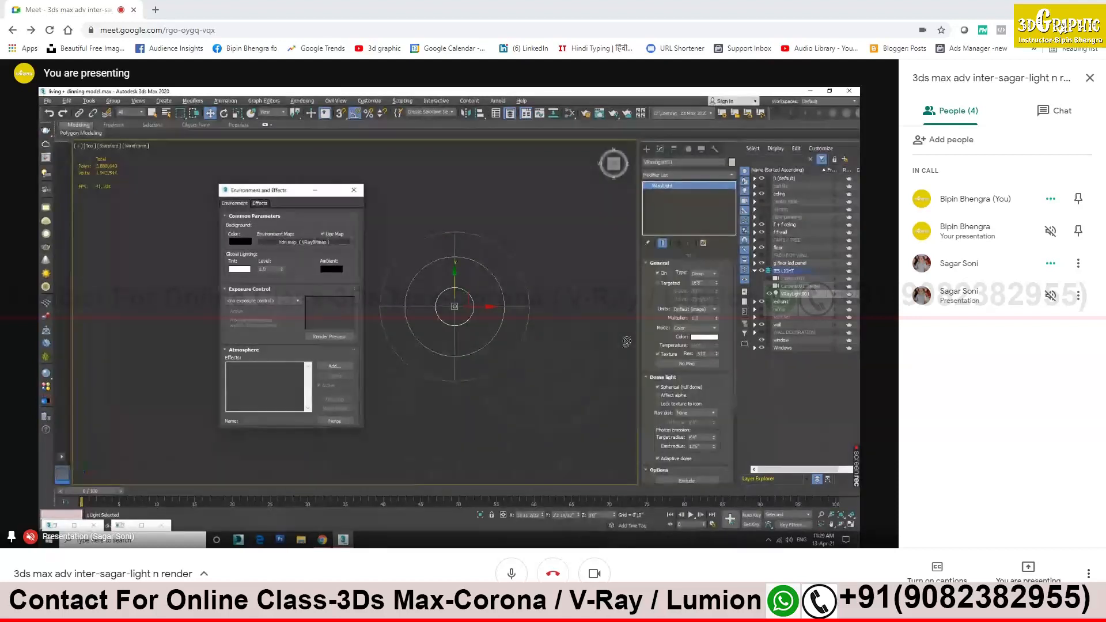
left_click_drag(627, 341, 689, 365)
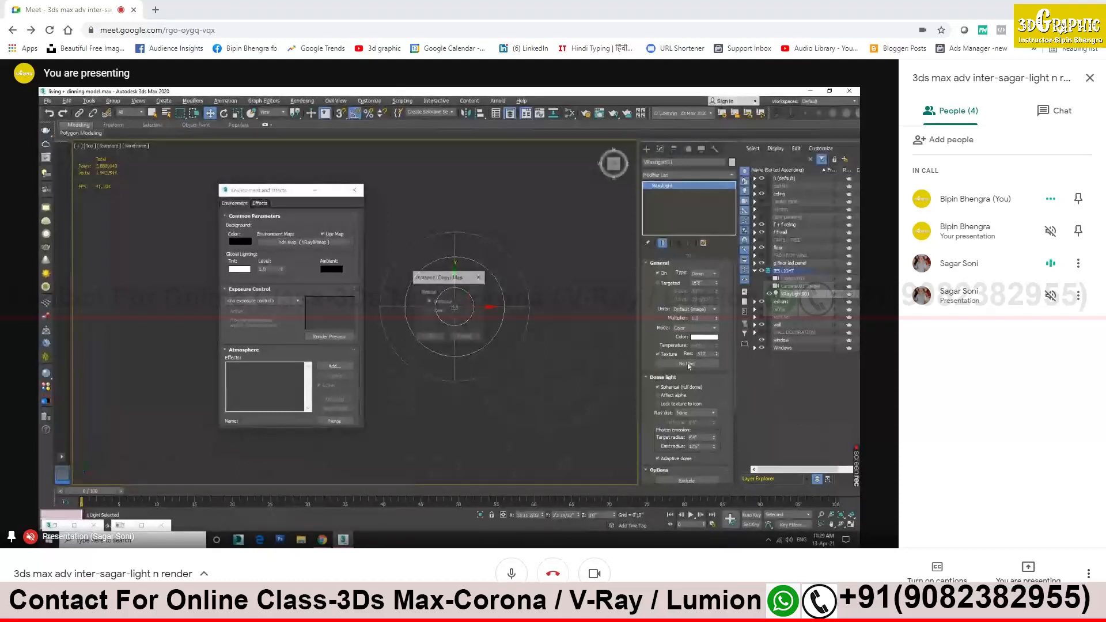
left_click(432, 337)
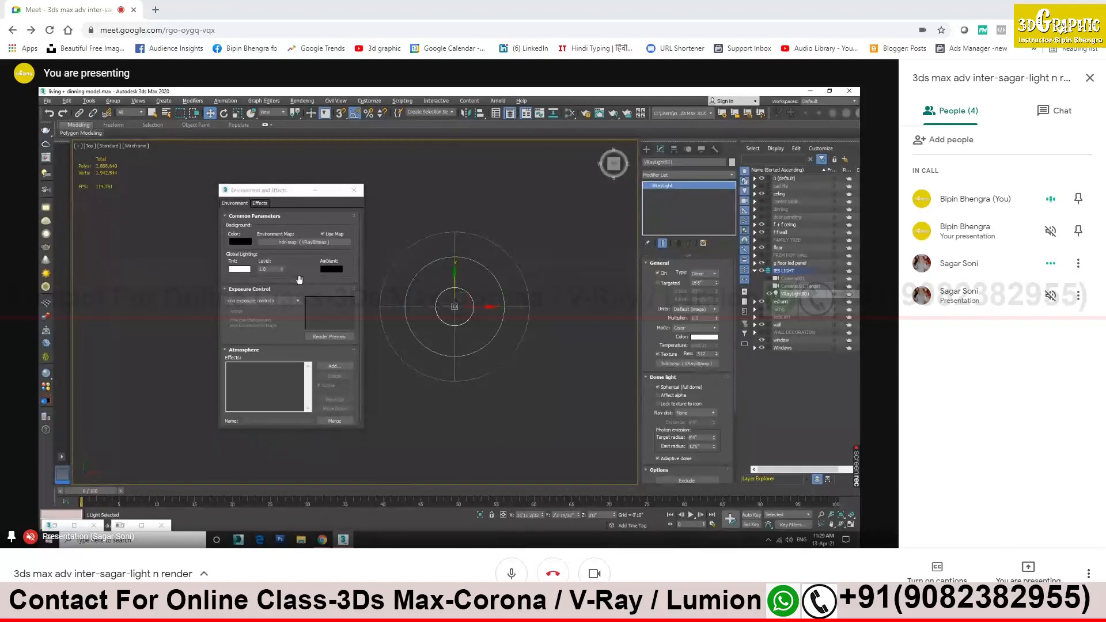
left_click(354, 192)
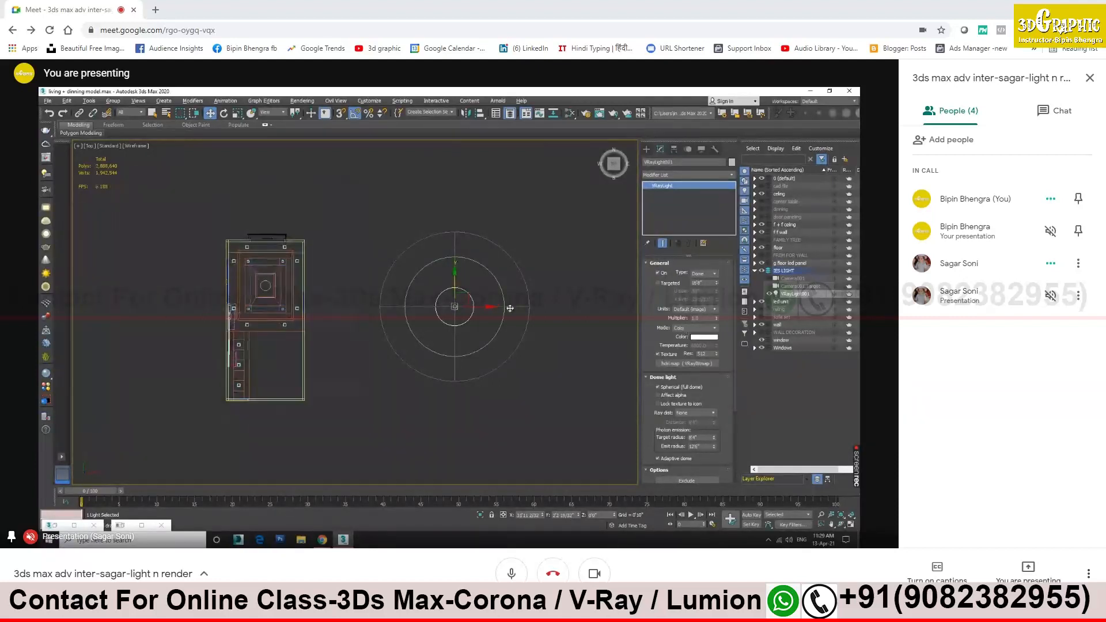
Render the camera view interactively with the dome light and save the result to the V-Ray Frame Buffer history
key("alt+w")
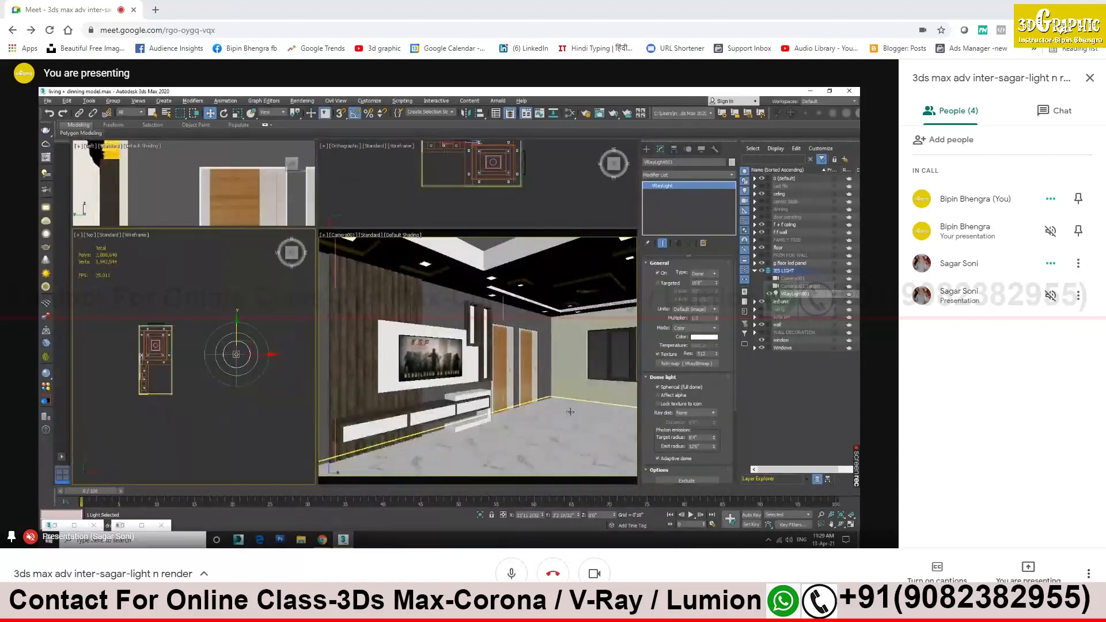
left_click(124, 525)
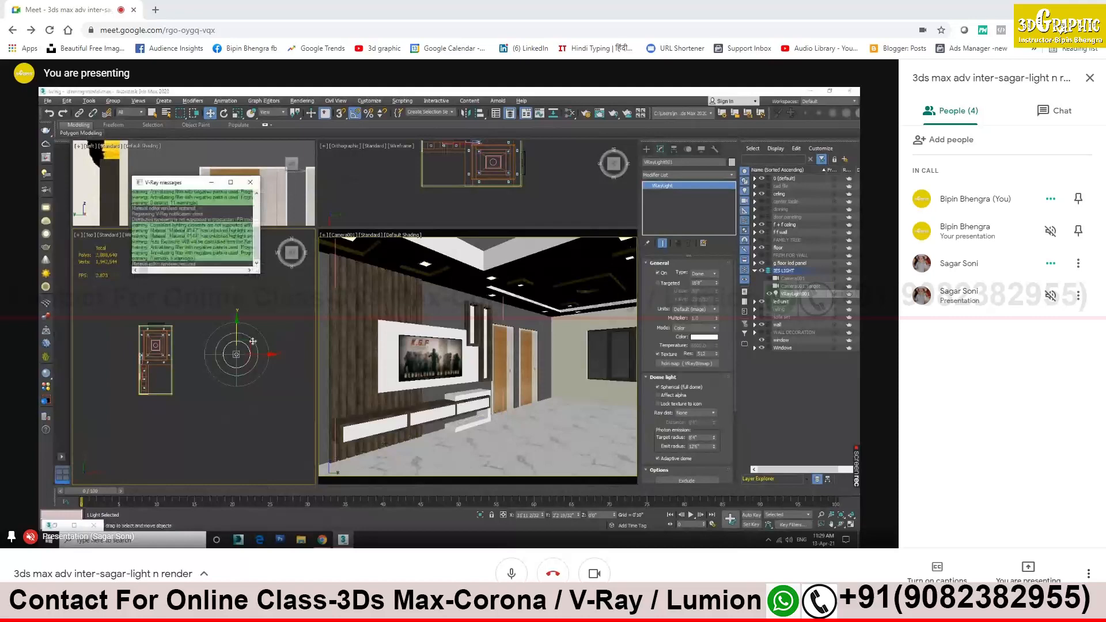
left_click(212, 183)
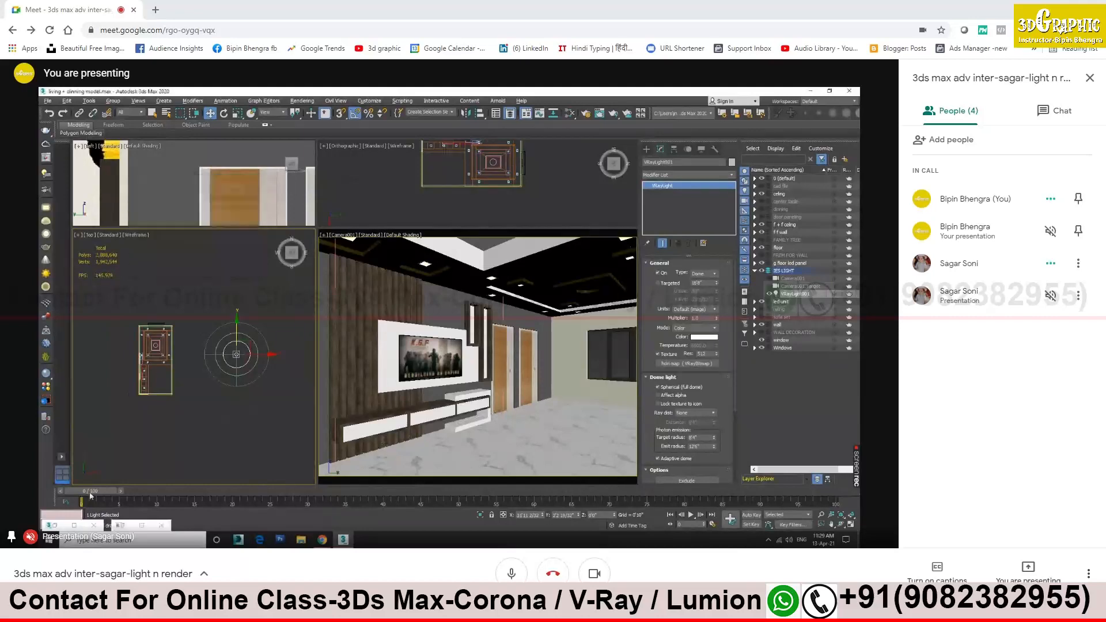
left_click(56, 526)
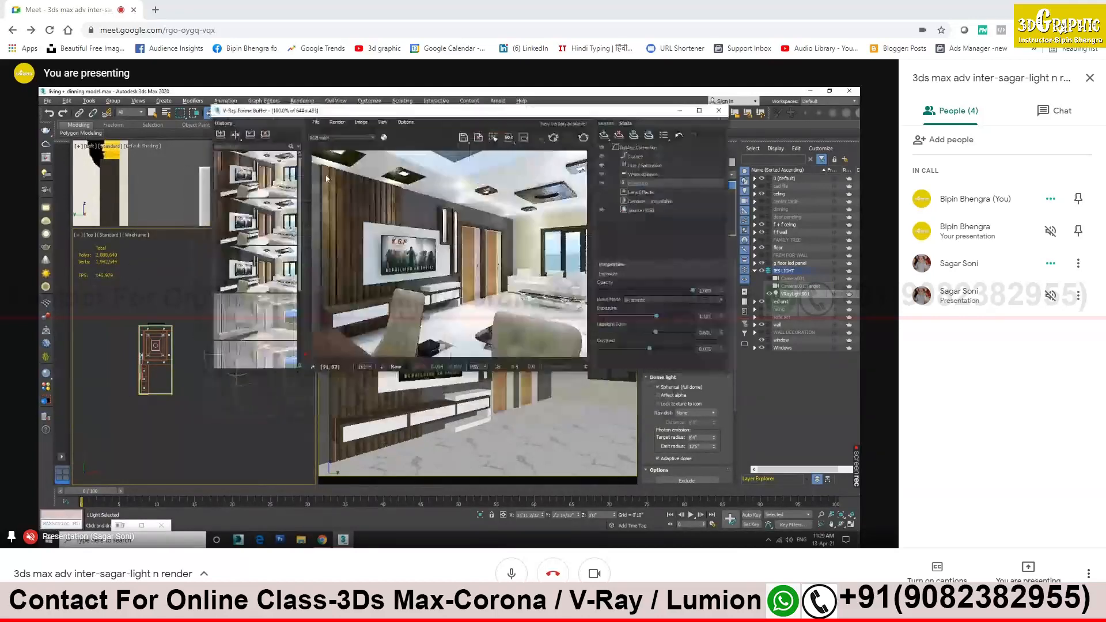
left_click(553, 140)
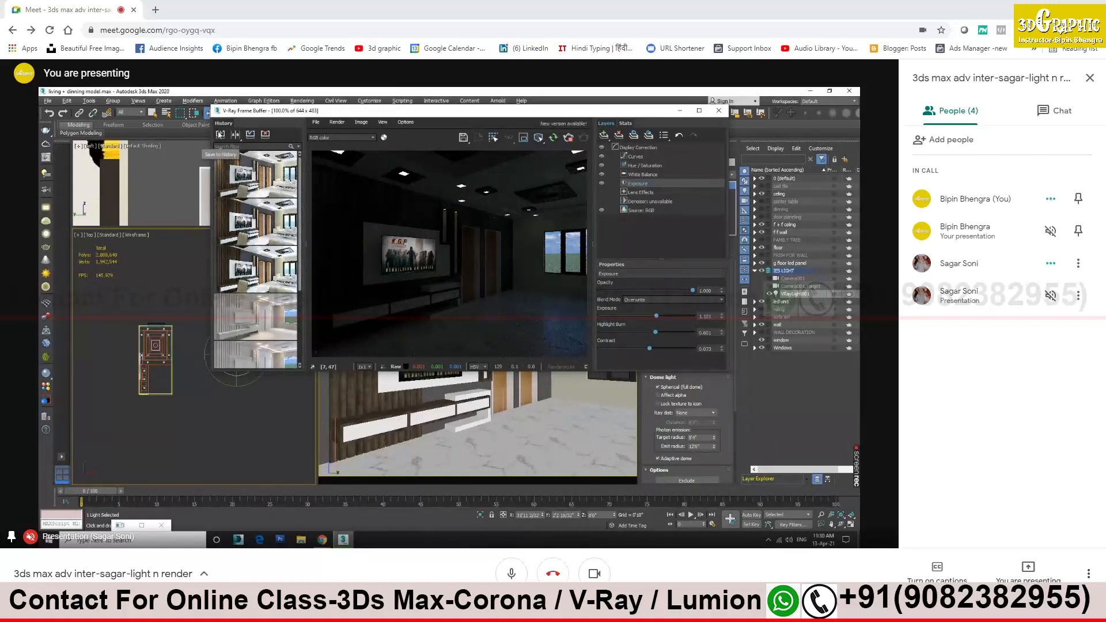
left_click(219, 135)
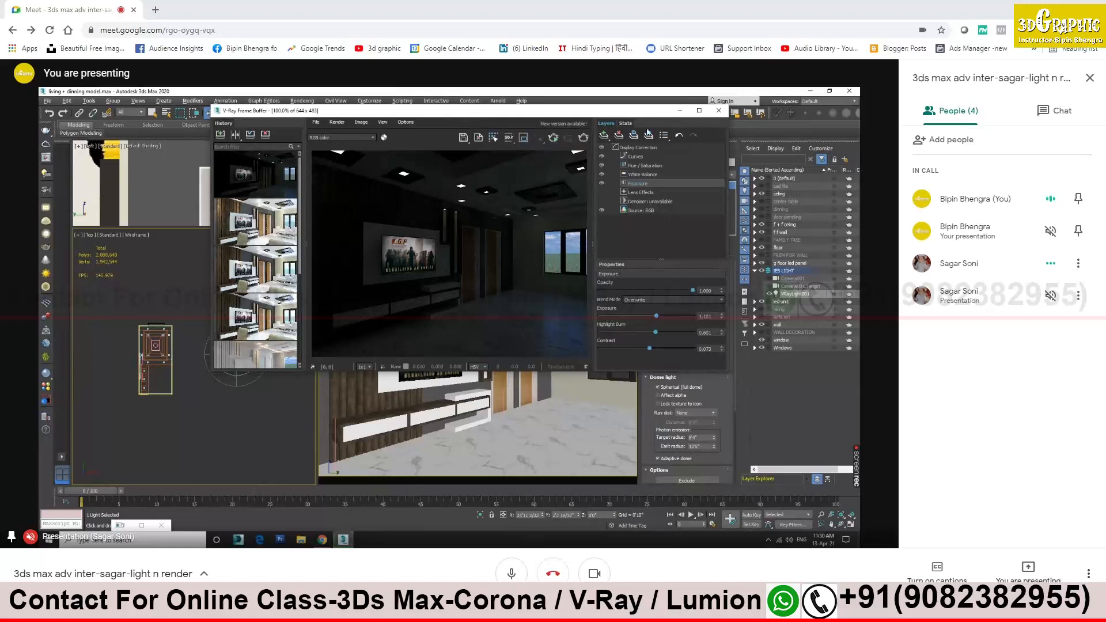
left_click(681, 110)
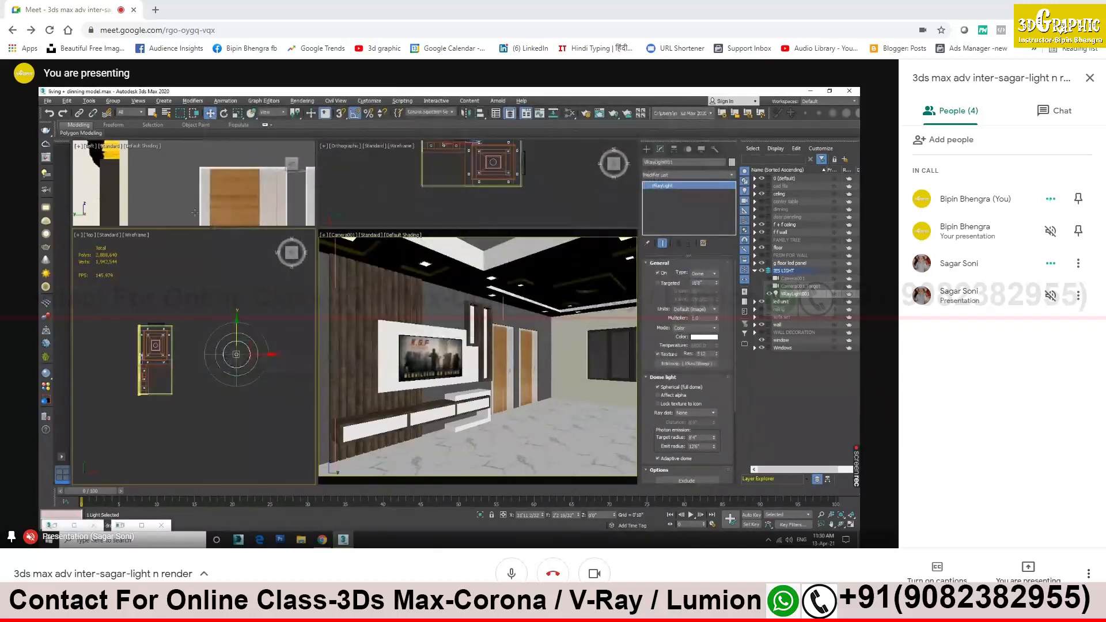
Show the window wall in a zoomed Back view with the whole window frame visible
middle_click_drag(194, 302, 119, 262, "alt")
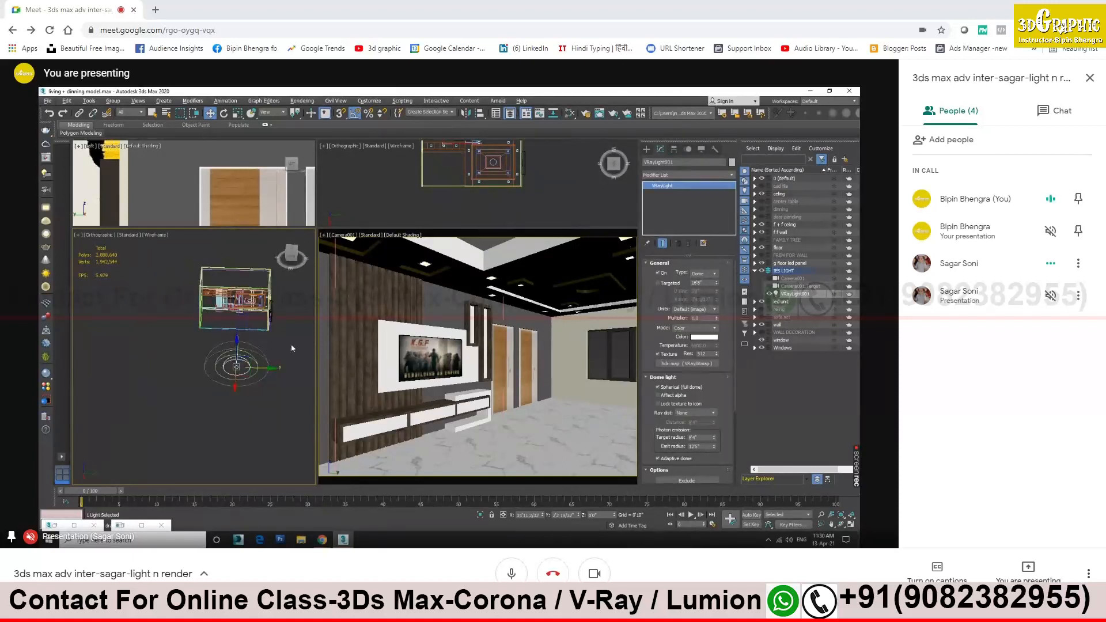
middle_click_drag(292, 348, 176, 370)
left_click(298, 257)
scroll(125, 355, "up", 5)
middle_click_drag(225, 352, 149, 339)
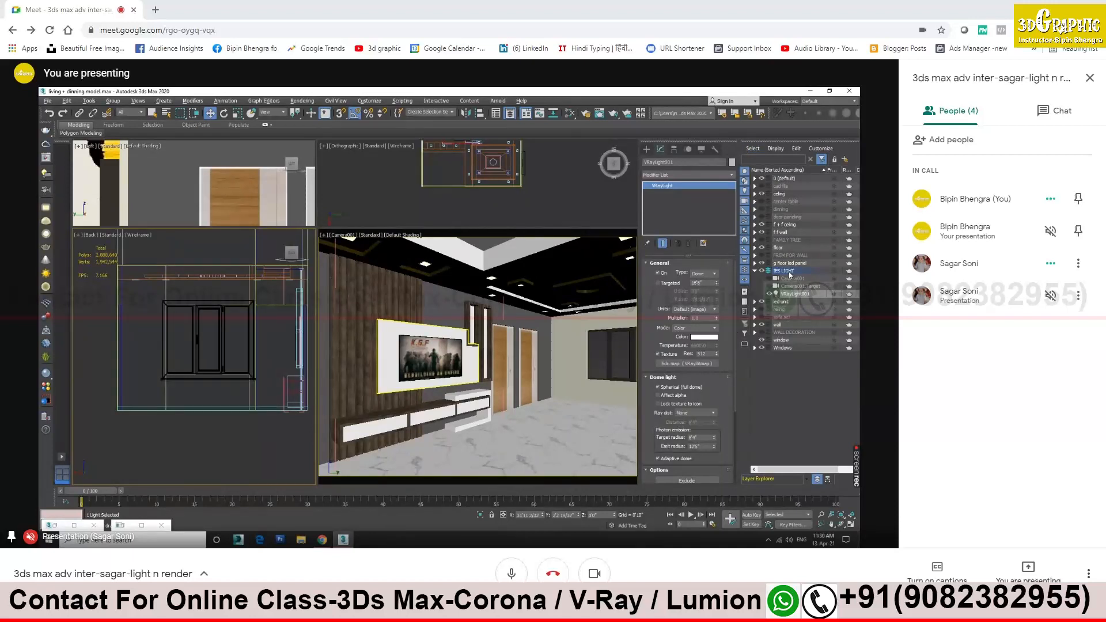
left_click(783, 400)
left_click(782, 349)
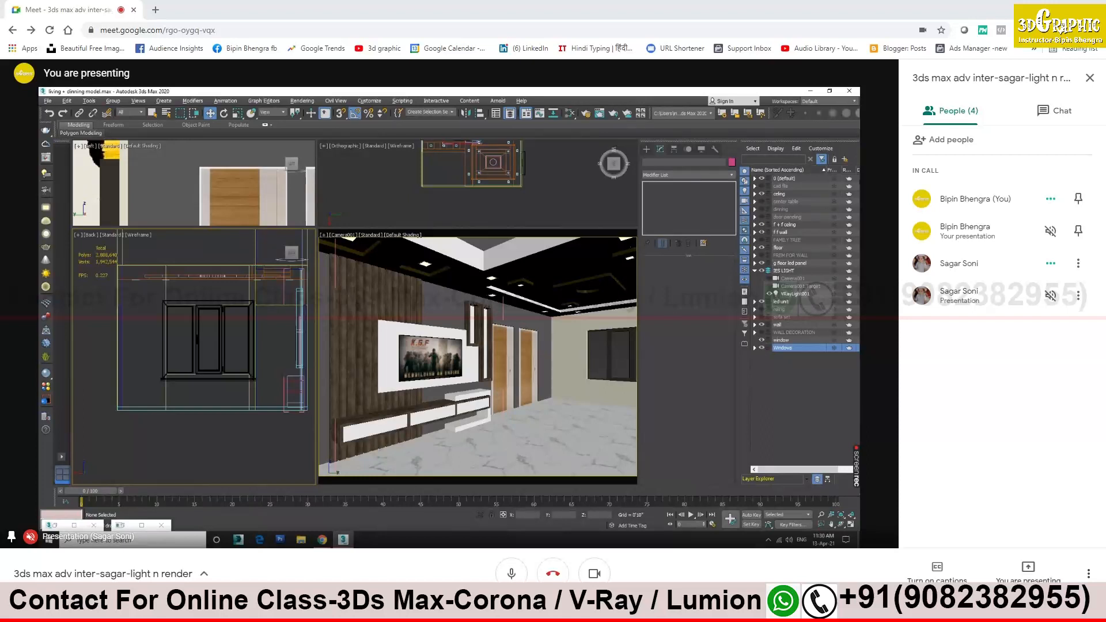
left_click(845, 159)
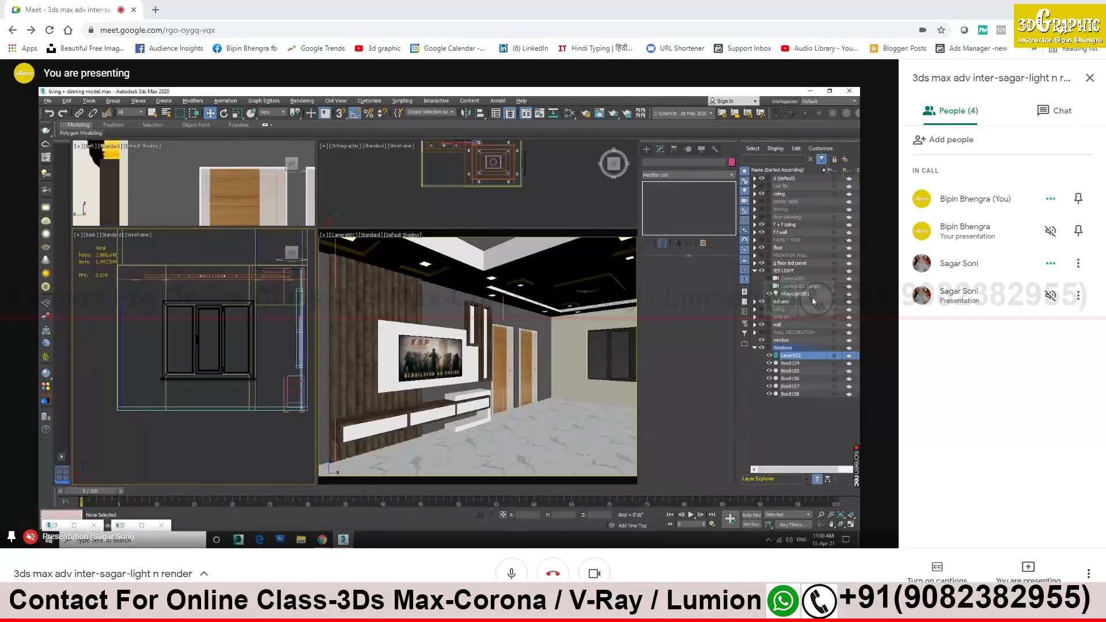
double_click(782, 357)
left_click(782, 411)
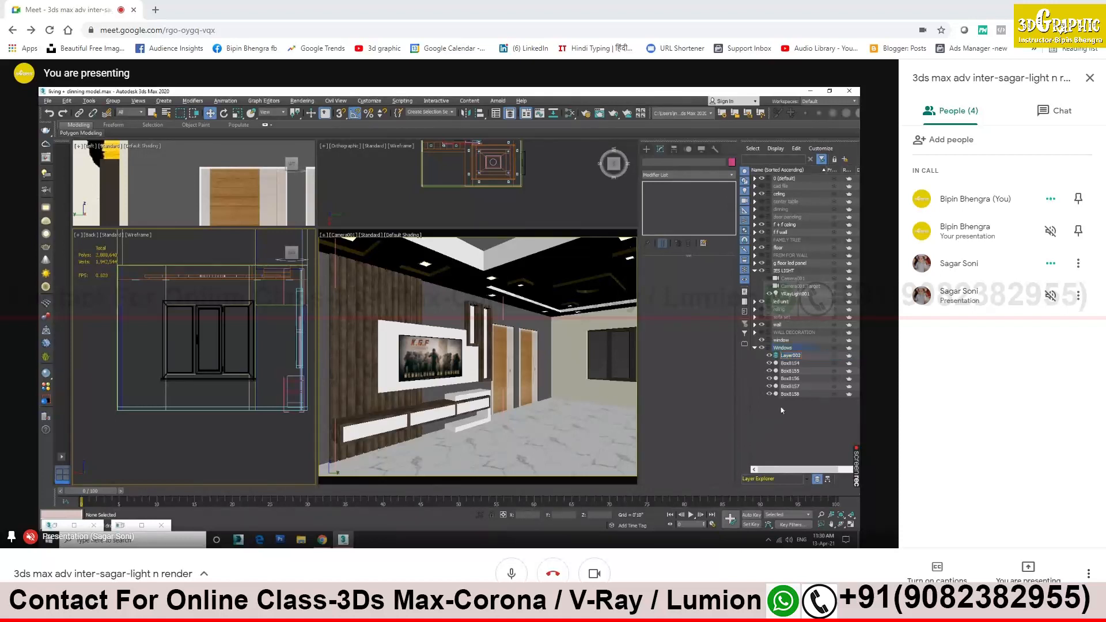
left_click(769, 357)
left_click(792, 358)
key("Delete")
left_click(755, 348)
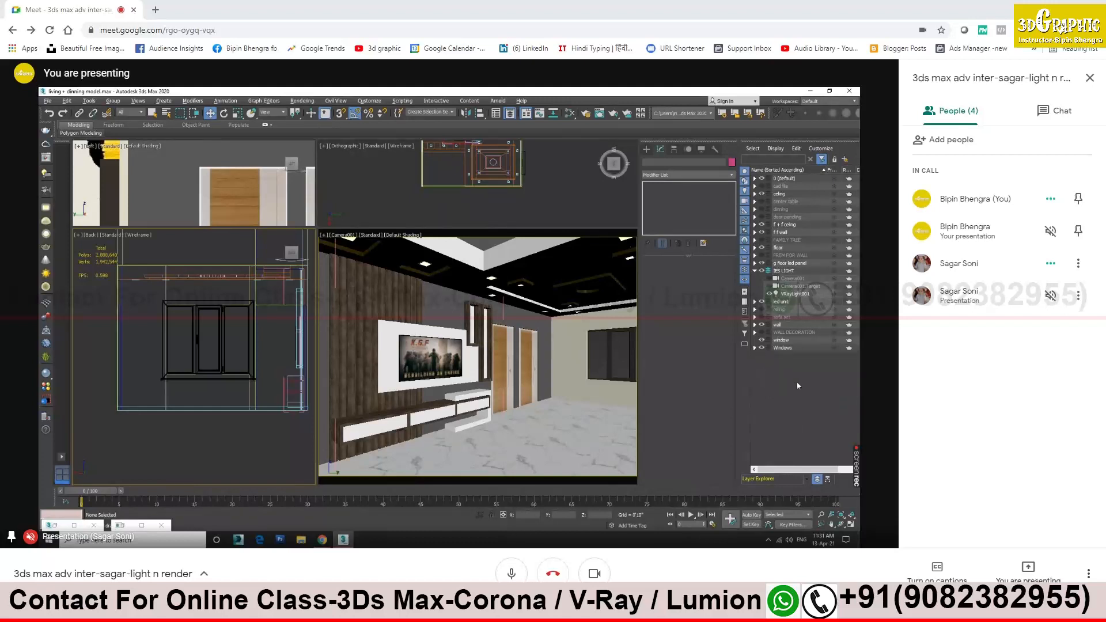
Create a new layer named "window light"
left_click(846, 160)
type("wi")
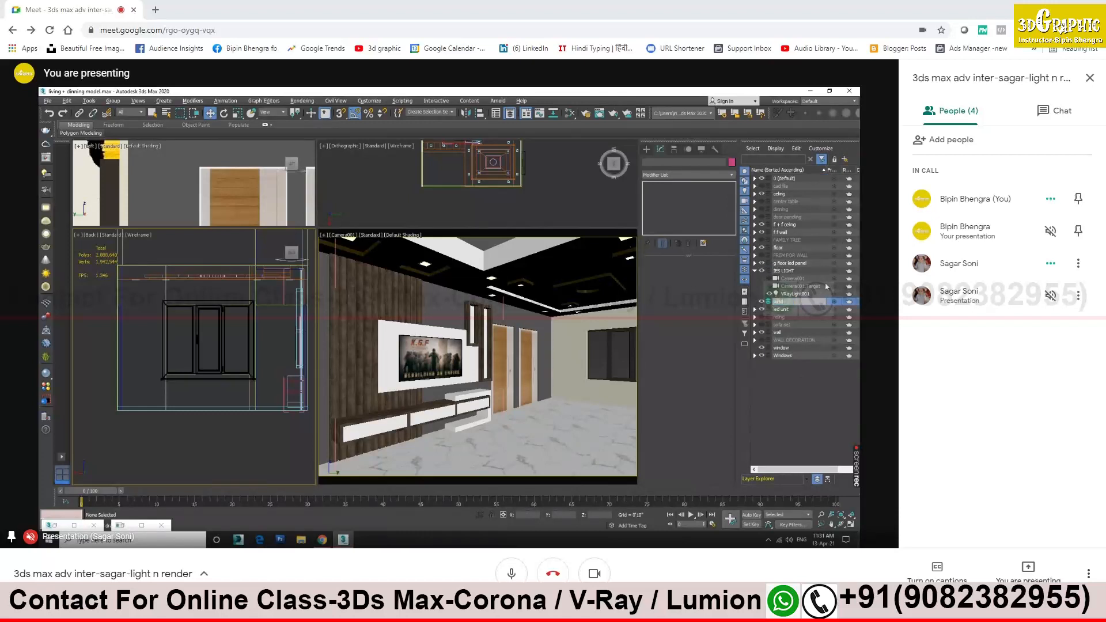
type("ndow light")
key("Return")
Draw a plane VRayLight slightly larger than the window in the Back view and centre it over the window
left_click(647, 150)
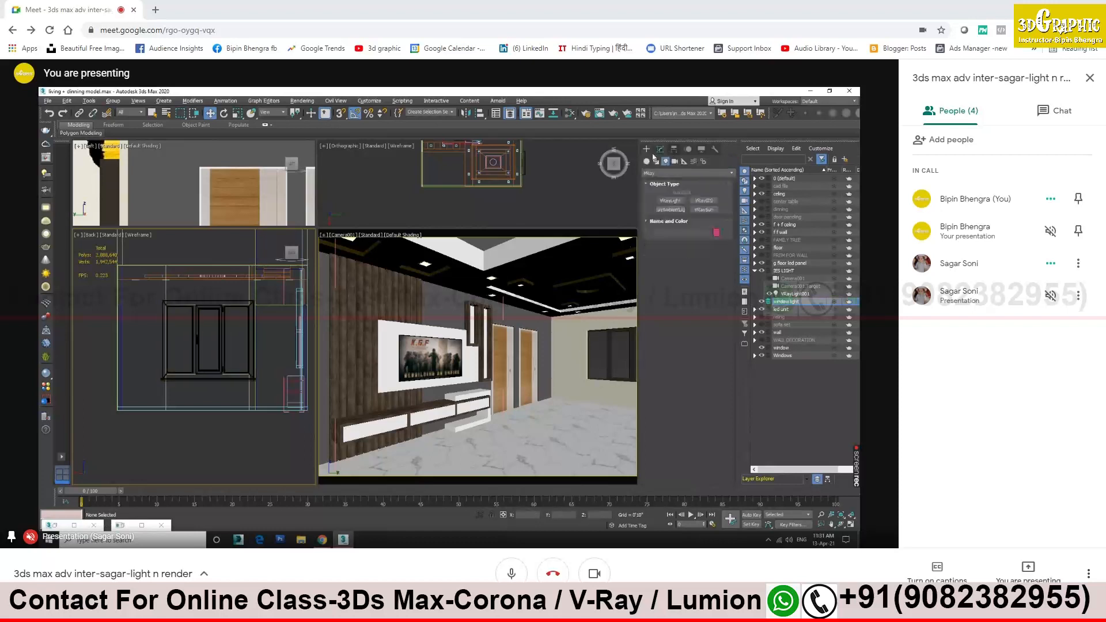
left_click(671, 200)
scroll(165, 311, "up", 2)
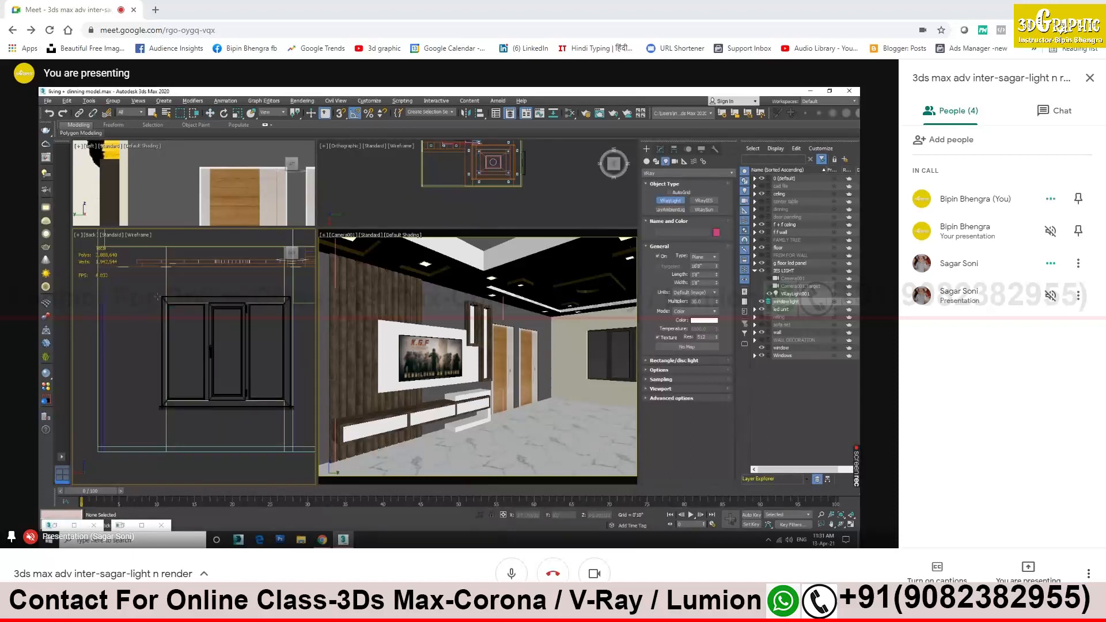
left_click_drag(158, 294, 307, 419)
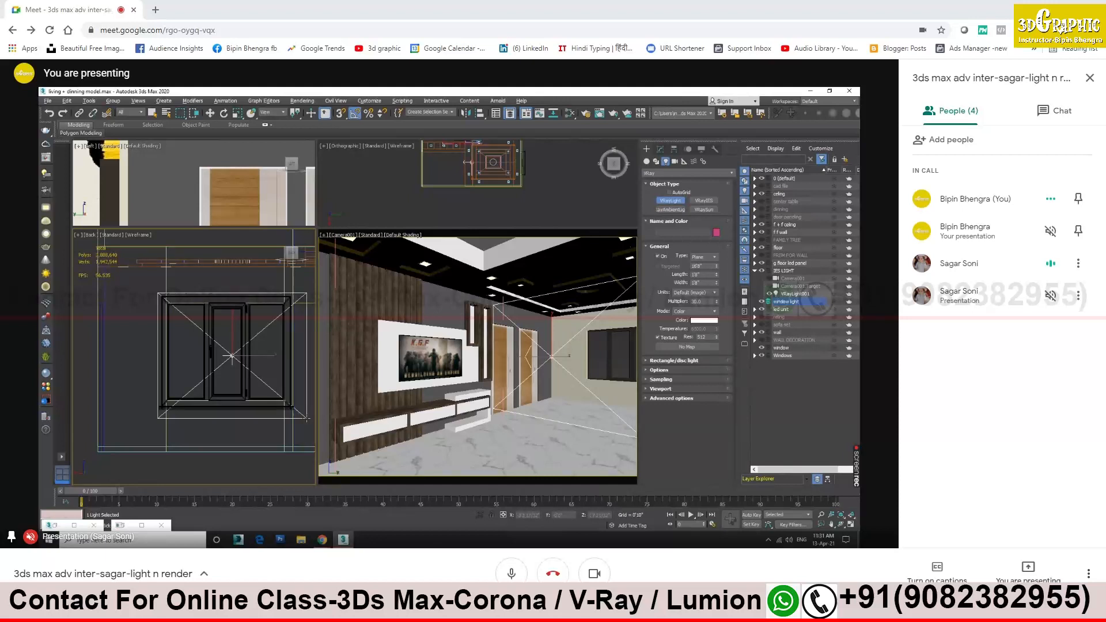
left_click_drag(307, 419, 311, 422)
key("w")
mouse_move(262, 357)
left_mouse_down()
mouse_move(226, 328)
mouse_move(253, 352)
left_mouse_up()
scroll(248, 349, "down", 4)
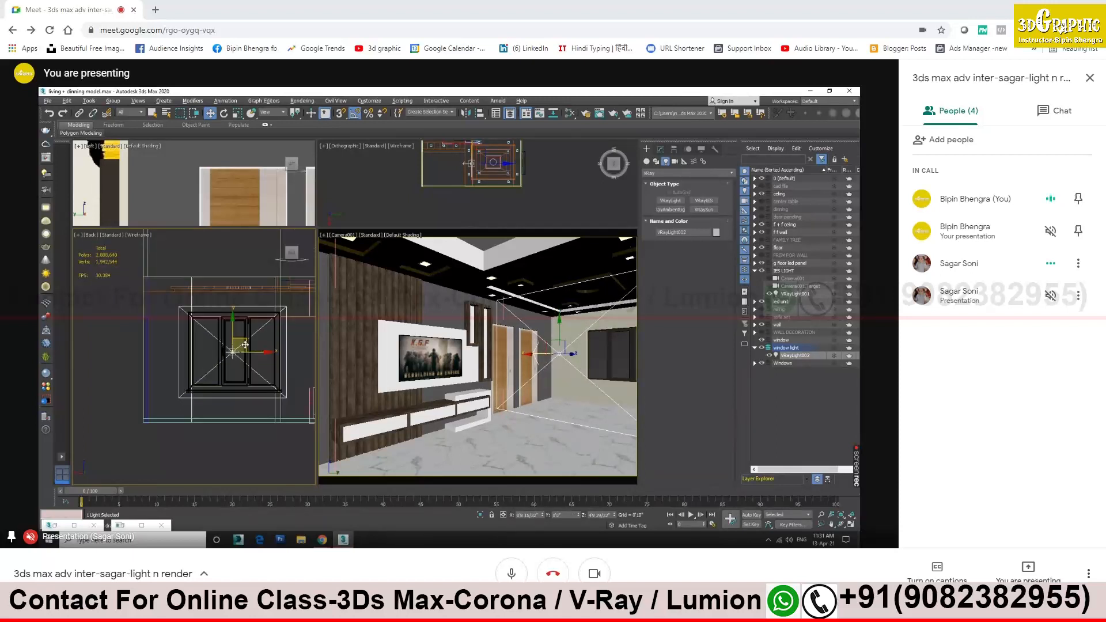
Move the window VRayLight out of the room so it sits just outside the window, facing inwards
middle_click_drag(219, 392, 254, 429, "alt")
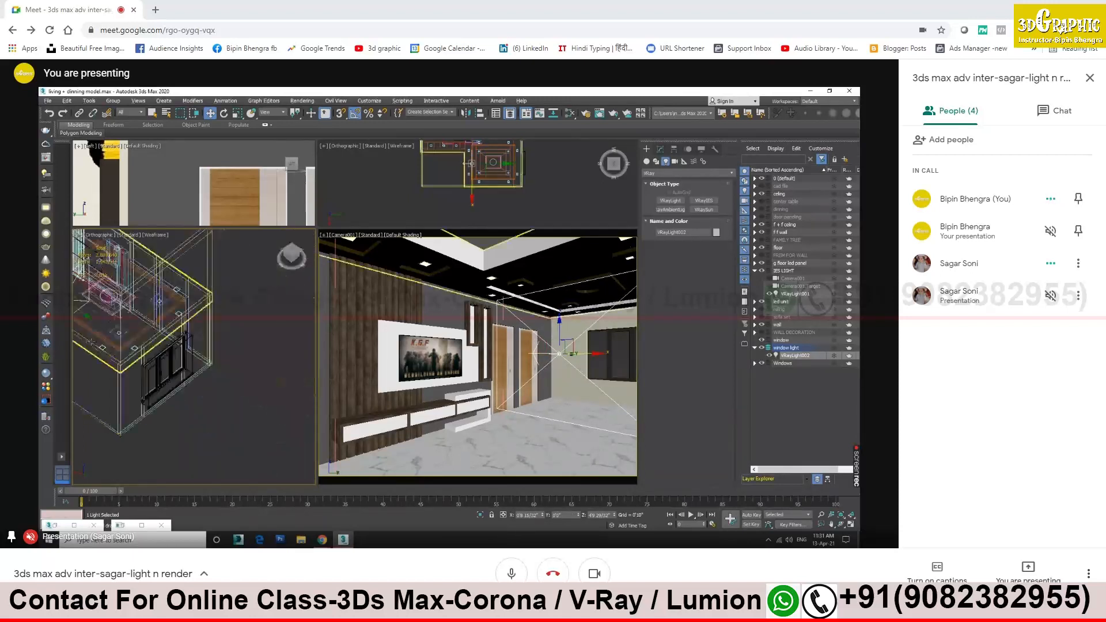
left_click_drag(83, 315, 182, 380)
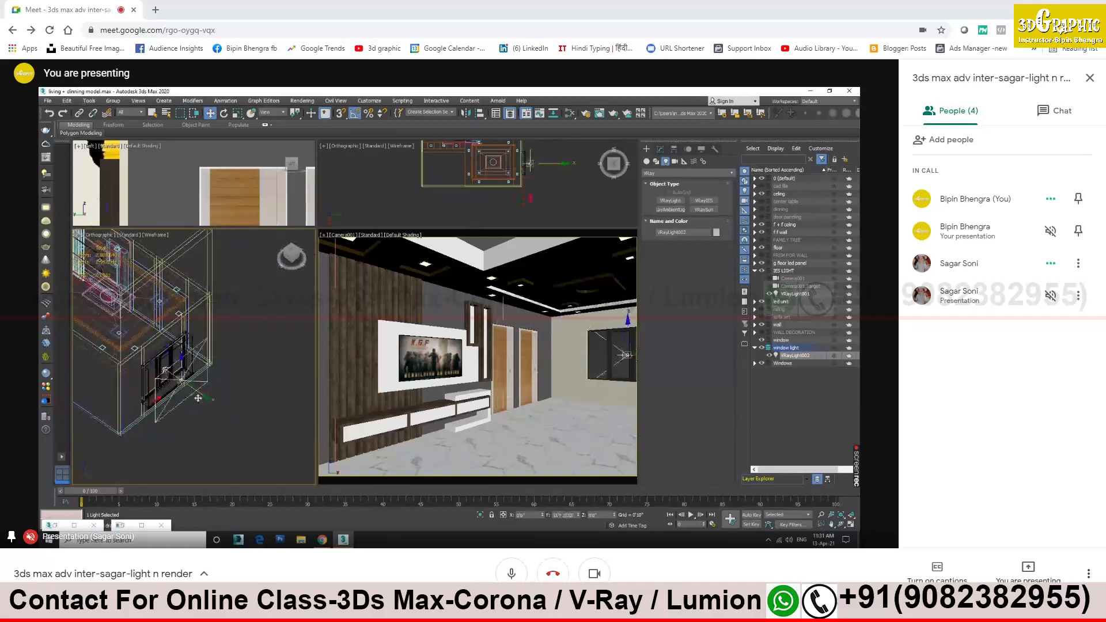
left_click(291, 254)
left_click_drag(222, 334, 203, 329)
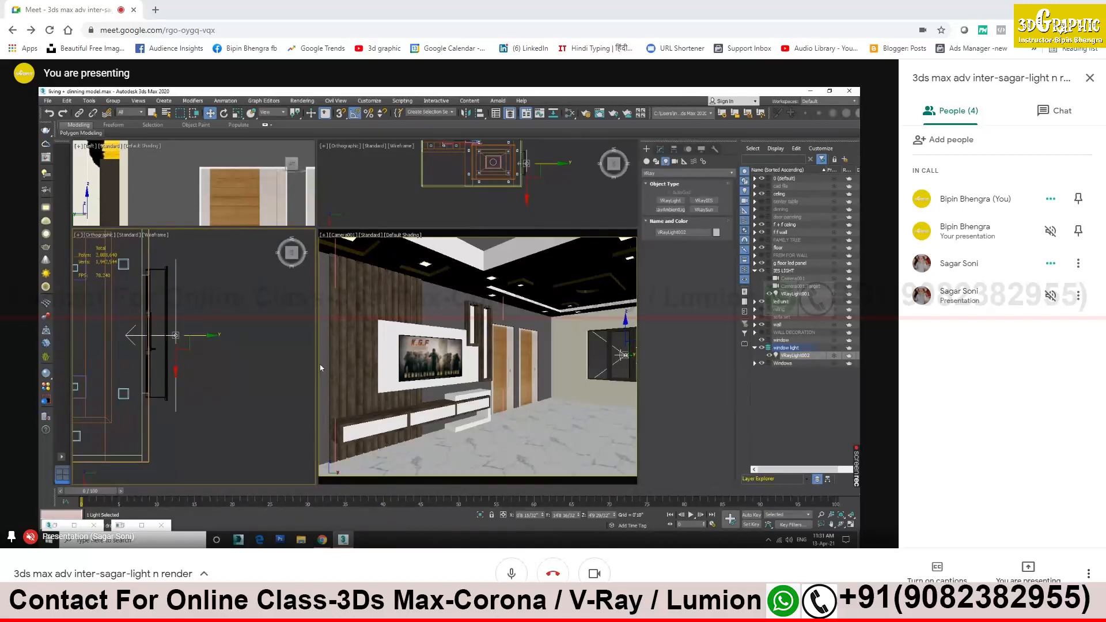
Make the window VRayLight invisible in its modifier options
left_click(661, 150)
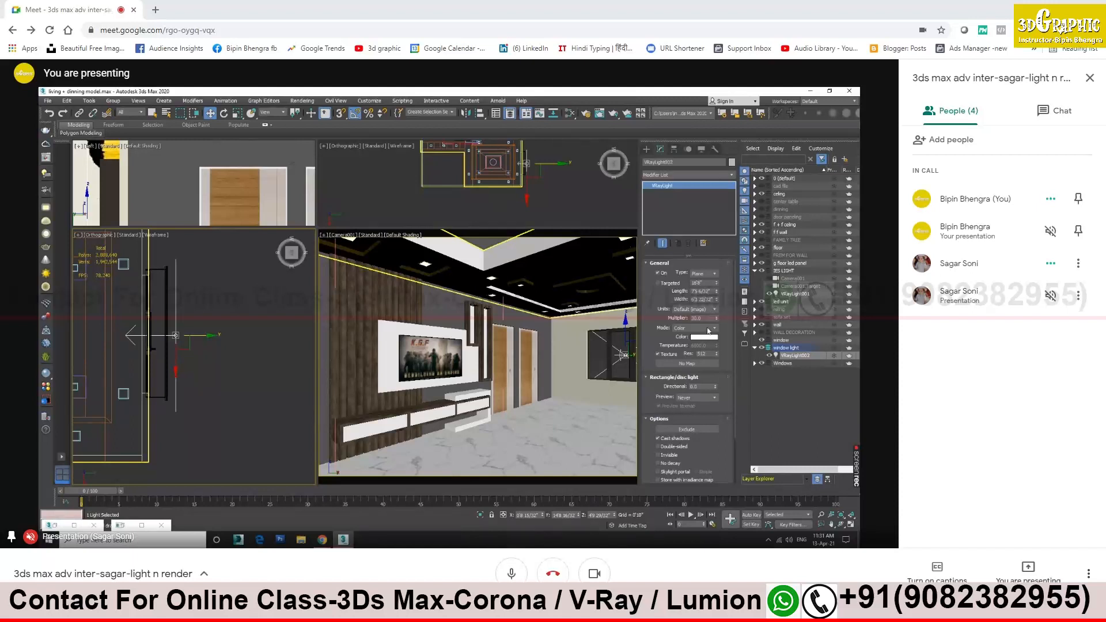
left_click(667, 455)
scroll(718, 453, "down", 3)
left_click(690, 449)
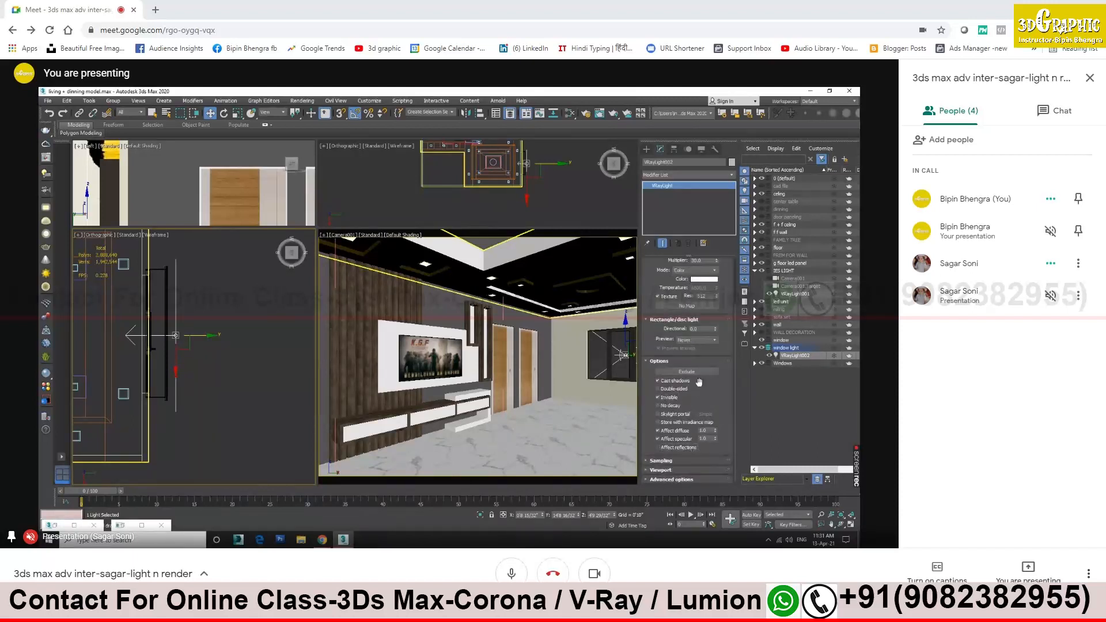
scroll(727, 347, "up", 2)
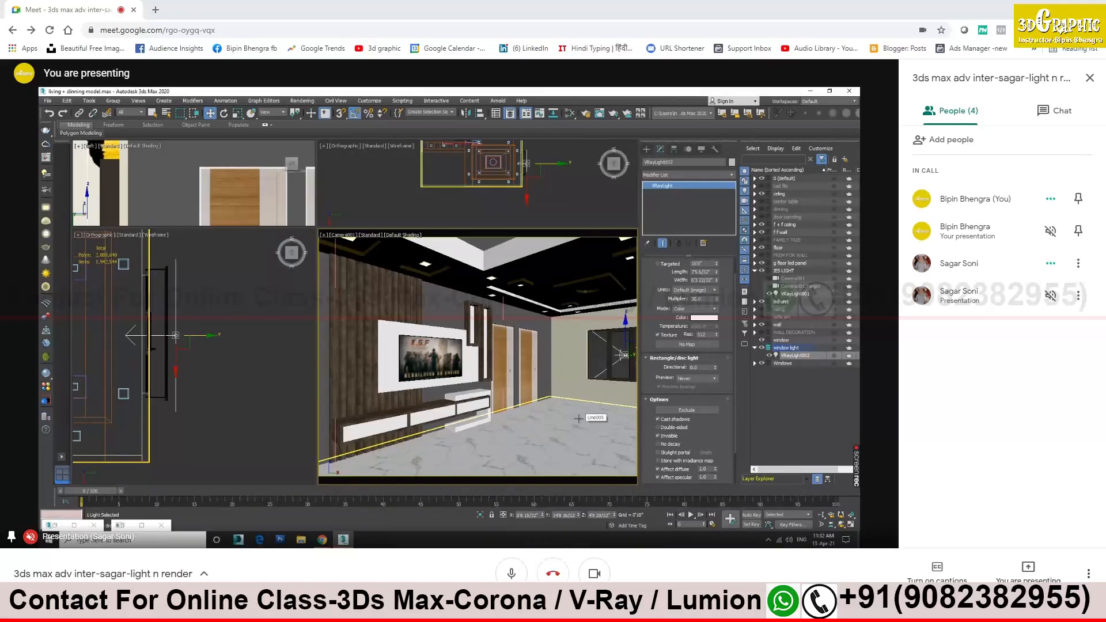
Render the camera view interactively and limit the render region to the part of the image containing the window
key("shift+q")
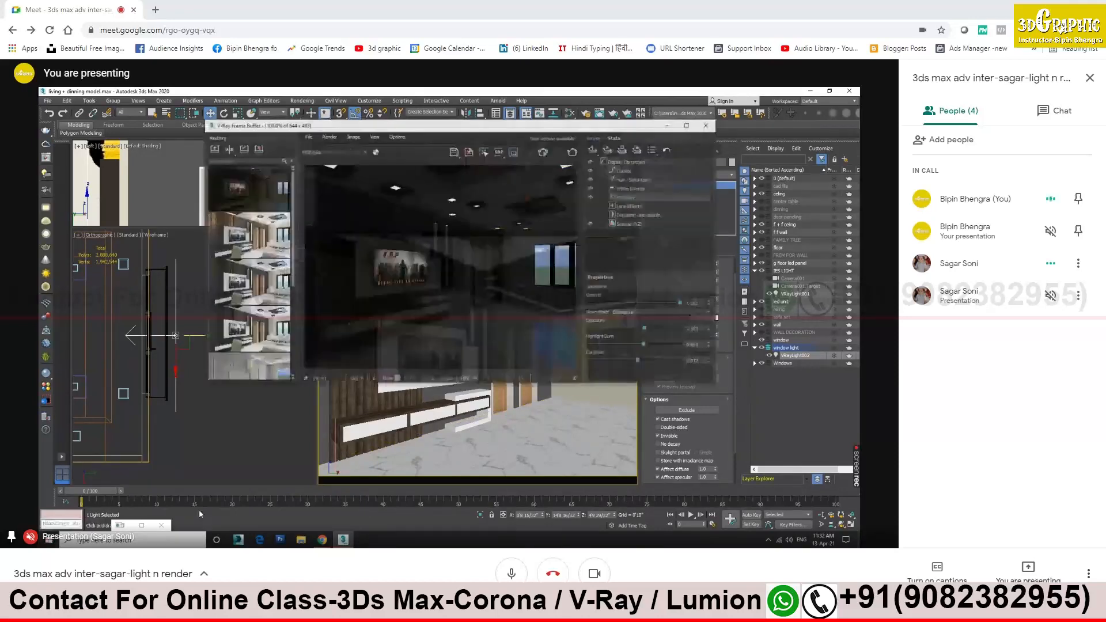
left_click(552, 139)
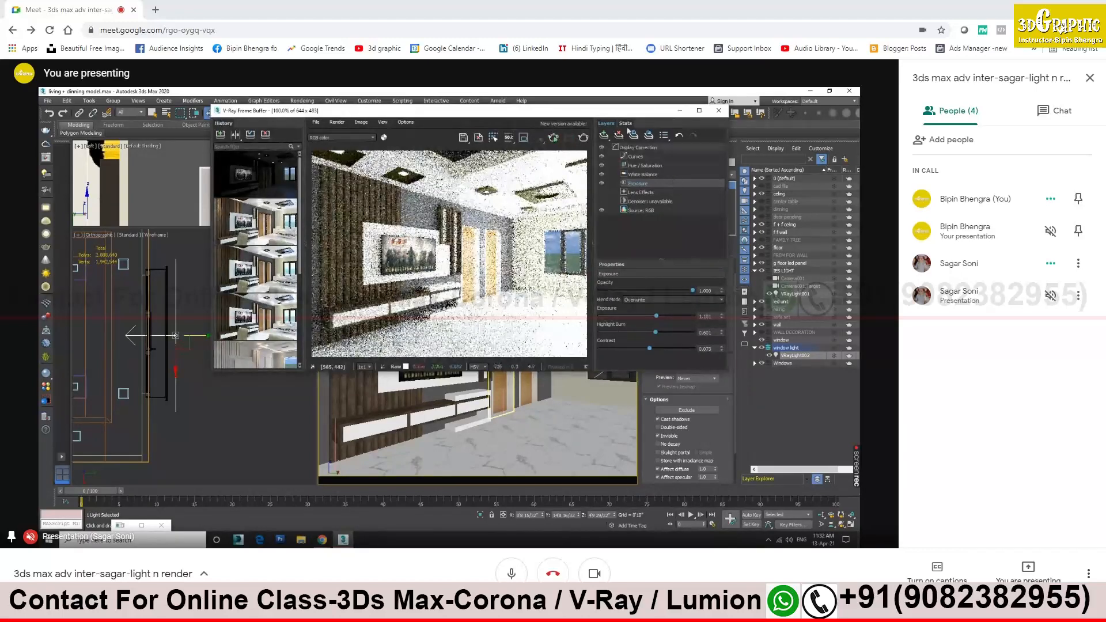
left_click_drag(616, 115, 454, 147)
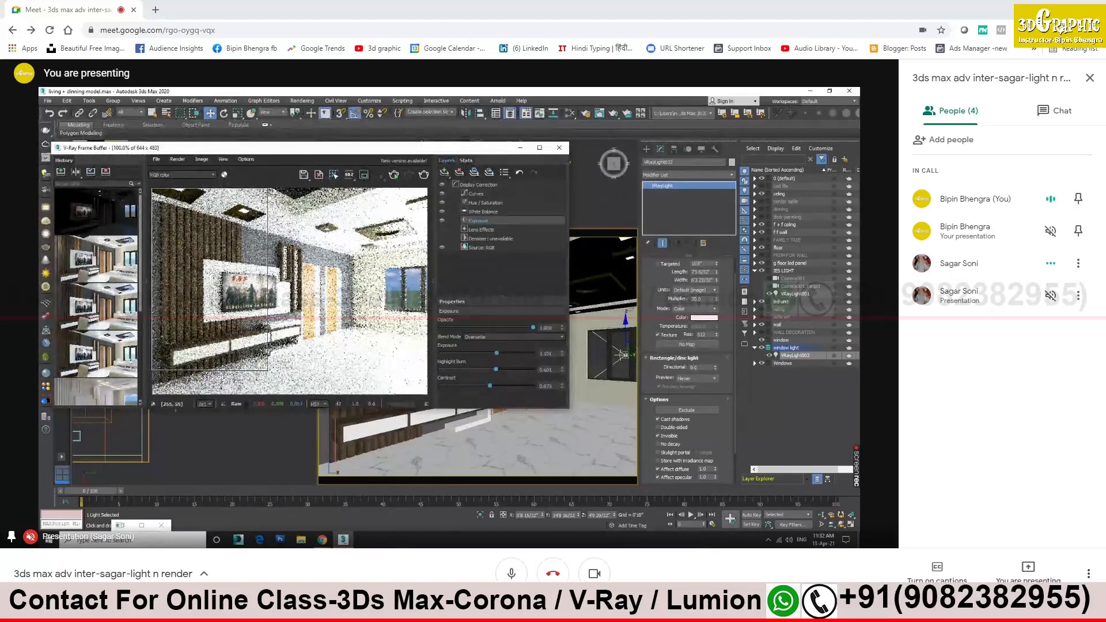
mouse_move(266, 220)
left_mouse_down()
mouse_move(331, 209)
mouse_move(429, 279)
mouse_move(427, 351)
left_mouse_up()
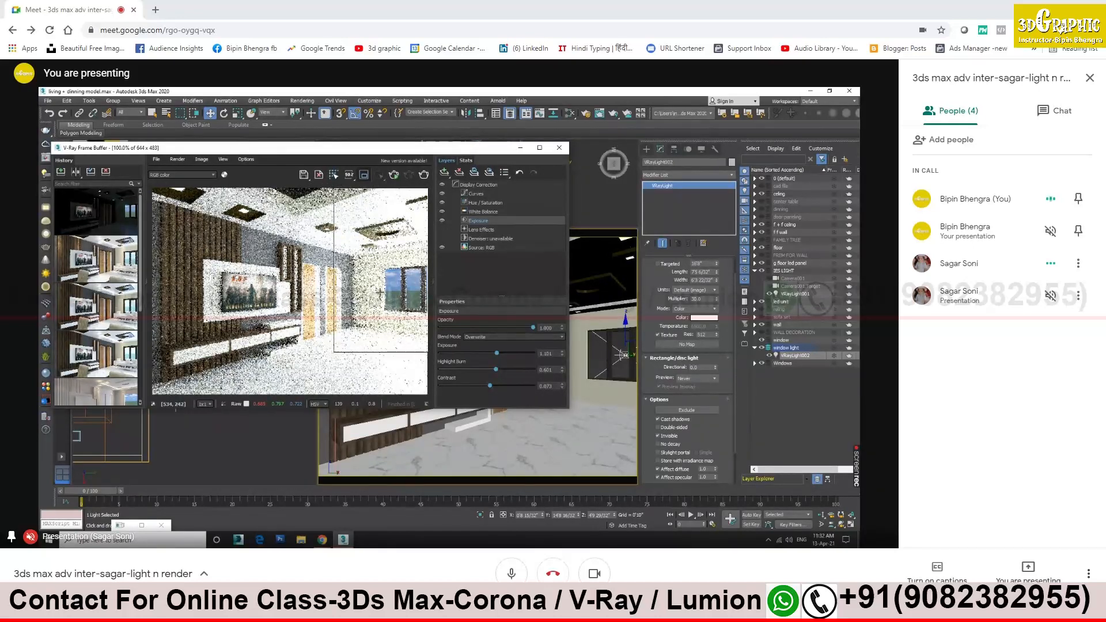
left_click_drag(334, 354, 341, 396)
left_click(394, 176)
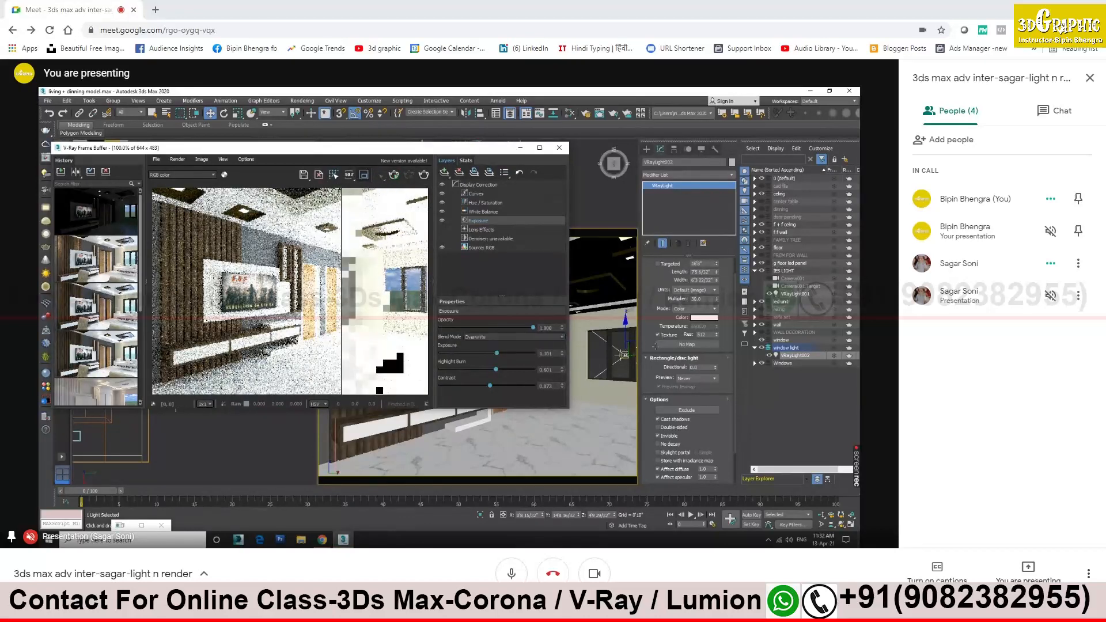
Reduce the window light's multiplier to 15 and restart the interactive region render
double_click(705, 299)
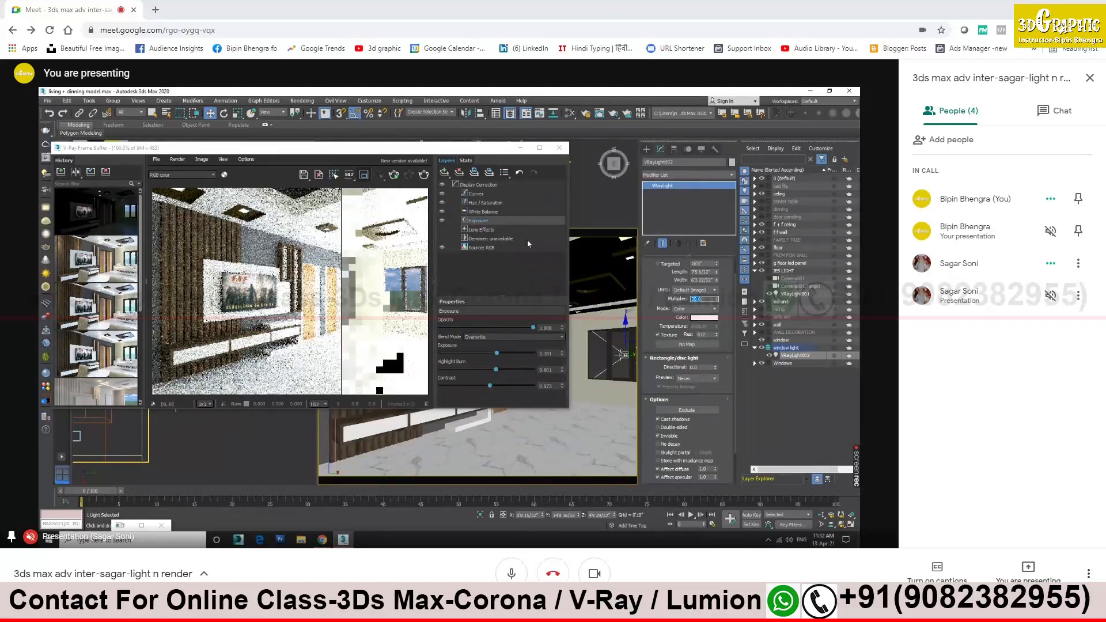
left_click(395, 176)
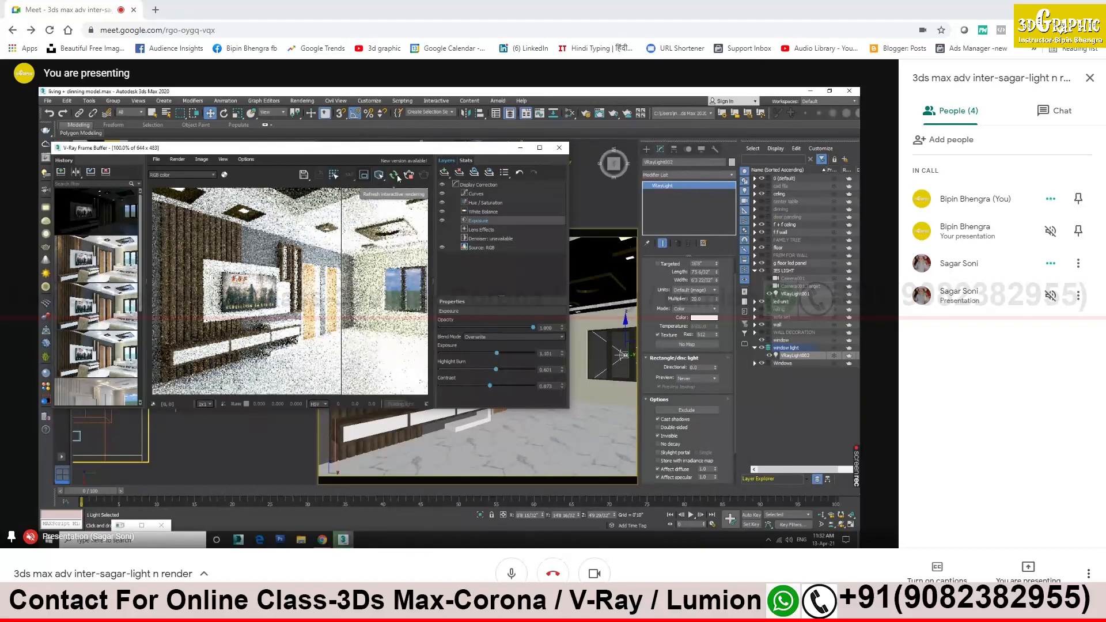
left_click(397, 176)
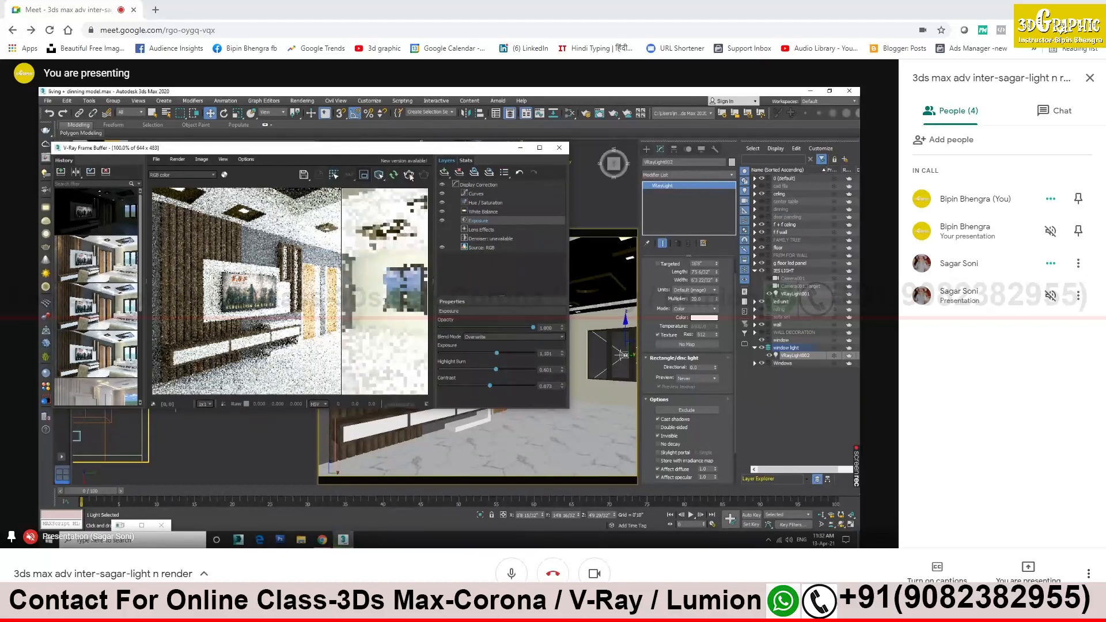
left_click(409, 176)
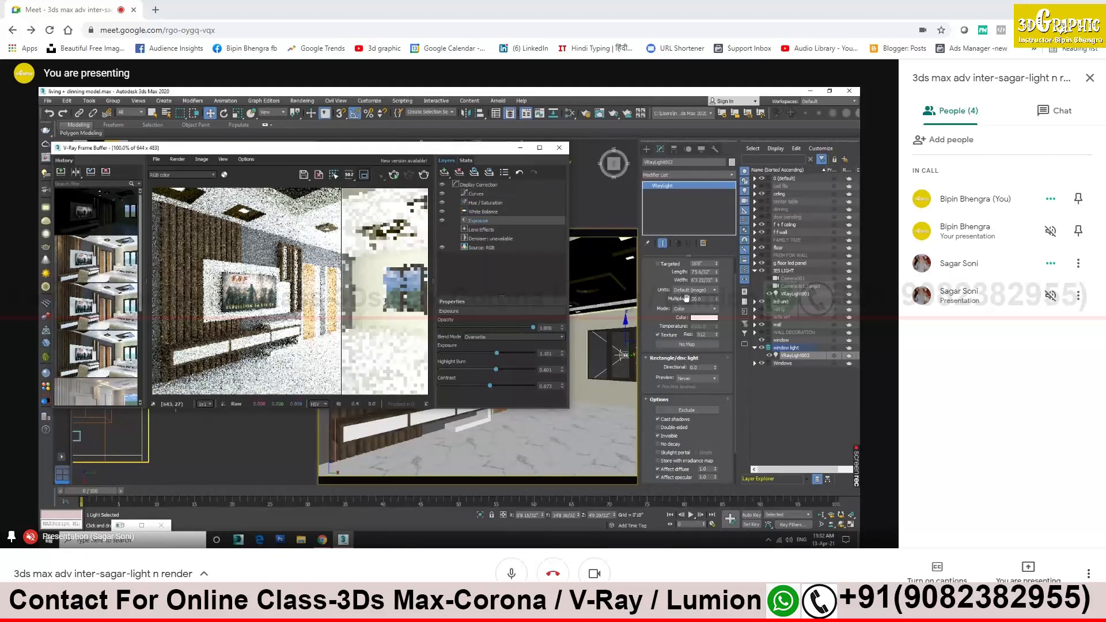
double_click(706, 299)
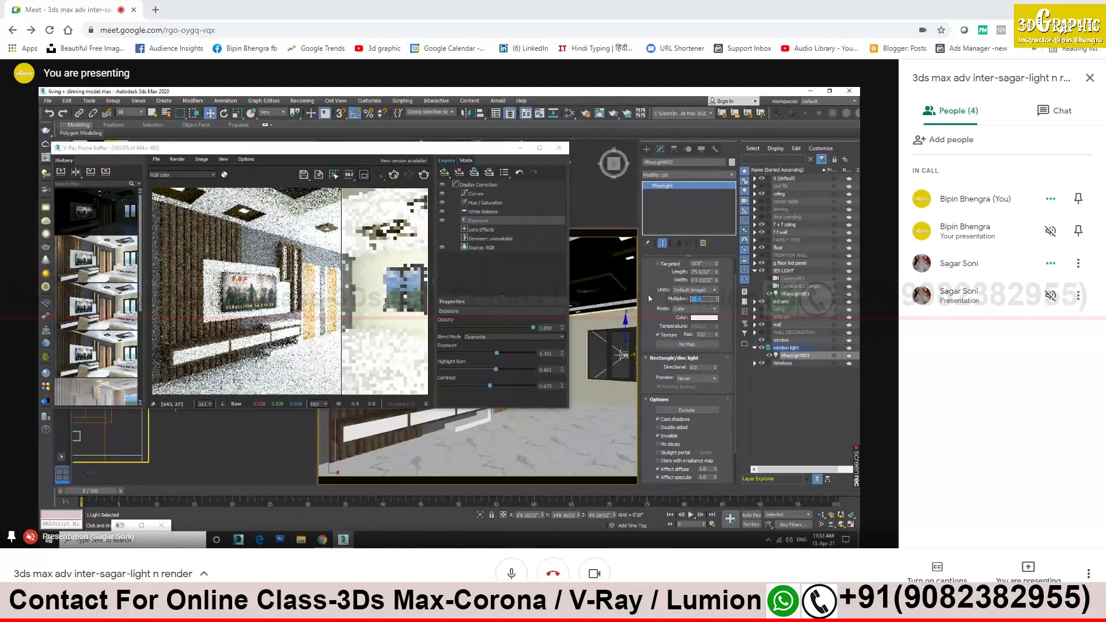
type("15")
left_click(395, 175)
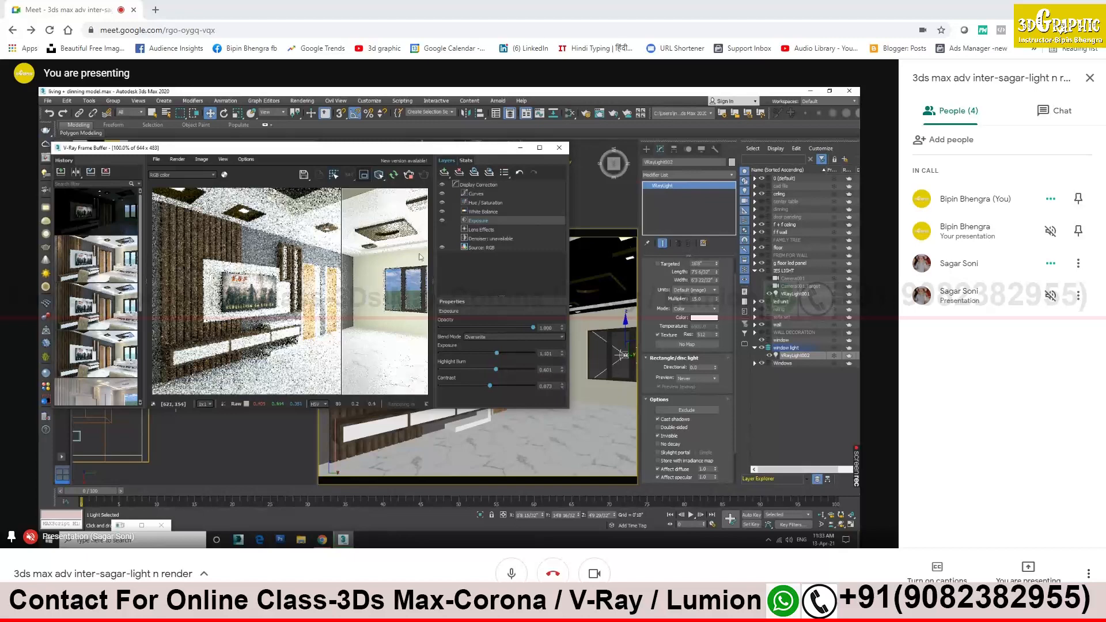
left_click_drag(707, 298, 659, 305)
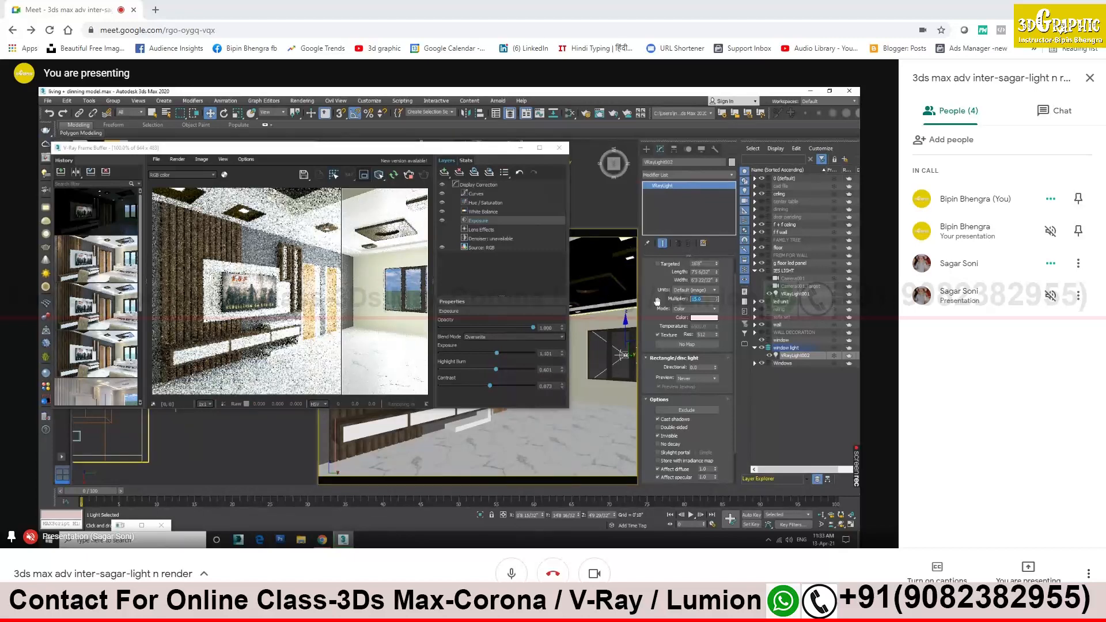
Open the Snipping Tool and start a new screen snip
key("super")
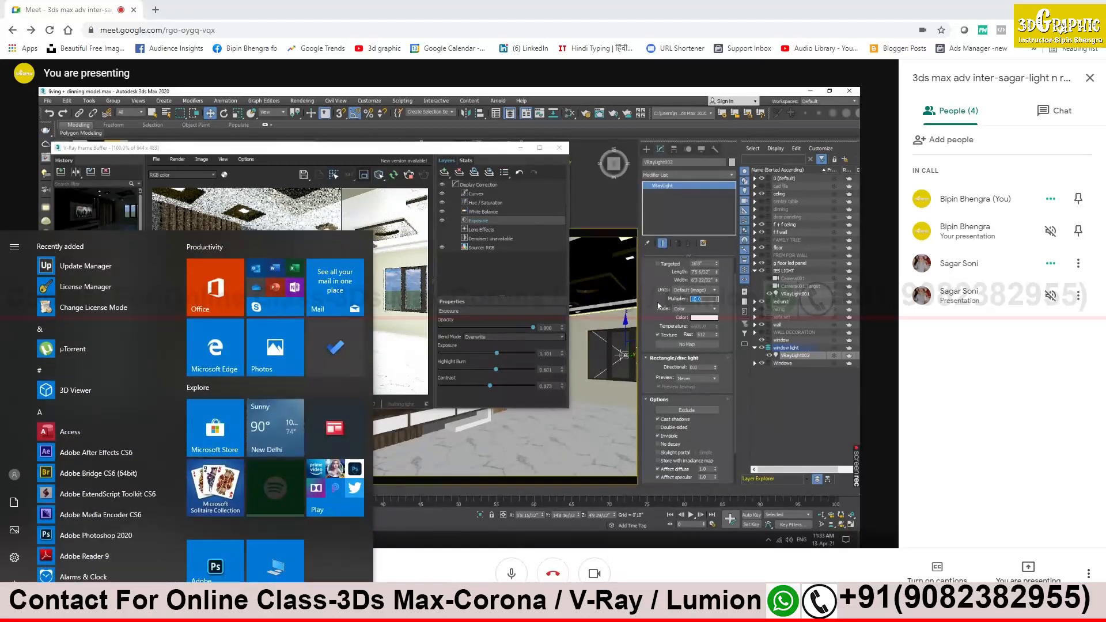
type("snip")
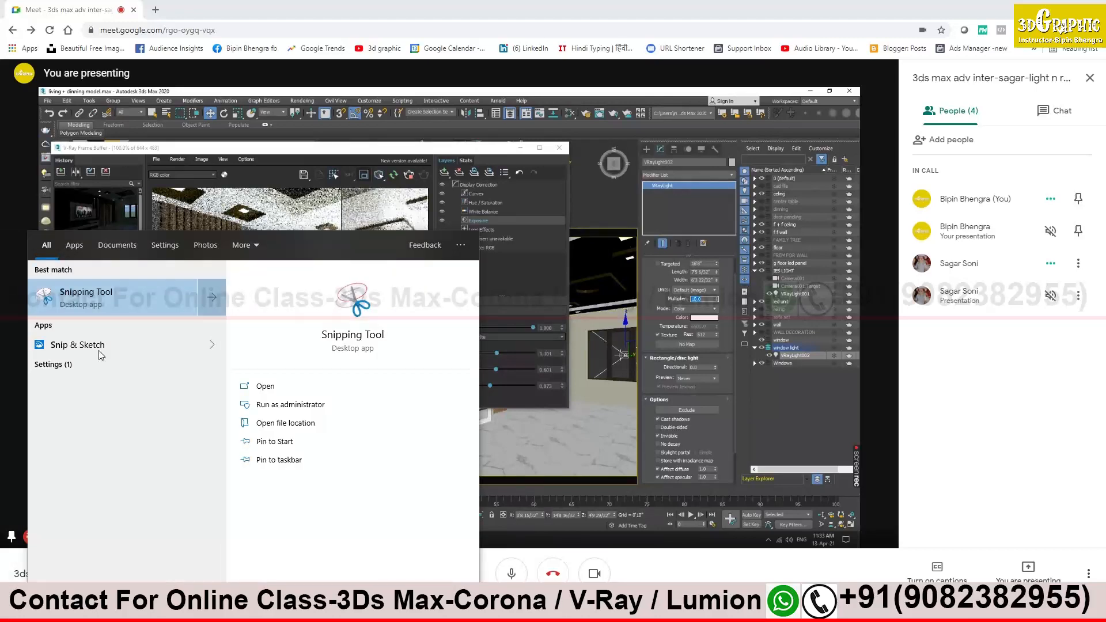
left_click(102, 300)
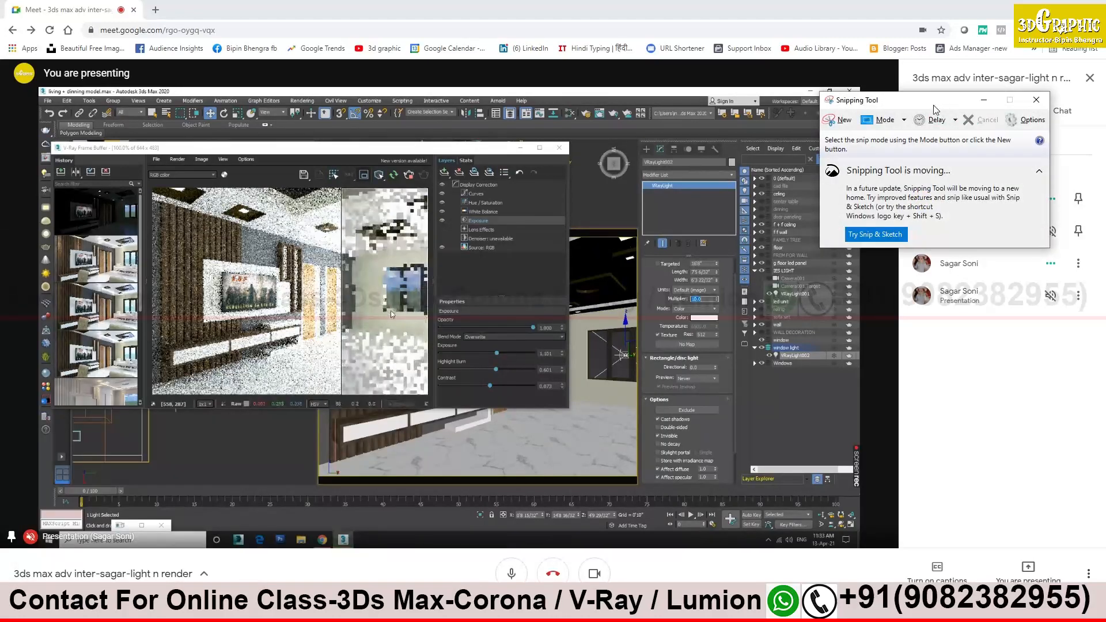
left_click(841, 120)
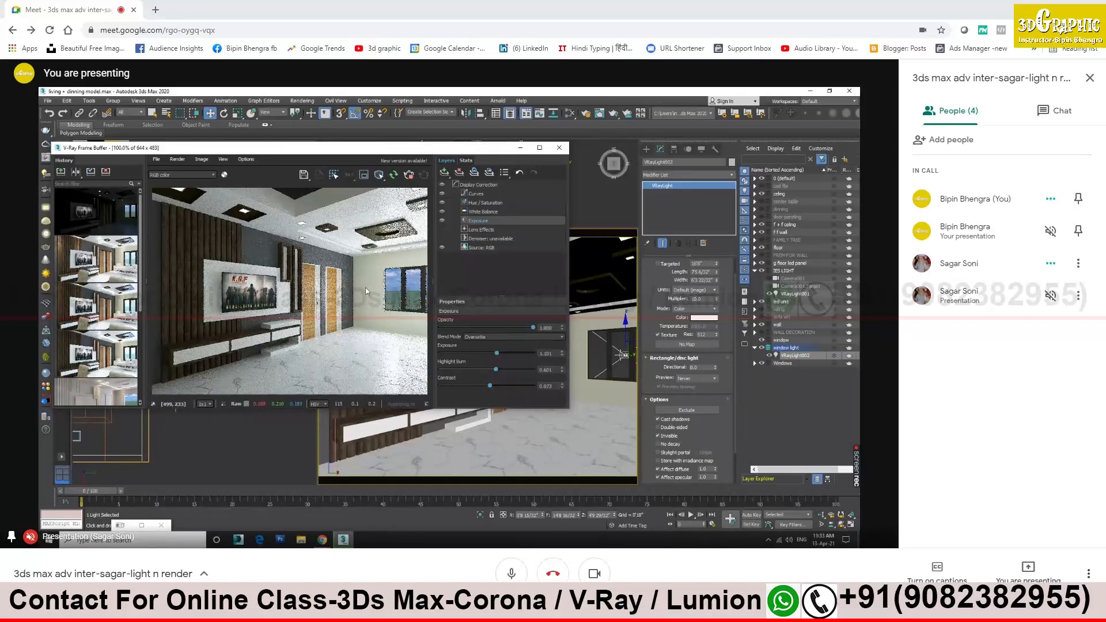
Raise the Exposure layer's Highlight Burn to about 0.656 while checking the ceiling in the render
scroll(369, 259, "up", 1)
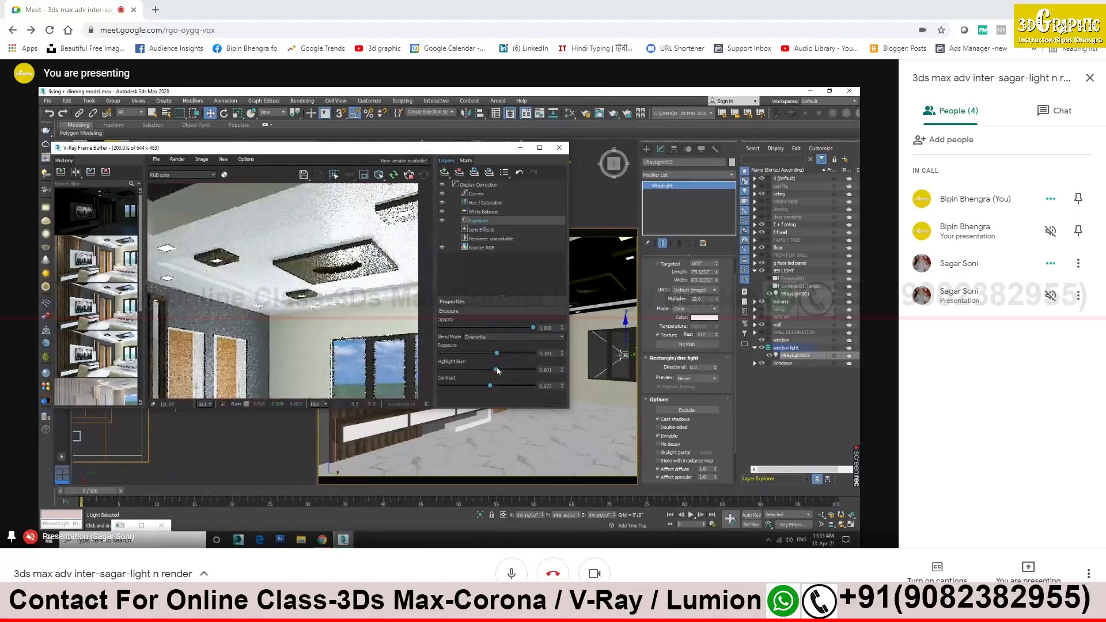
left_click_drag(498, 370, 501, 370)
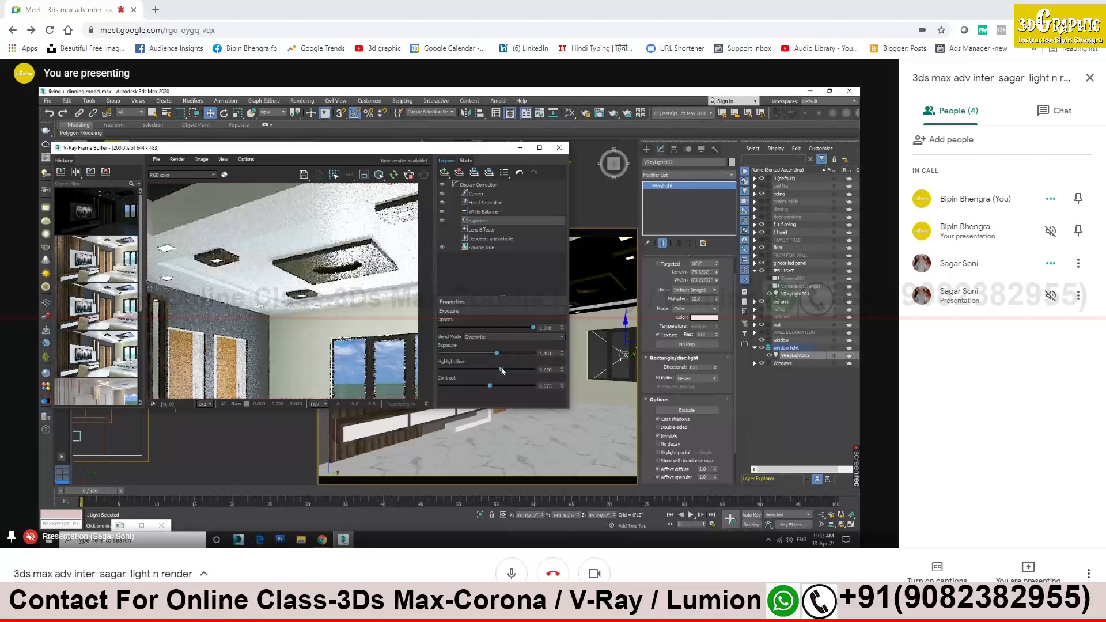
scroll(347, 292, "down", 1)
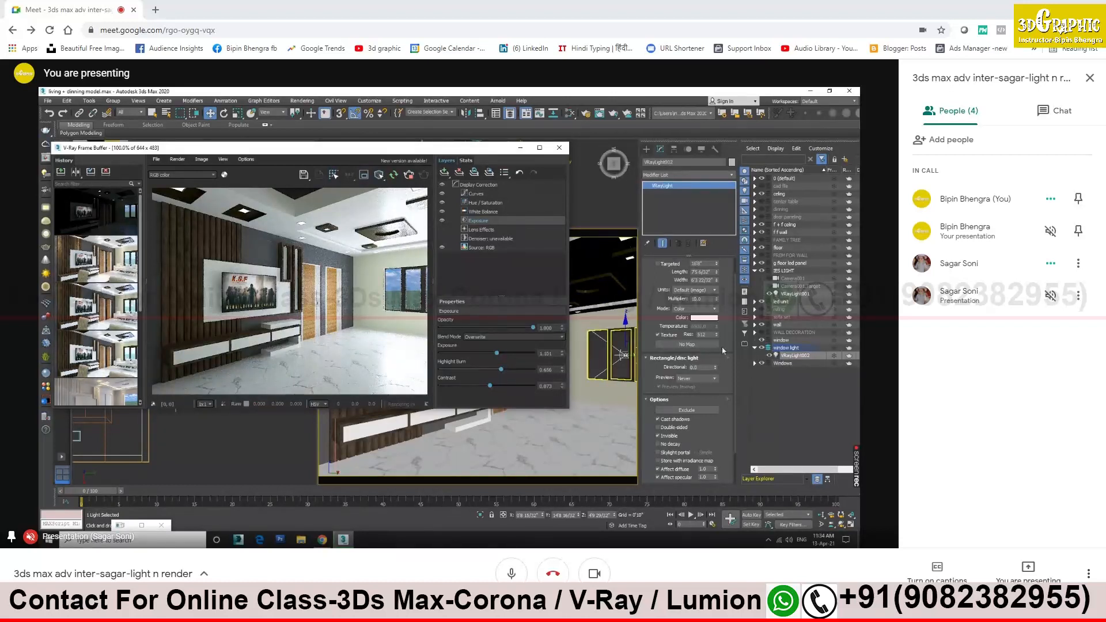
Set the window light's multiplier to 5
double_click(705, 300)
type("5")
key("Return")
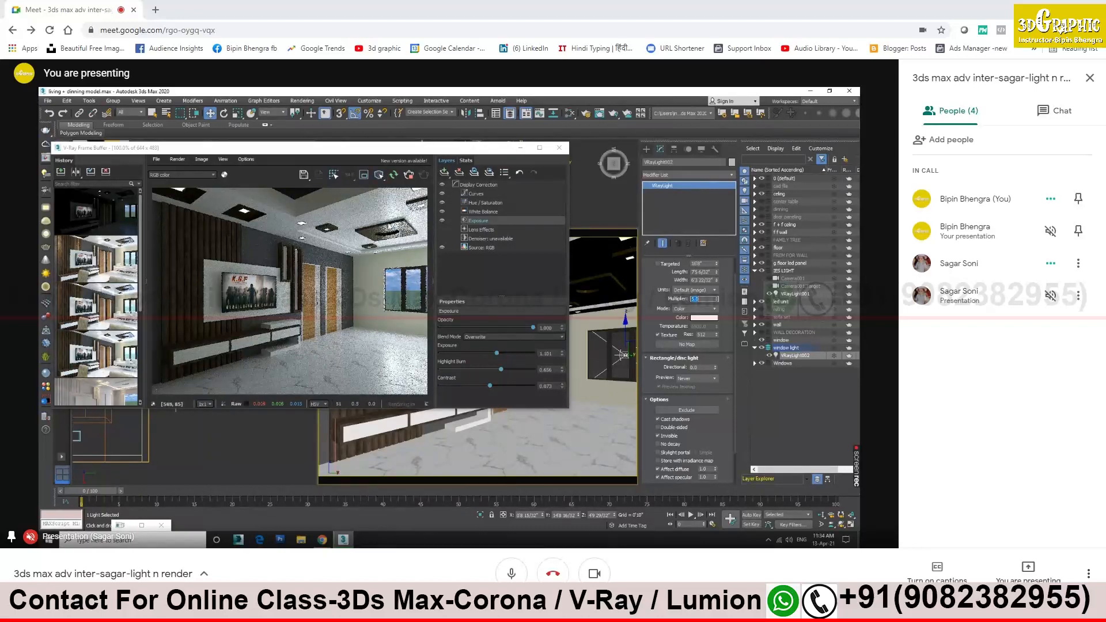
Lower the Highlight Burn to about 0.6, try a contrast of about 0.743, and restore the previous contrast
scroll(272, 254, "up", 1)
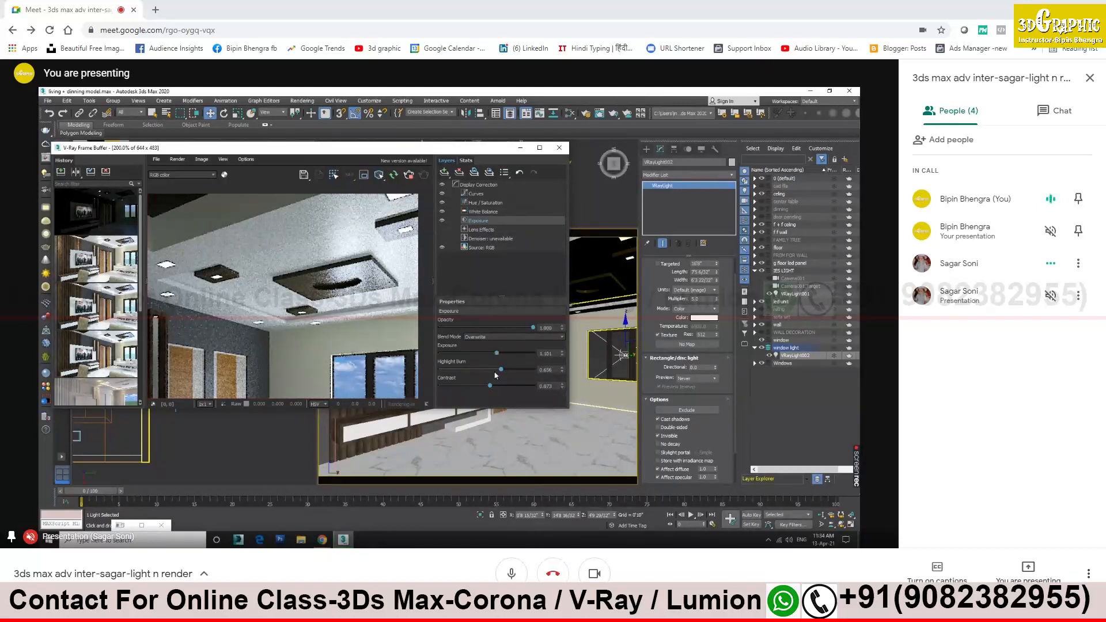
mouse_move(502, 373)
left_mouse_down()
mouse_move(471, 371)
mouse_move(512, 372)
mouse_move(495, 383)
left_mouse_up()
left_click_drag(497, 382, 501, 383)
left_click_drag(491, 389, 513, 393)
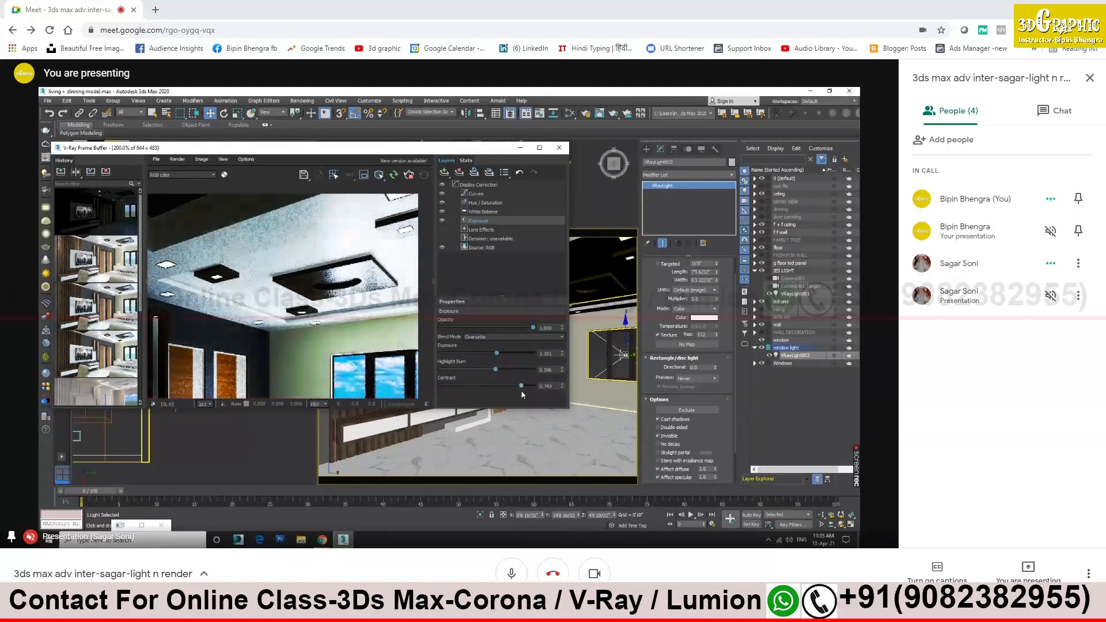
left_click_drag(521, 392, 489, 394)
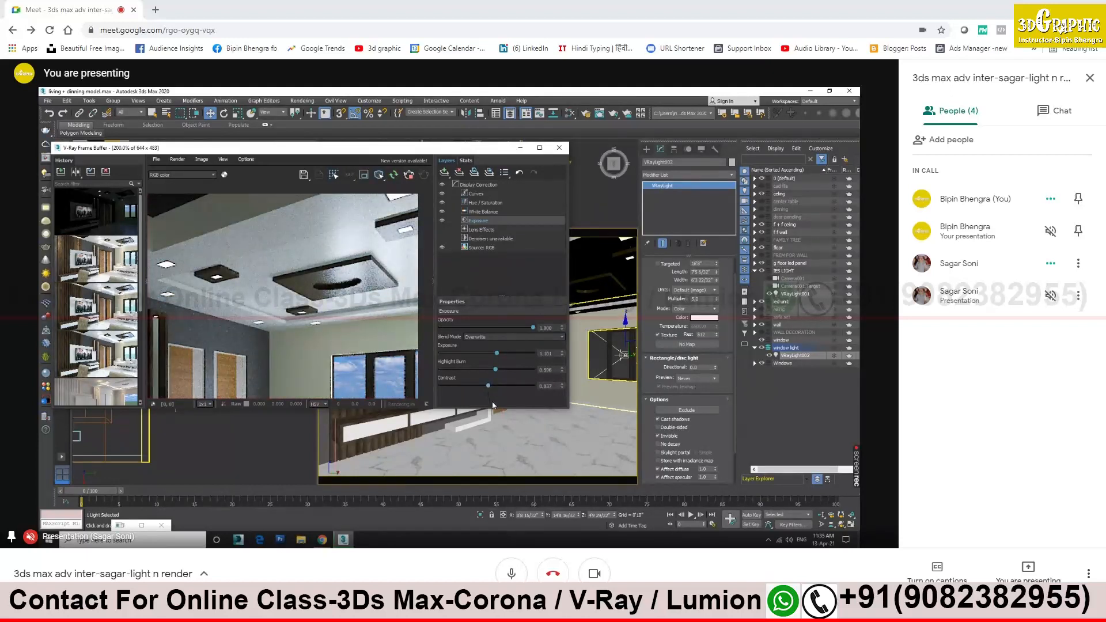
key("ctrl+z")
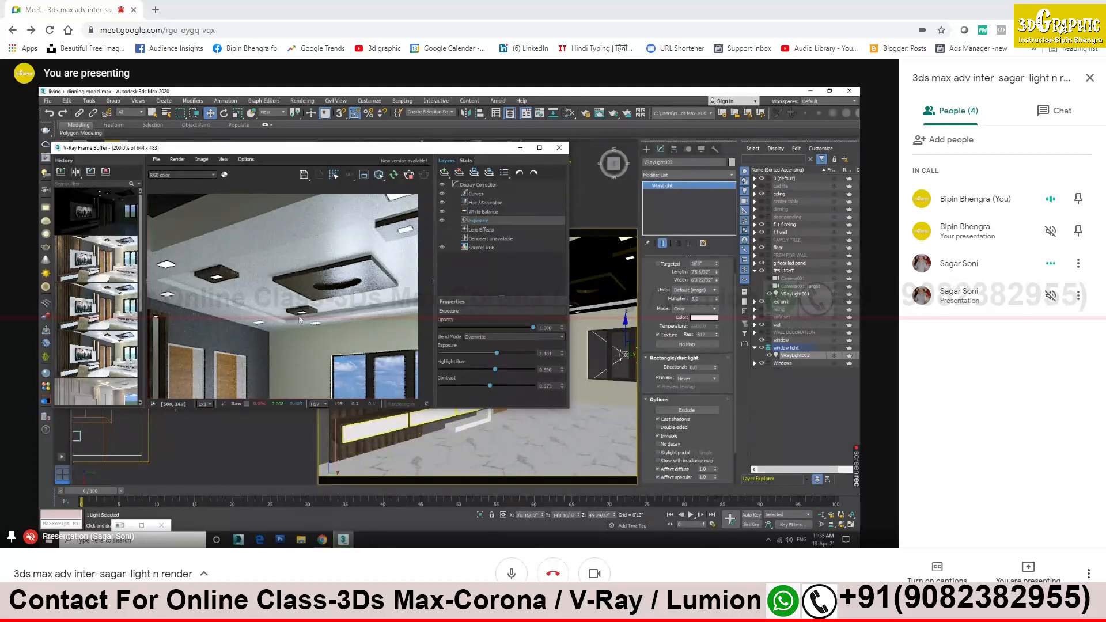
Save the full render to the V-Ray Frame Buffer history and minimize the frame buffer
scroll(300, 320, "down", 2)
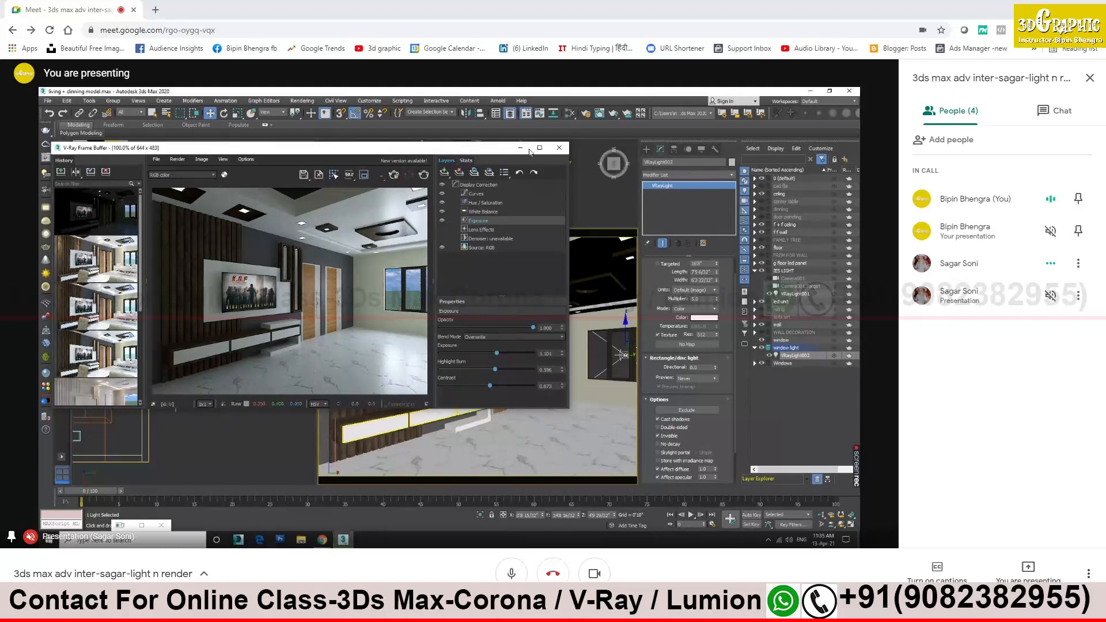
left_click(61, 171)
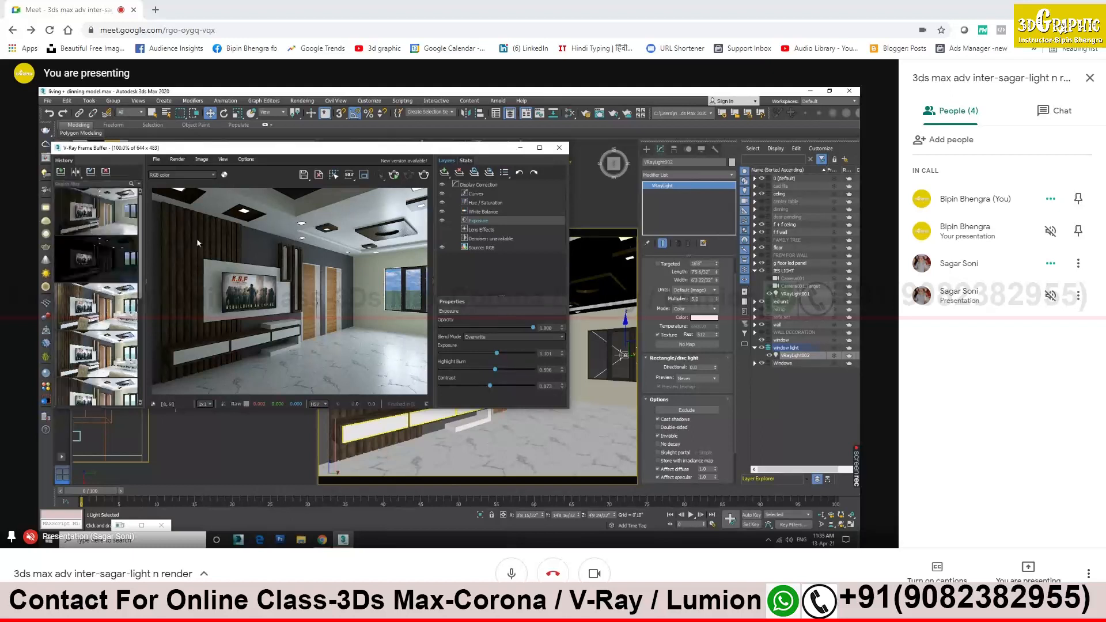
left_click(519, 149)
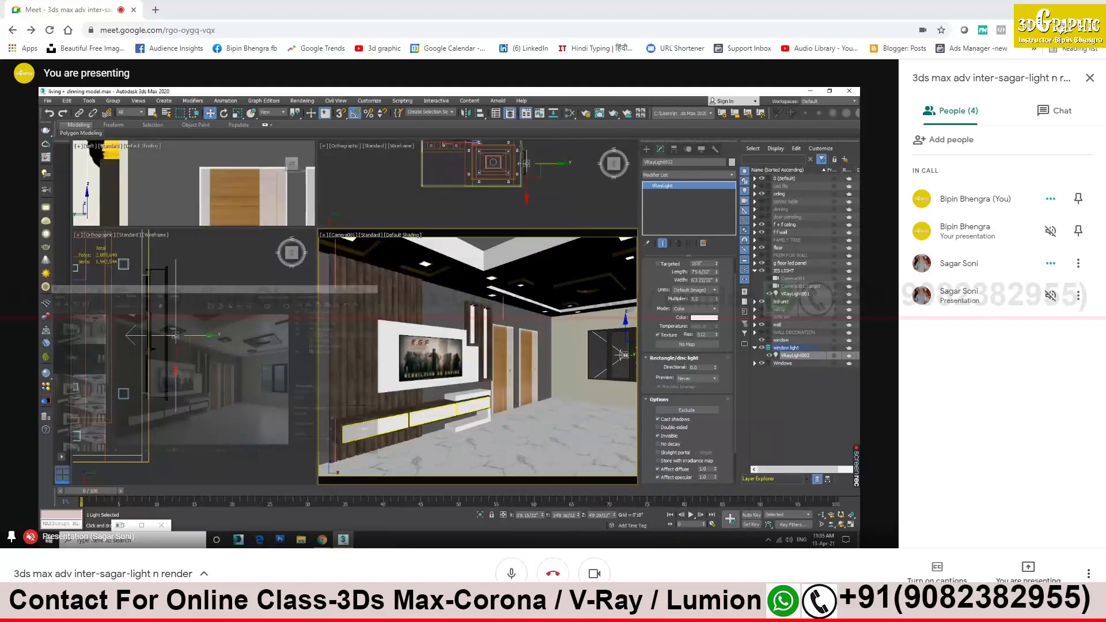
Select the main ceiling object in the enlarged orthographic view and isolate it
right_click(264, 315)
key("alt+w")
scroll(443, 351, "down", 8)
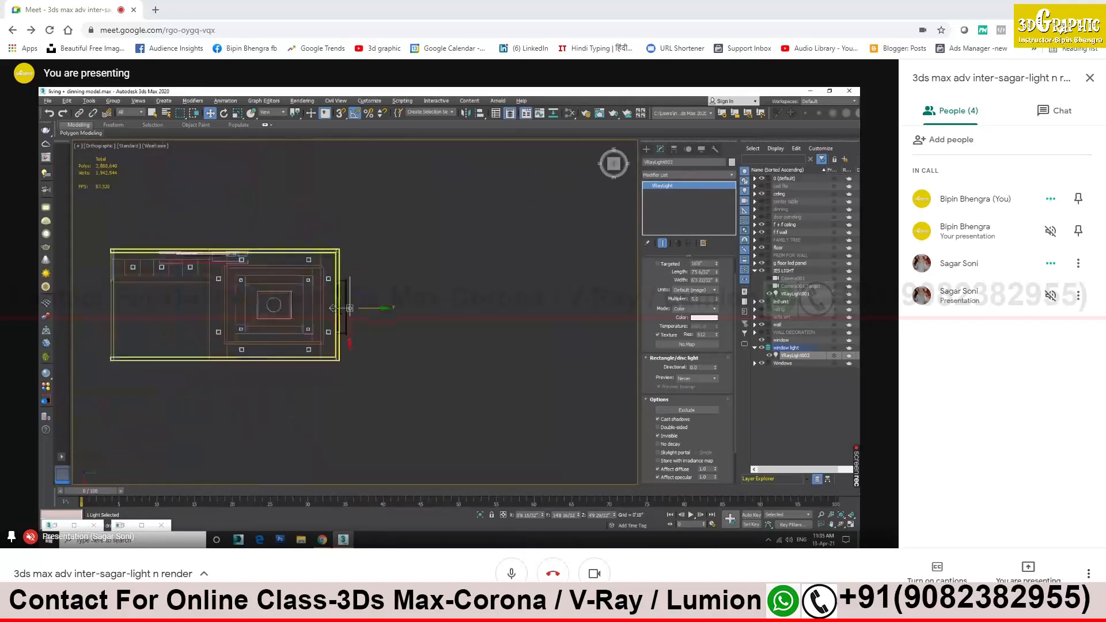
middle_click_drag(310, 313, 322, 306, "alt")
scroll(325, 302, "up", 6)
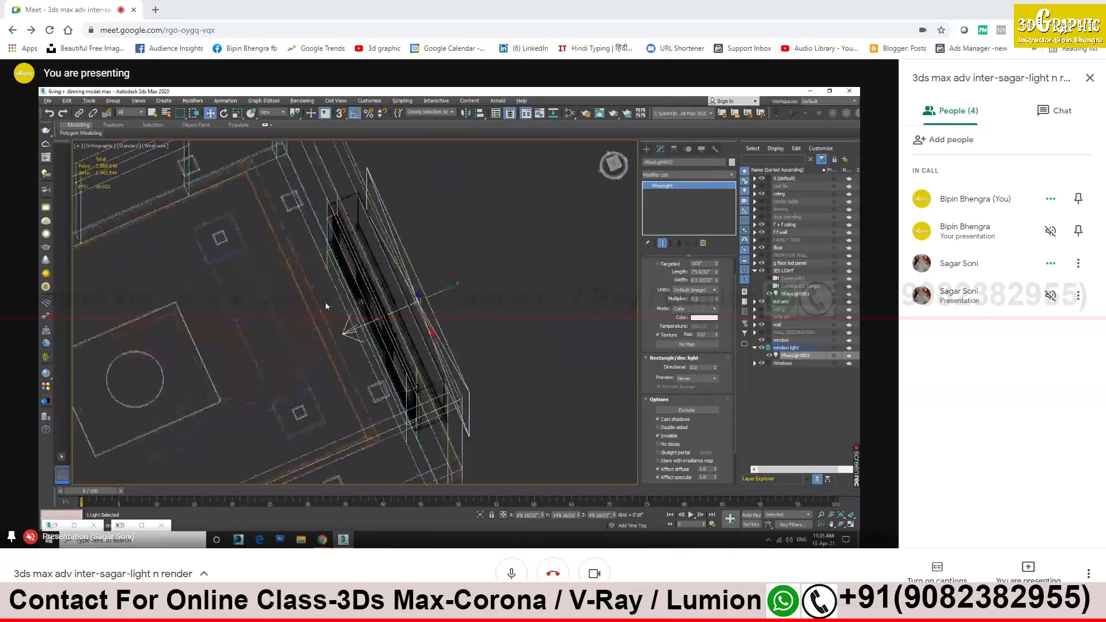
left_click_drag(282, 315, 282, 315)
scroll(283, 315, "down", 6)
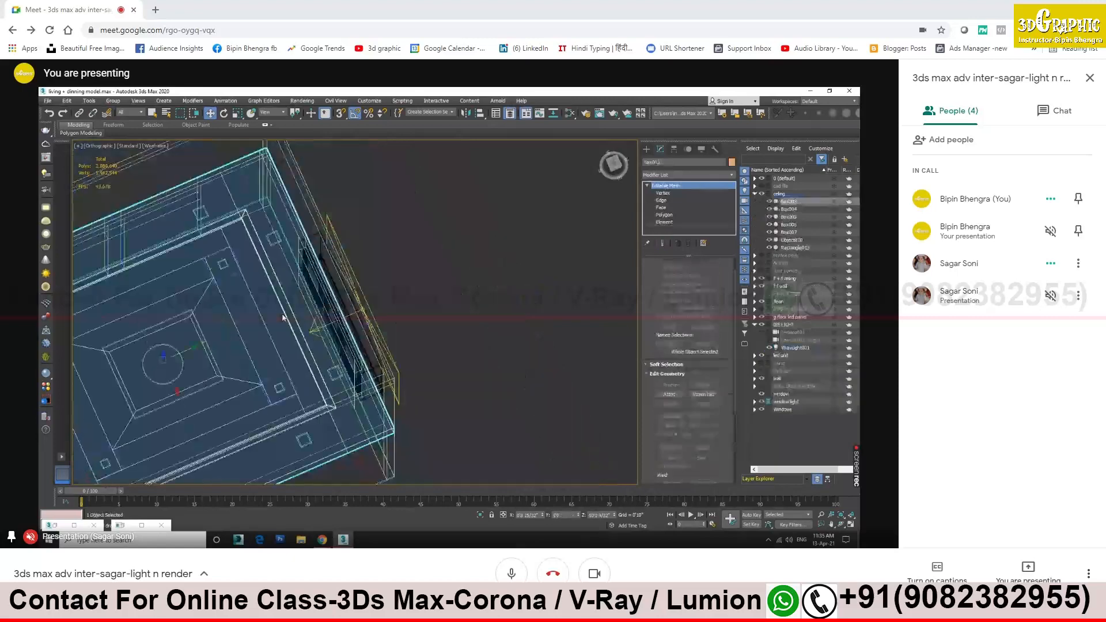
key("alt+q")
Examine the isolated ceiling's cove recess from the side and from above in shaded and wireframe display
middle_click_drag(390, 372, 397, 353, "alt")
key("F3")
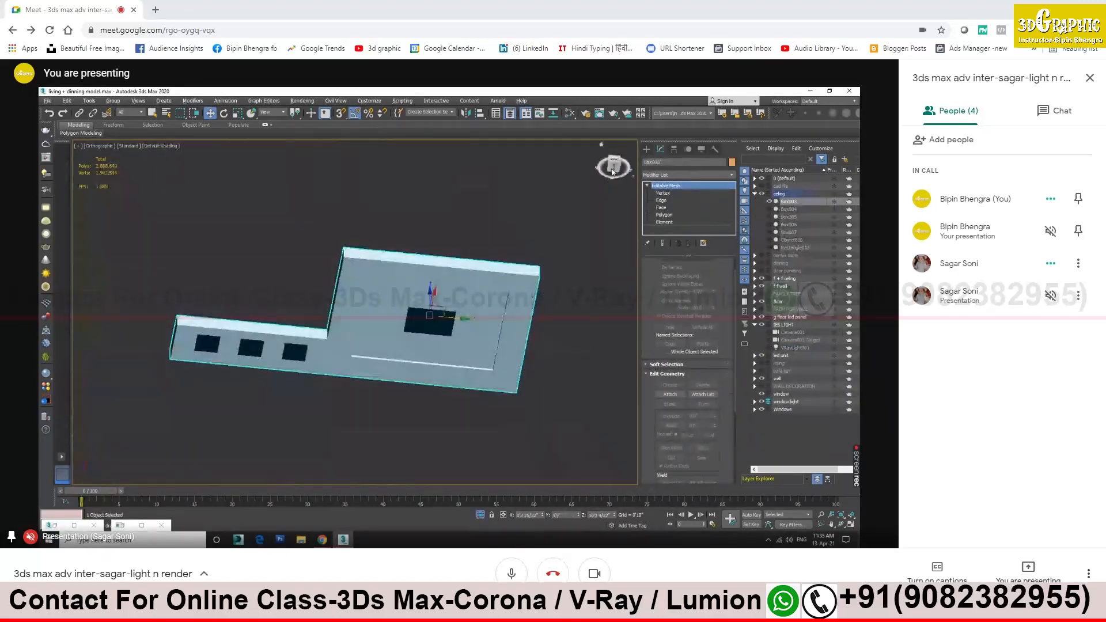
left_click(611, 176)
key("F3")
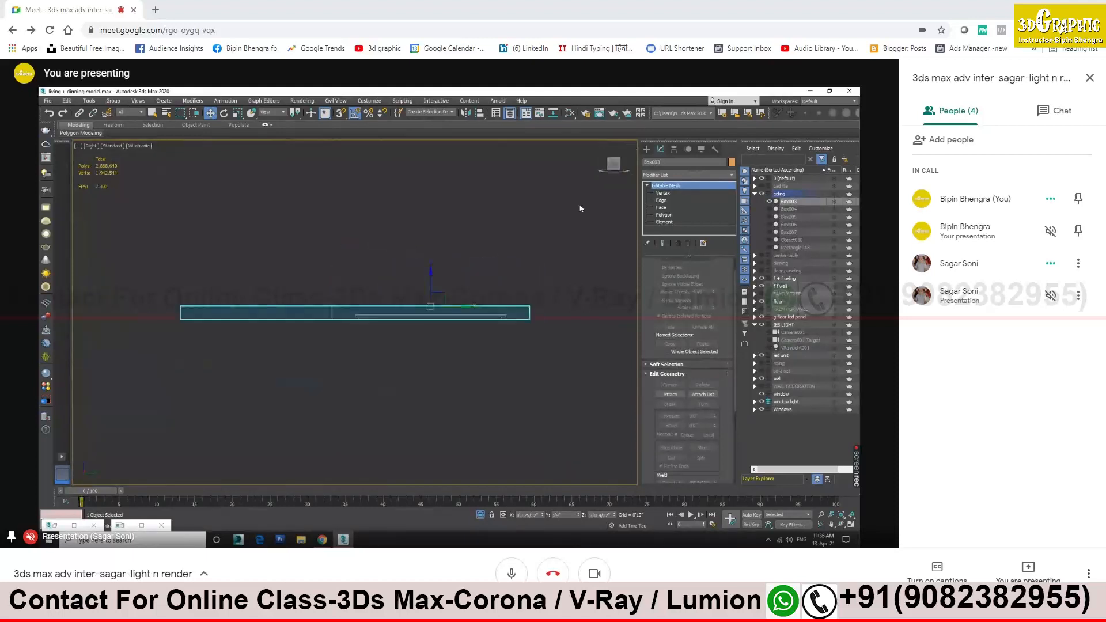
scroll(473, 341, "up", 8)
middle_click_drag(474, 341, 352, 359)
scroll(302, 331, "up", 4)
scroll(324, 325, "down", 4)
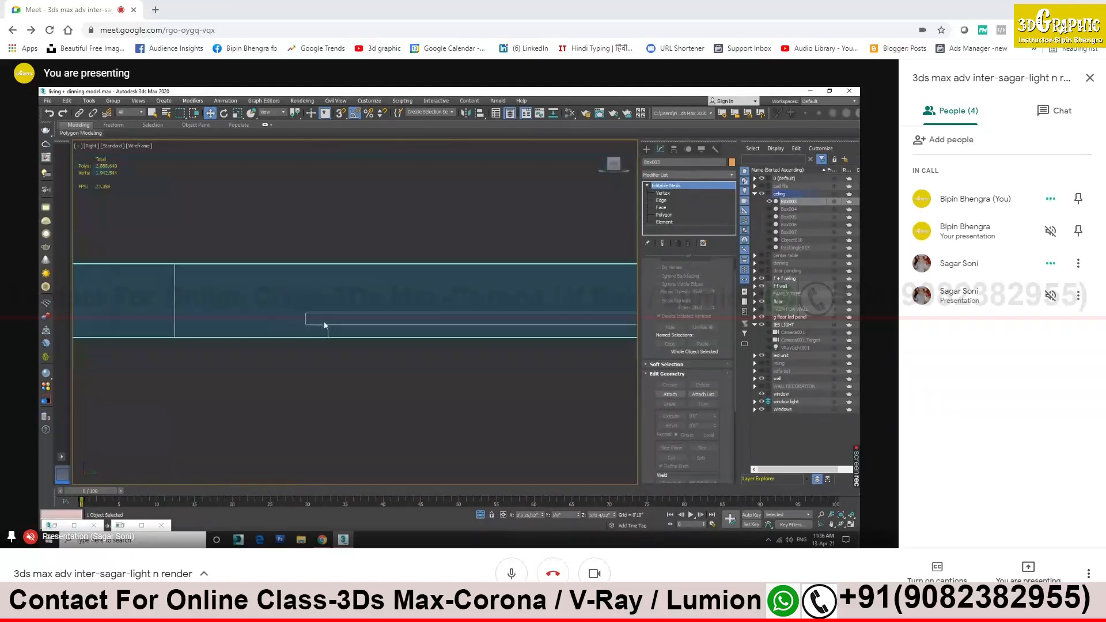
scroll(576, 243, "down", 2)
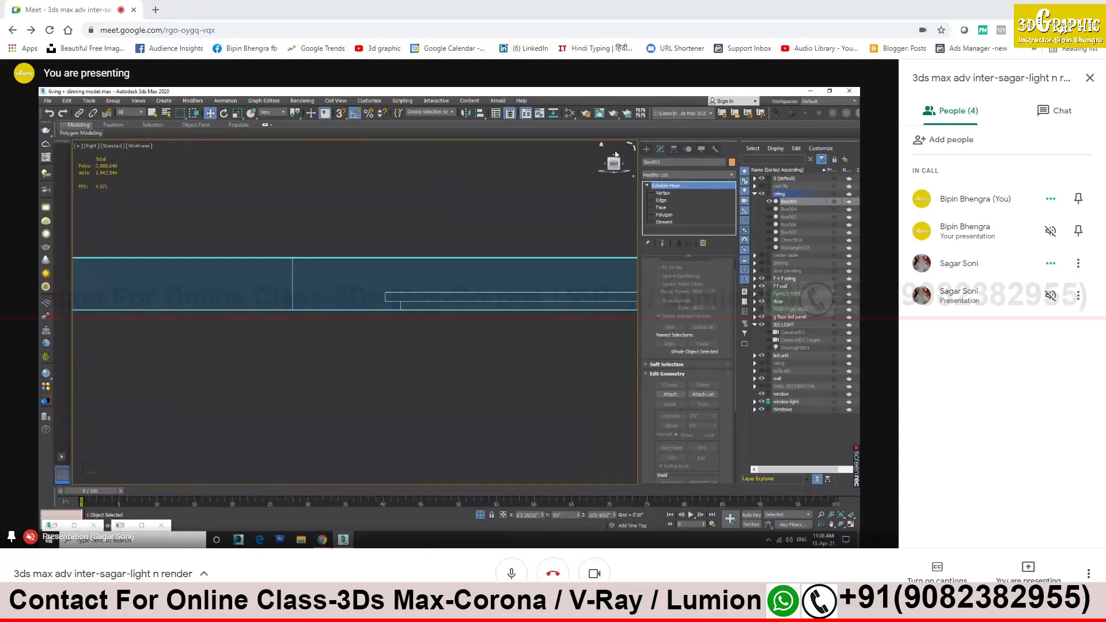
left_click(616, 153)
scroll(453, 313, "down", 3)
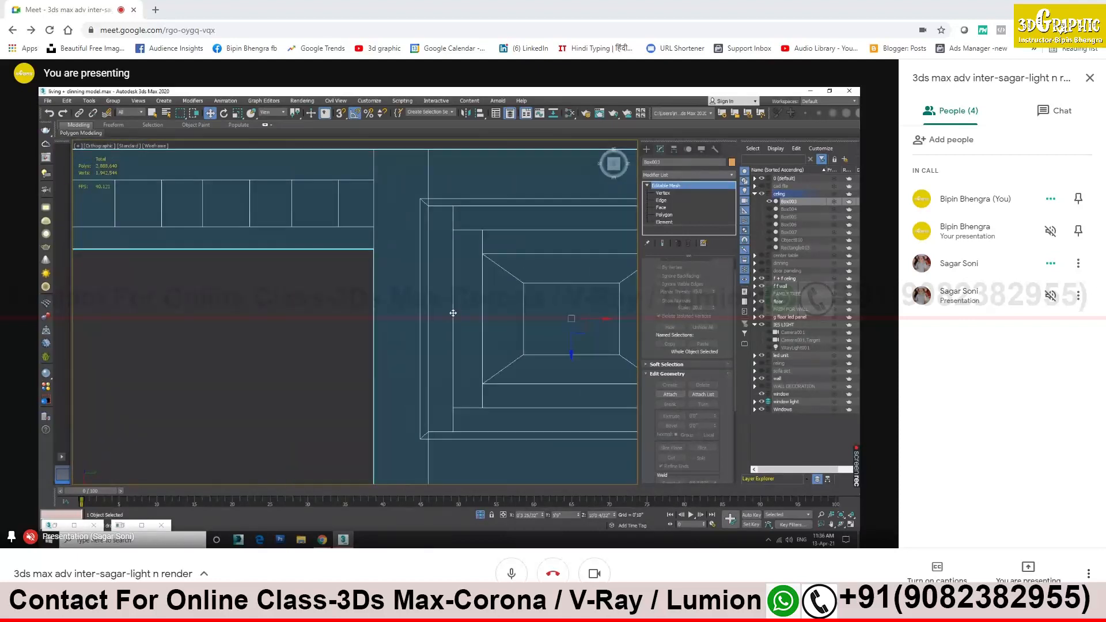
middle_click_drag(454, 313, 391, 302)
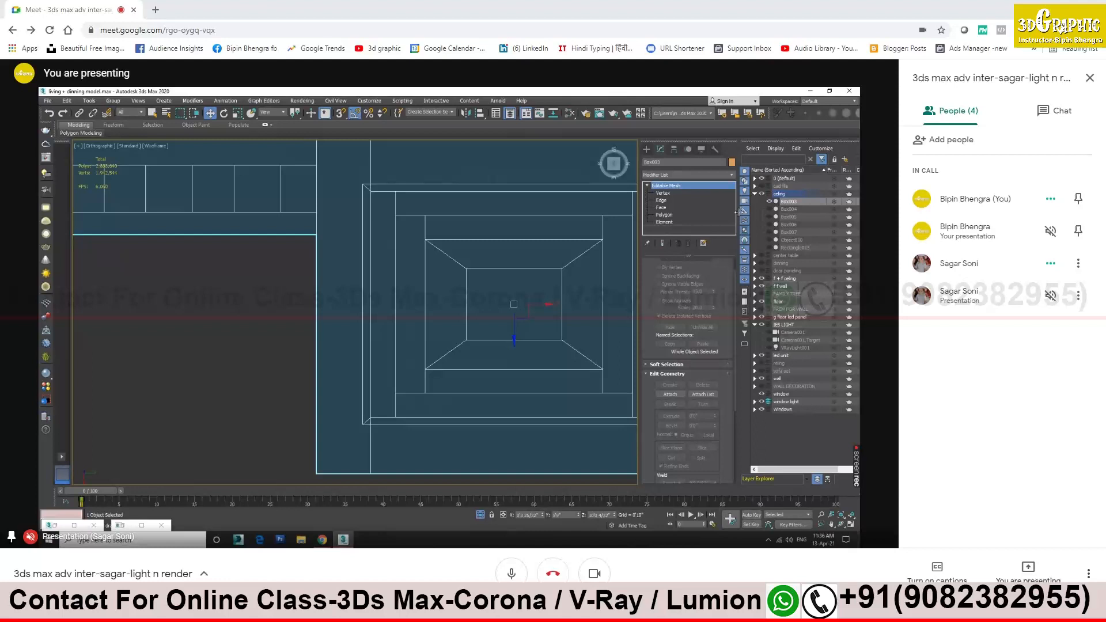
Clear the selection and create a new layer named "top light"
left_click(787, 424)
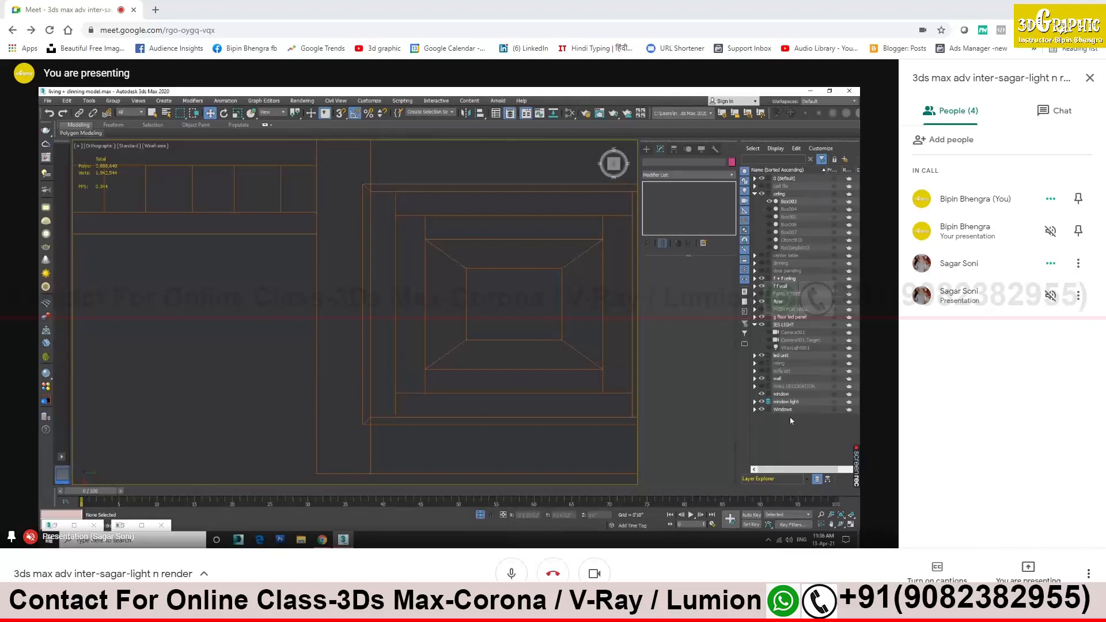
left_click(846, 159)
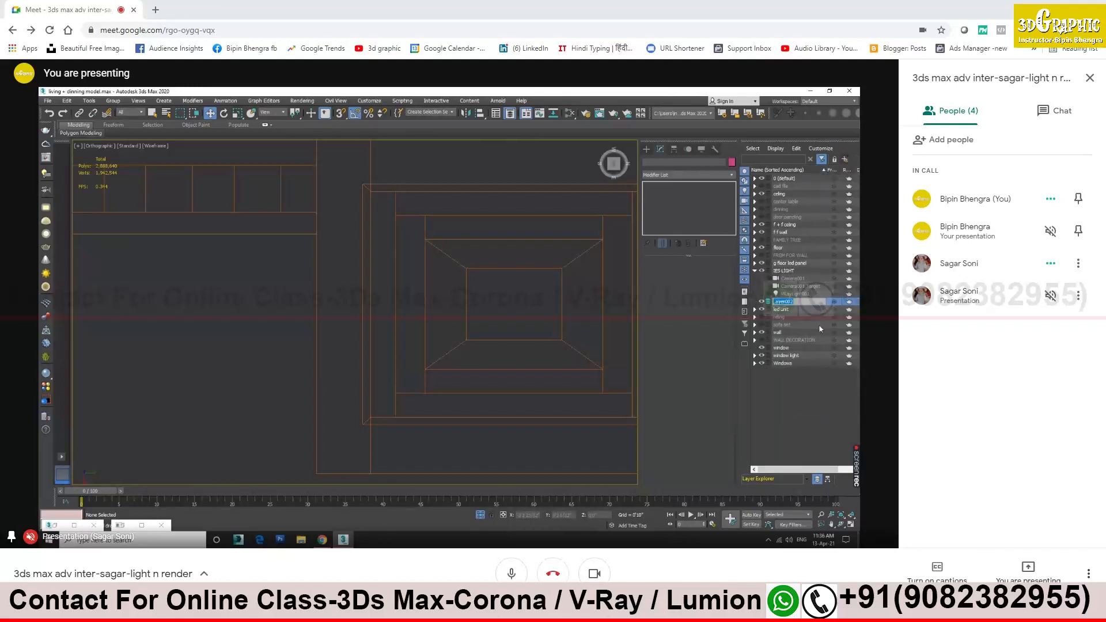
key("BackSpace")
type("smd light")
key("Return")
Draw a narrow plane VRayLight along the full length of one edge of the ceiling cove in plan view
left_click(646, 150)
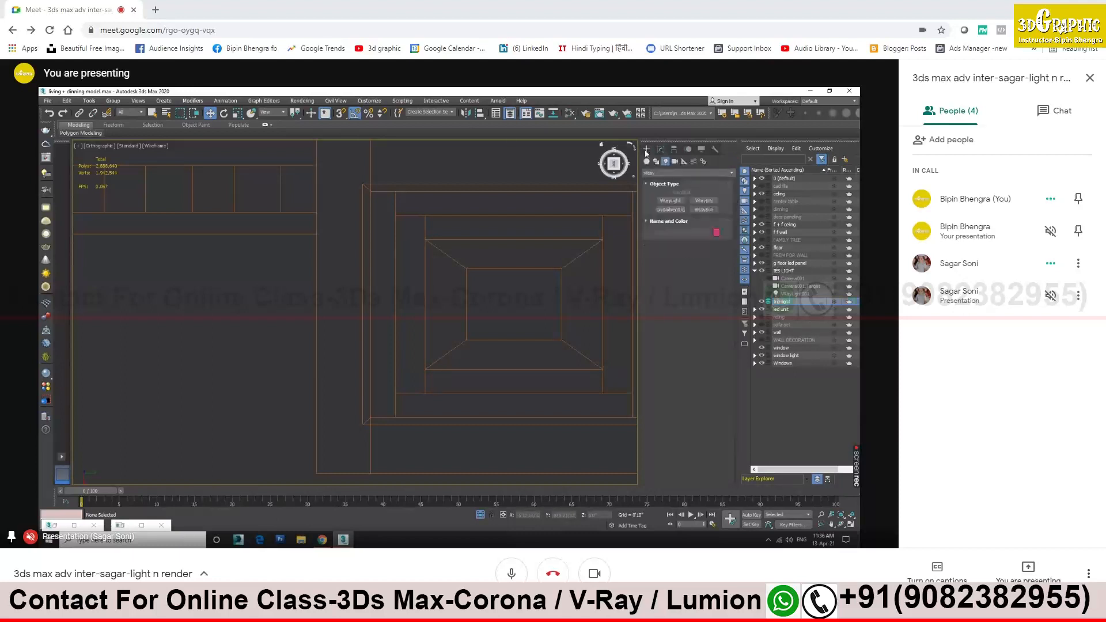
left_click(680, 202)
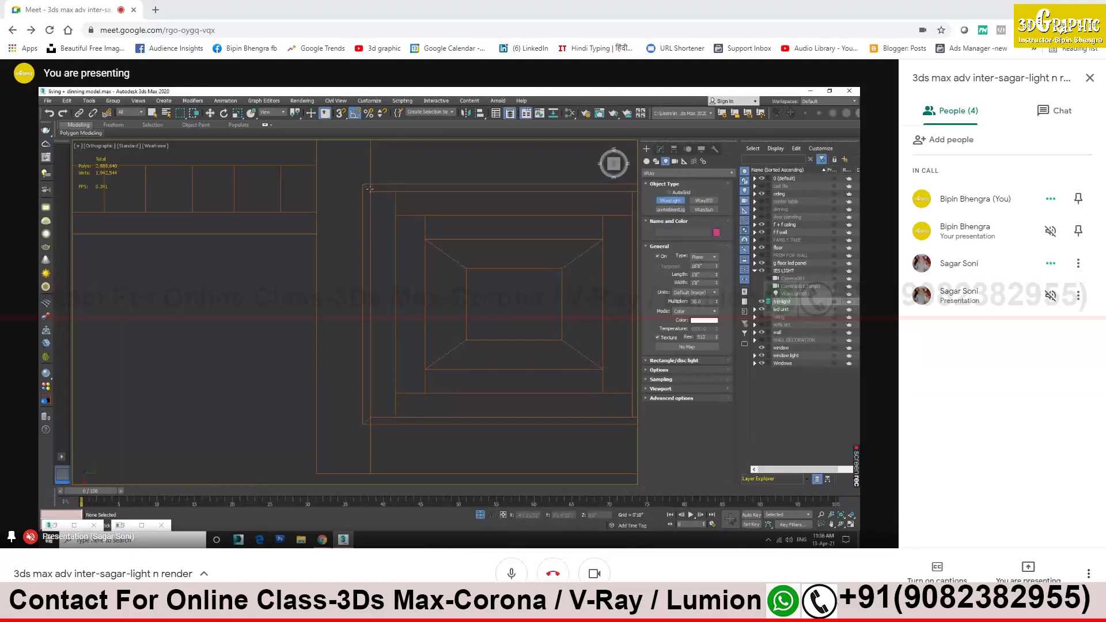
left_click_drag(369, 188, 368, 421)
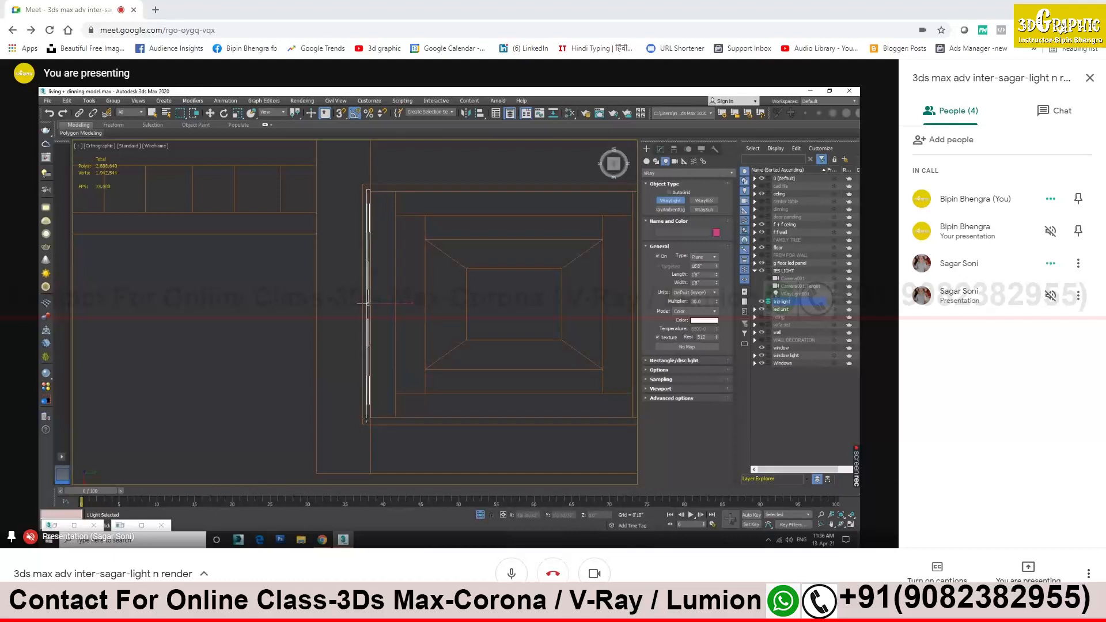
middle_click_drag(382, 389, 369, 324, "alt")
key("w")
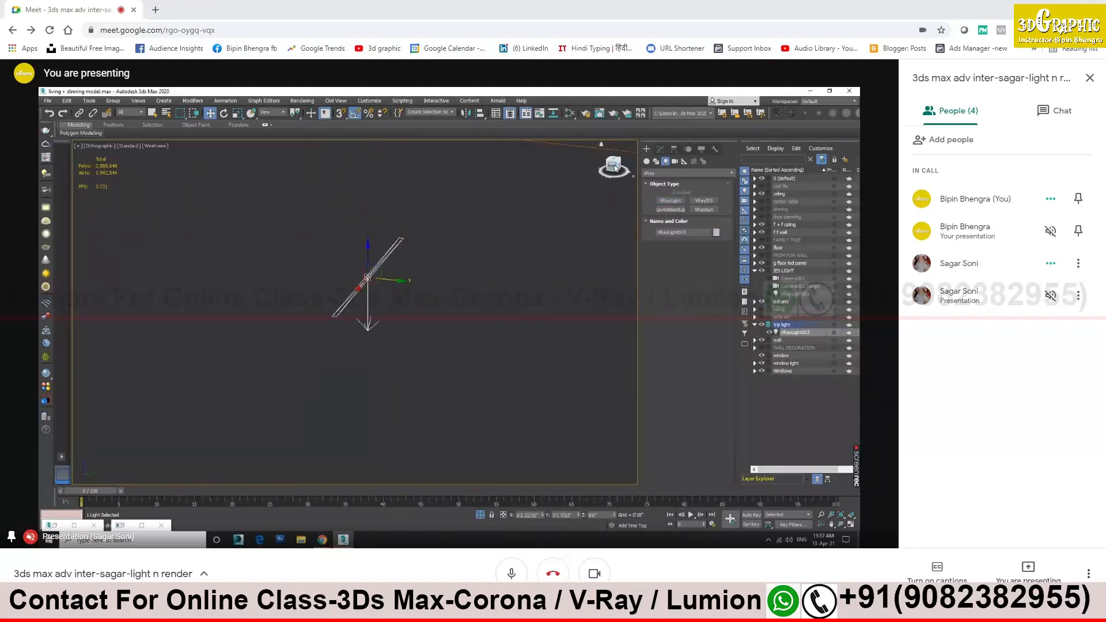
Raise the new cove light to the level of the ceiling in side view
left_click(616, 168)
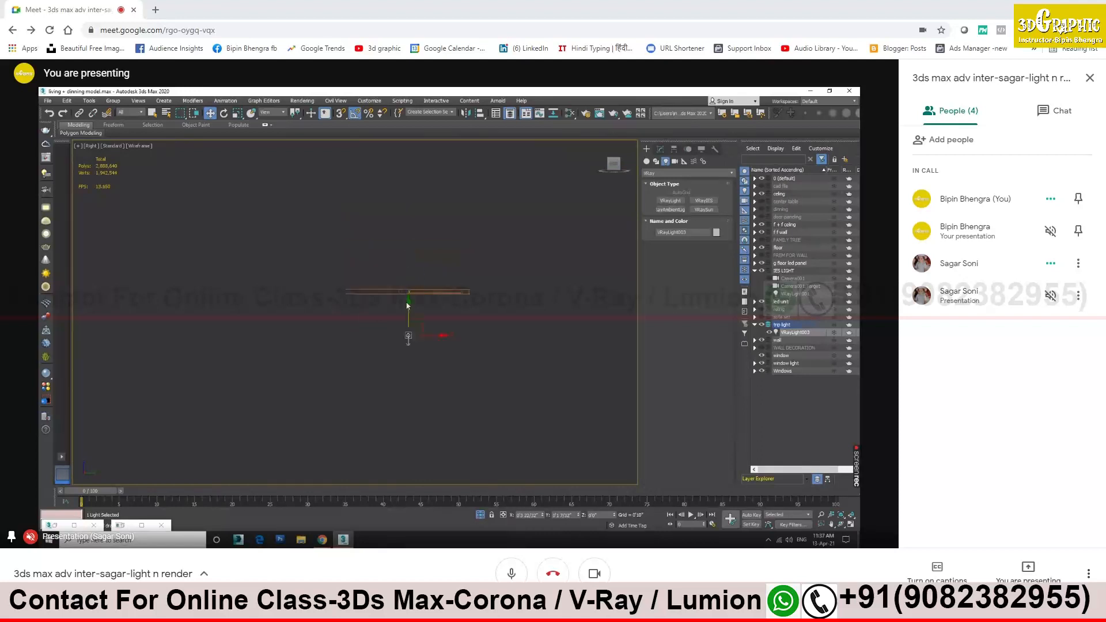
left_click_drag(409, 305, 412, 263)
scroll(401, 290, "up", 5)
scroll(400, 290, "down", 4)
Rotate the cove light to shine horizontally toward the ceiling's centre and position it inside the cove recess
key("e")
middle_click_drag(516, 334, 386, 292)
left_click_drag(396, 273, 395, 265)
key("w")
scroll(369, 268, "up", 3)
left_click_drag(336, 214, 336, 231)
scroll(339, 246, "up", 5)
scroll(338, 247, "down", 3)
left_click_drag(314, 264, 387, 290)
scroll(397, 321, "down", 3)
scroll(427, 324, "down", 1)
middle_click_drag(484, 350, 430, 334, "alt")
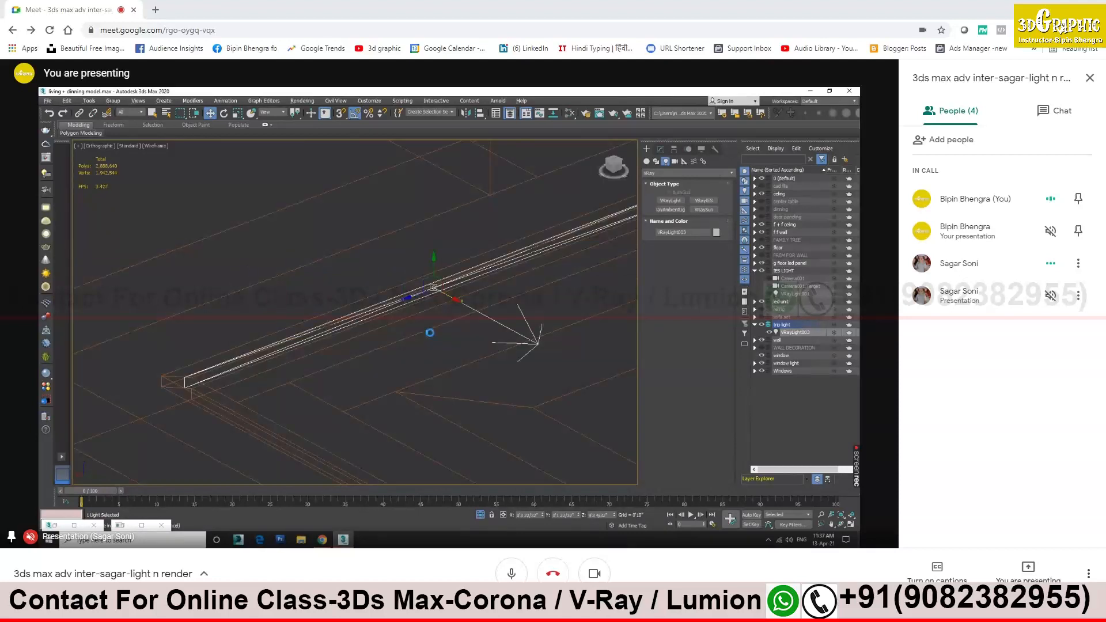
Clone the cove light as one instance rotated in plan view to face the opposite way
left_click(613, 160)
key("e")
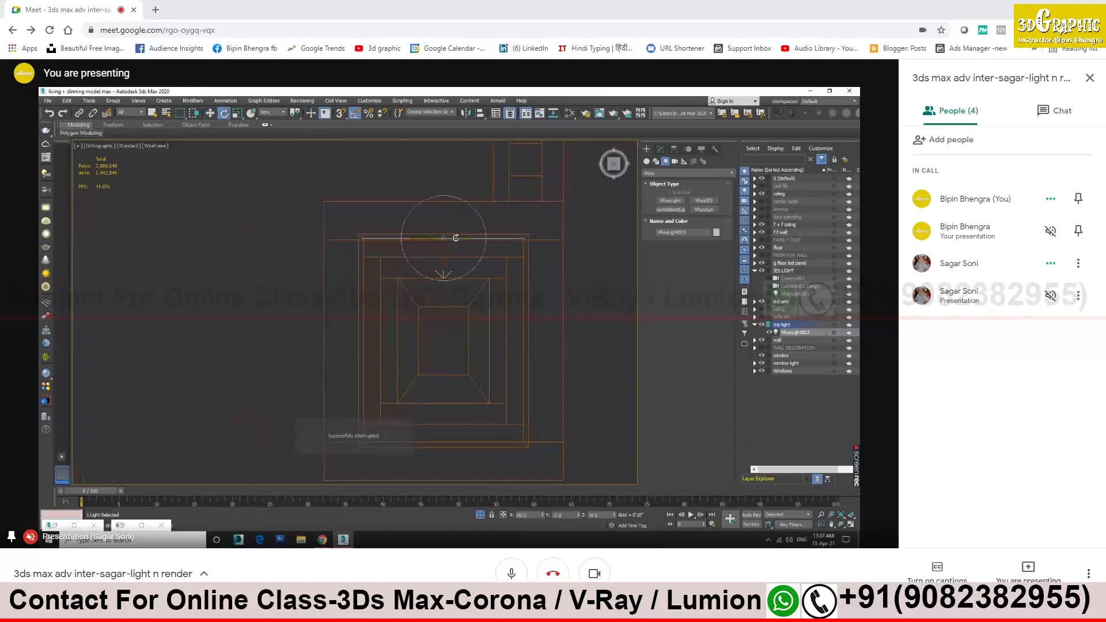
left_click_drag(483, 221, 474, 257, "shift")
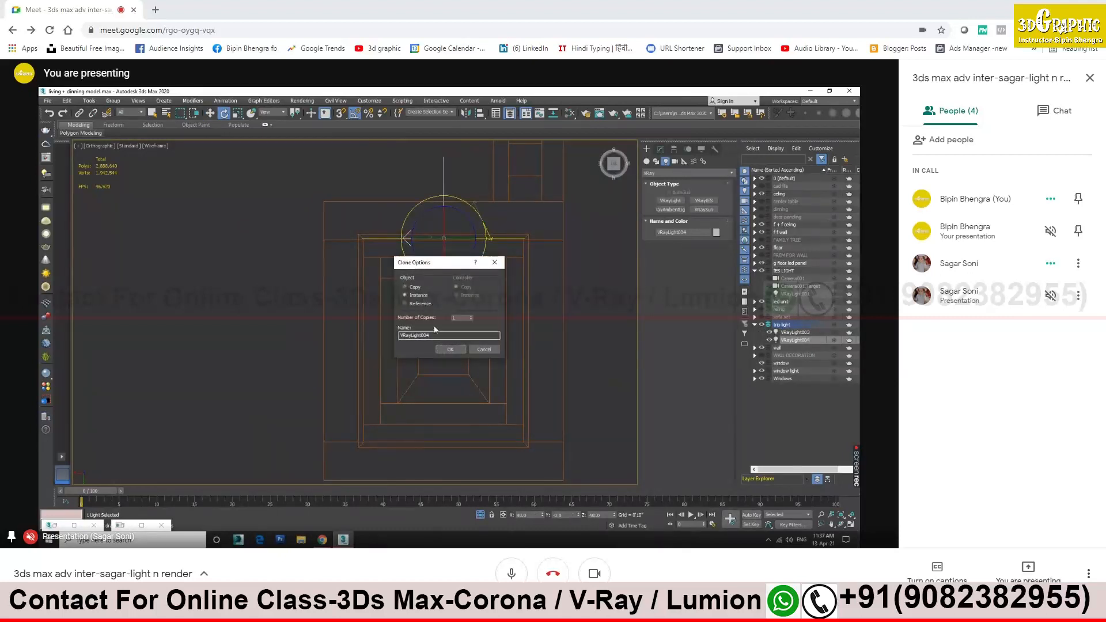
left_click(450, 349)
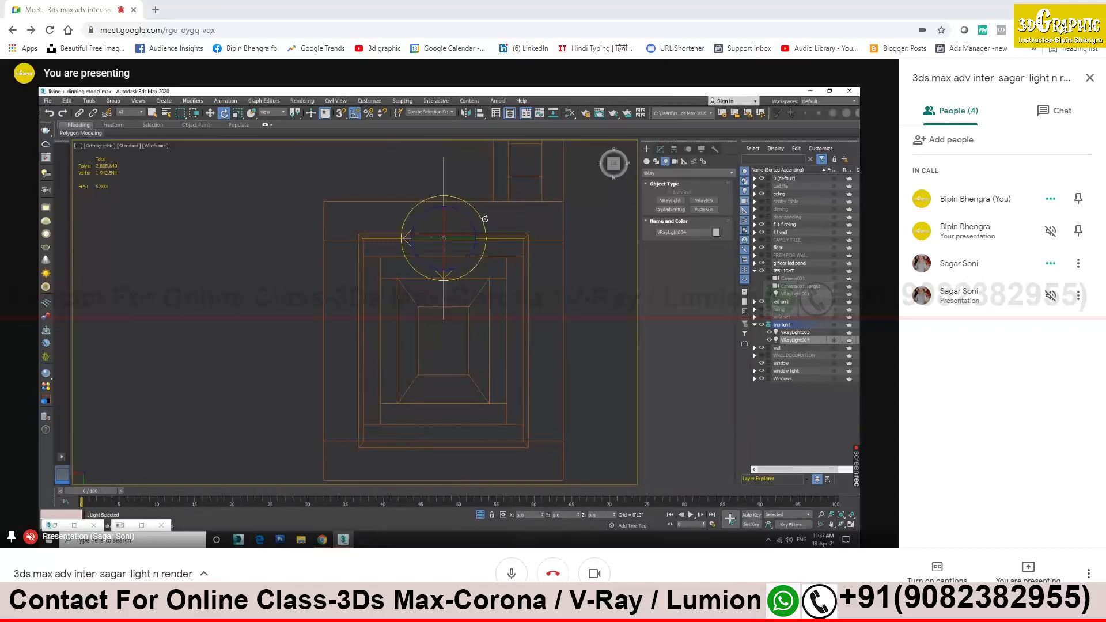
Move the instanced light across the ceiling onto the opposite edge of the cove, facing inward
key("w")
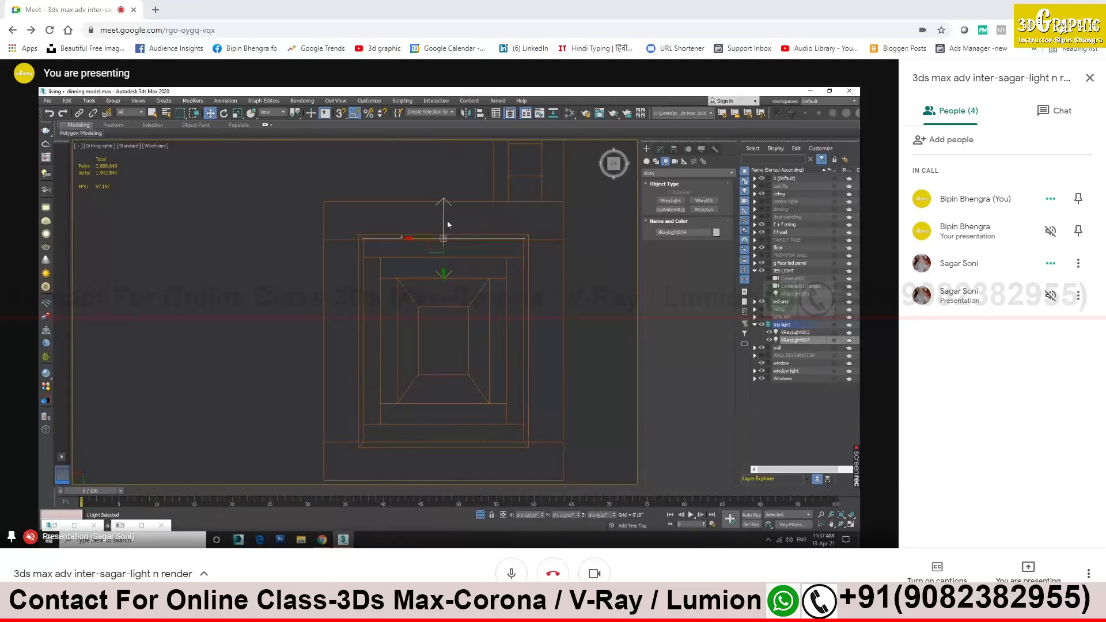
left_click_drag(444, 273, 450, 478)
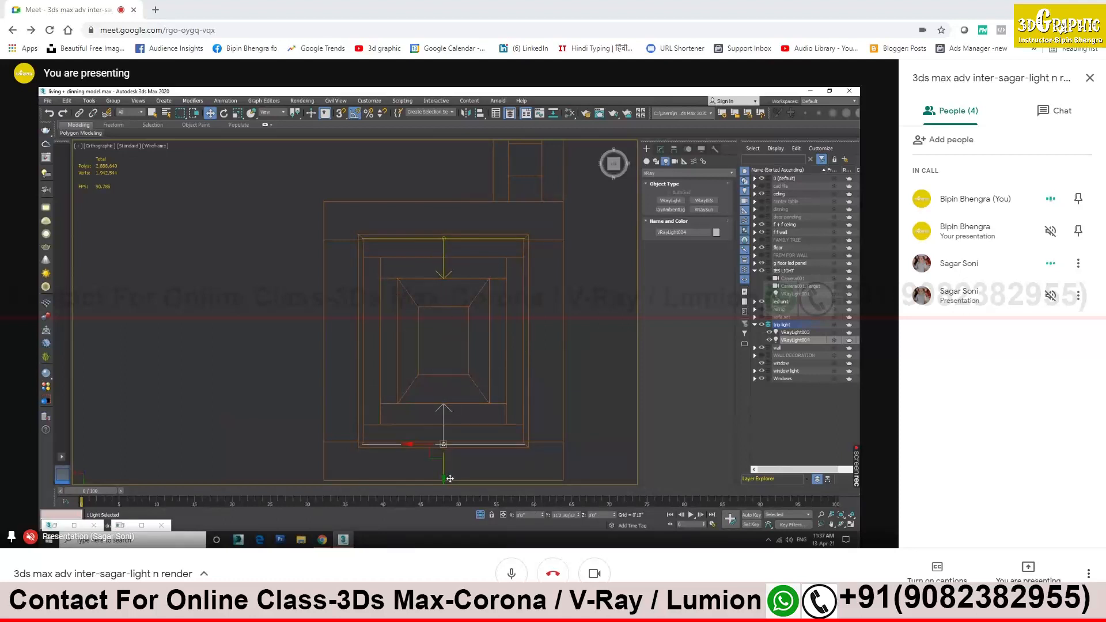
left_click_drag(450, 479, 450, 478)
scroll(486, 455, "up", 5)
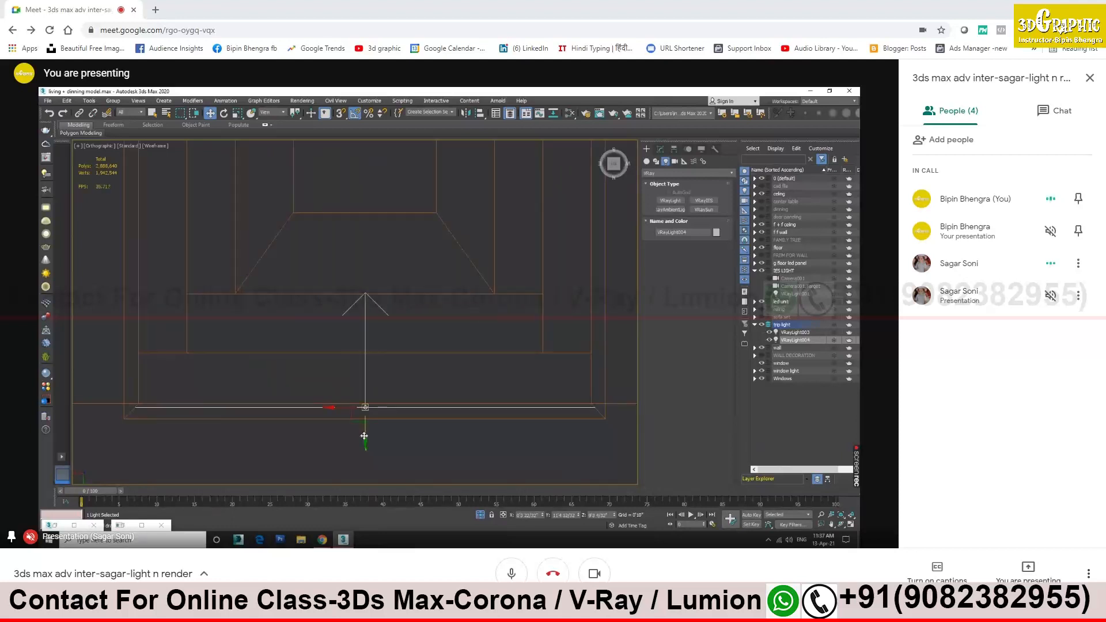
left_click_drag(365, 436, 364, 436)
Clone the second cove light as one independent copy rotated perpendicular to it
scroll(459, 338, "down", 6)
key("e")
left_click_drag(486, 340, 456, 349, "shift")
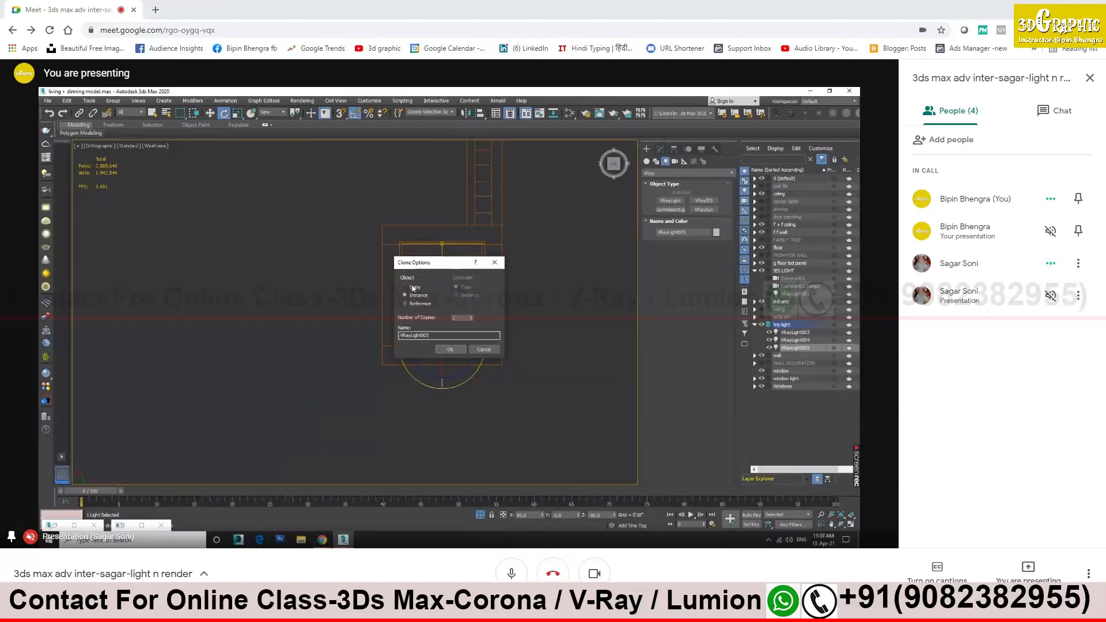
left_click(413, 288)
left_click(450, 349)
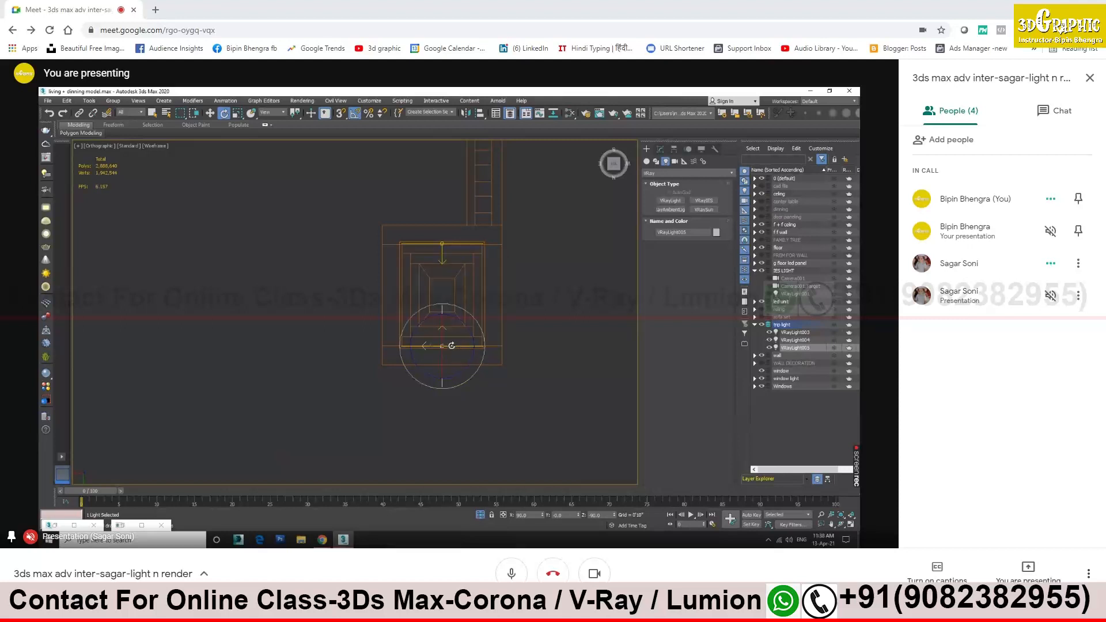
Move the perpendicular copy onto the adjacent long edge of the cove, centred along its length and facing inward
key("w")
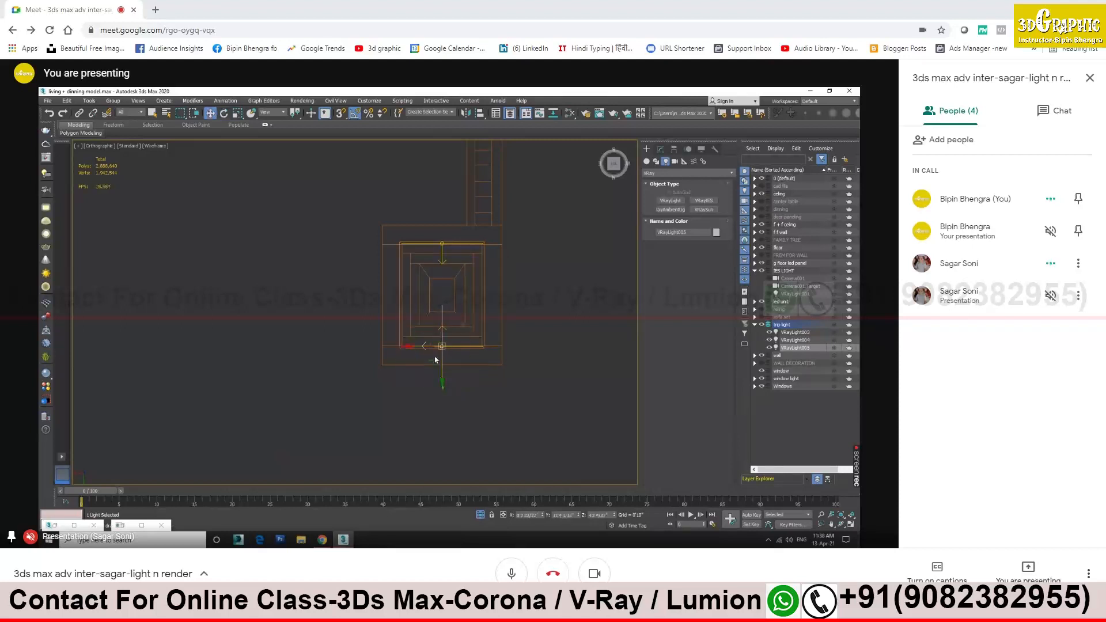
left_click_drag(427, 345, 468, 358)
scroll(492, 392, "up", 6)
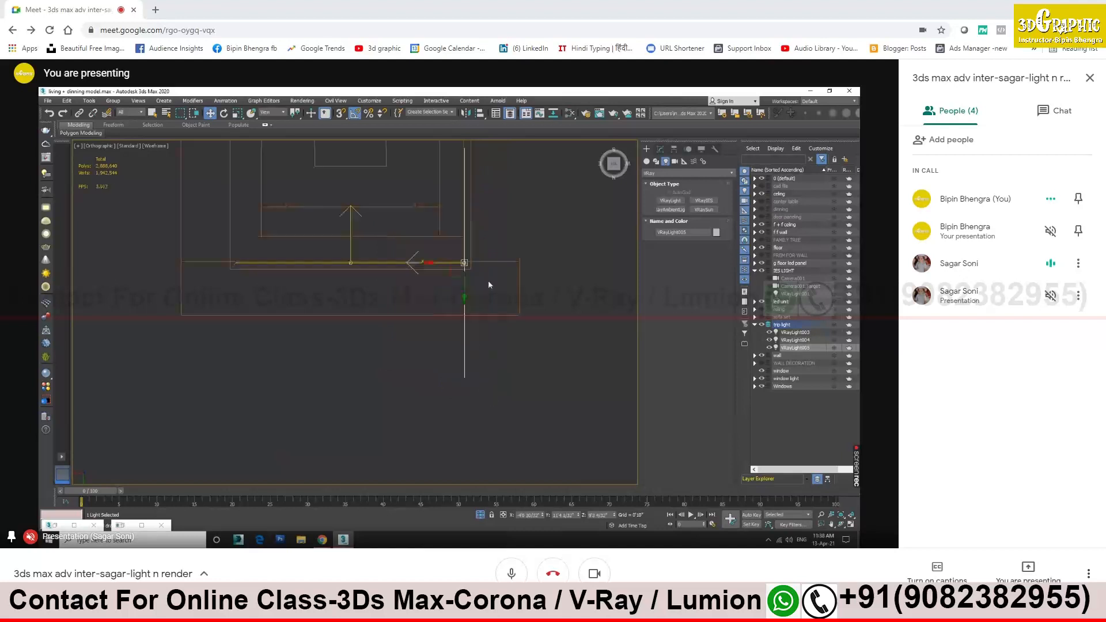
left_click_drag(468, 450, 473, 307)
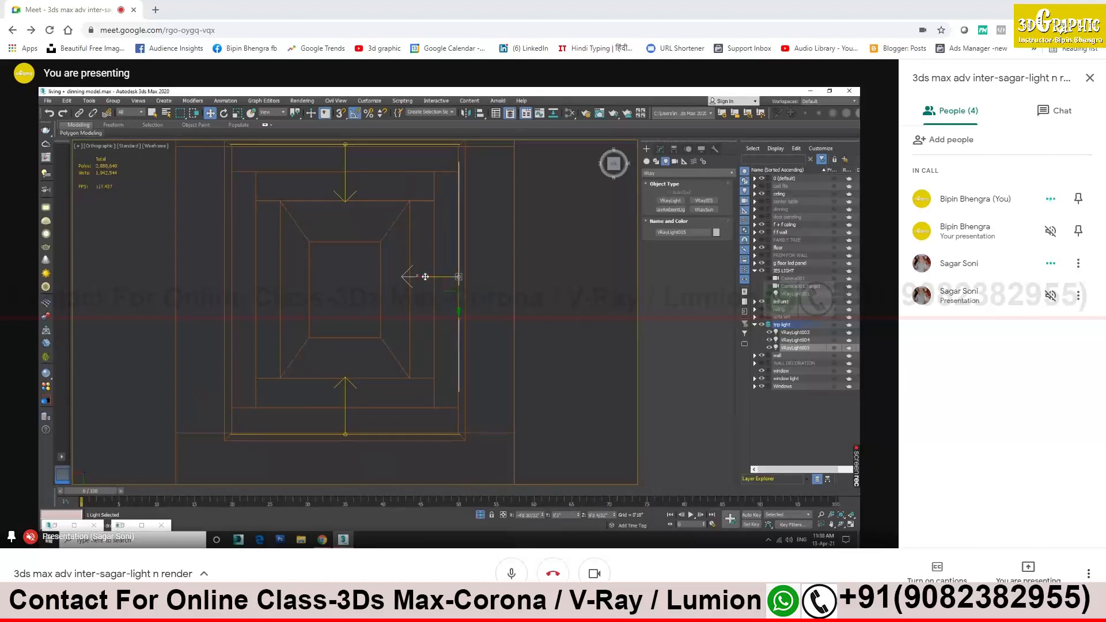
left_click_drag(425, 277, 426, 281)
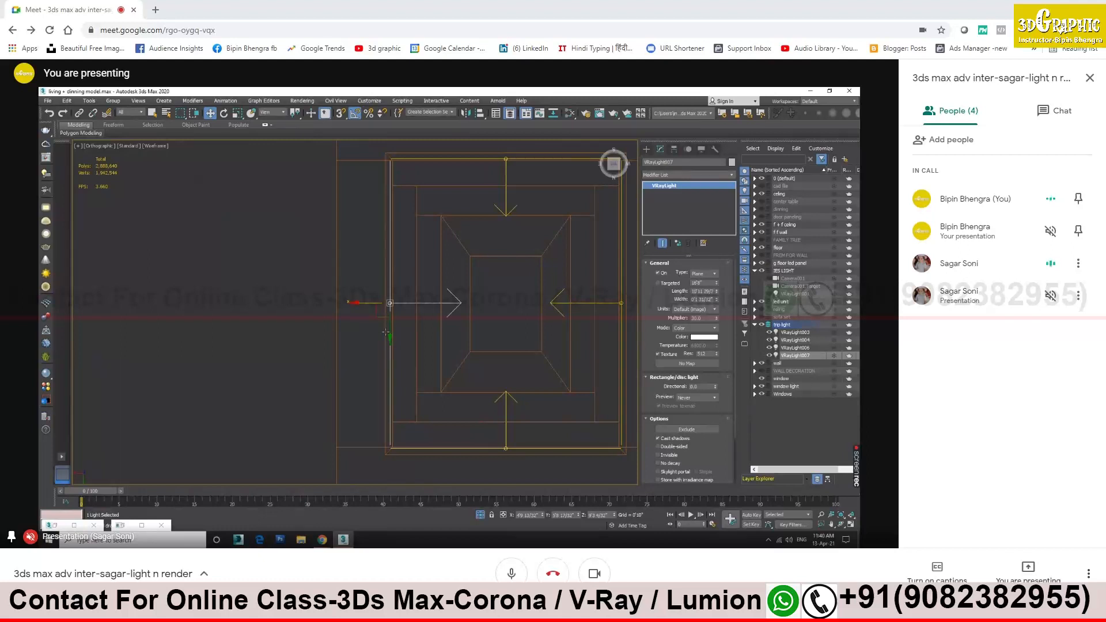
Check the height and alignment of all four cove lights from the side and in an angled view
scroll(507, 350, "down", 2)
middle_click_drag(507, 351, 521, 326)
left_click(612, 169)
scroll(425, 320, "up", 3)
middle_click_drag(353, 356, 578, 327)
scroll(279, 317, "up", 3)
scroll(381, 327, "up", 3)
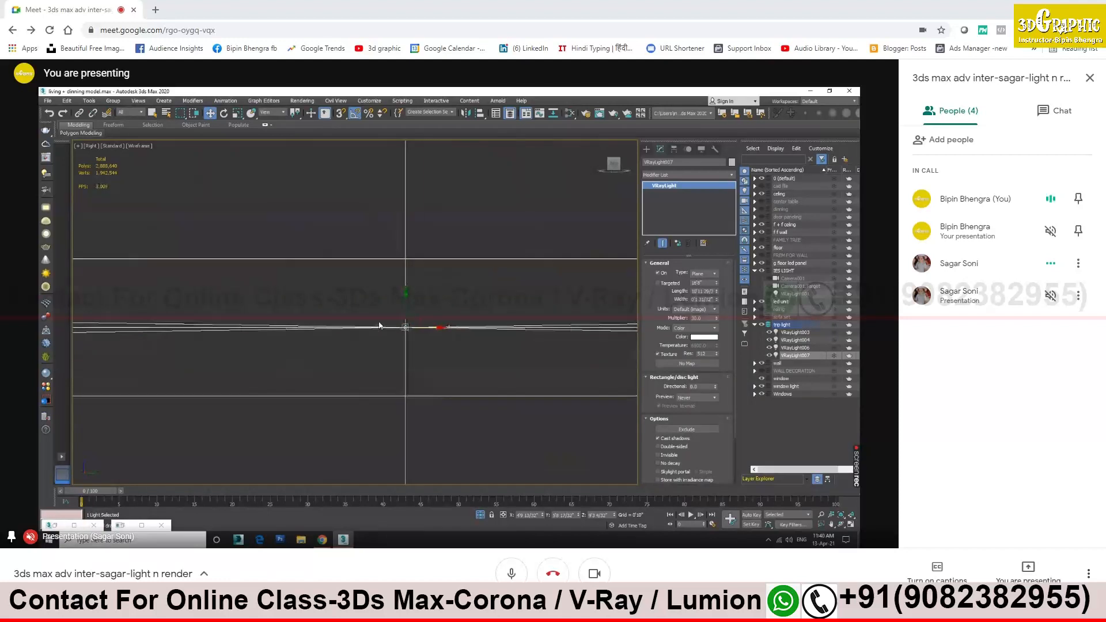
scroll(438, 334, "down", 3)
scroll(441, 345, "down", 3)
middle_click_drag(450, 350, 427, 237)
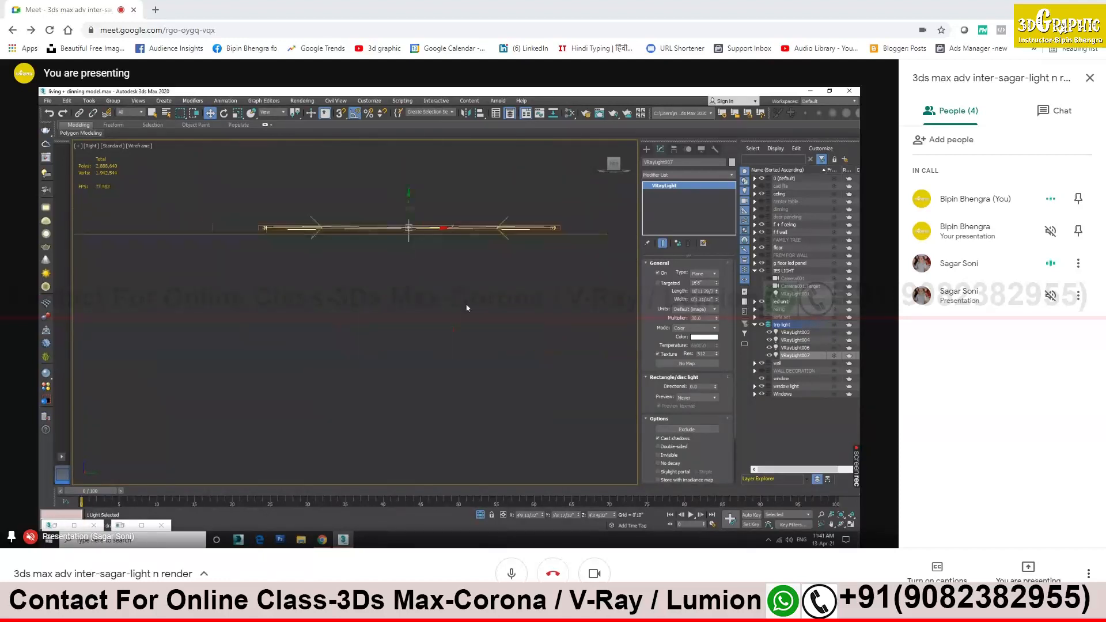
middle_click_drag(432, 308, 484, 316, "alt")
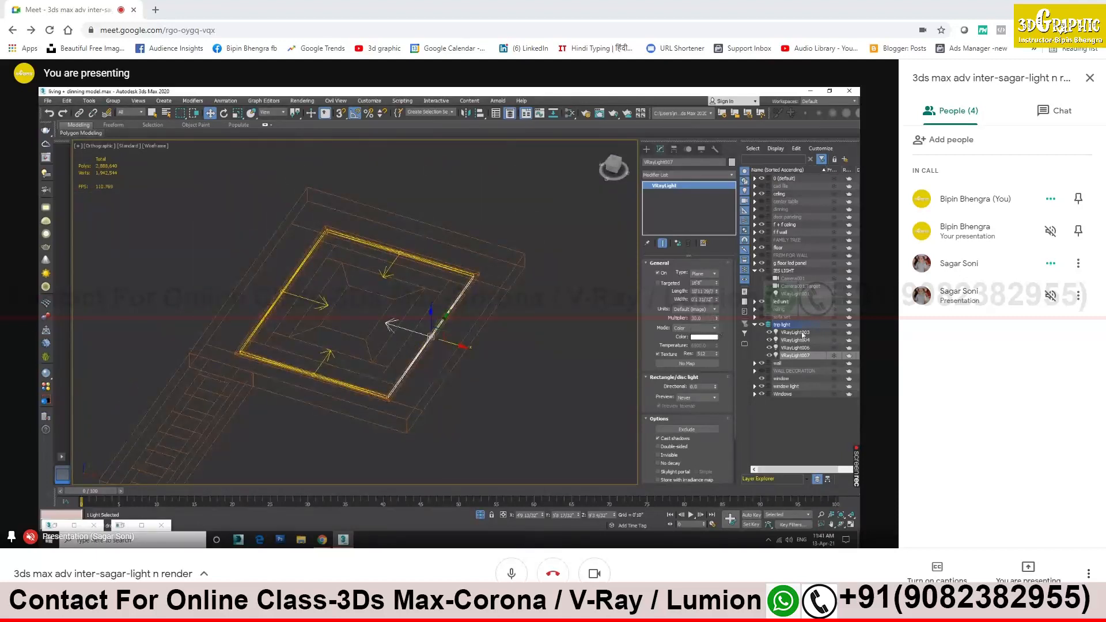
Switch the selected long-edge cove light's color mode to Temperature and set the temperature to 3500
left_click(697, 328)
left_click(700, 344)
double_click(711, 346)
type("3000")
key("Return")
type("3500")
key("Return")
double_click(705, 318)
Select the short-edge cove light, switch its color mode to Temperature and set it to 3500
left_click(391, 268)
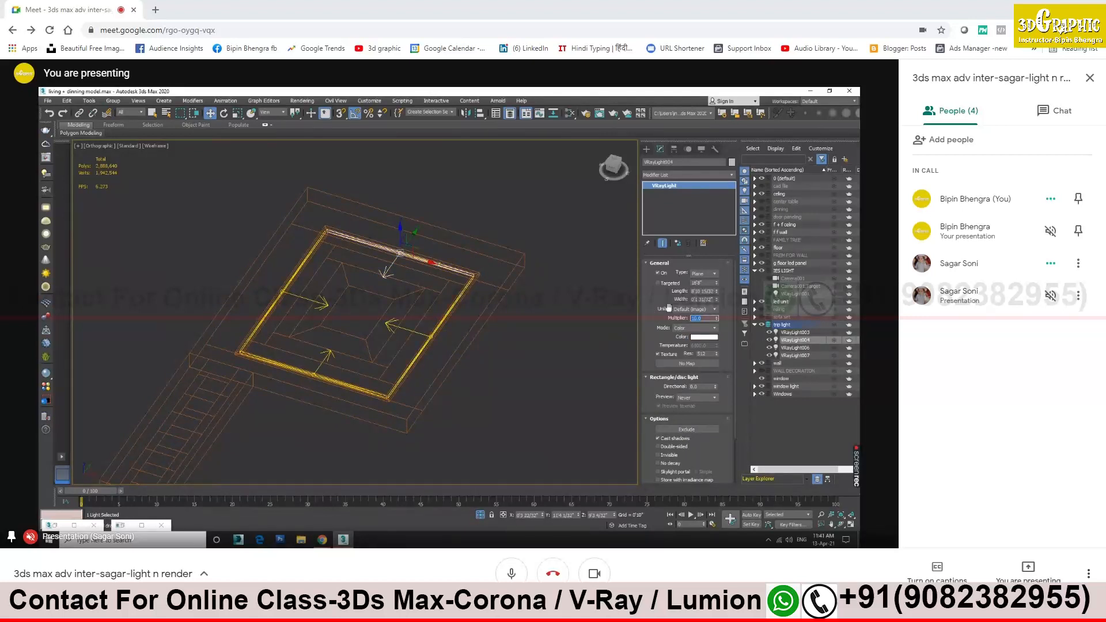
left_click(701, 328)
left_click(709, 343)
type("3500")
key("Return")
Deselect the light, end the ceiling isolation and return to the four-viewport layout
left_click(544, 346)
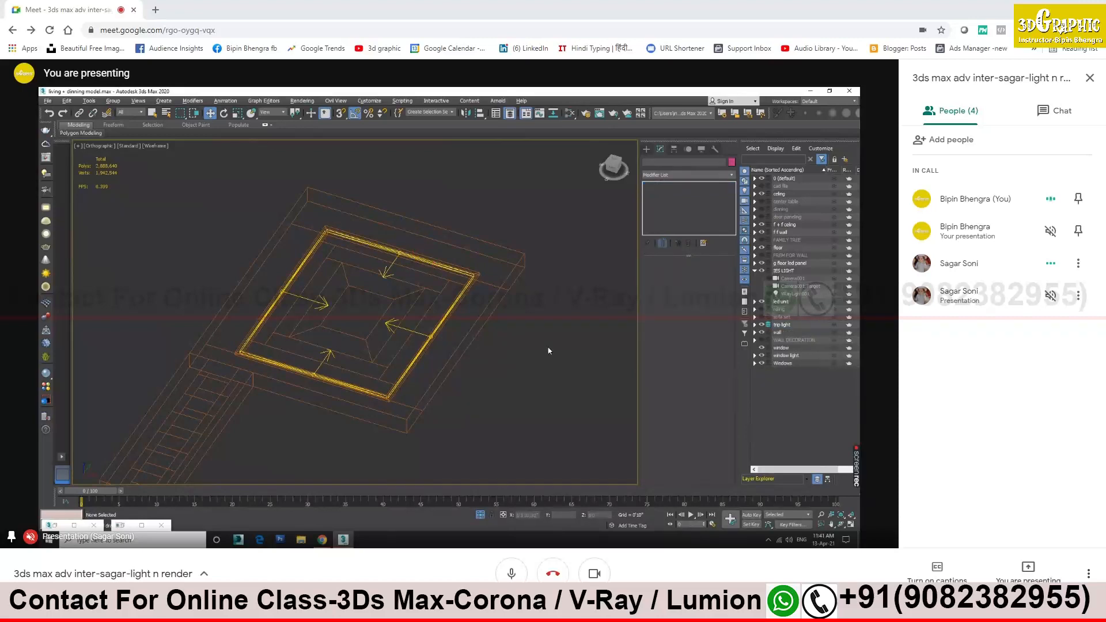
left_click(484, 515)
key("alt+w")
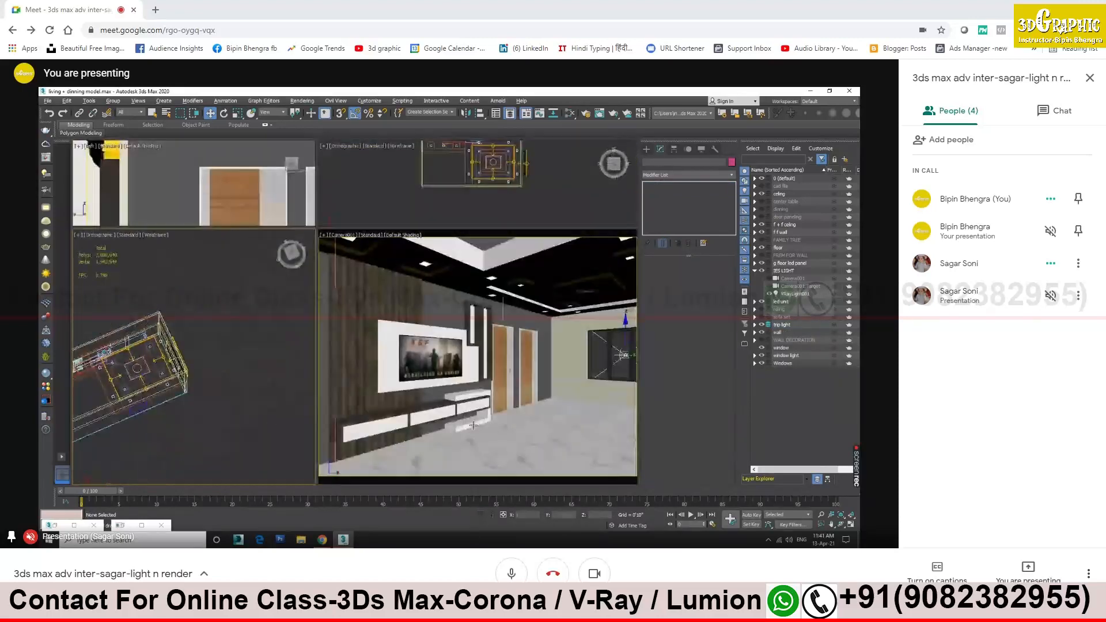
Open the V-Ray frame buffer, mark a render region over the ceiling around the cove and start an interactive render of it
left_click(55, 525)
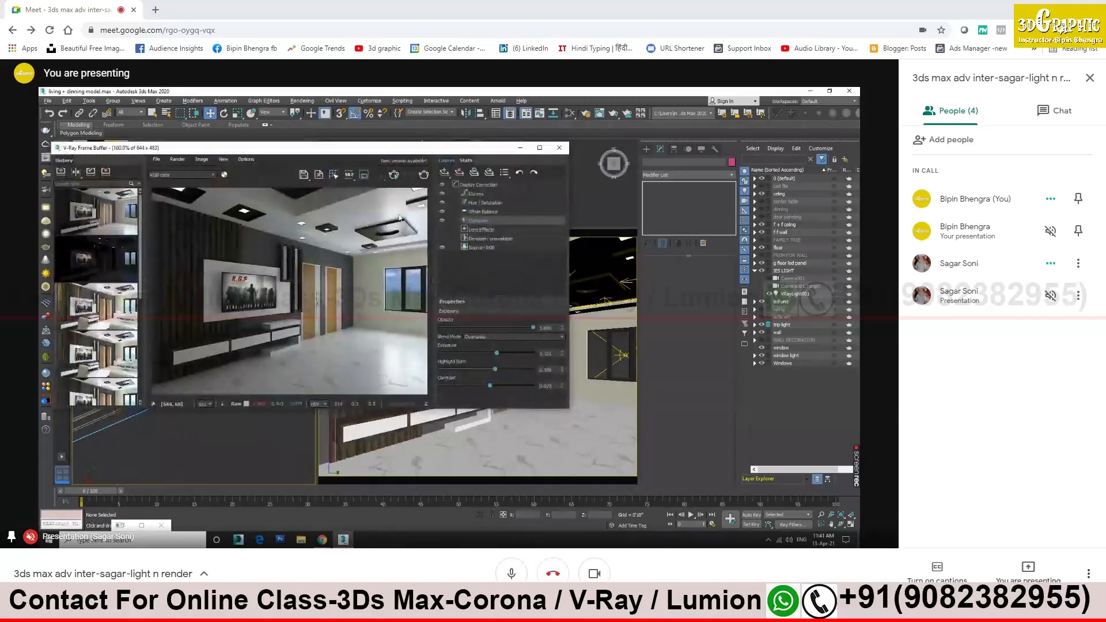
left_click(364, 177)
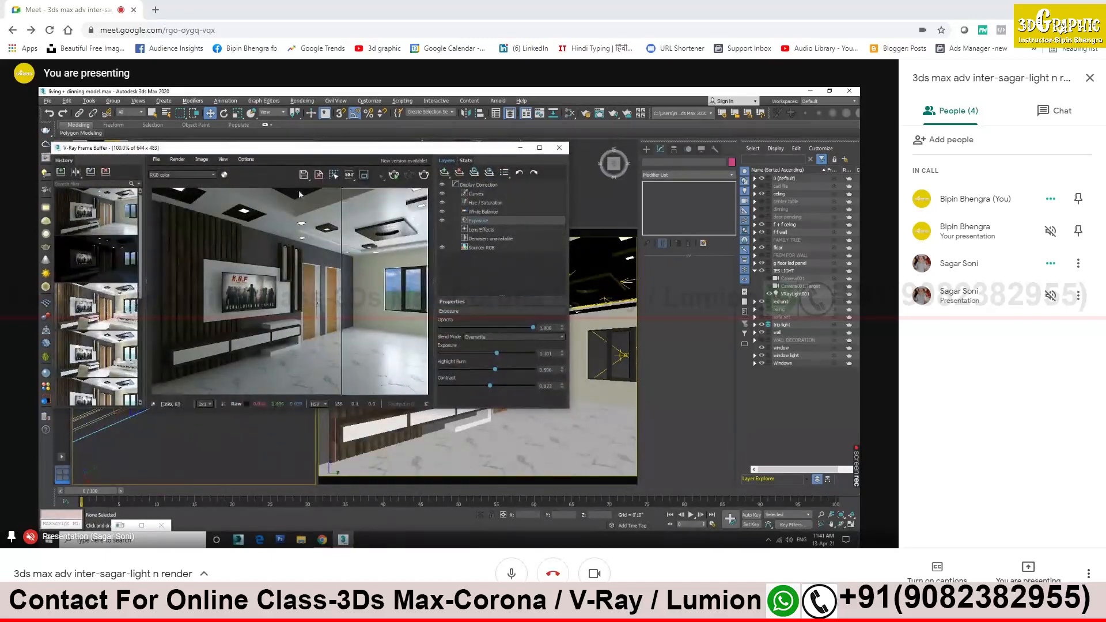
left_click_drag(290, 198, 429, 263)
left_click(394, 176)
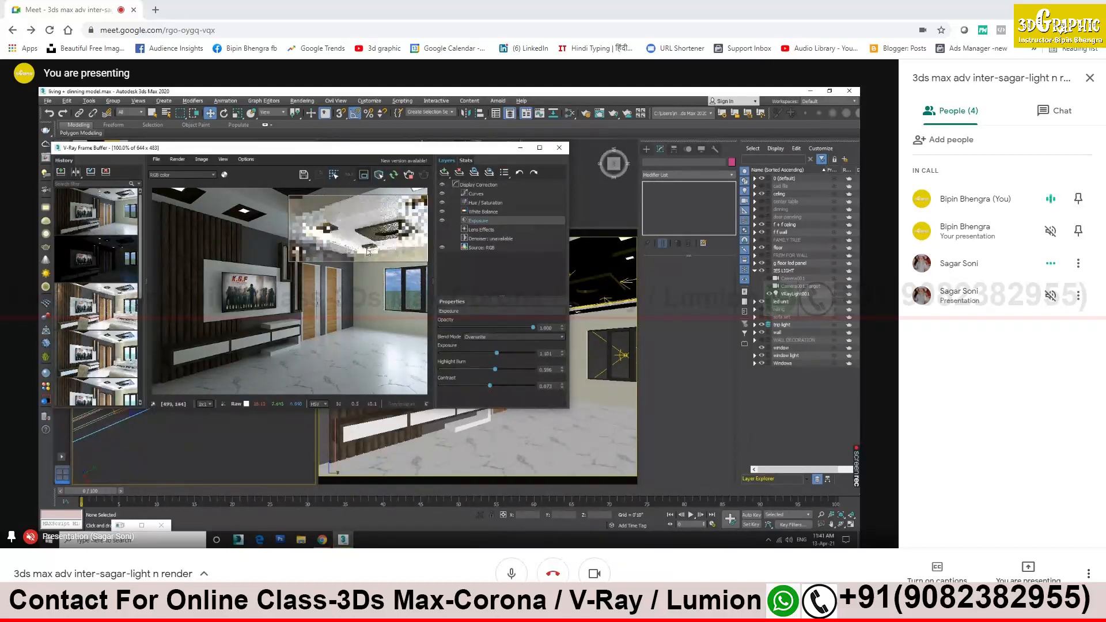
scroll(355, 257, "up", 2)
middle_click_drag(407, 263, 359, 288)
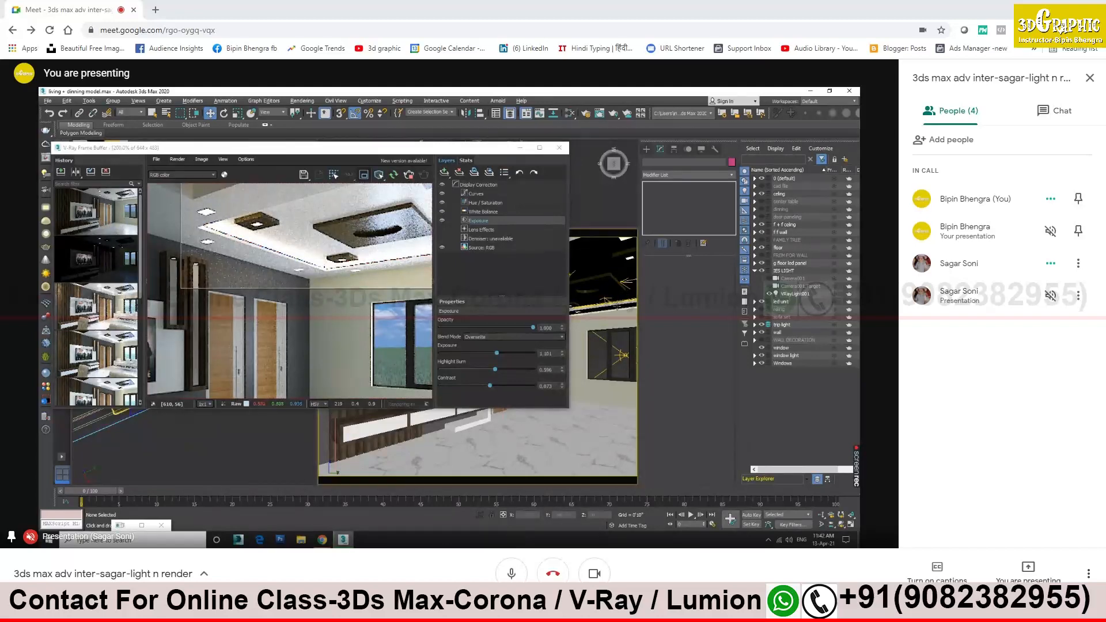
Select the window-side short-edge cove light and the long-edge cove light in the top view, setting each multiplier to 5
left_click_drag(471, 149, 732, 174)
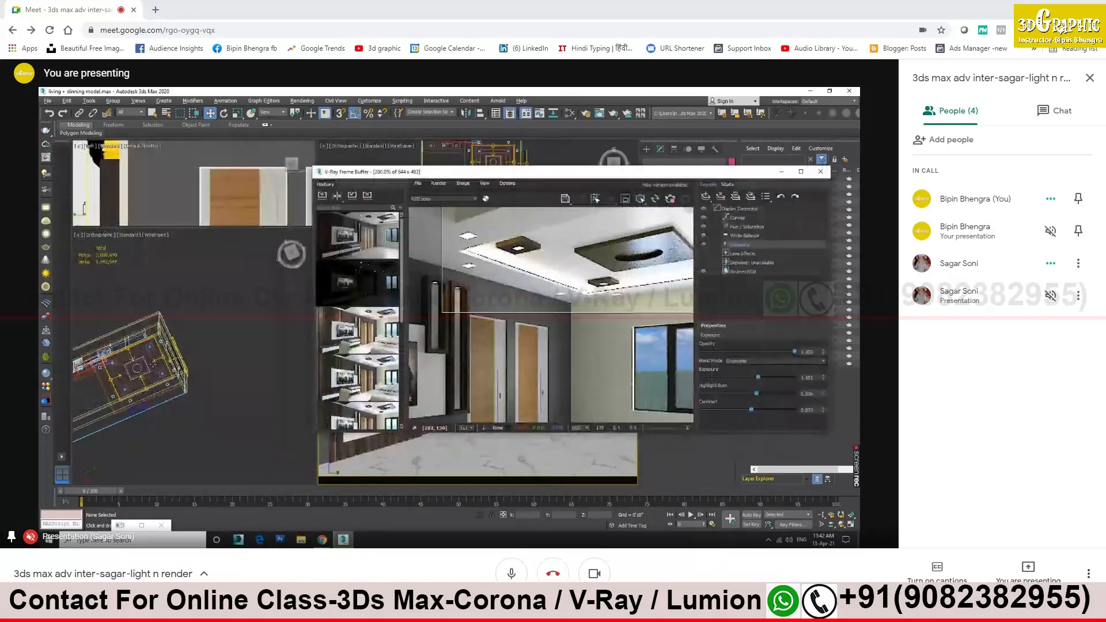
scroll(153, 364, "up", 4)
left_click(292, 253)
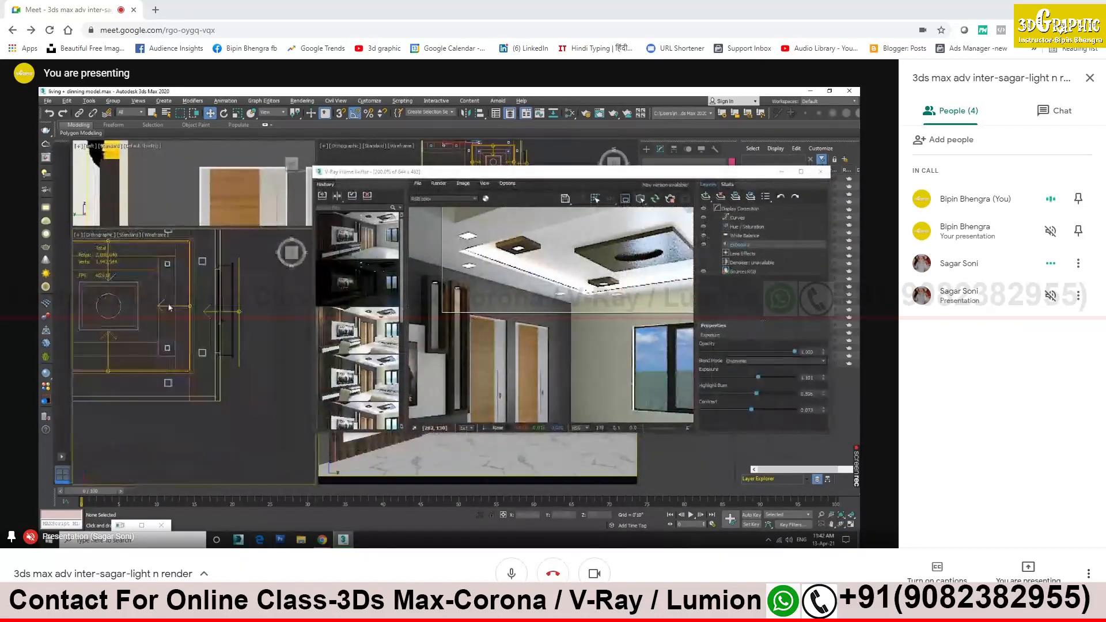
left_click(168, 307)
left_click_drag(676, 178, 491, 103)
double_click(704, 317)
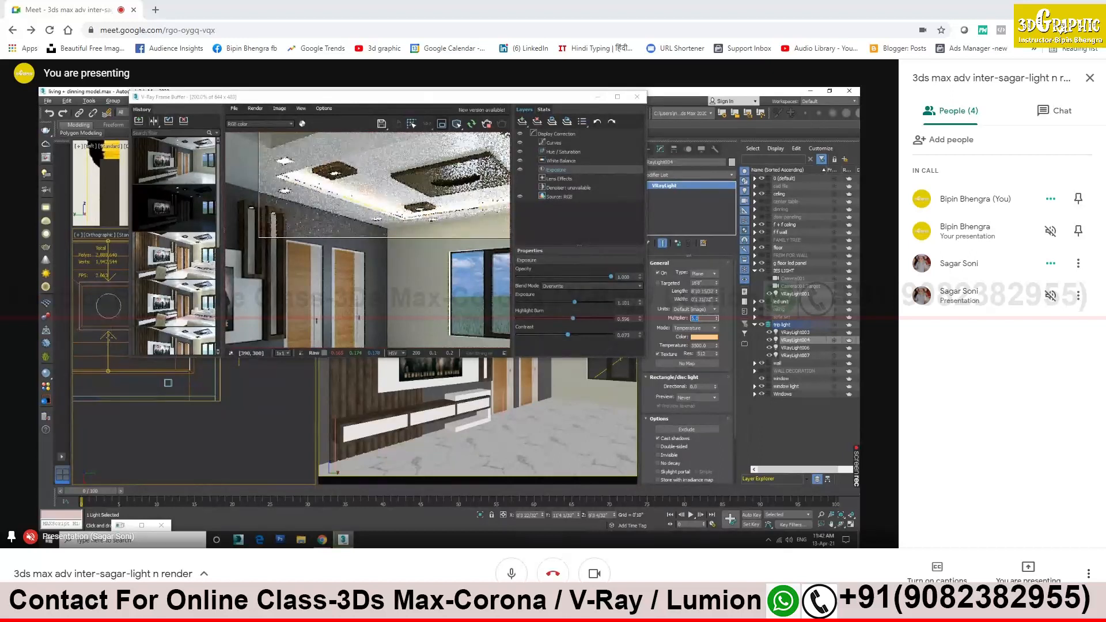
left_click(796, 356)
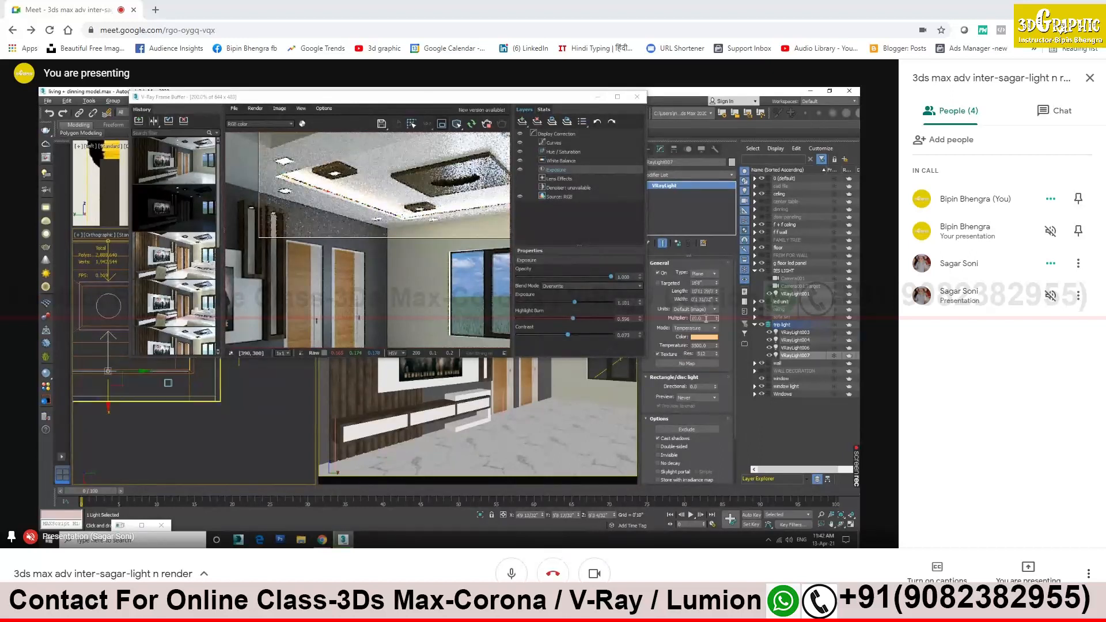
type("5")
key("Return")
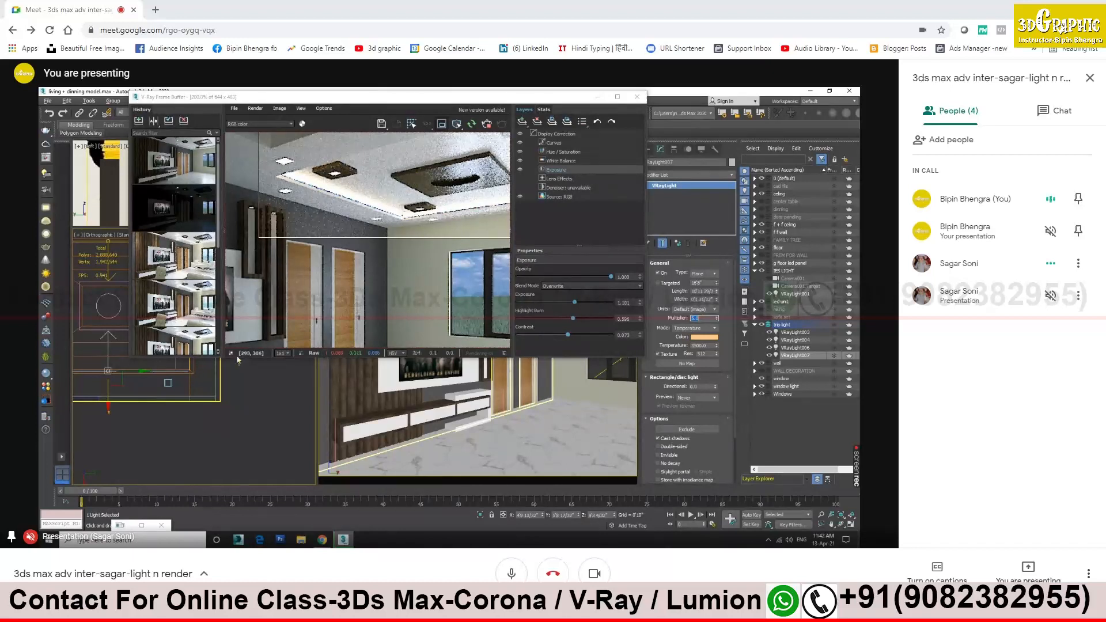
Maximize the orthographic viewport, show the right side view and place the frame buffer clear of the ceiling lights
middle_click_drag(244, 392, 265, 452)
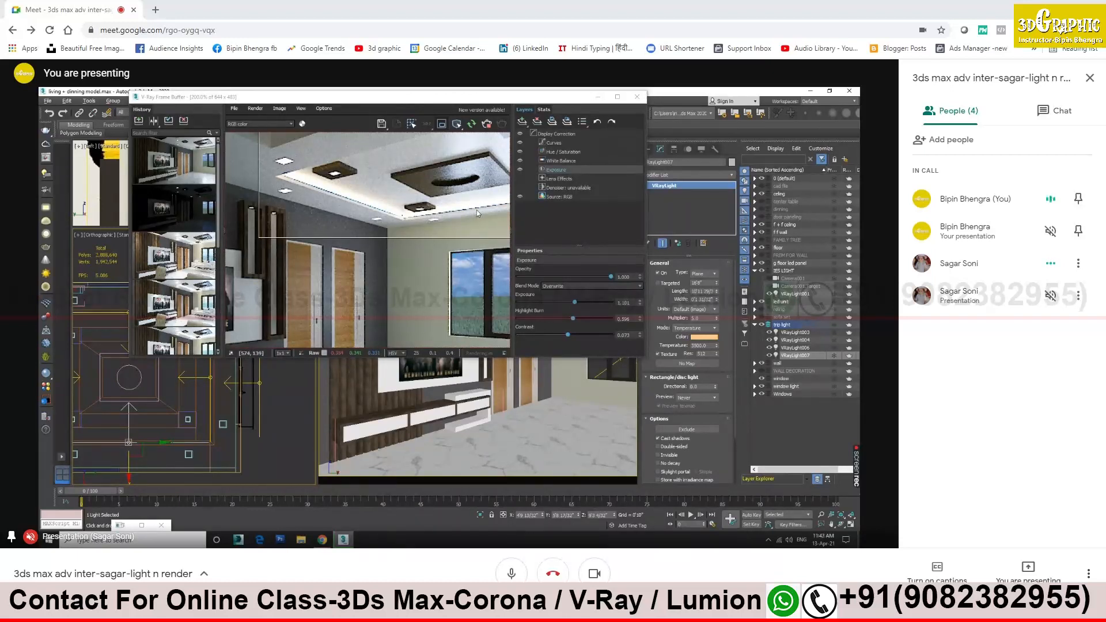
double_click(704, 318)
middle_click(221, 402)
key("alt+w")
middle_click_drag(286, 418, 384, 393, "alt")
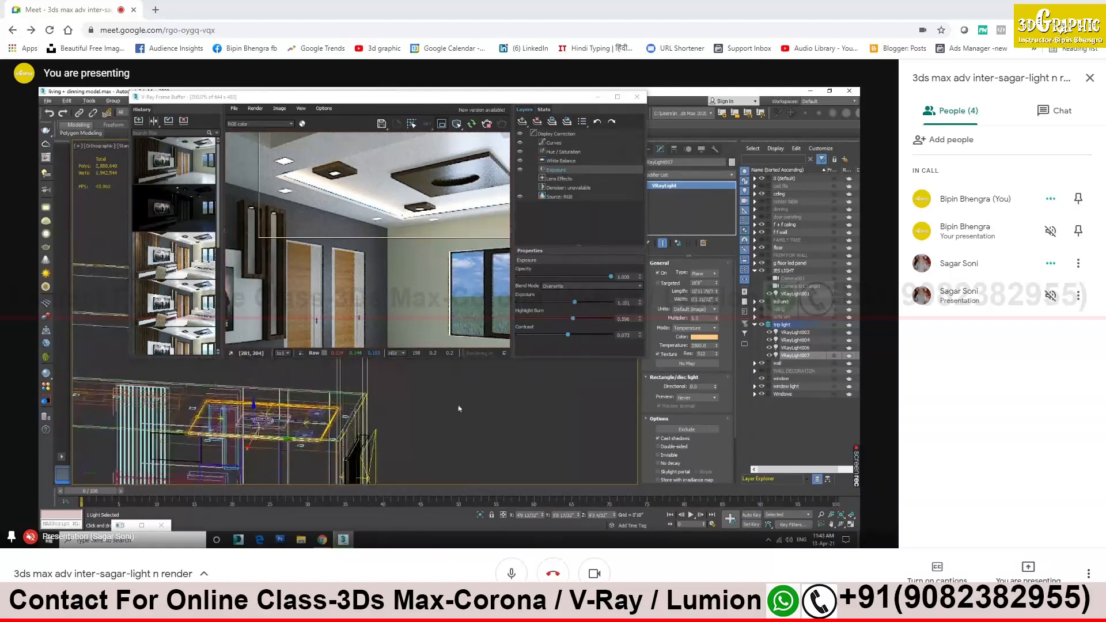
left_click_drag(553, 100, 424, 91)
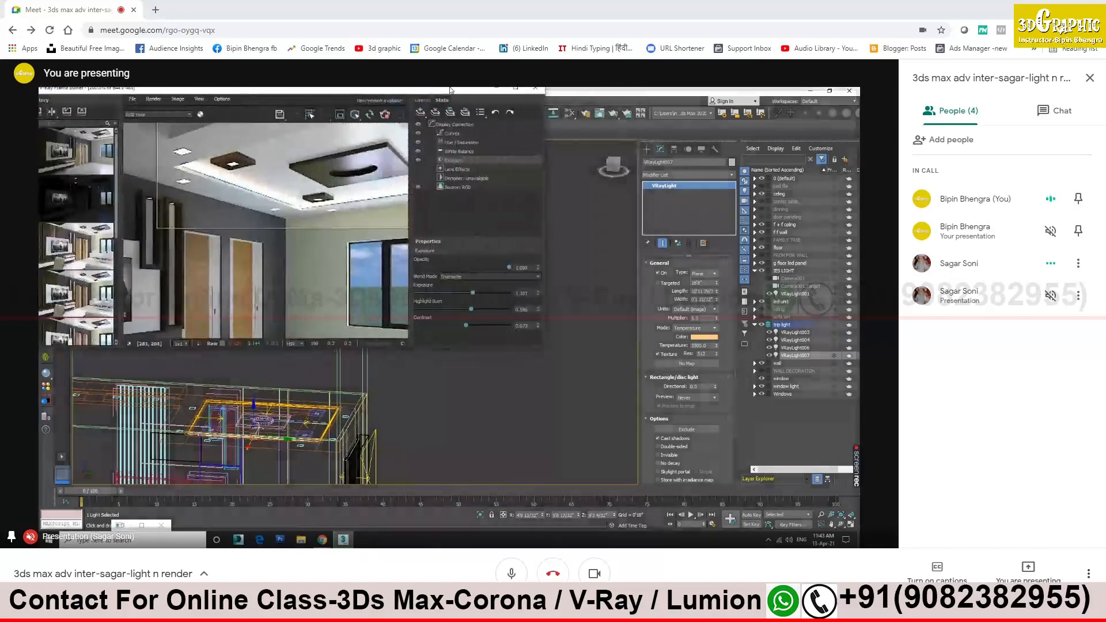
left_click(490, 88)
left_click(831, 91)
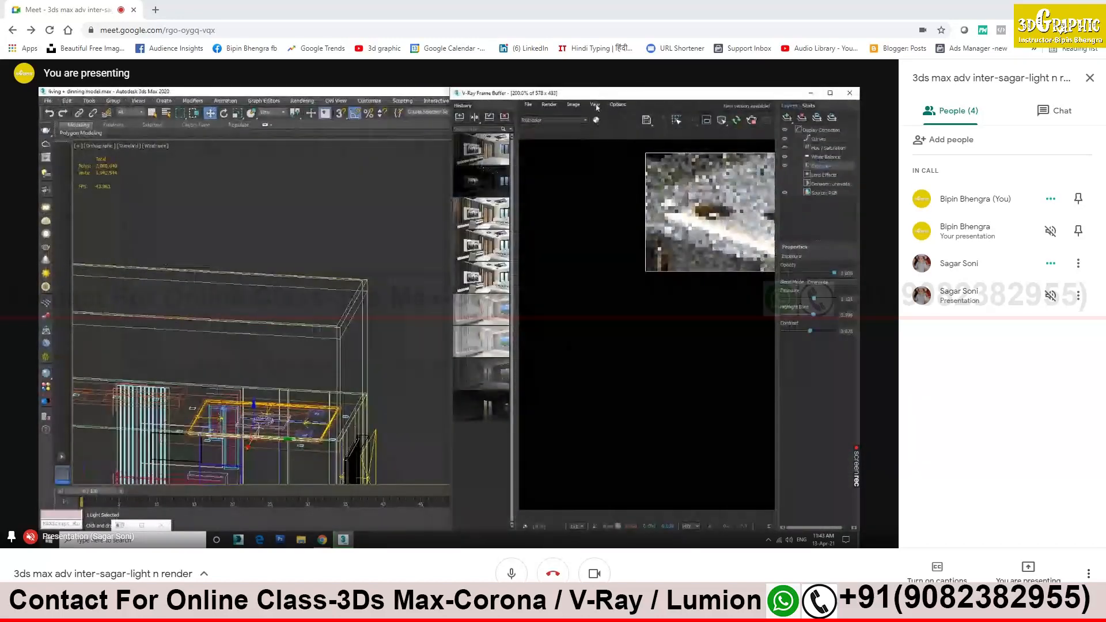
left_click_drag(719, 93, 730, 115)
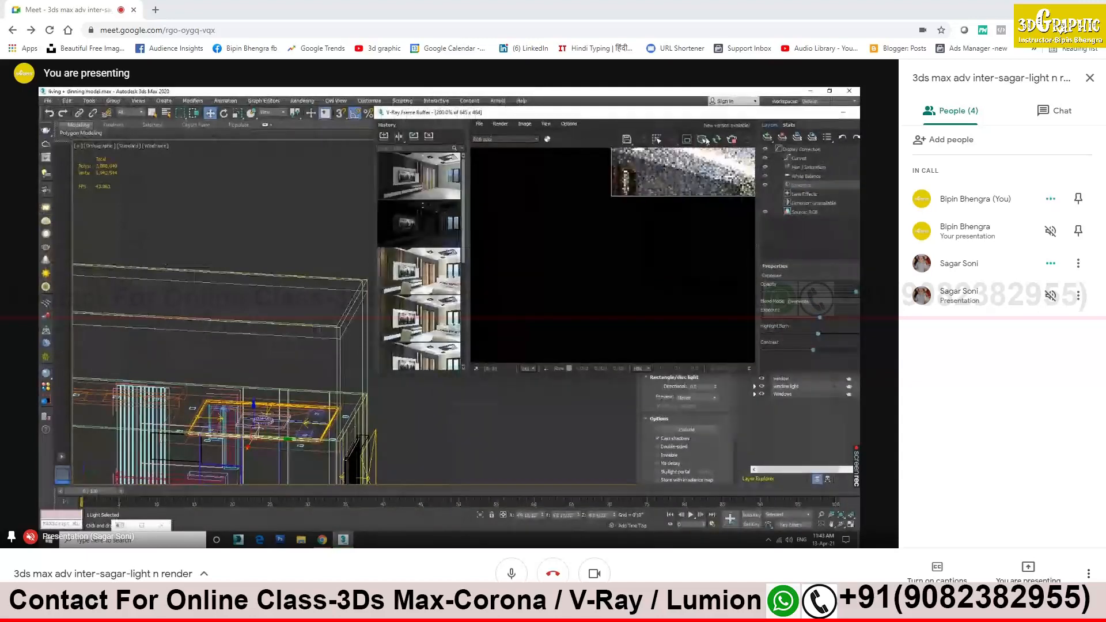
left_click_drag(729, 115, 758, 232)
left_click(614, 164)
Examine the selected long-edge cove light's height and fit within the ceiling recess from the side
scroll(272, 433, "up", 8)
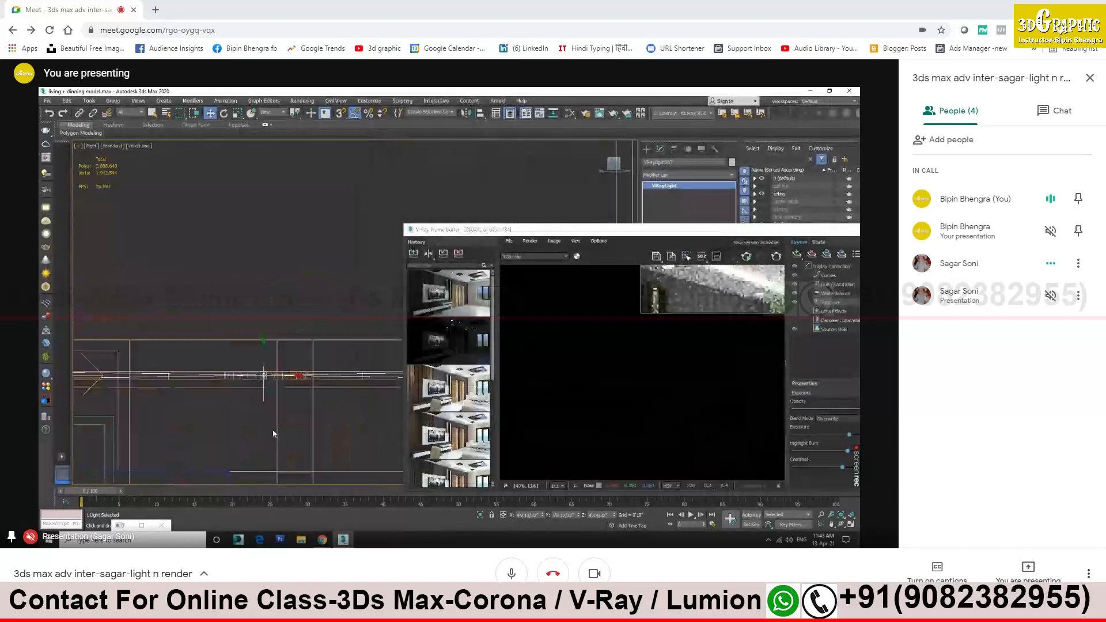
scroll(235, 273, "up", 8)
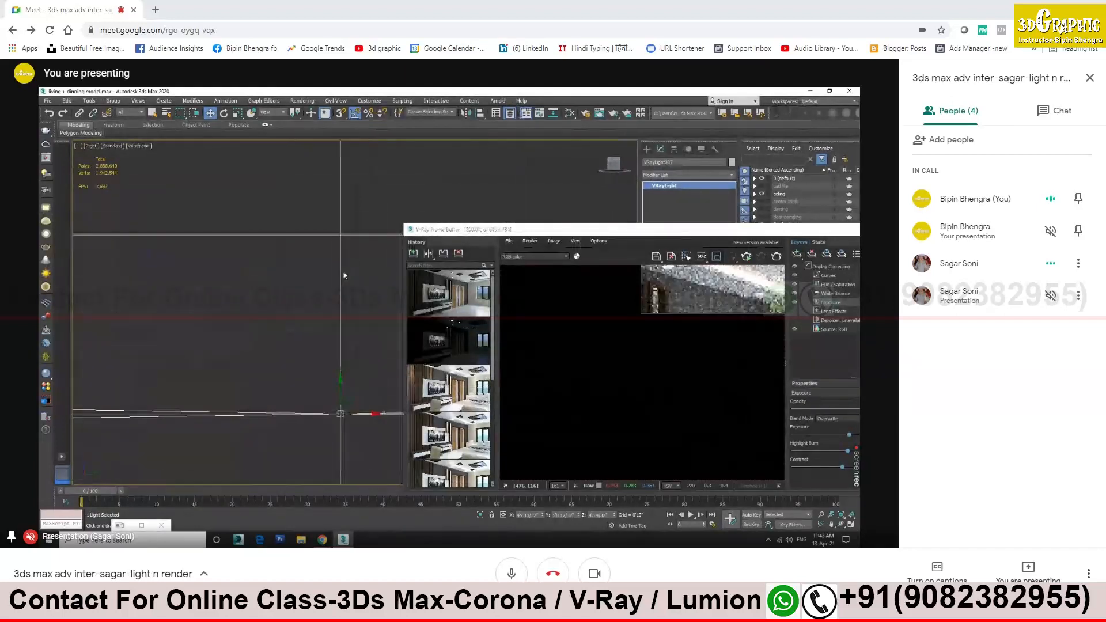
scroll(344, 267, "up", 2)
middle_click_drag(314, 247, 216, 193)
scroll(347, 243, "down", 6)
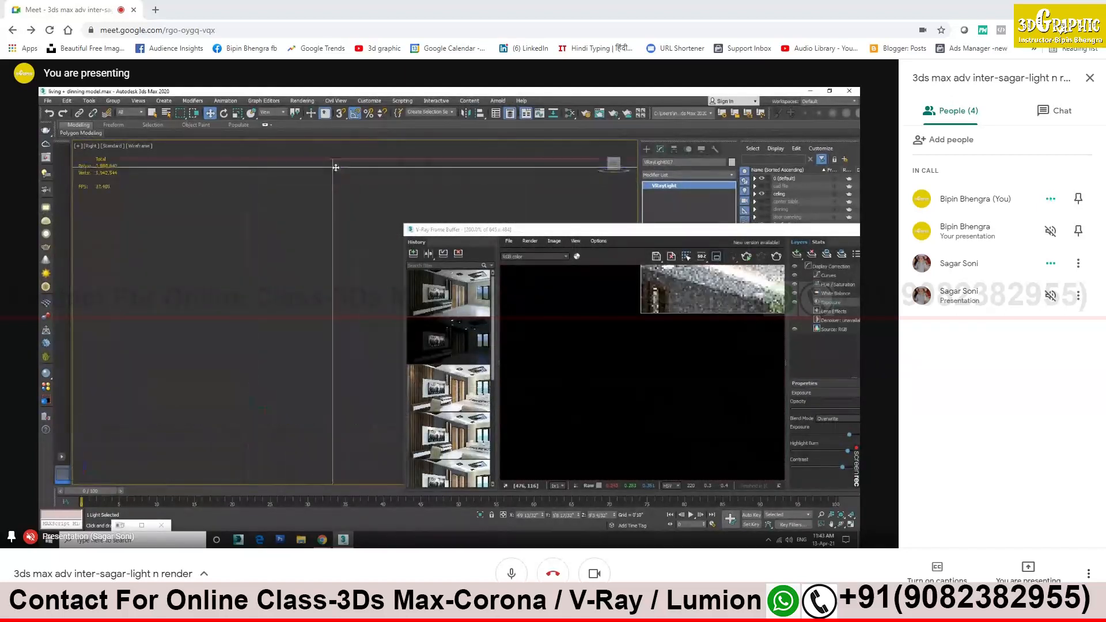
scroll(340, 259, "up", 4)
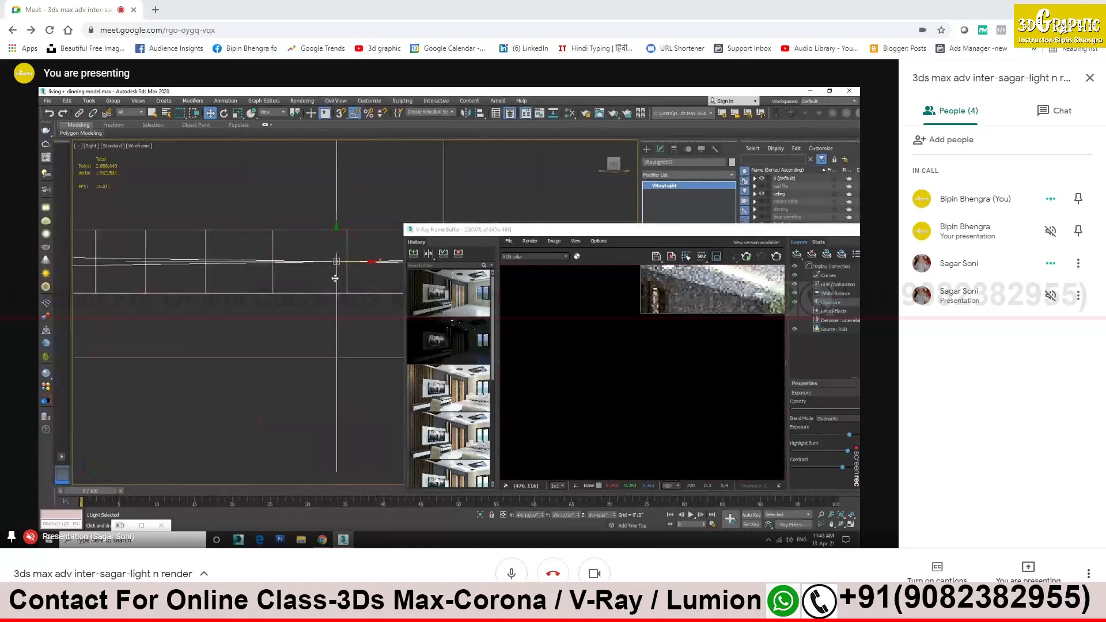
middle_click_drag(330, 278, 223, 246)
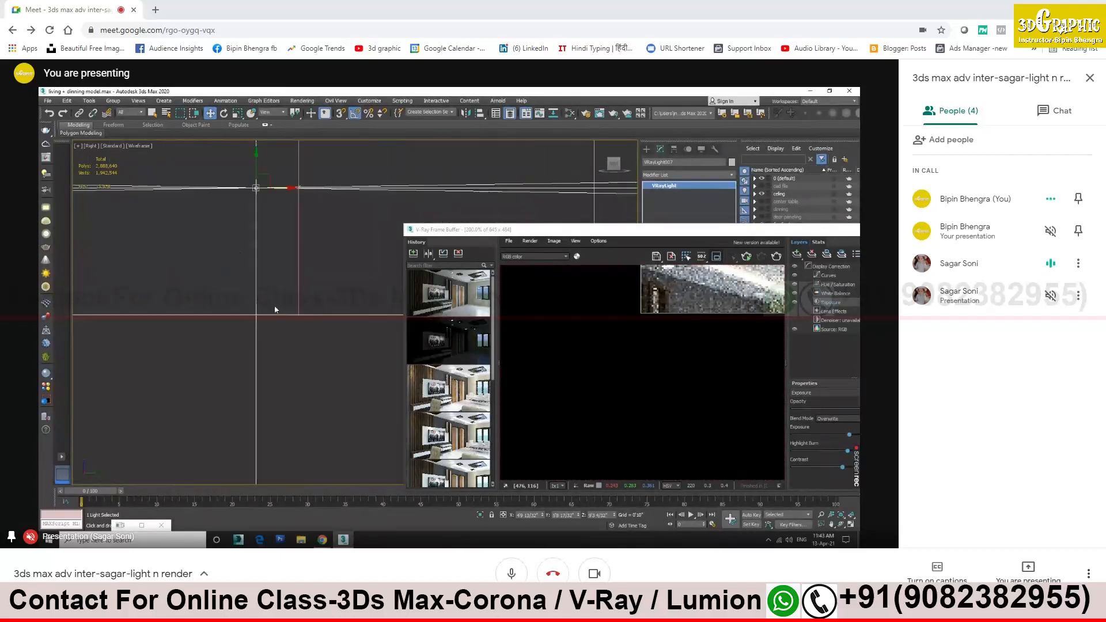
scroll(262, 335, "up", 6)
scroll(212, 255, "down", 7)
scroll(212, 223, "down", 5)
middle_click_drag(212, 223, 252, 283)
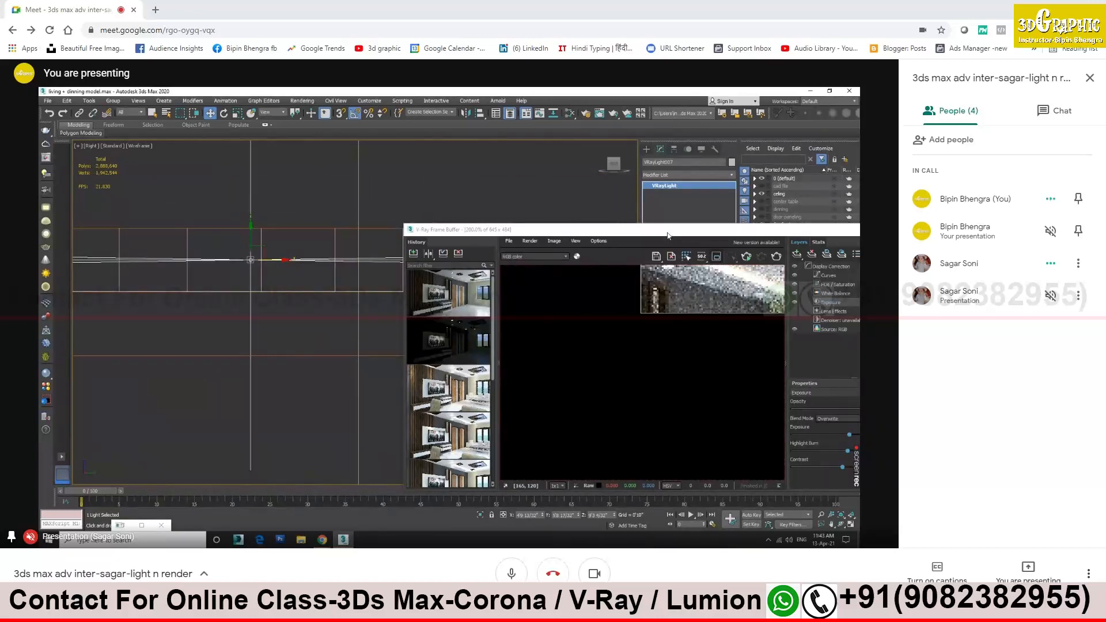
Reduce the long-edge cove light's width in small increments so its edges clear the ceiling recess
left_click_drag(668, 236, 552, 330)
scroll(365, 246, "down", 5)
scroll(365, 246, "up", 6)
scroll(589, 197, "up", 2)
middle_click_drag(589, 196, 501, 152)
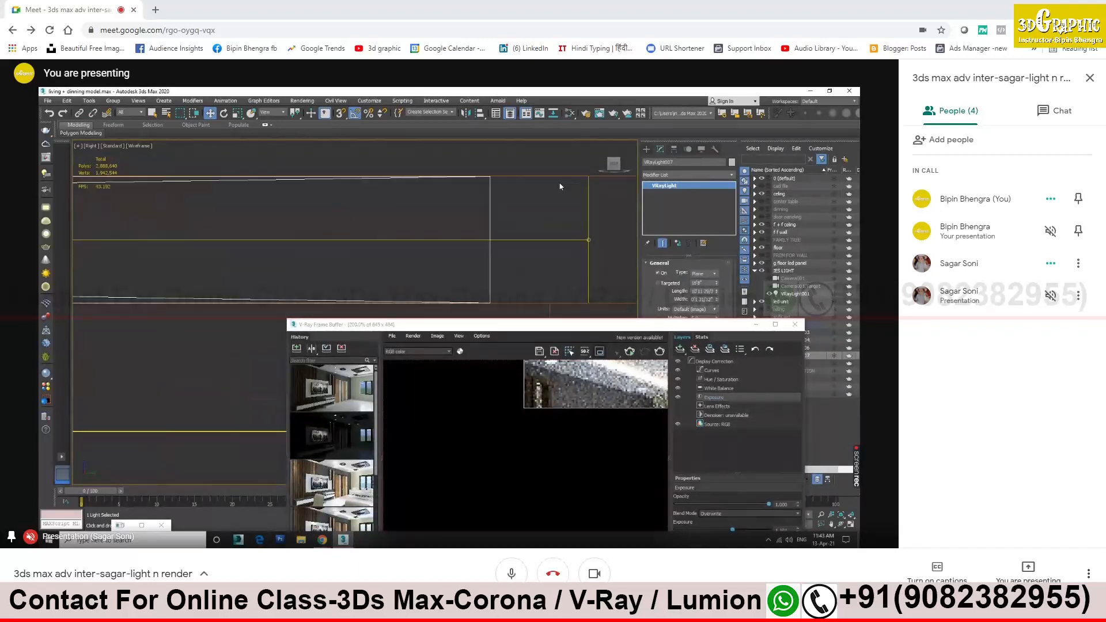
left_click(717, 302)
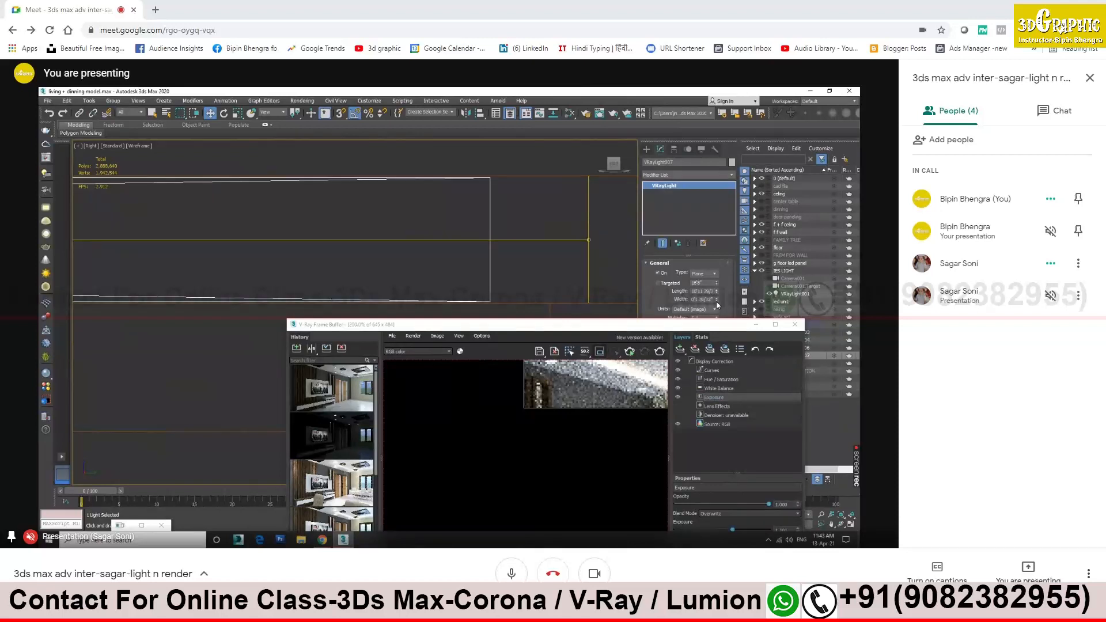
left_click(717, 302)
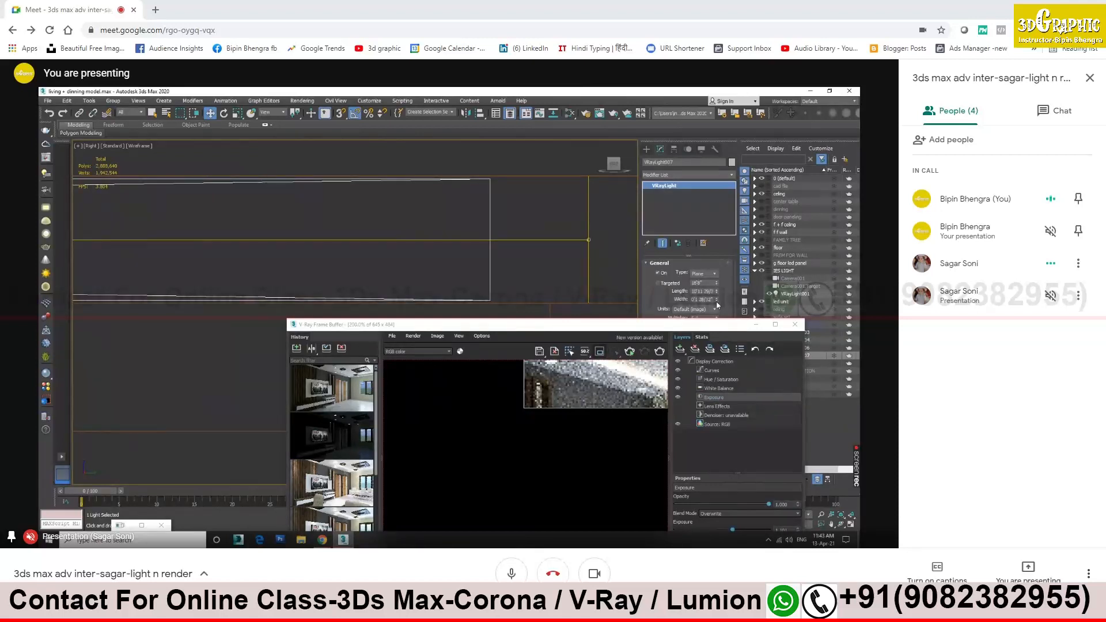
left_click(717, 301)
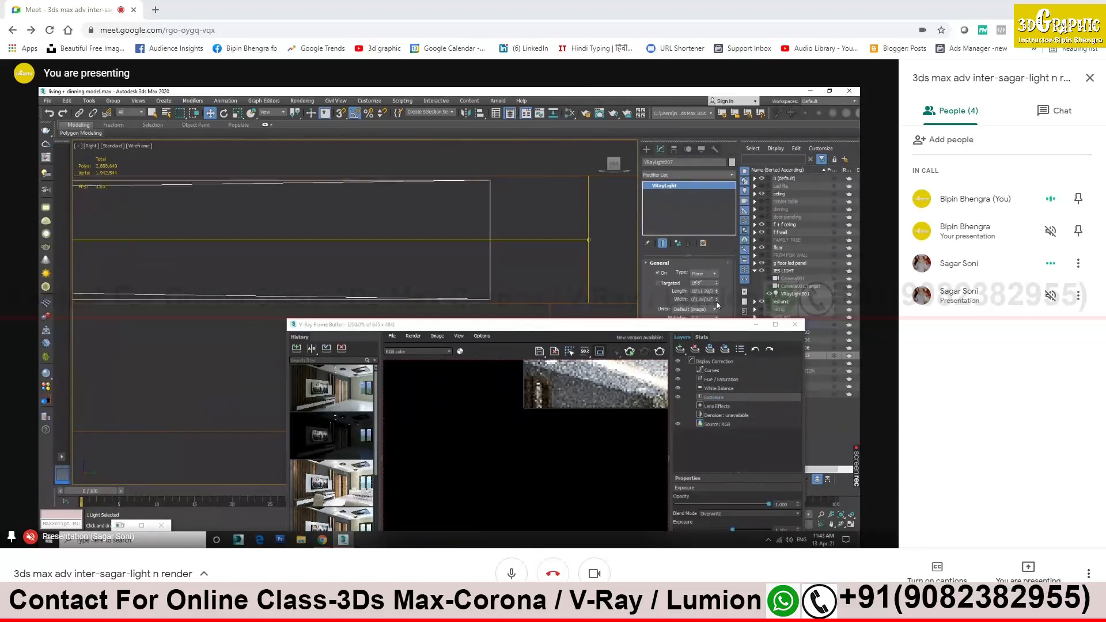
left_click(717, 301)
left_click(717, 301)
left_click(717, 301)
left_click(717, 301)
left_click(717, 301)
left_click(716, 302)
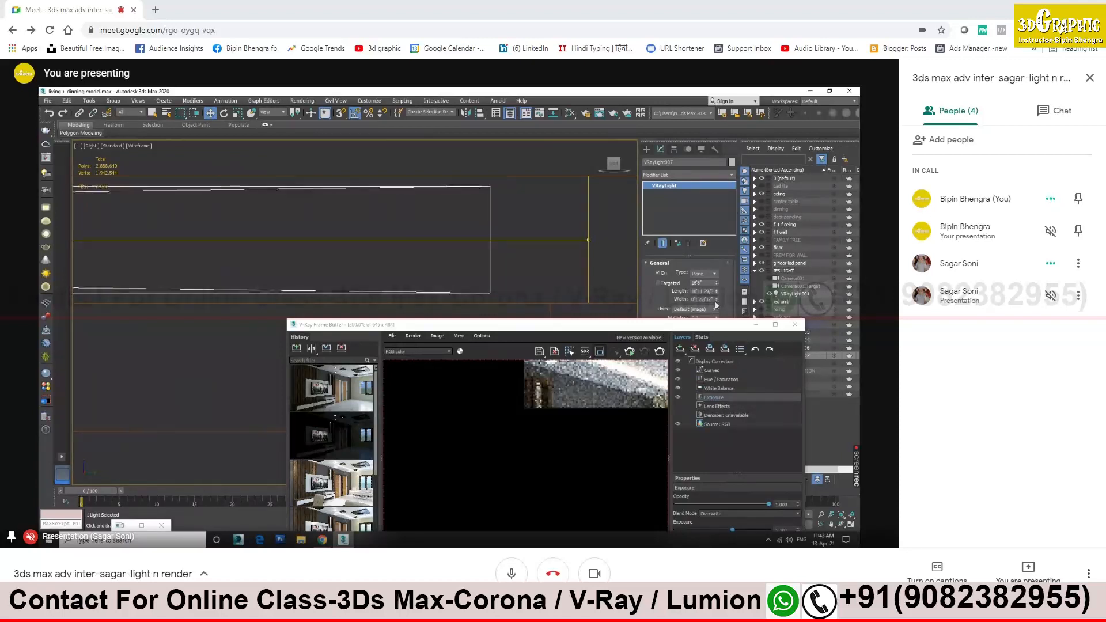
left_click(717, 301)
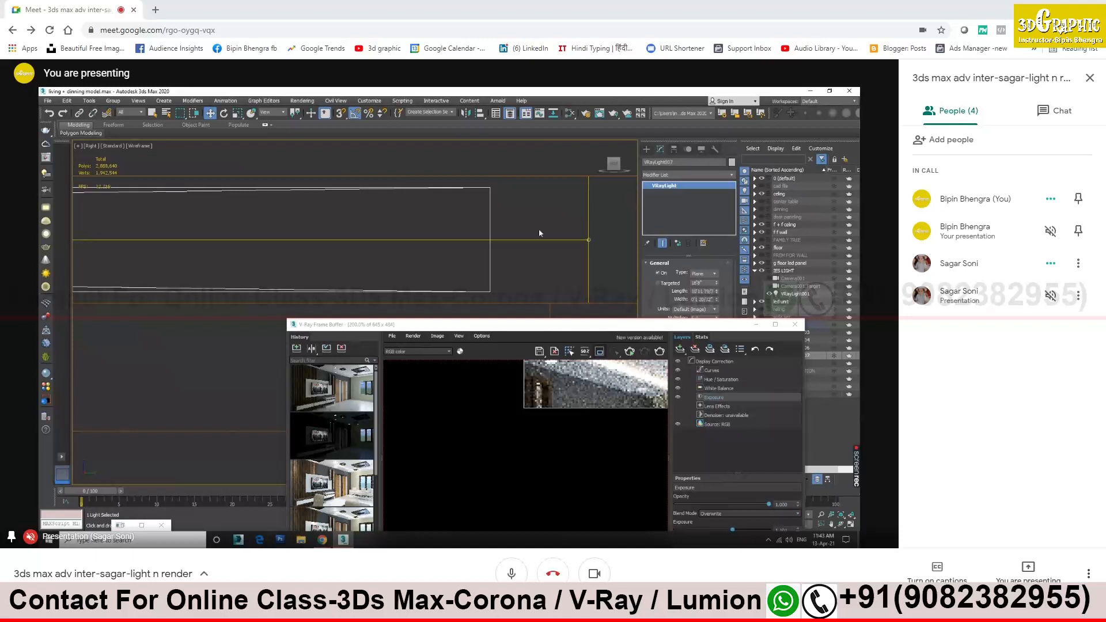
Select the short-edge cove light and reduce its width to match the narrowed long-edge light
left_click(573, 250)
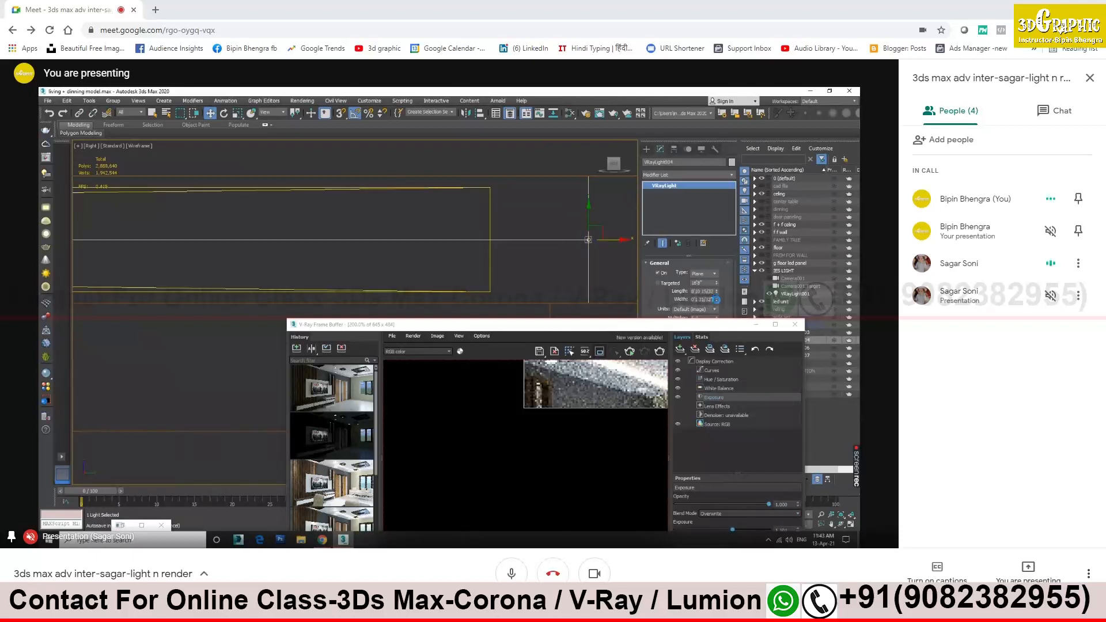
key("Escape")
left_click(717, 300)
scroll(413, 221, "down", 5)
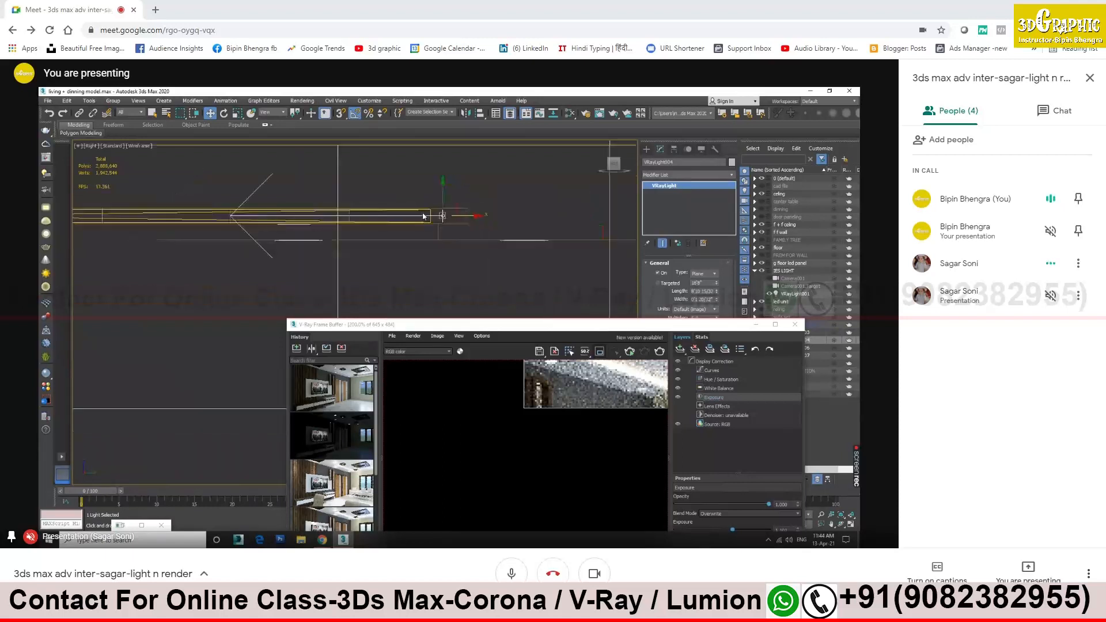
scroll(412, 221, "down", 3)
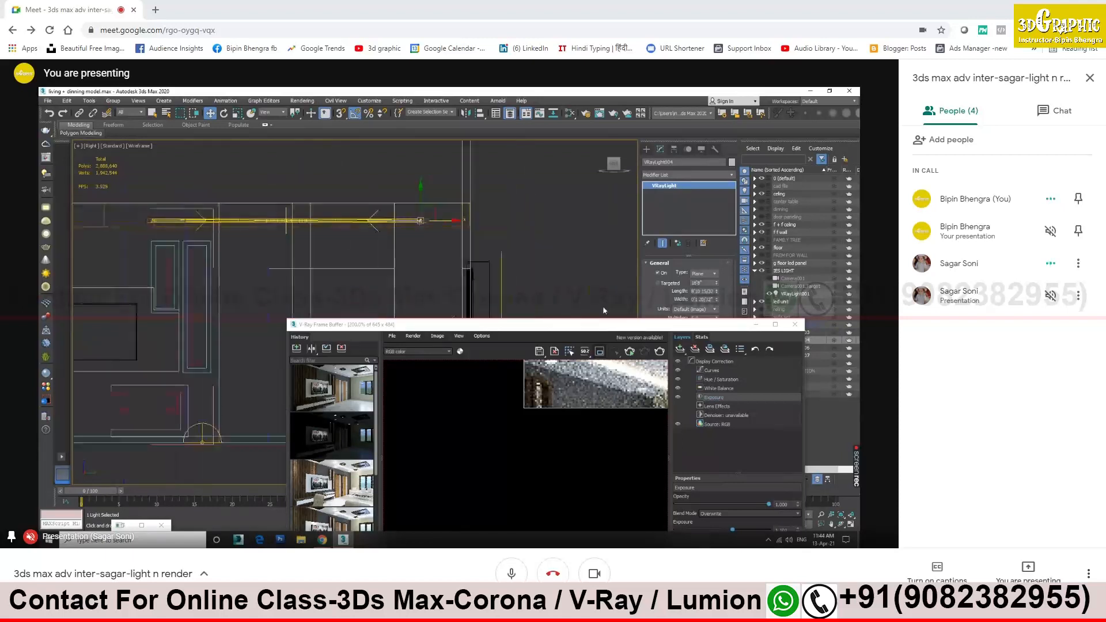
Inspect the cove glow and the light edges around the ceiling corner in the interactive region render
left_click_drag(640, 329, 636, 163)
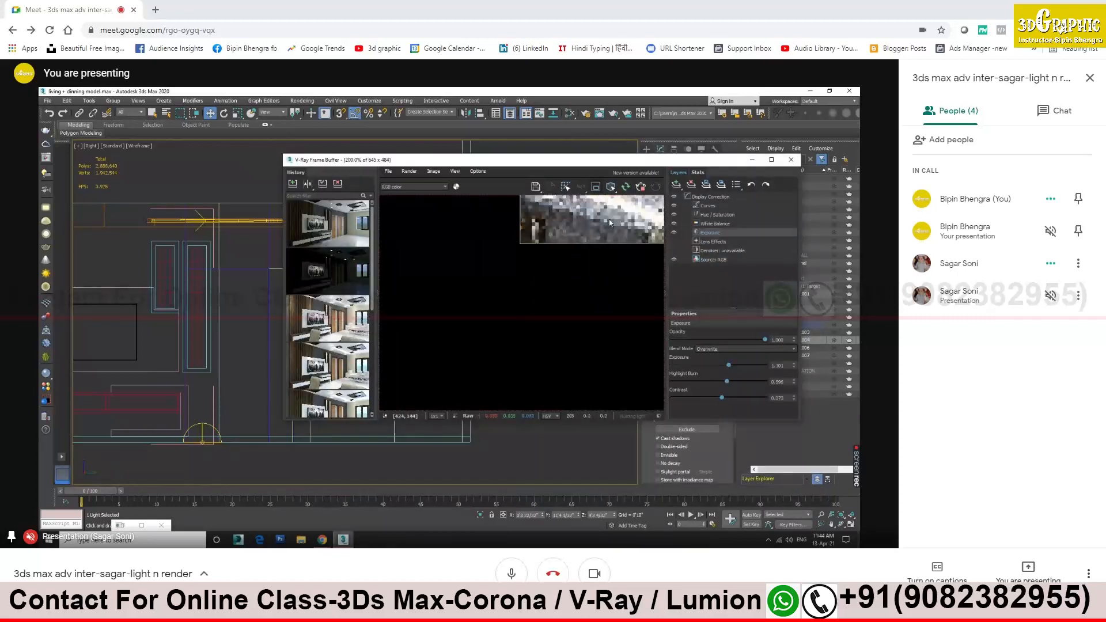
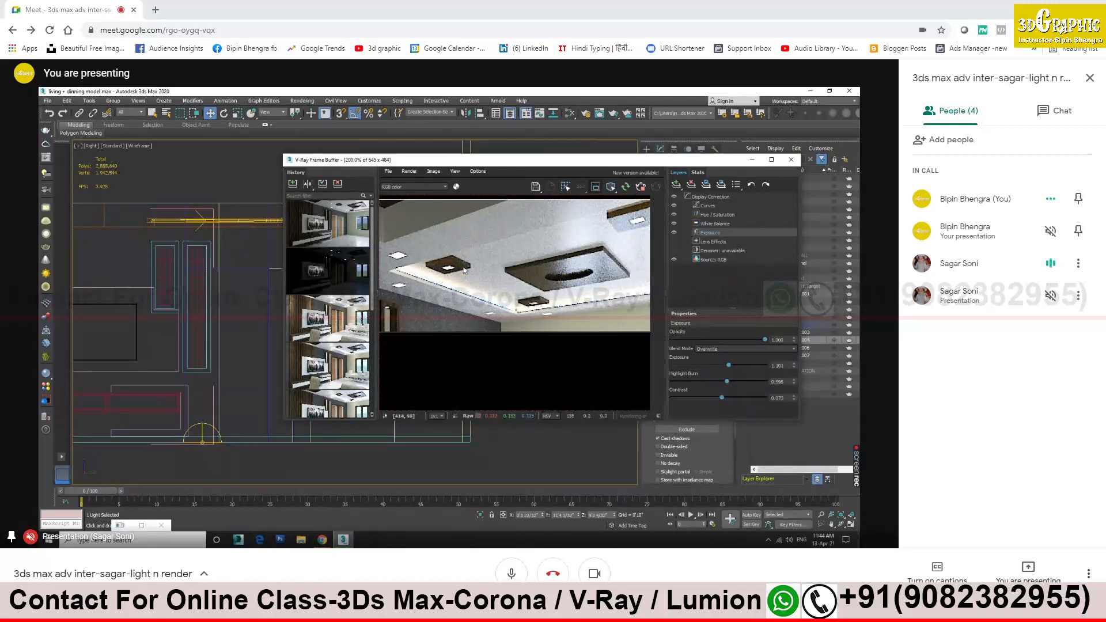
scroll(518, 305, "up", 2)
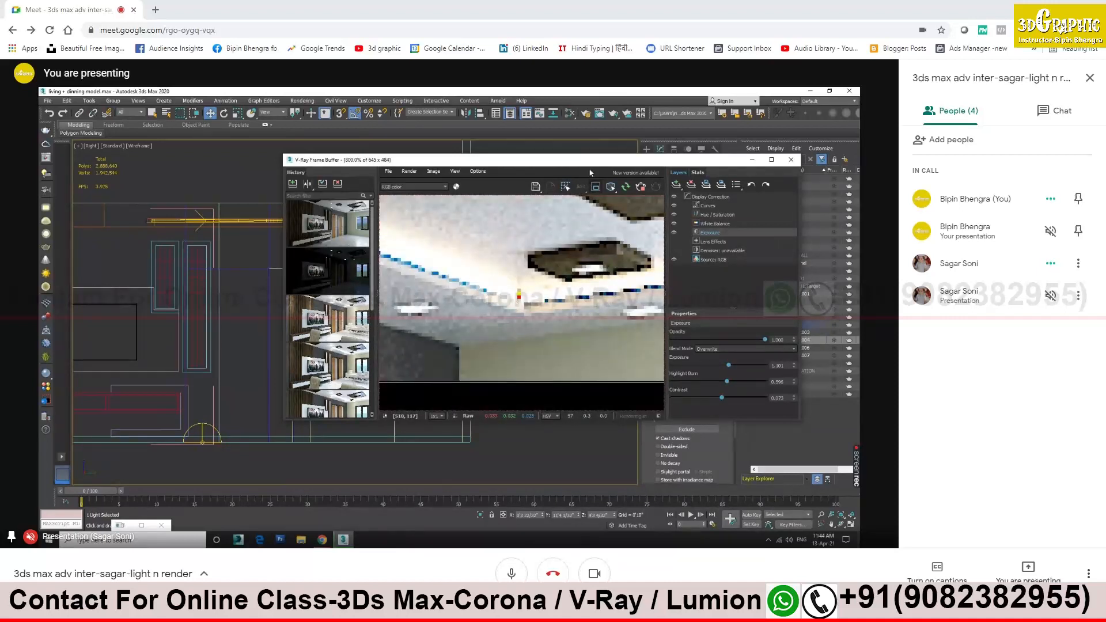
left_click_drag(595, 164, 556, 176)
scroll(508, 306, "down", 2)
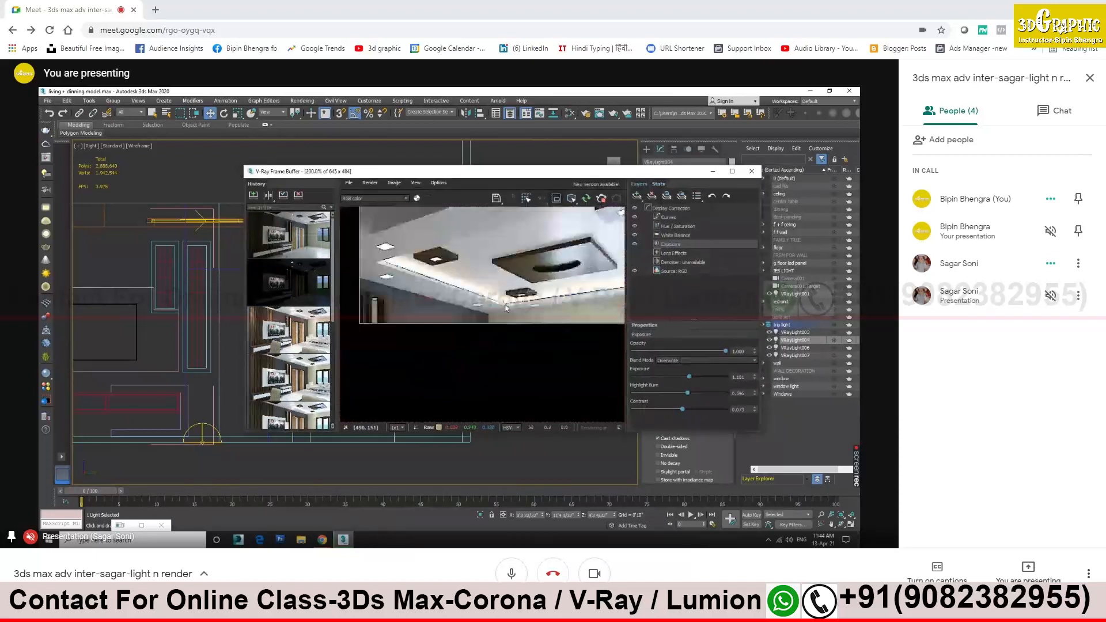
scroll(504, 309, "up", 4)
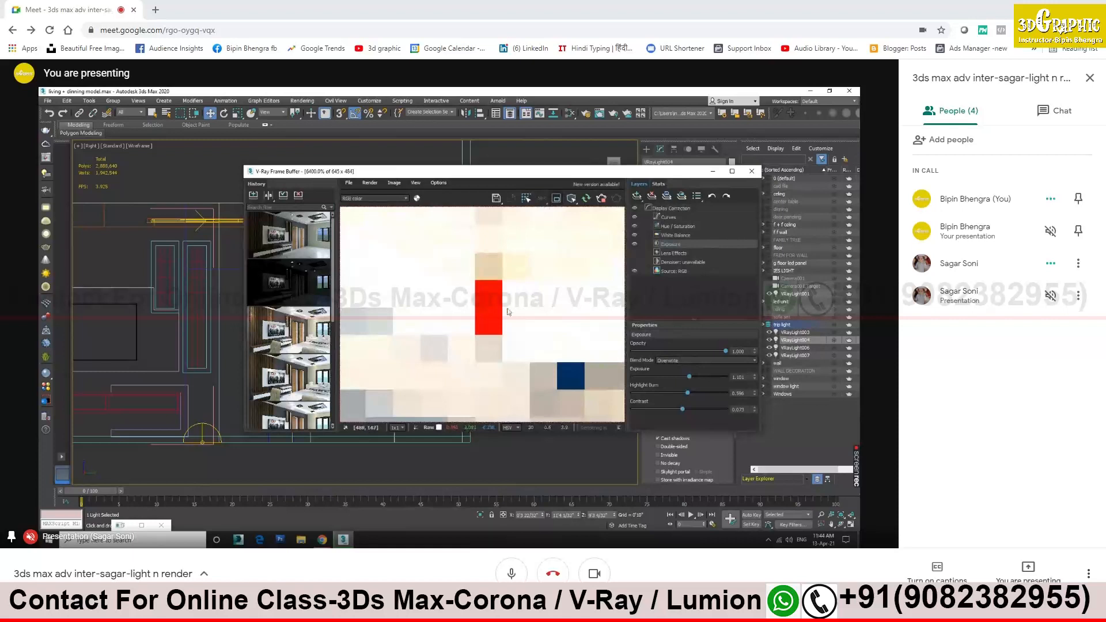
scroll(507, 312, "down", 2)
scroll(507, 312, "down", 1)
scroll(449, 303, "down", 1)
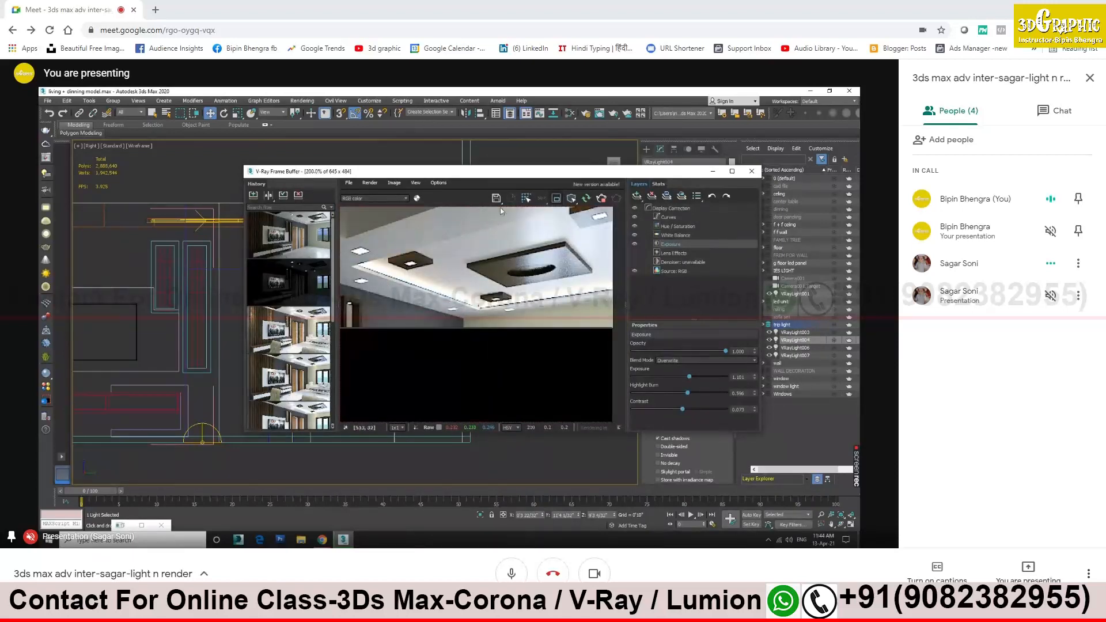
Examine the rendered ceiling downlights and cove lighting at several magnifications, then put the render window away
scroll(482, 309, "up", 2)
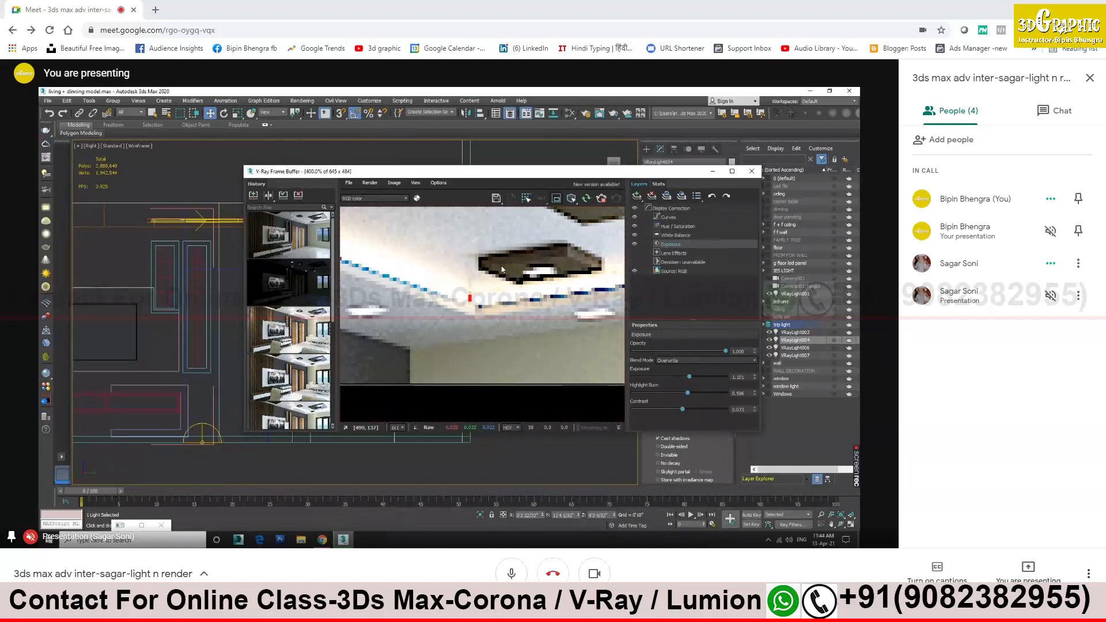
scroll(457, 259, "down", 1)
scroll(457, 260, "down", 2)
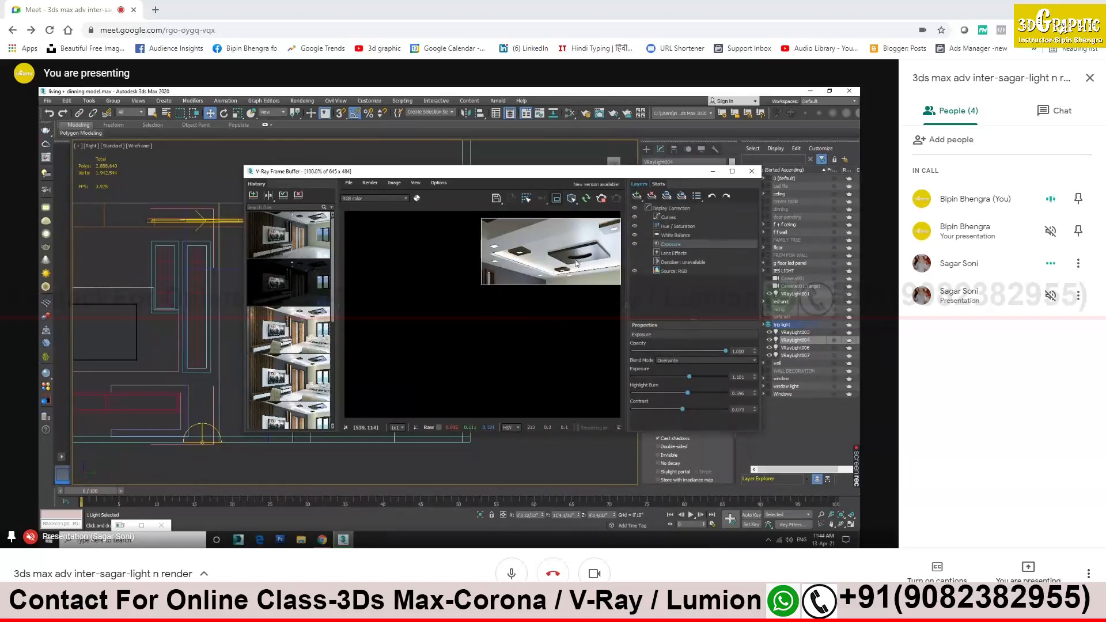
scroll(568, 249, "up", 1)
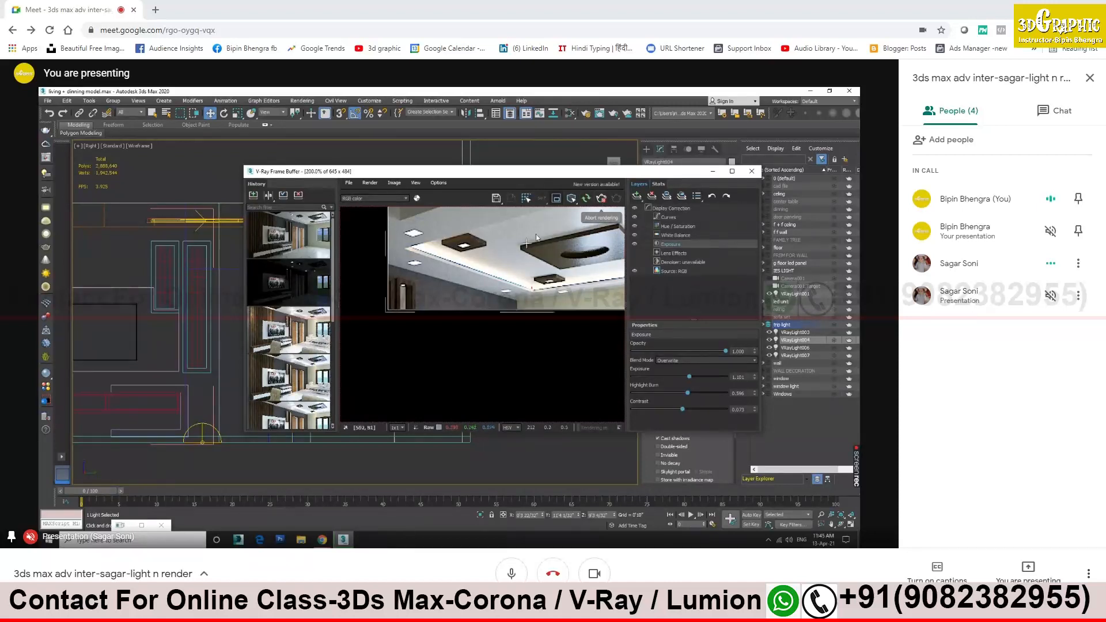
scroll(573, 260, "down", 1)
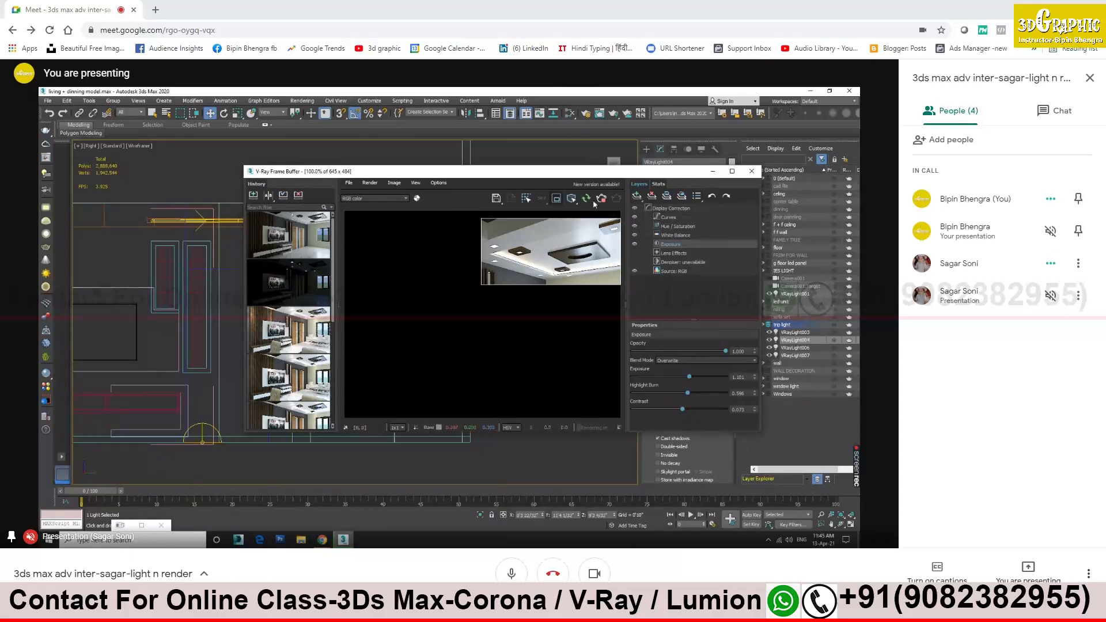
left_click(713, 172)
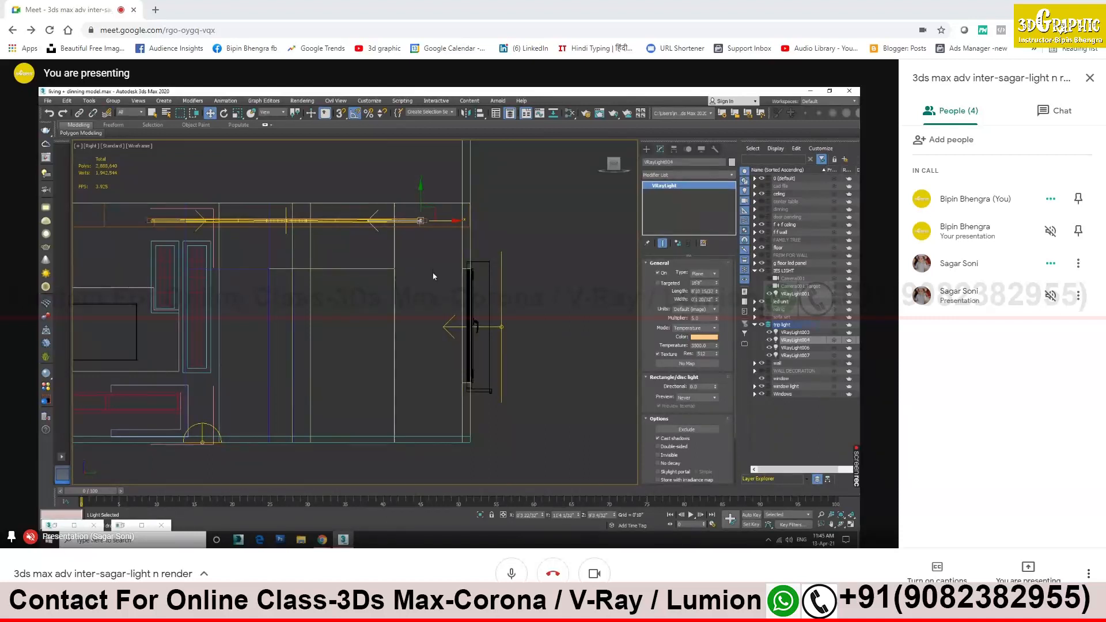
Check which objects belong to the IES LIGHT layer, then clear the selection
scroll(416, 302, "down", 4)
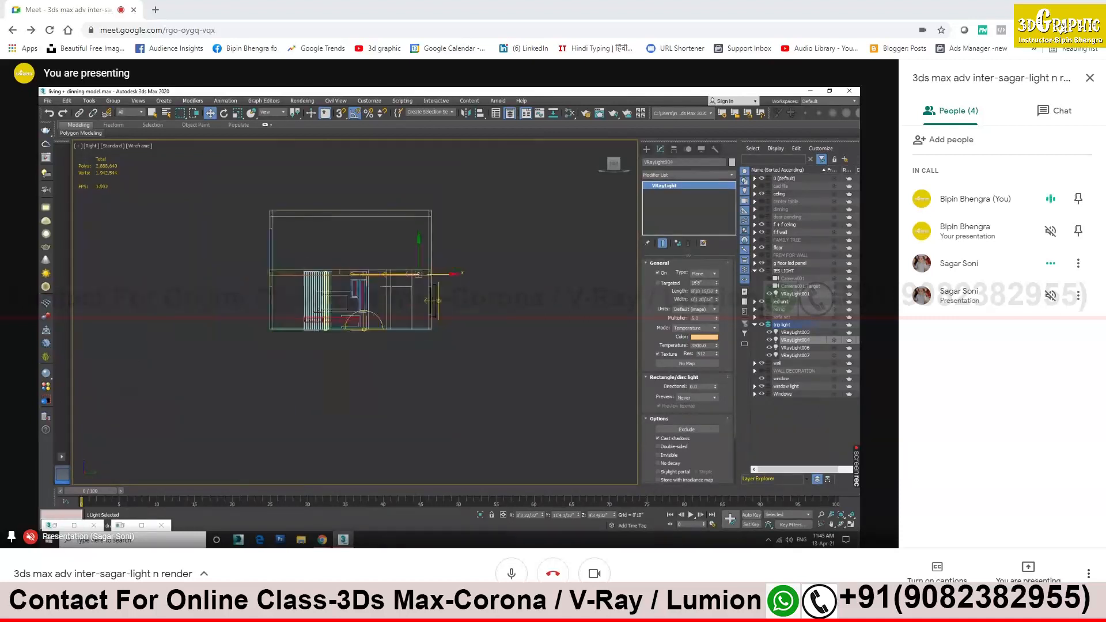
scroll(271, 282, "up", 5)
left_click(284, 285)
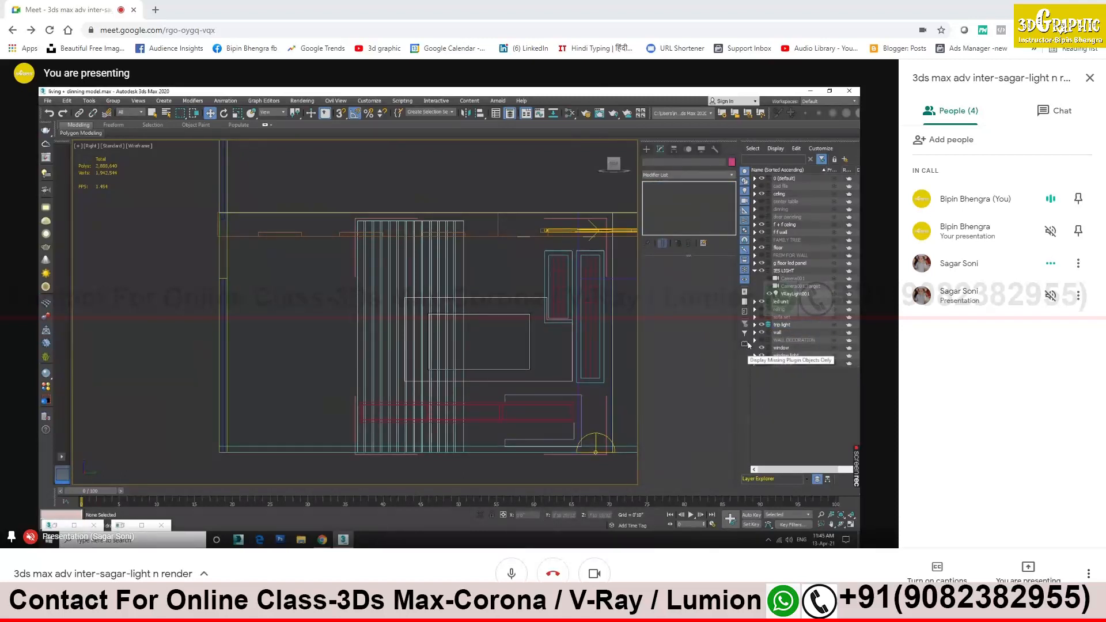
left_click(785, 271)
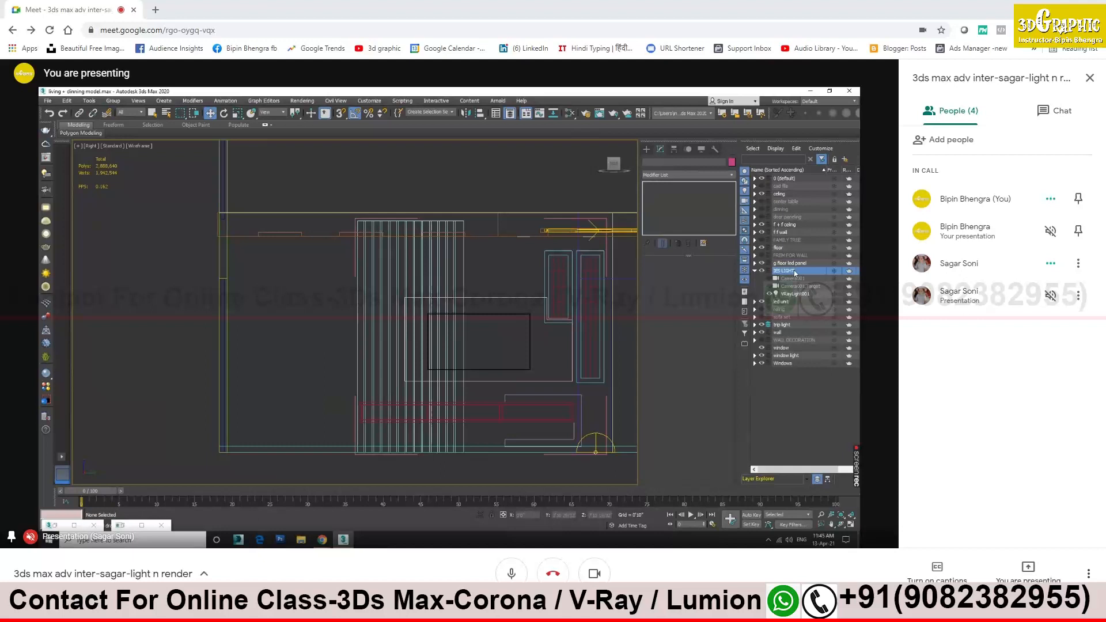
double_click(796, 273)
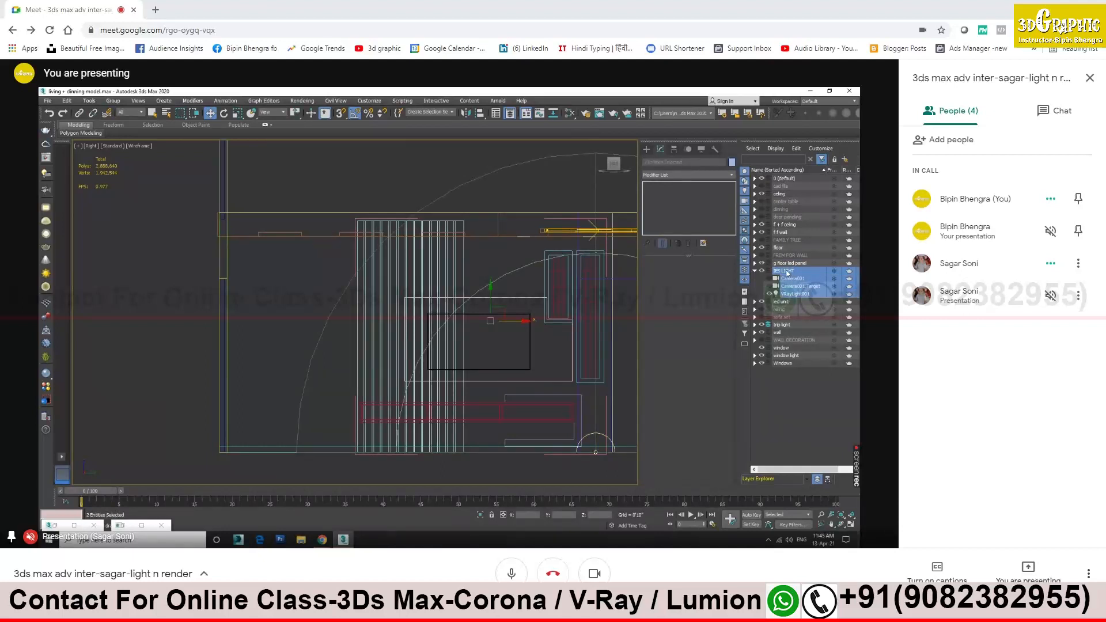
left_click(786, 389)
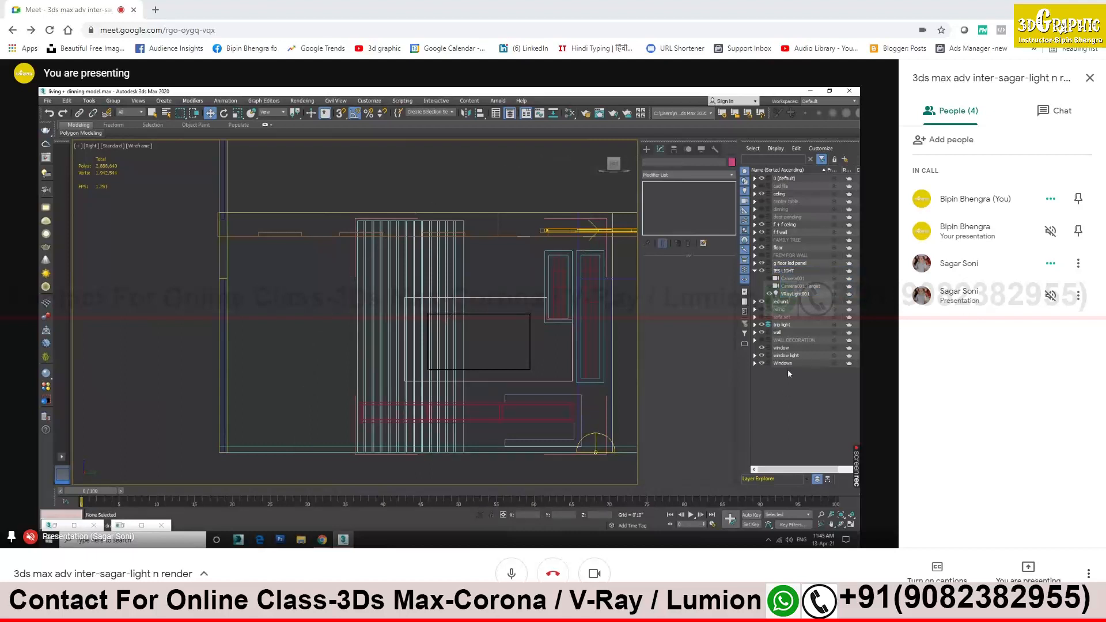
Create a new layer named "led light ies"
left_click(846, 159)
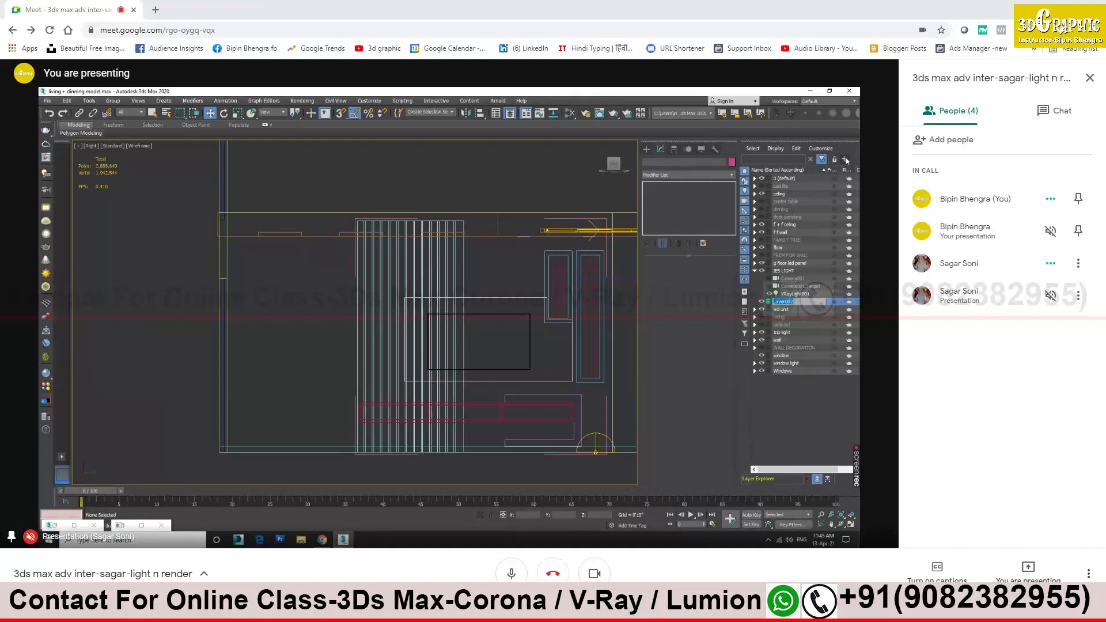
type("l")
type("ed light ies")
key("Return")
Place a targeted VRayIES light in the side view, running straight down from just below the ceiling, and end the creation command
left_click(647, 148)
left_click(666, 162)
left_click(670, 200)
left_click(713, 202)
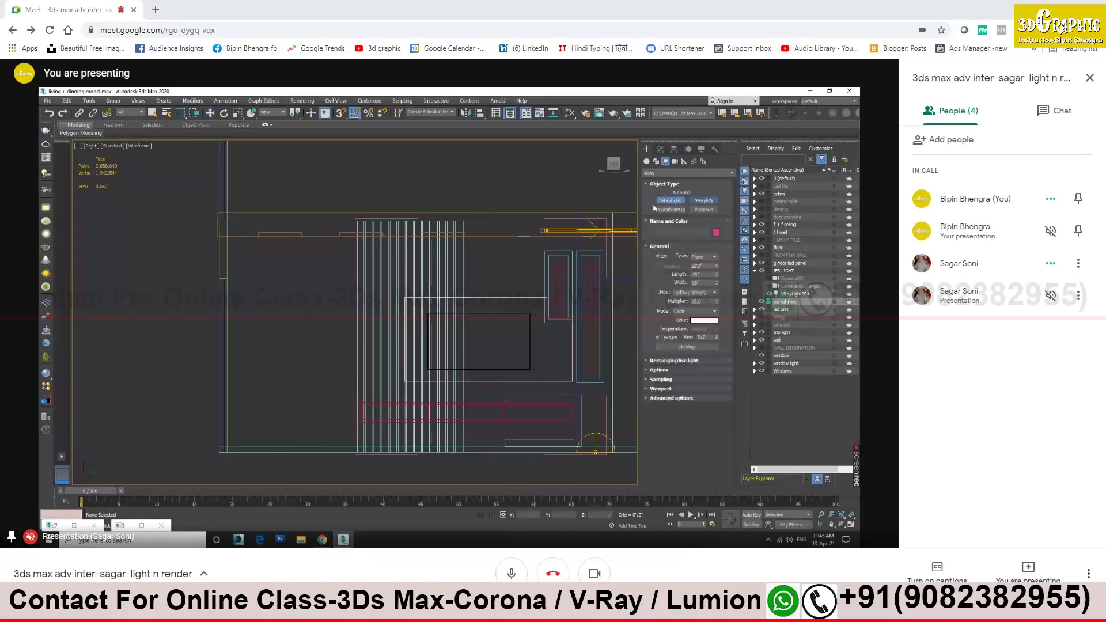
left_click_drag(282, 242, 283, 397)
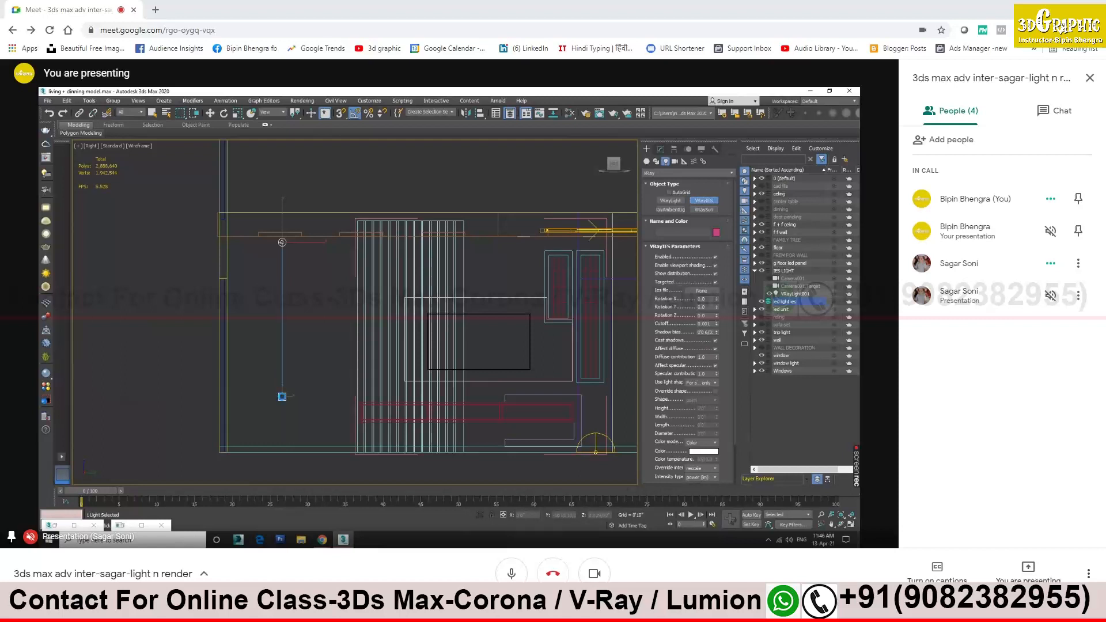
right_click(363, 332)
Locate the new IES light in plan, toggling the display of the light and its target to tell them apart
scroll(364, 331, "down", 3)
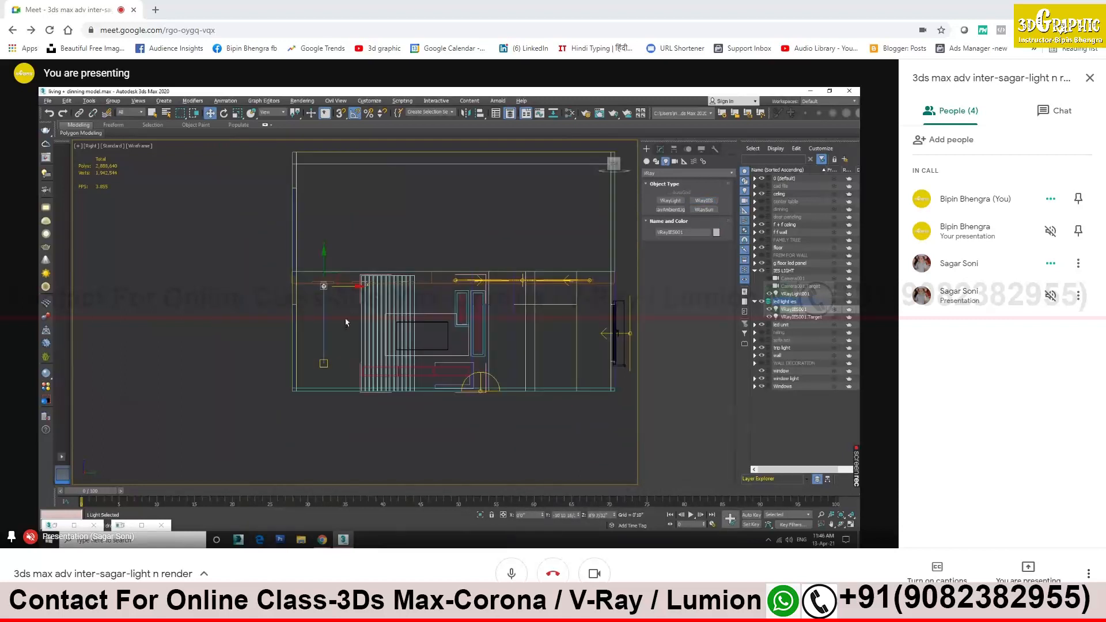
middle_click_drag(346, 322, 416, 382, "alt")
key("t")
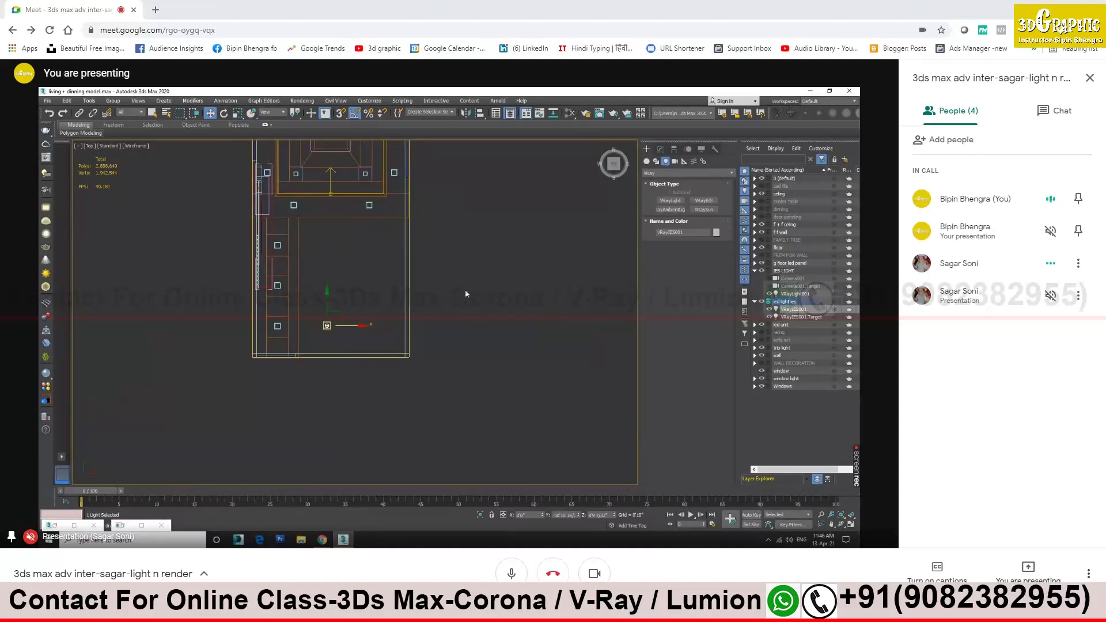
left_click(771, 310)
left_click(771, 311)
left_click(772, 316)
left_click(771, 316)
left_click(772, 316)
left_click(772, 316)
left_click(771, 310)
left_click(771, 310)
middle_click_drag(373, 340, 341, 325, "alt")
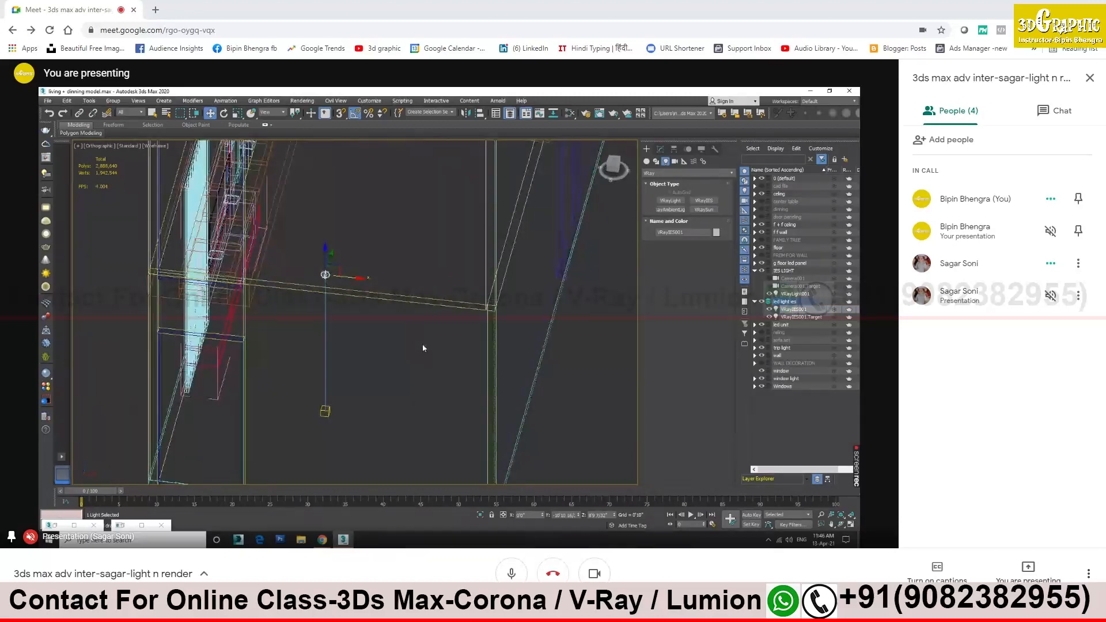
Select the IES light together with its target and move both onto the square ceiling downlight nearest the room's end wall
left_click(423, 344)
left_click(327, 411)
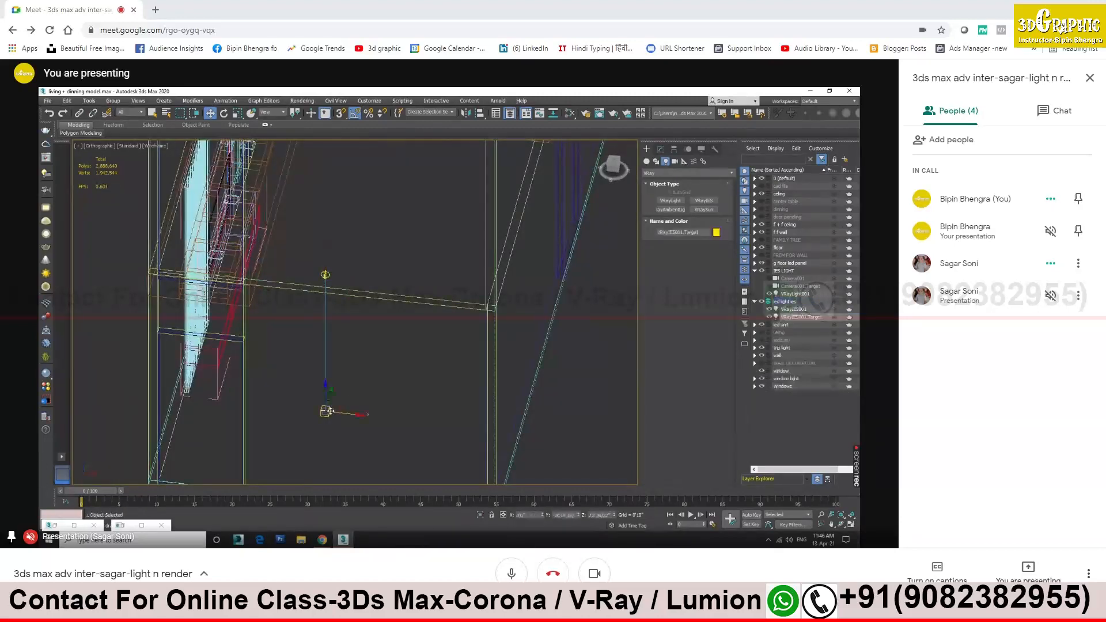
left_click(326, 275)
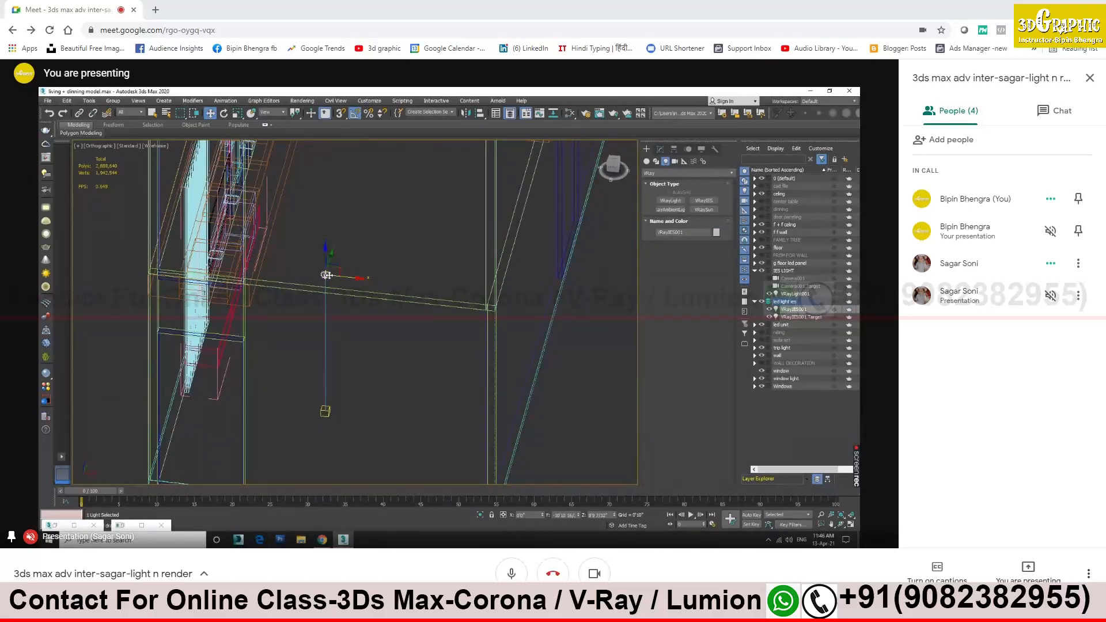
left_click(325, 326)
left_click_drag(348, 344, 309, 341)
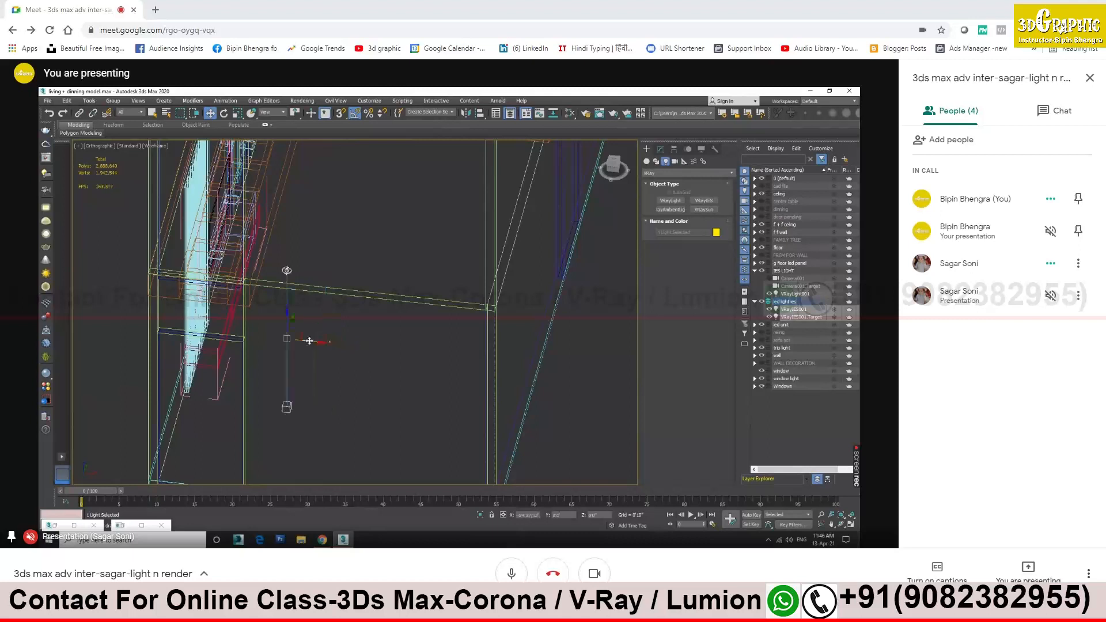
left_click_drag(612, 162, 613, 165)
left_click(614, 164)
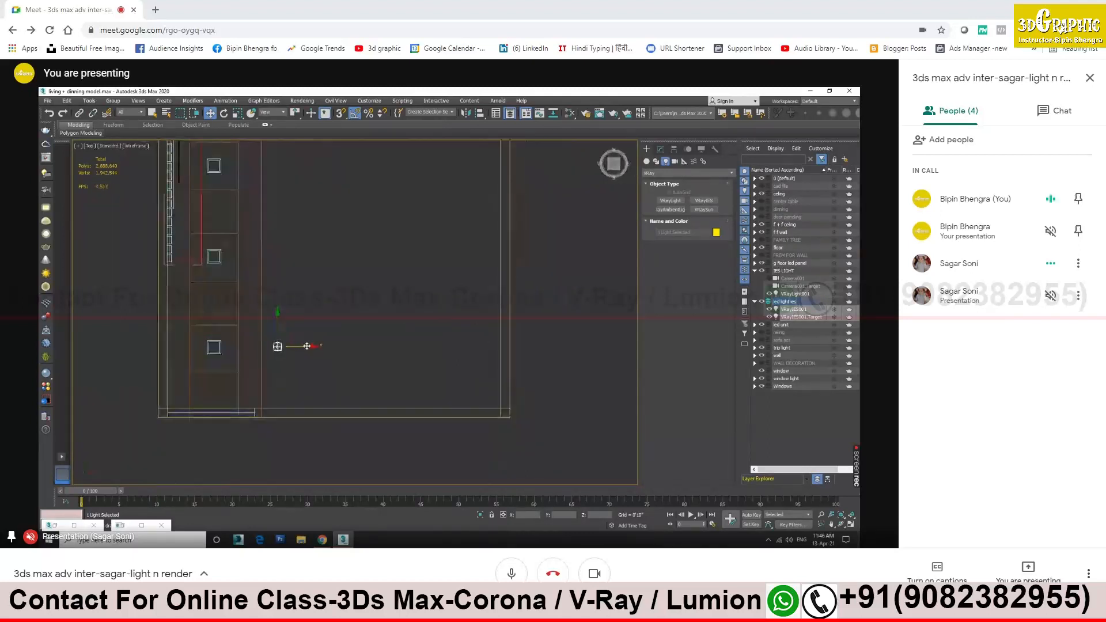
left_click_drag(248, 348, 225, 348)
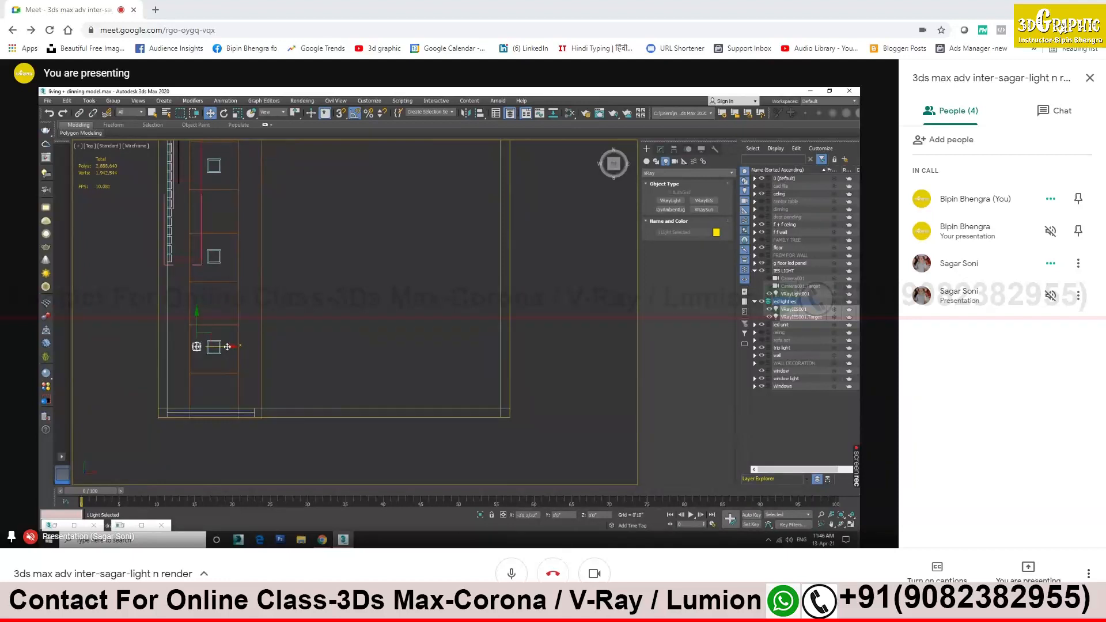
scroll(210, 365, "up", 4)
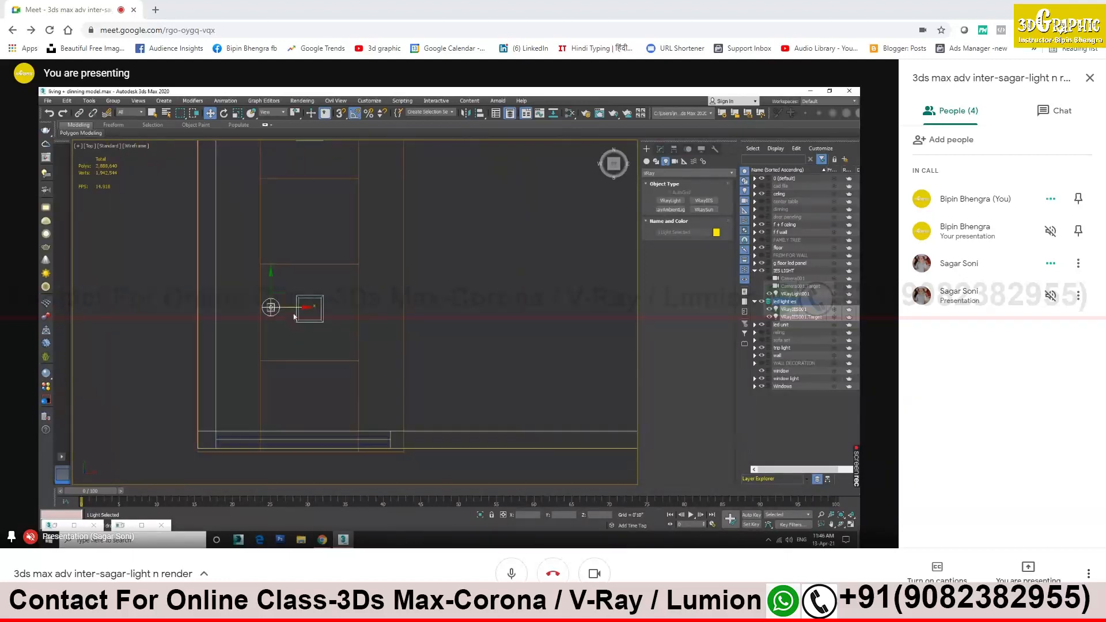
left_click_drag(303, 309, 338, 309)
Move the IES light's target slightly down and against the side wall in the front view so the beam tilts toward the wall
scroll(386, 345, "down", 4)
middle_click_drag(387, 348, 387, 294, "alt")
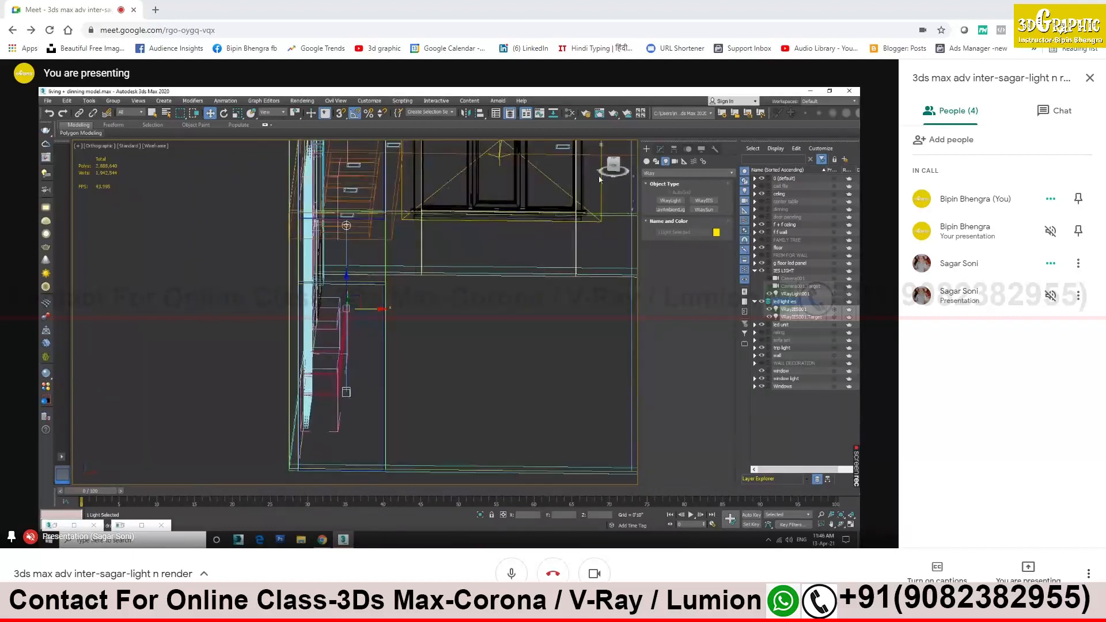
left_click(614, 166)
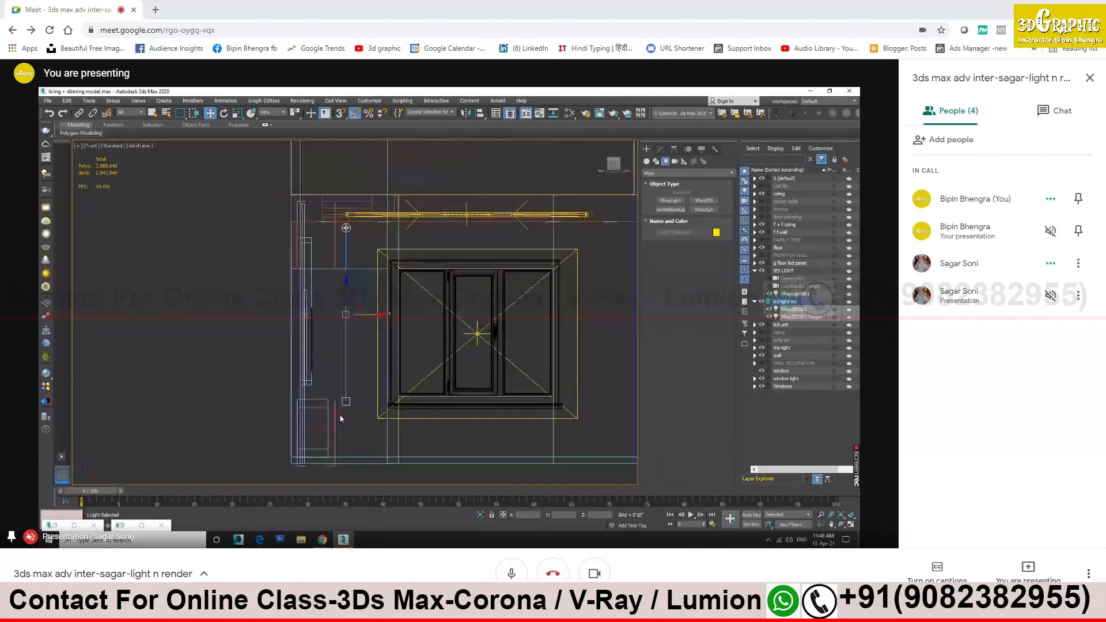
scroll(348, 412, "up", 1)
left_click(349, 396)
left_click_drag(350, 397, 310, 414)
Select the IES light itself and fine-tune its alignment inside the square downlight fixture as seen from above
scroll(310, 414, "down", 5)
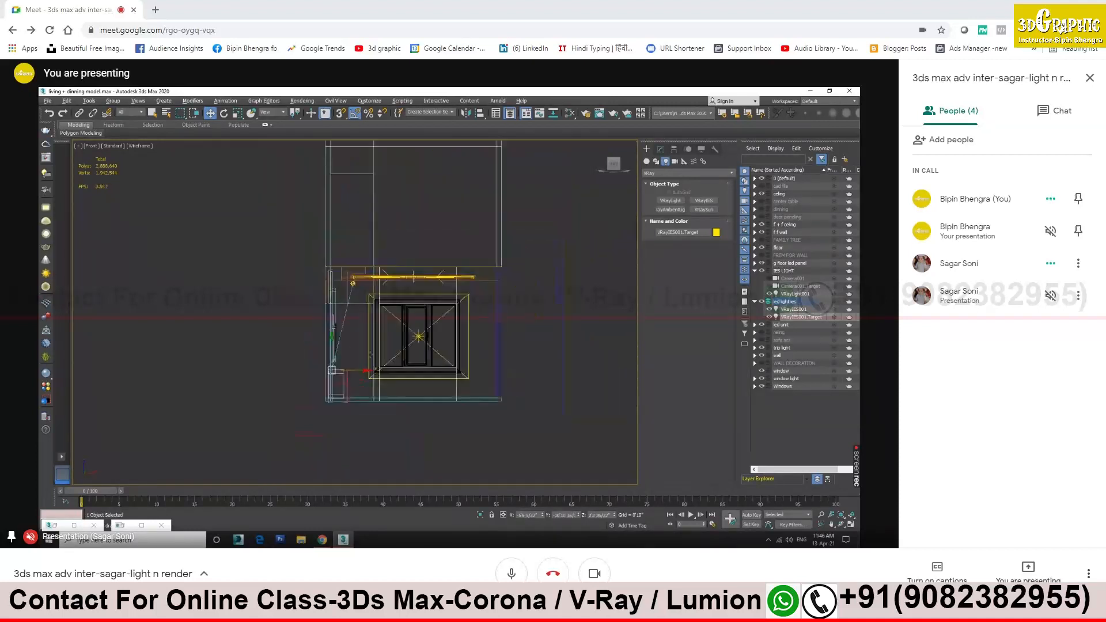
middle_click_drag(322, 403, 358, 390, "alt")
left_click_drag(621, 172, 612, 165)
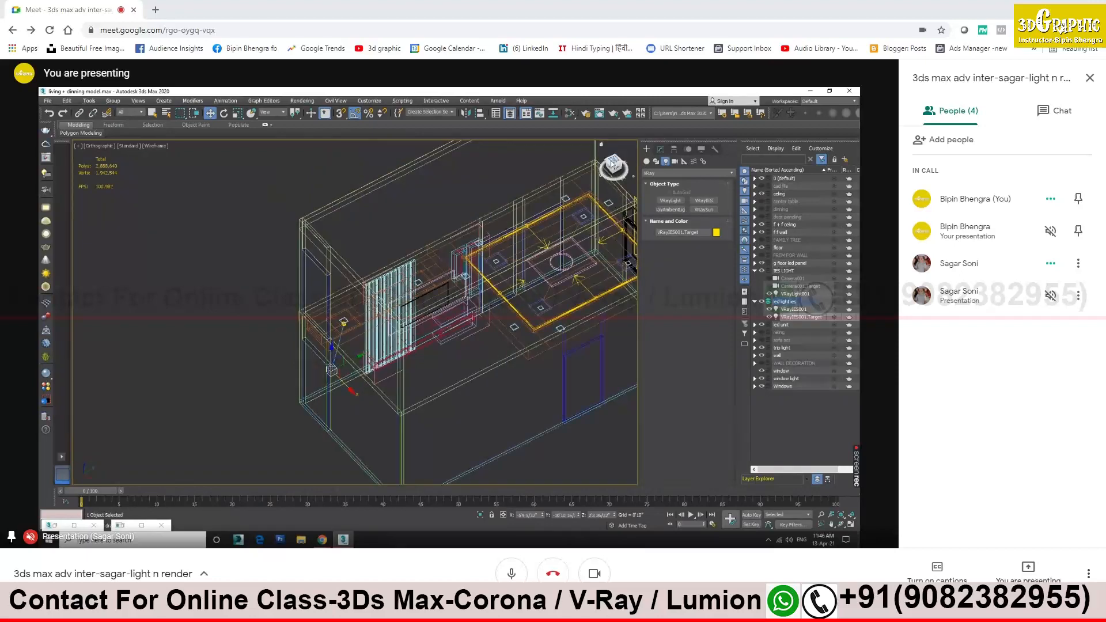
left_click(612, 164)
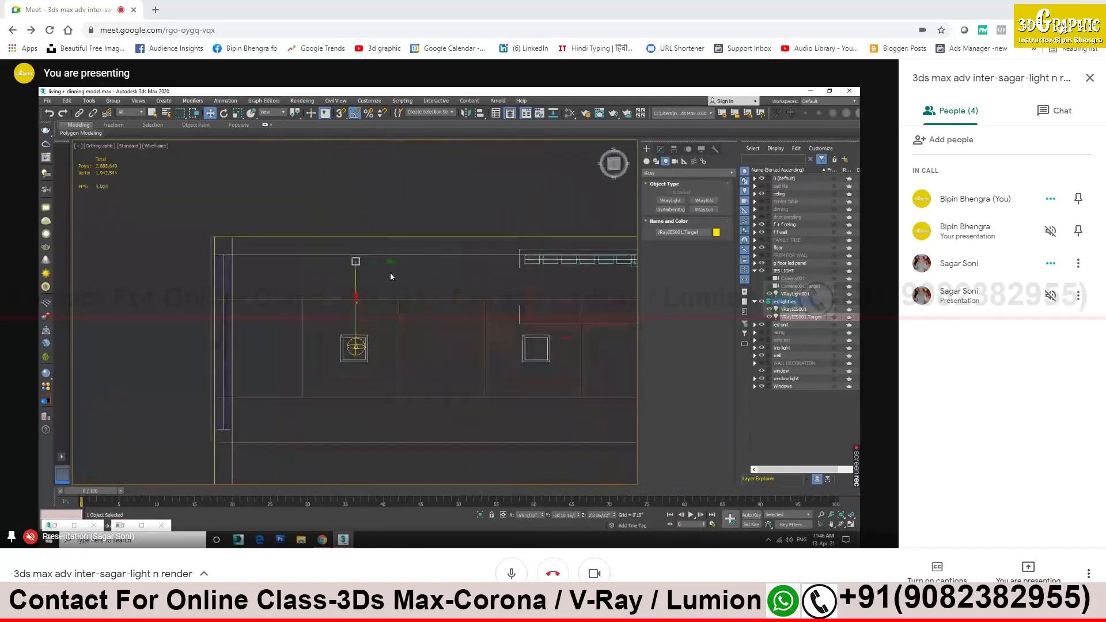
scroll(361, 332, "up", 5)
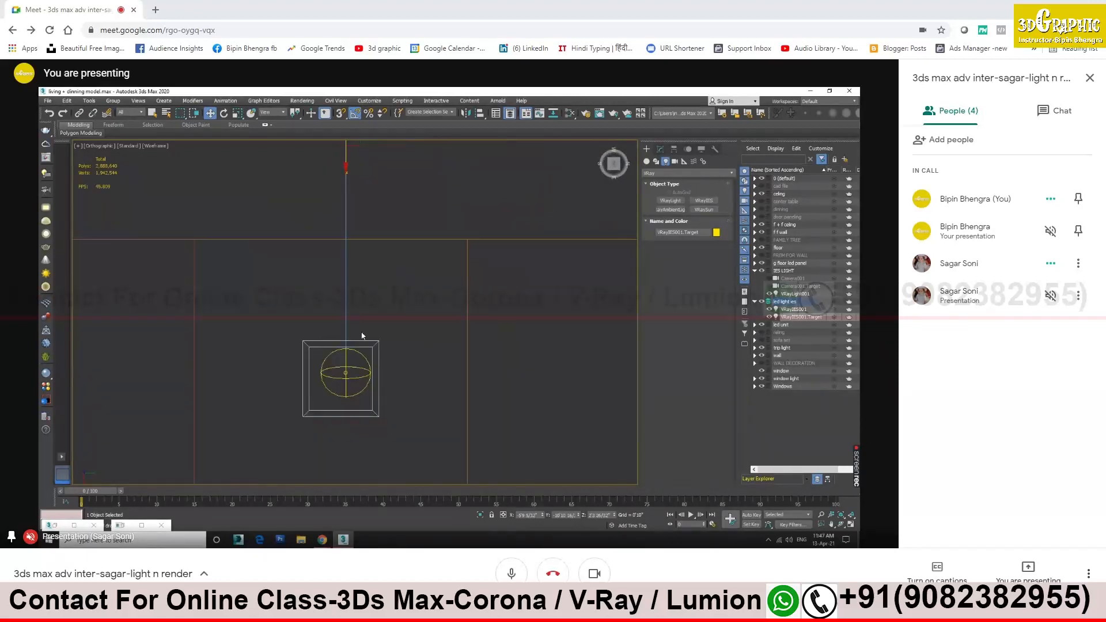
left_click(352, 379)
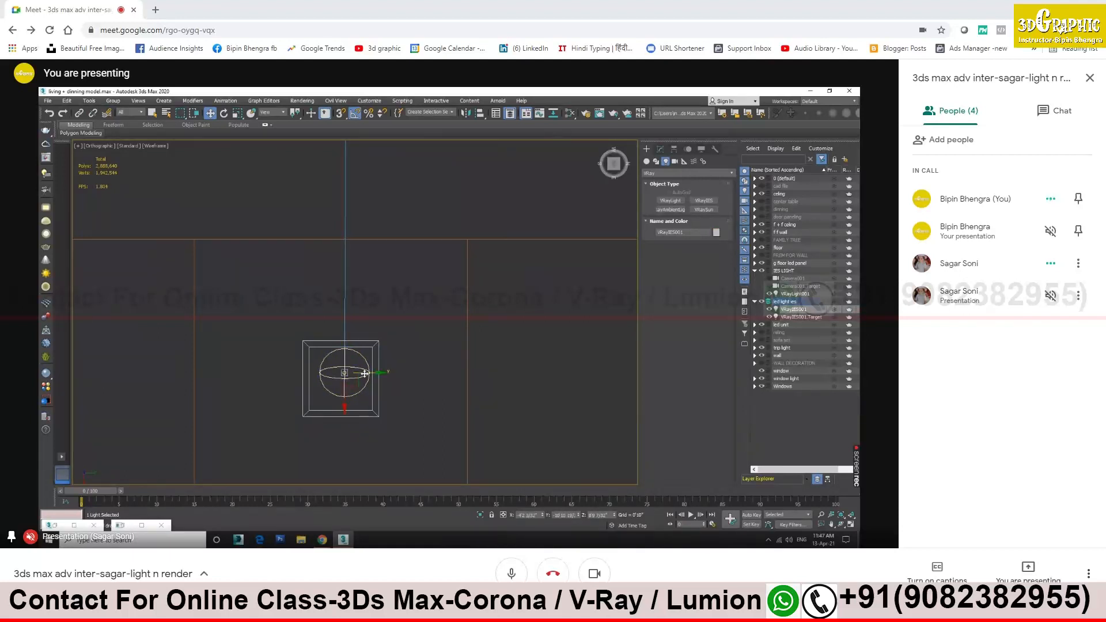
scroll(405, 356, "down", 3)
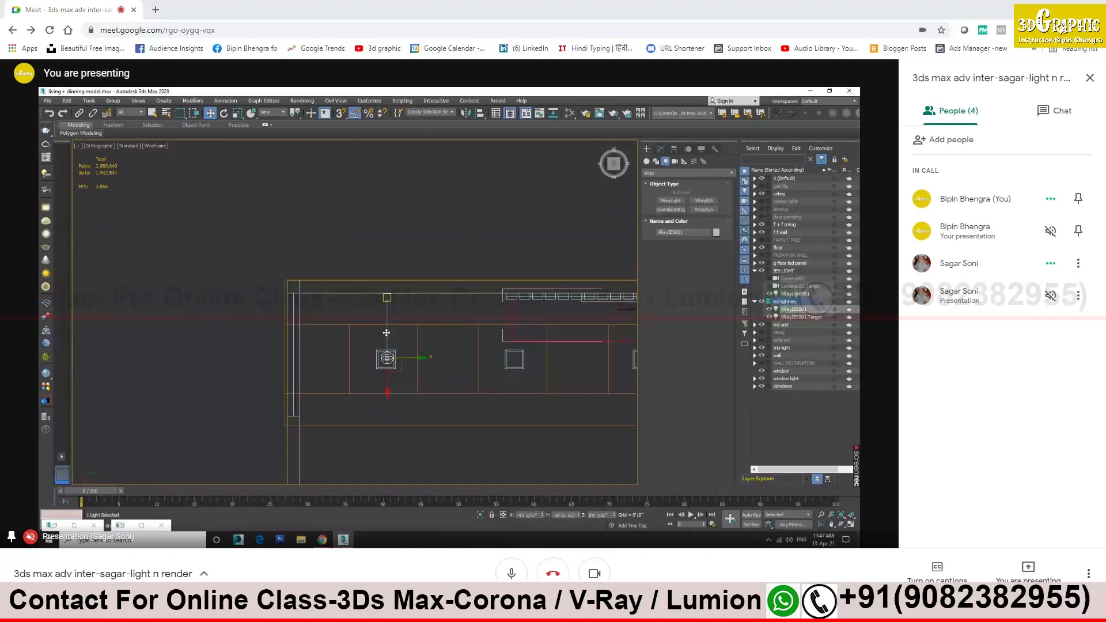
Clone the IES light with its target as two instances onto the next two downlights along the wall, then deselect everything
left_click(386, 333)
left_click_drag(425, 328, 545, 328, "shift")
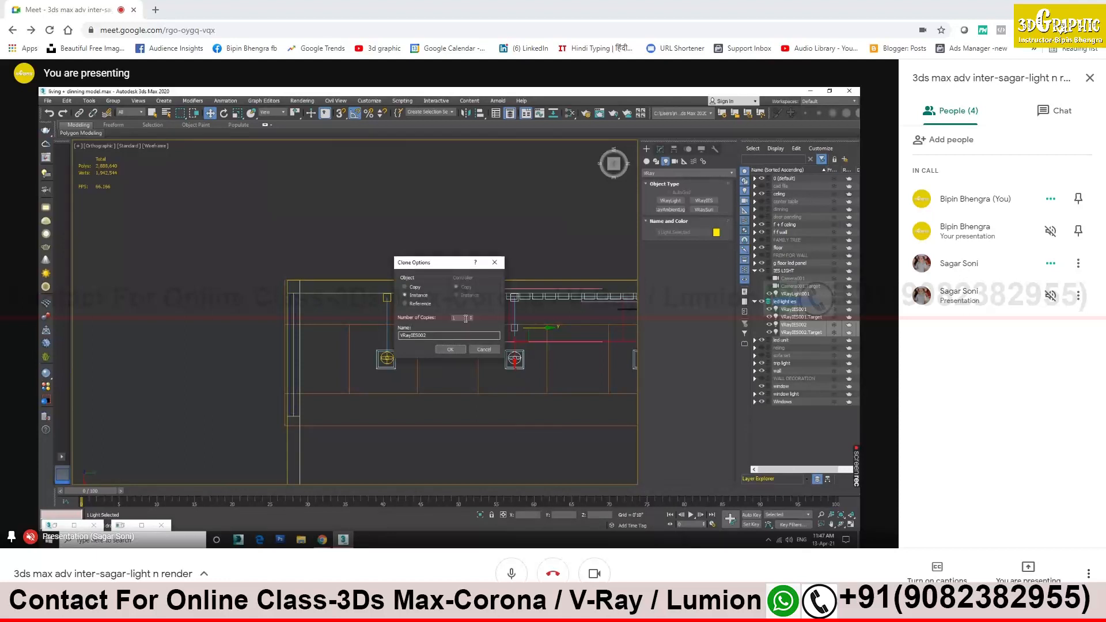
left_click(450, 350)
middle_click_drag(448, 383, 287, 359)
middle_click_drag(517, 326, 416, 330)
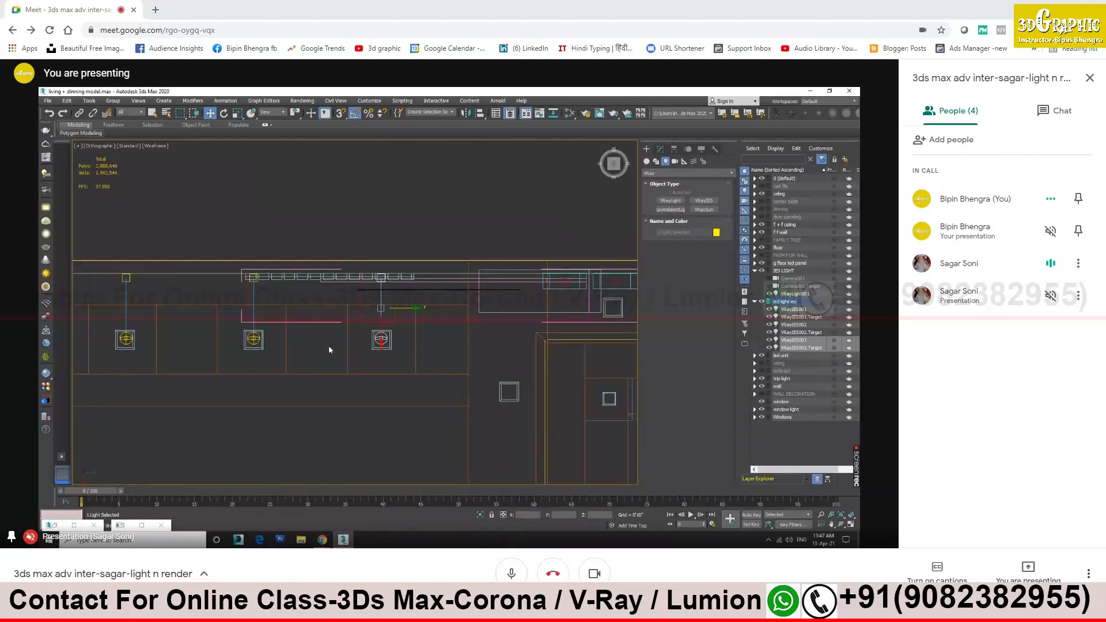
scroll(509, 384, "down", 2)
middle_click_drag(500, 373, 426, 311)
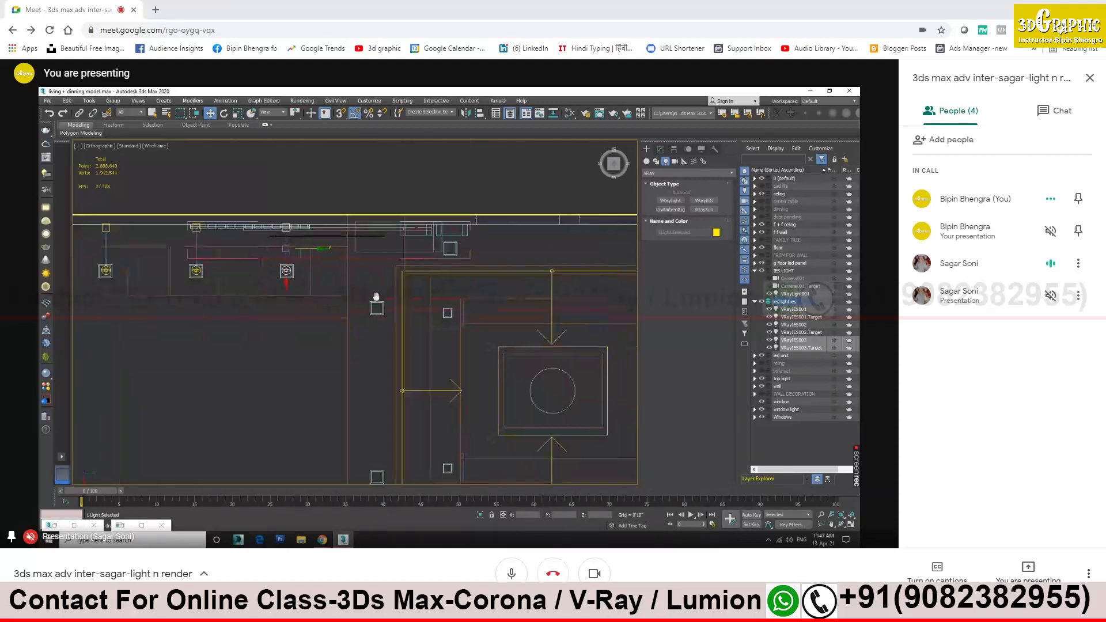
scroll(452, 328, "down", 3)
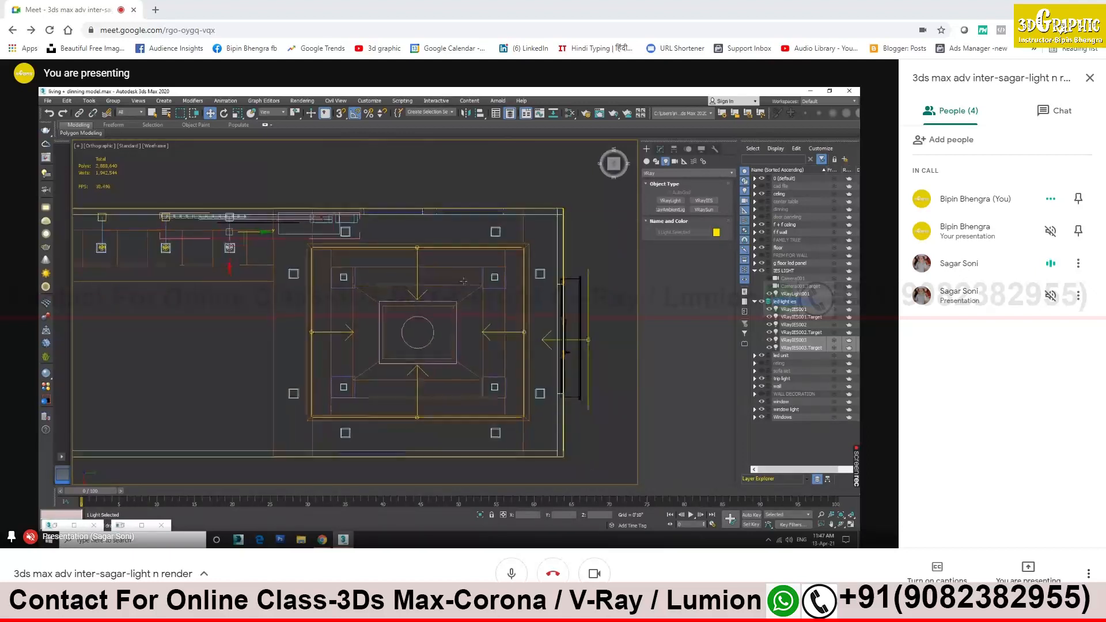
left_click(427, 230)
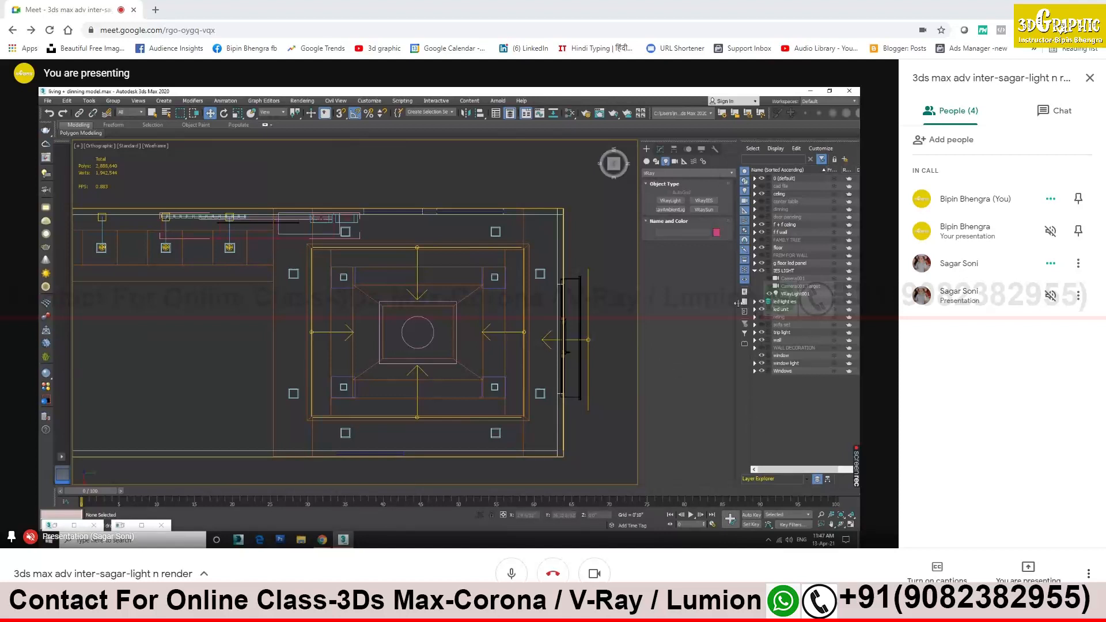
Create a new layer named "ies sofa top" for the next set of ceiling lights
left_click(844, 159)
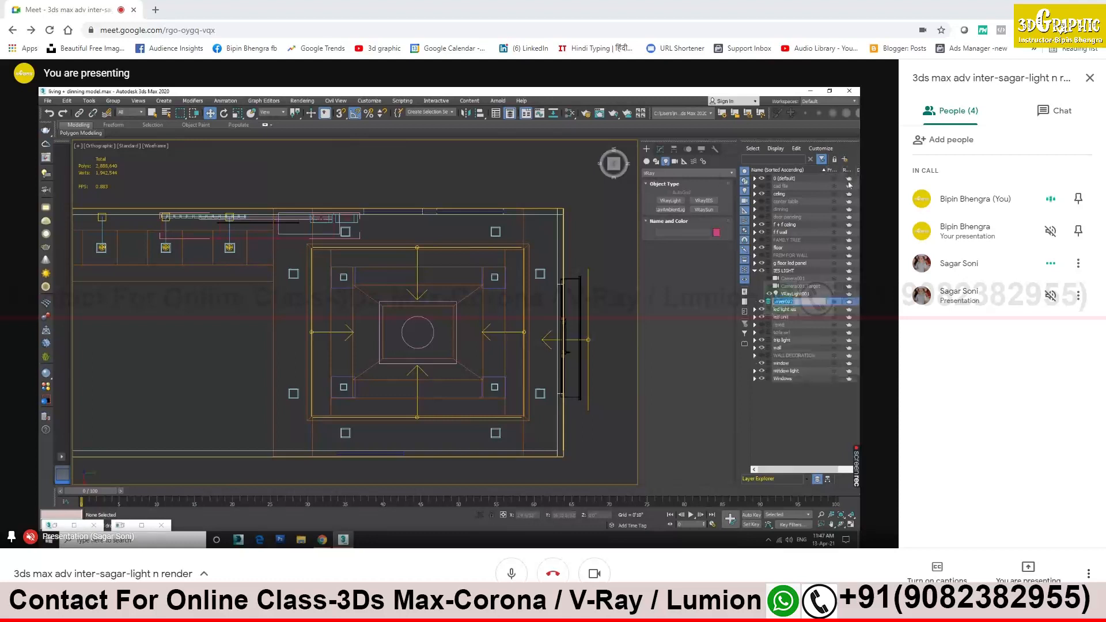
key("BackSpace")
type("ies sofa top")
key("Return")
Create a targeted VRayIES light in the right view, aimed straight down from just below the false ceiling near the window
left_click(624, 164)
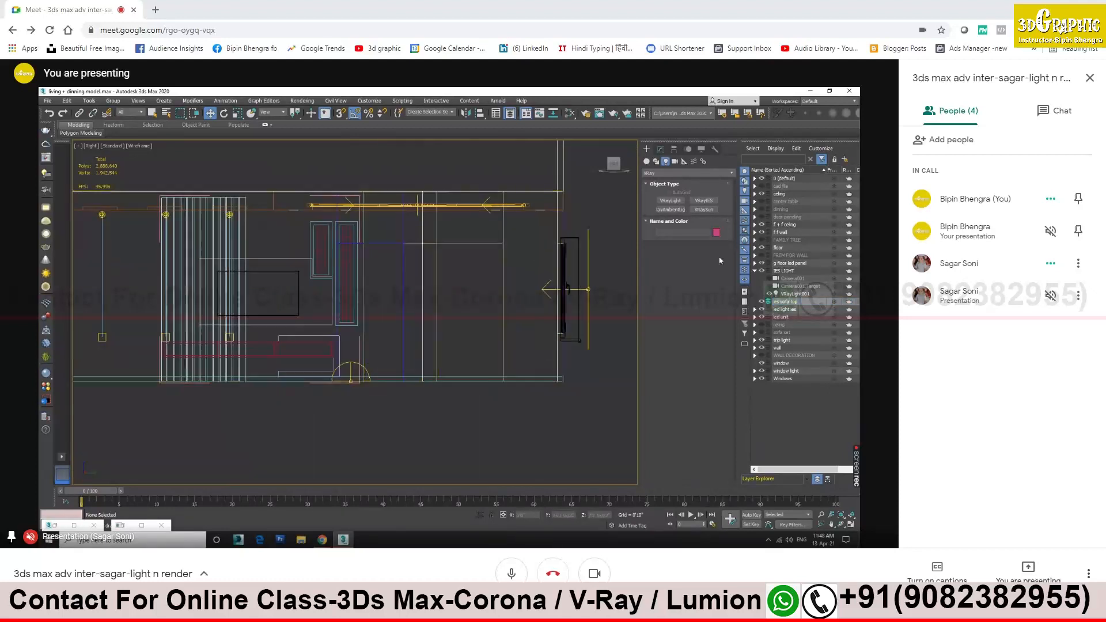
left_click(704, 201)
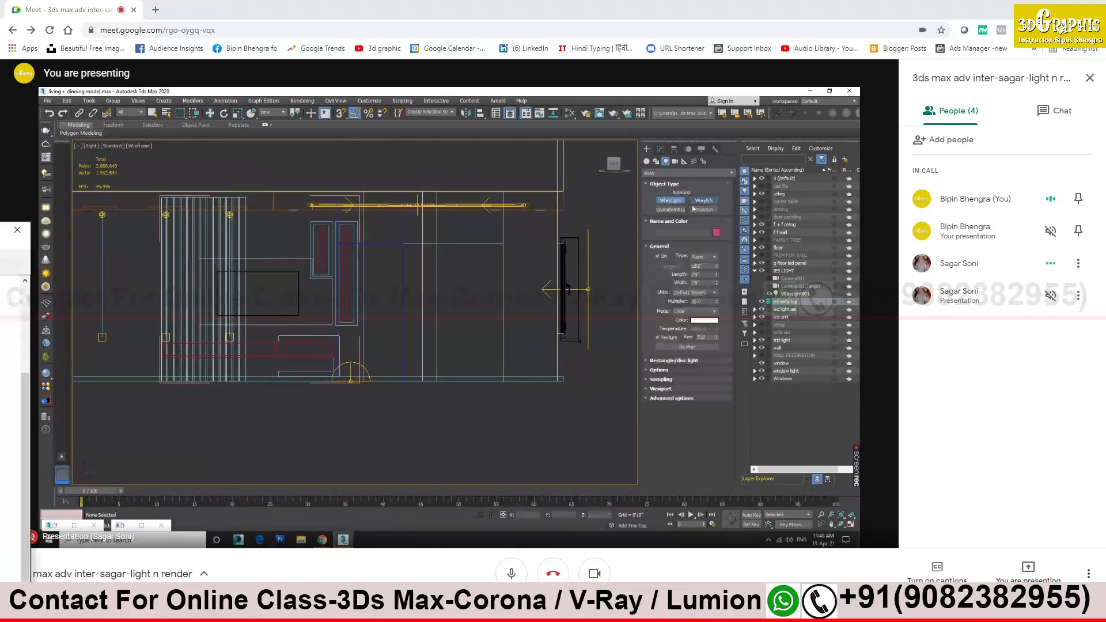
scroll(552, 213, "up", 2)
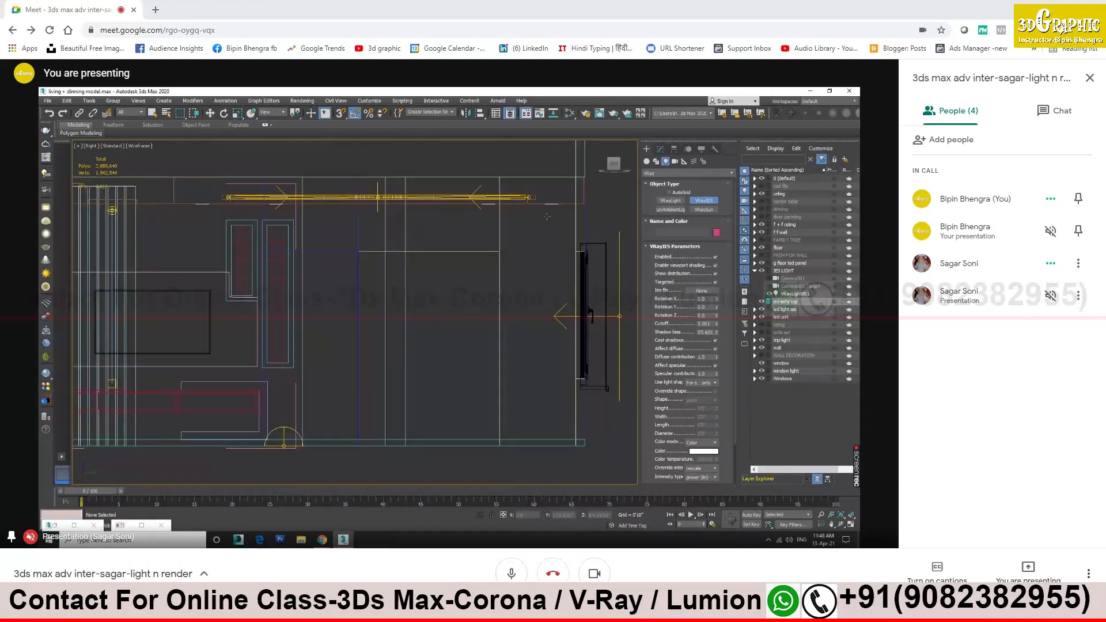
left_click_drag(553, 213, 552, 389)
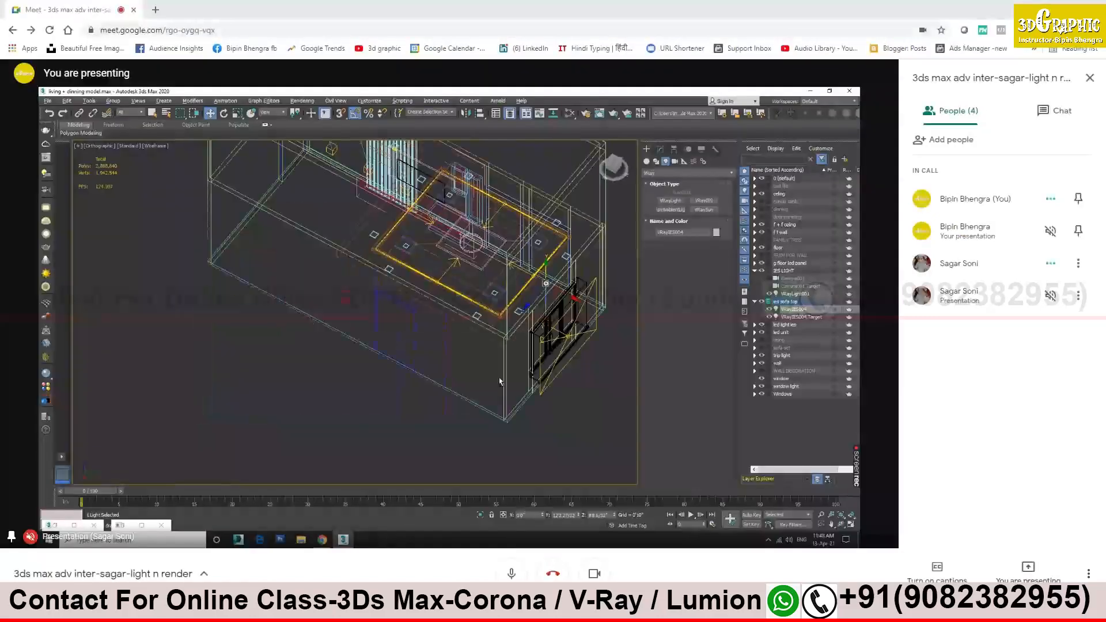
Select the new IES light together with its target and move both onto a square ceiling downlight beside the window
middle_click_drag(558, 287, 562, 261)
scroll(534, 352, "up", 6)
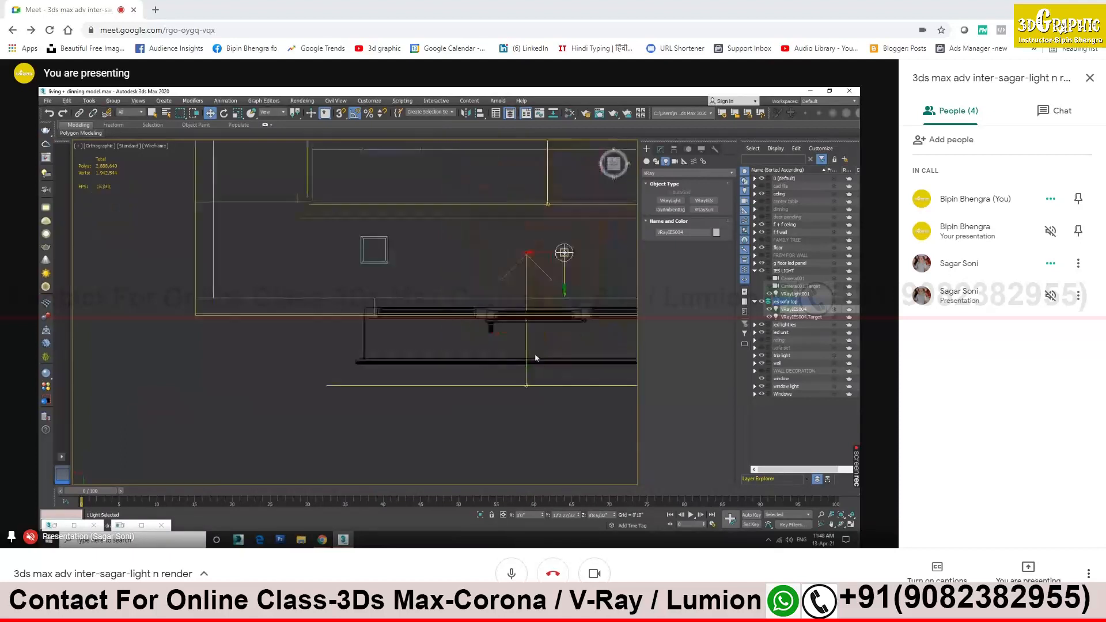
left_click_drag(546, 230, 595, 279)
scroll(362, 282, "down", 3)
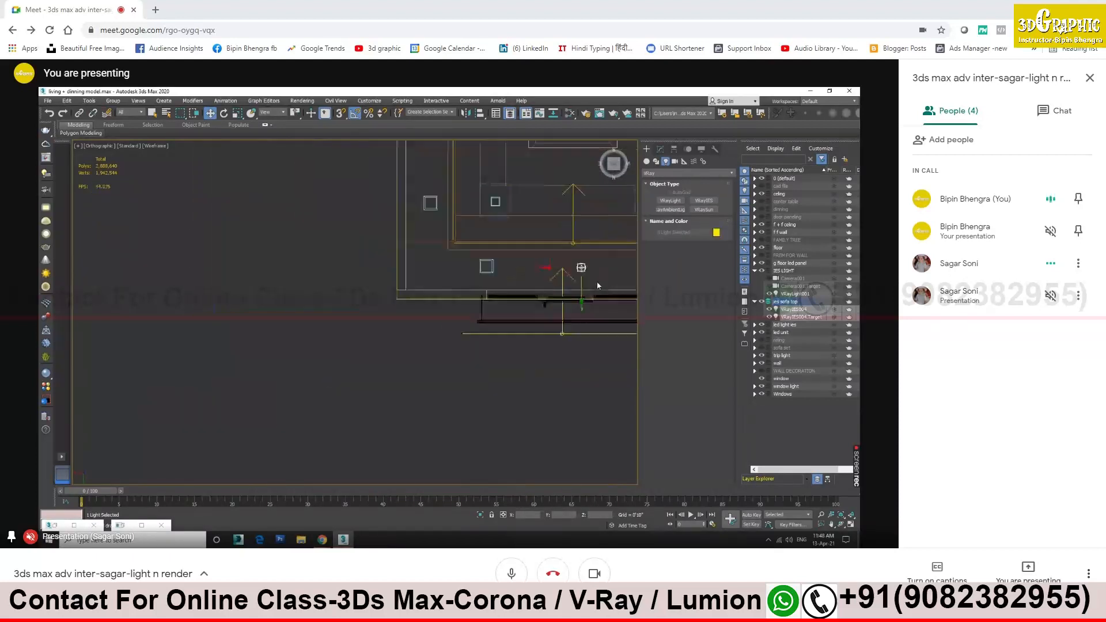
left_click_drag(427, 267, 501, 267)
scroll(529, 261, "up", 2)
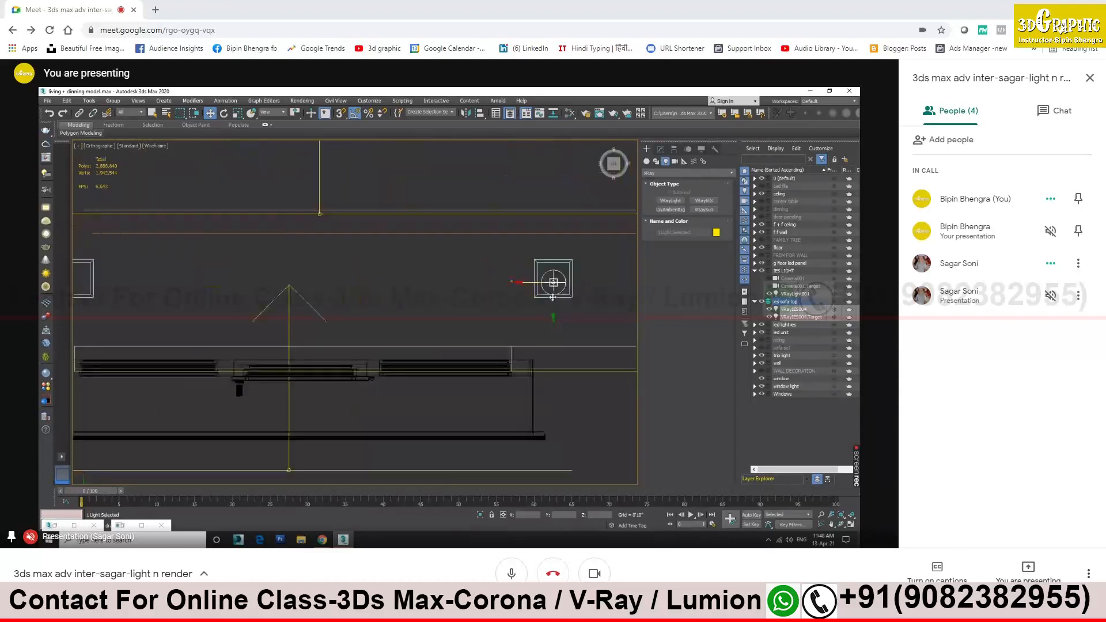
scroll(546, 313, "up", 1)
Clone the IES light with its target onto the other square downlight beside the window and align it with the fixture
scroll(545, 313, "down", 5)
left_click_drag(522, 303, 432, 304, "shift")
left_click(458, 351)
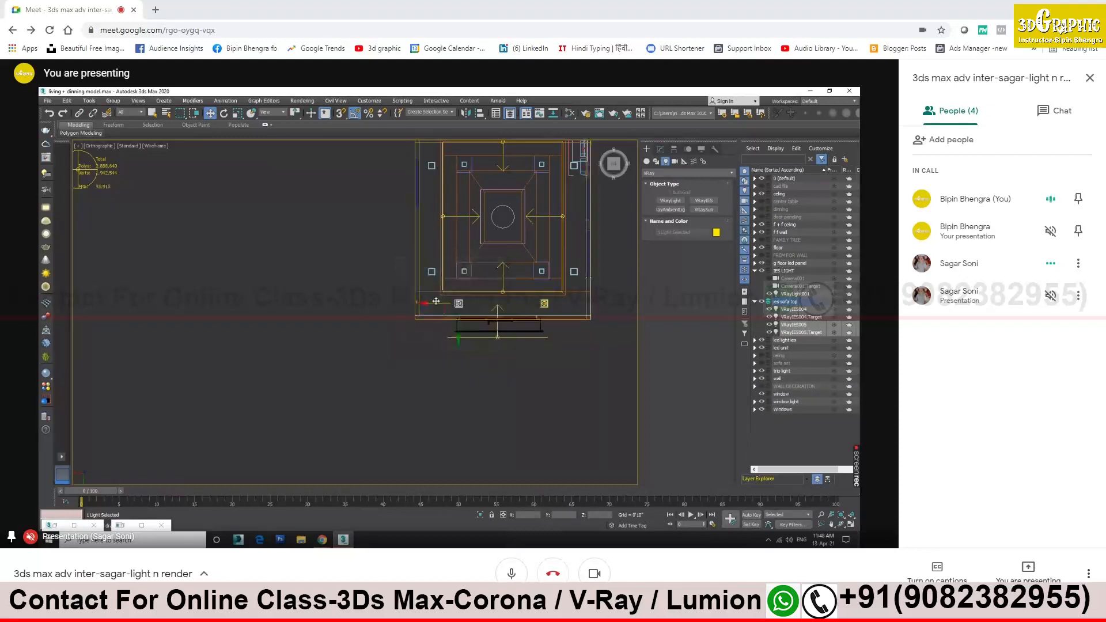
scroll(556, 326, "up", 4)
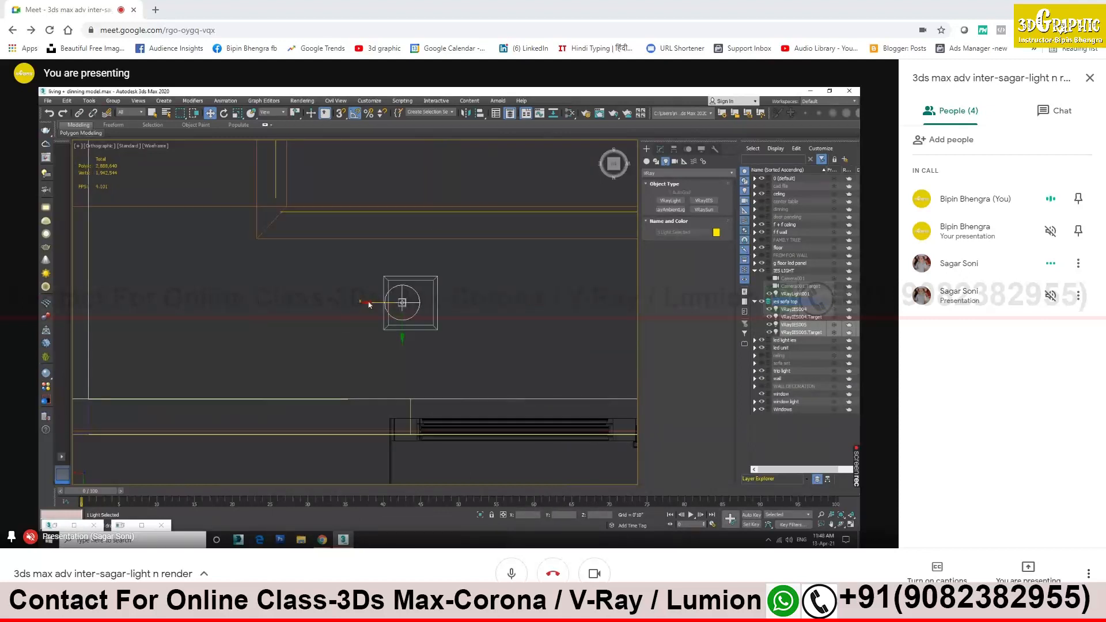
scroll(398, 303, "down", 4)
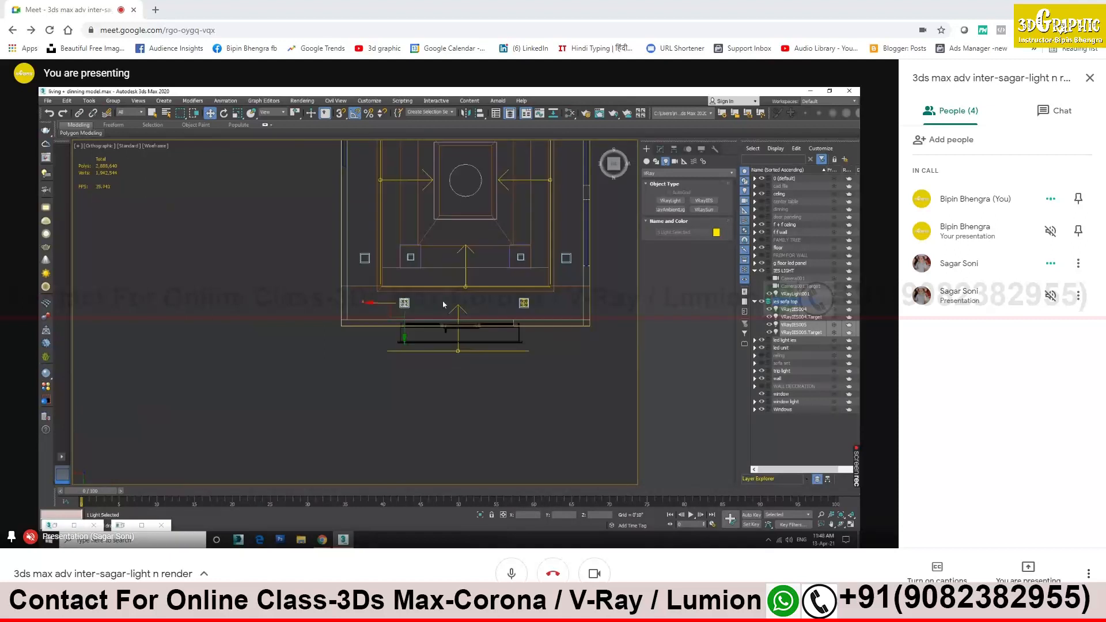
Select both window-side IES lights with their targets and clone them onto the matching pair of downlights beyond the cove's far edge
scroll(524, 303, "up", 8)
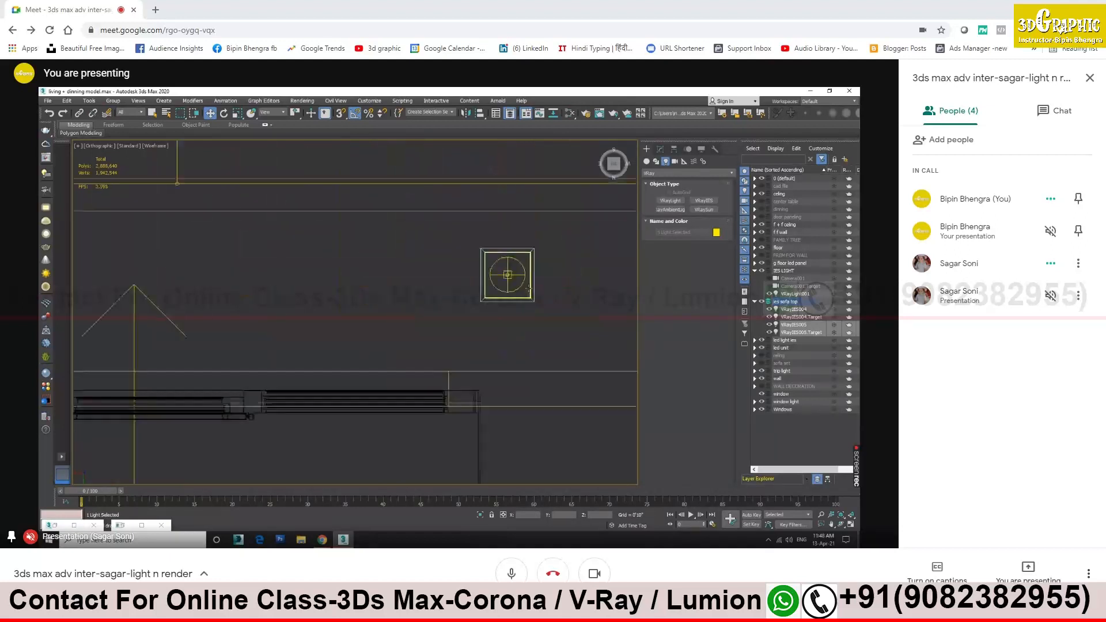
left_click(459, 232, "ctrl")
scroll(426, 288, "down", 8)
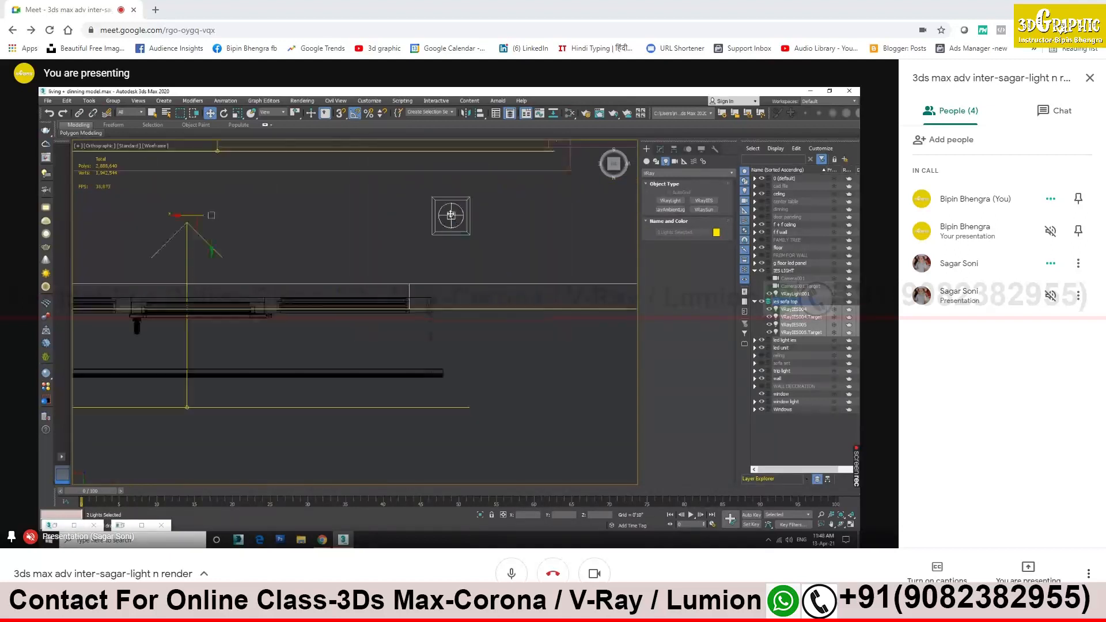
middle_click_drag(413, 306, 465, 323)
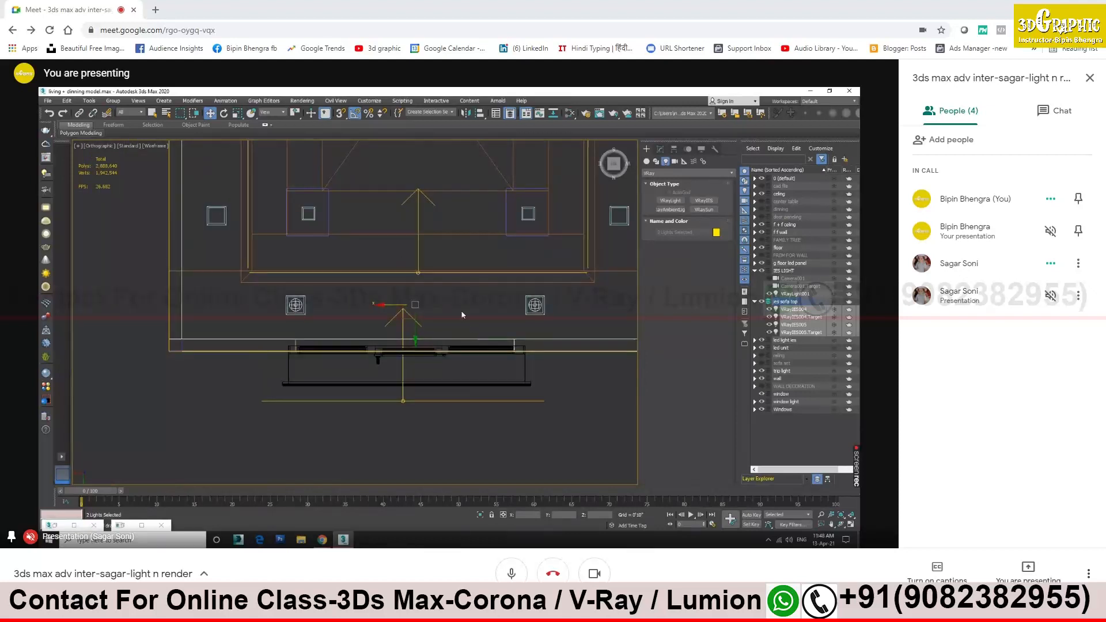
scroll(455, 304, "down", 3)
middle_click_drag(454, 304, 463, 433)
left_click(443, 451)
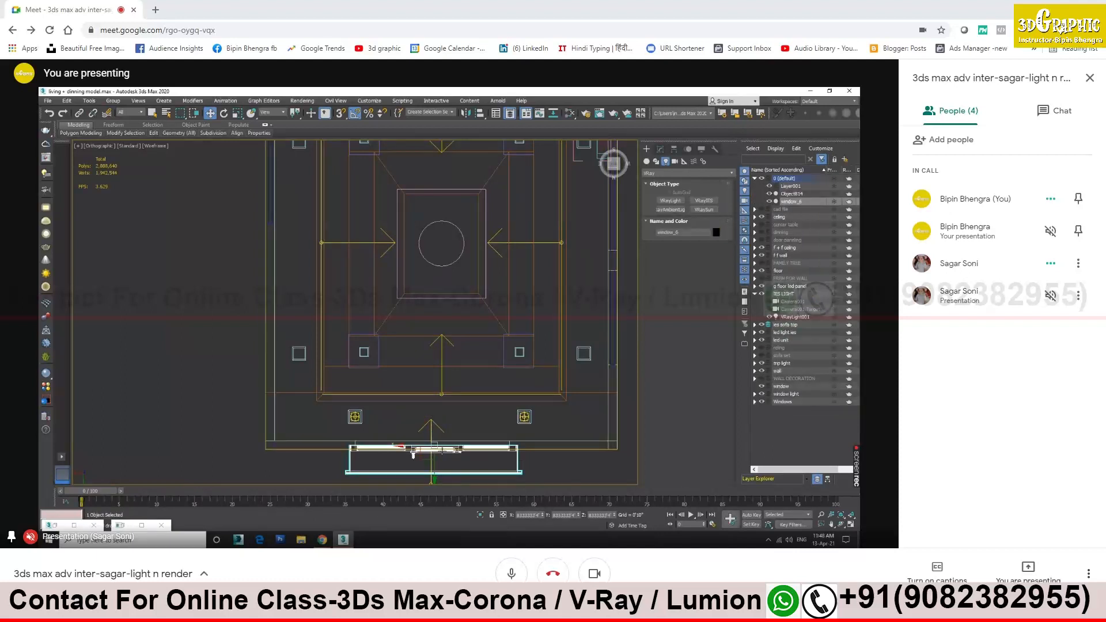
left_click(439, 448)
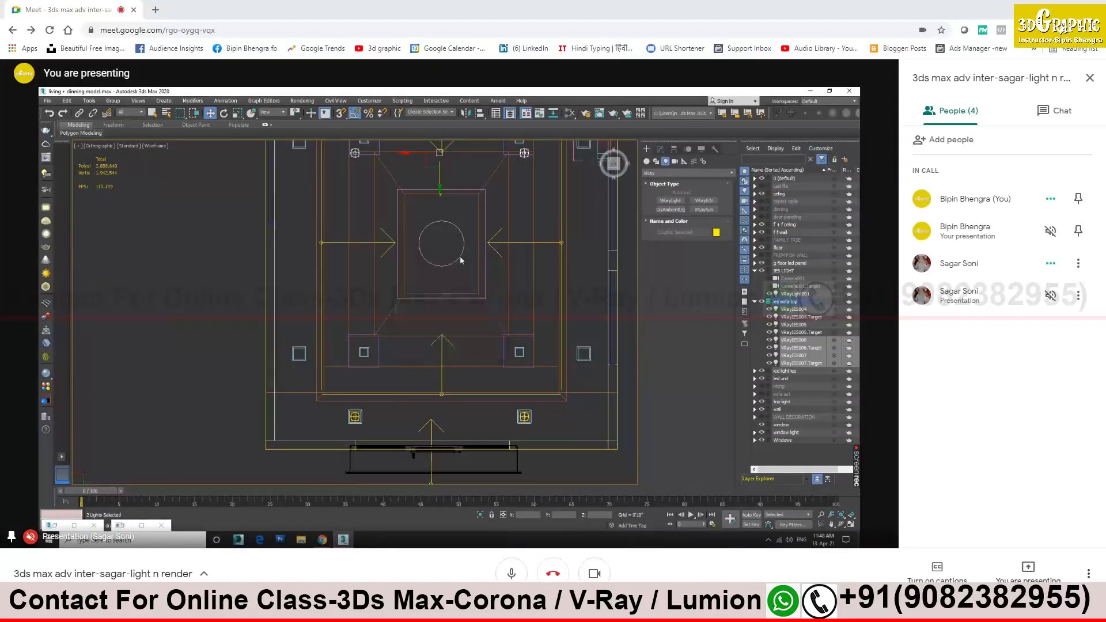
middle_click_drag(449, 266, 412, 422)
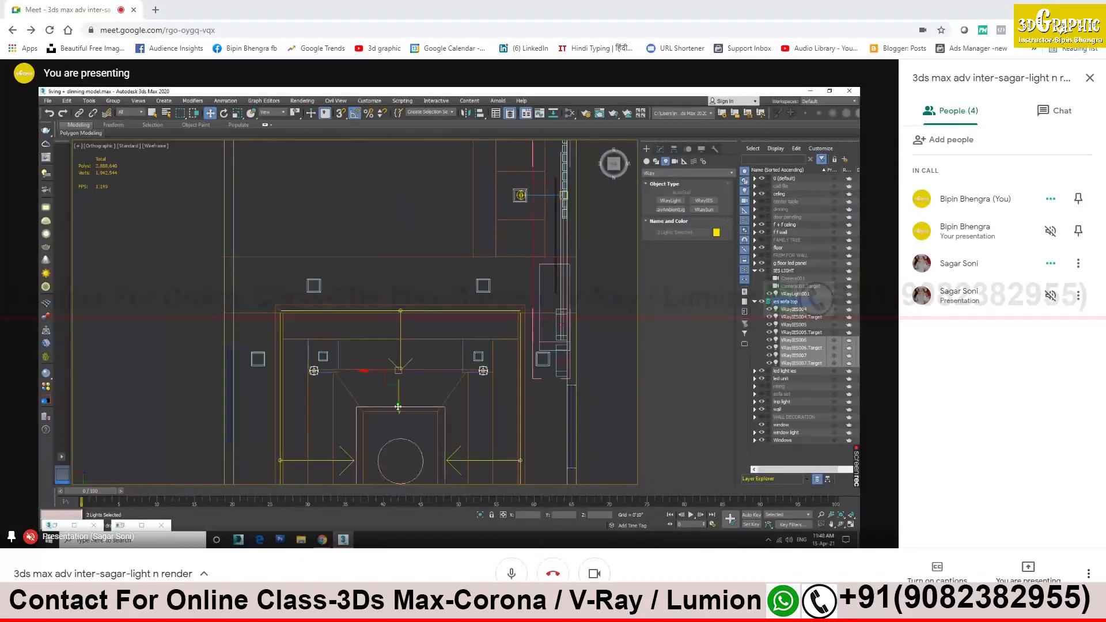
left_click_drag(396, 340, 395, 322)
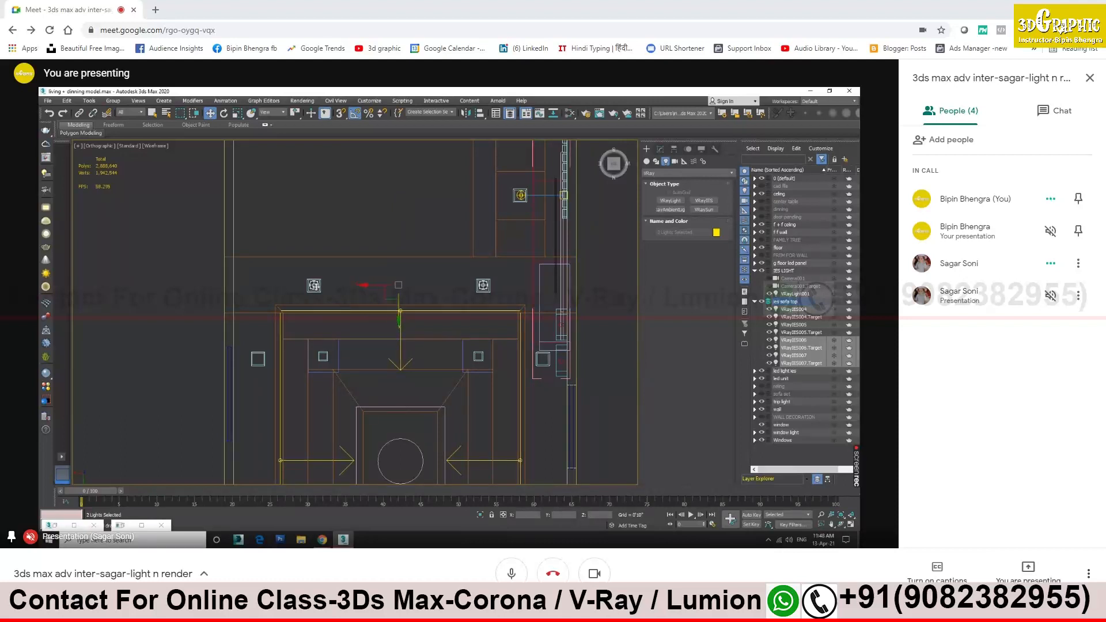
scroll(314, 285, "up", 5)
scroll(438, 277, "down", 5)
Select one far-edge IES light with its target and clone it onto the nearest downlight along the cove's side away from the wall unit
left_click(438, 278)
scroll(403, 276, "up", 10)
left_click(496, 238)
scroll(478, 230, "down", 8)
left_click_drag(471, 227, 387, 227, "shift")
left_click(450, 350)
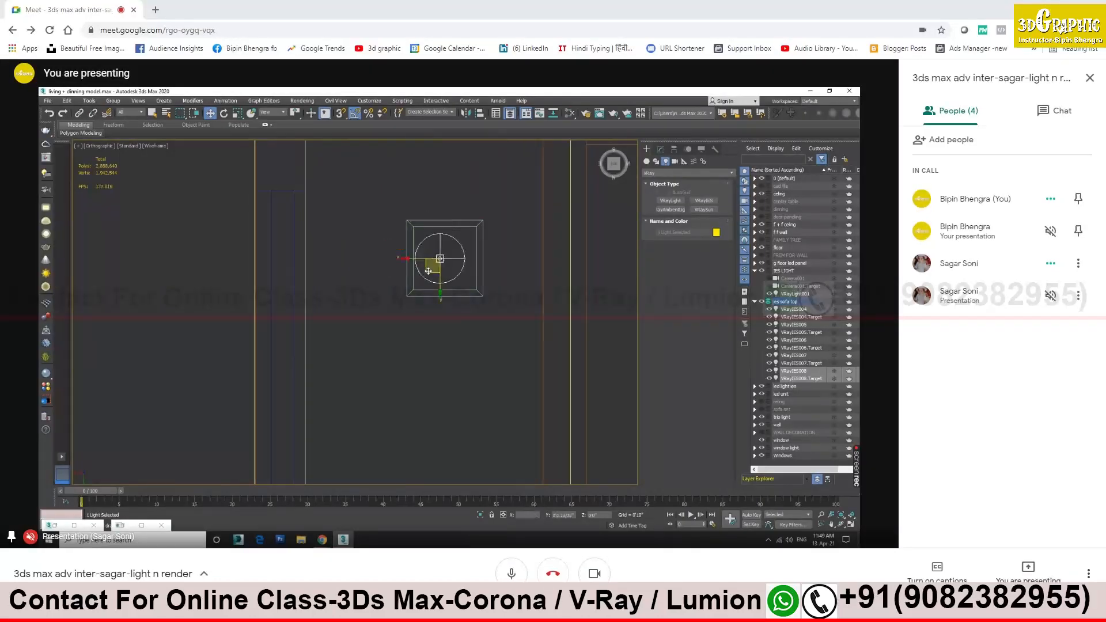
Clone that side light with its target onto the second downlight along the same side and centre it in the fixture
scroll(492, 247, "down", 5)
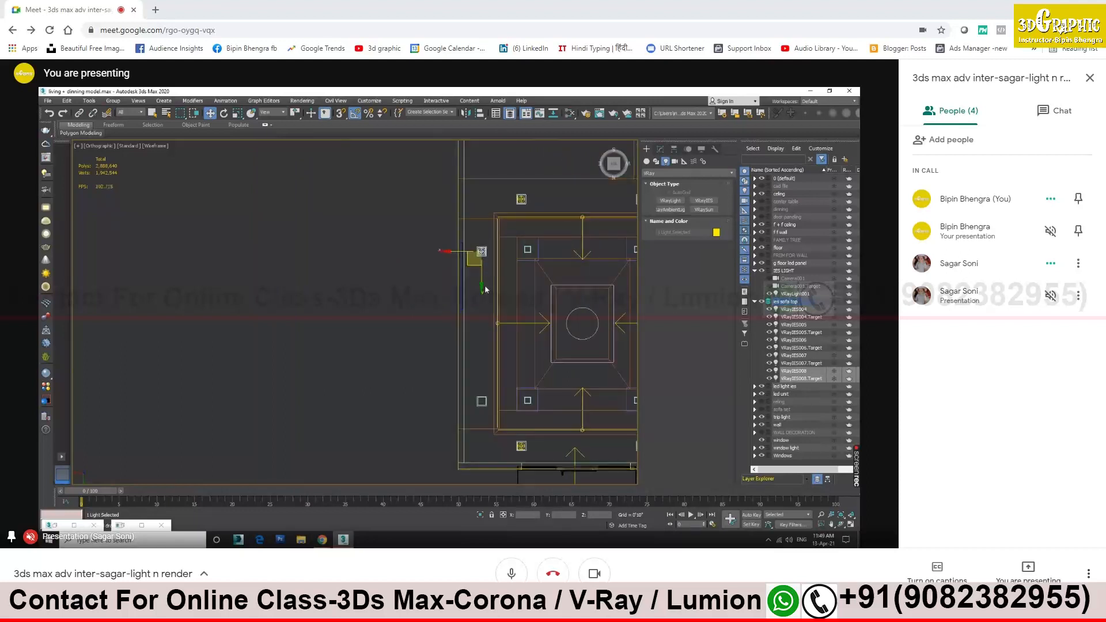
left_click_drag(484, 284, 503, 433)
left_click(457, 350)
scroll(456, 352, "up", 5)
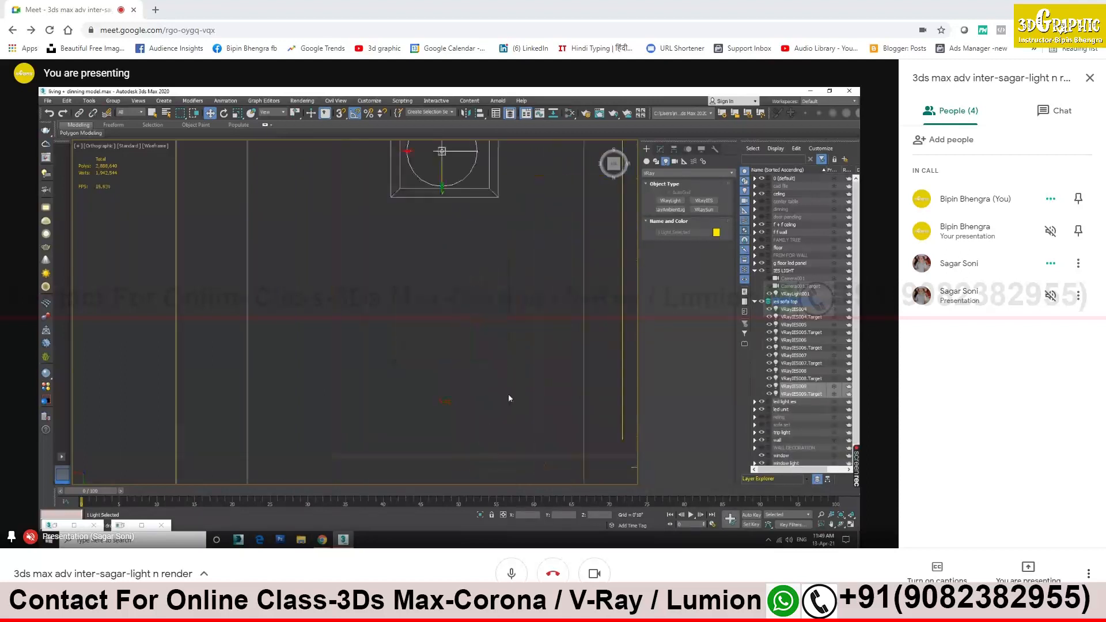
middle_click_drag(481, 217, 461, 409)
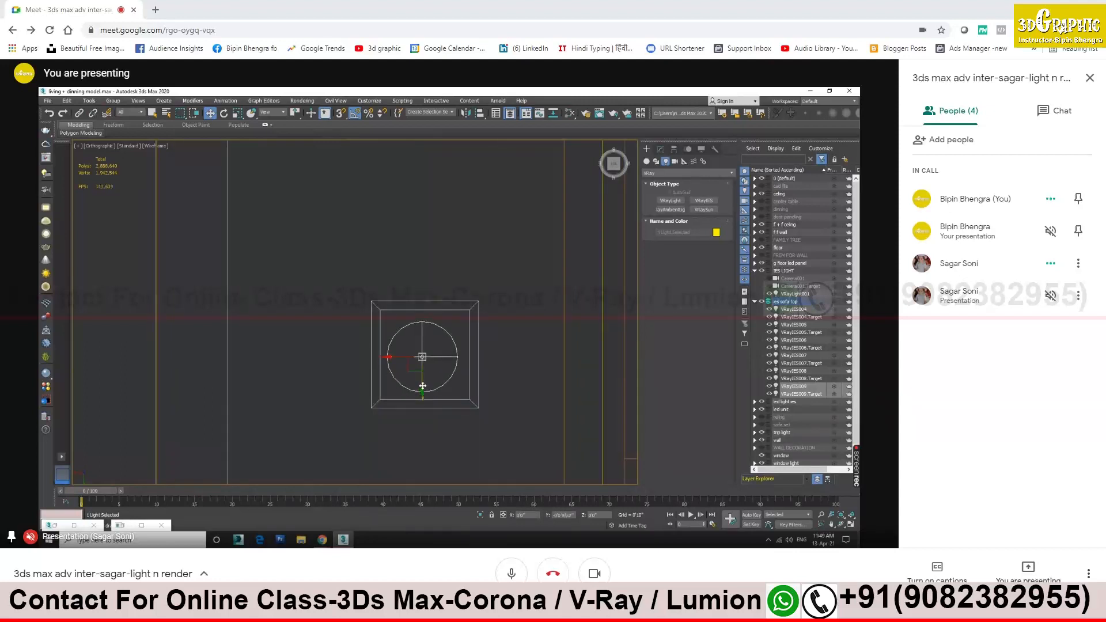
Select both side IES lights with their targets, clone them across the cove, and align the copies with the opposite pair of downlights
scroll(425, 391, "down", 4)
middle_click_drag(435, 370, 470, 390)
scroll(322, 248, "up", 6)
middle_click_drag(340, 193, 439, 410)
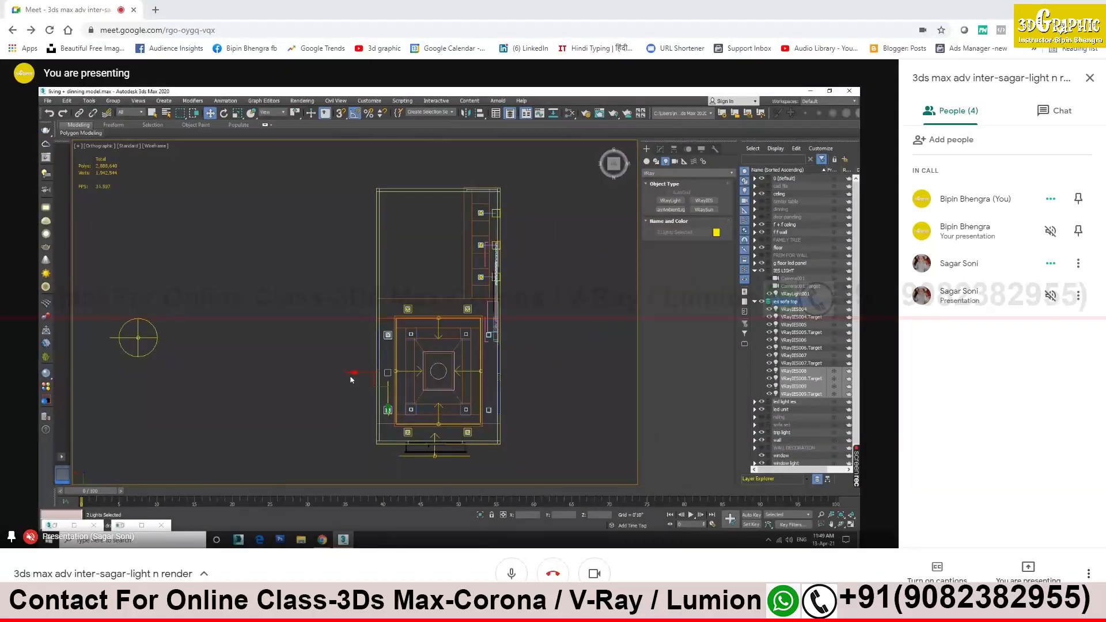
left_click_drag(353, 372, 452, 373, "shift")
left_click(457, 349)
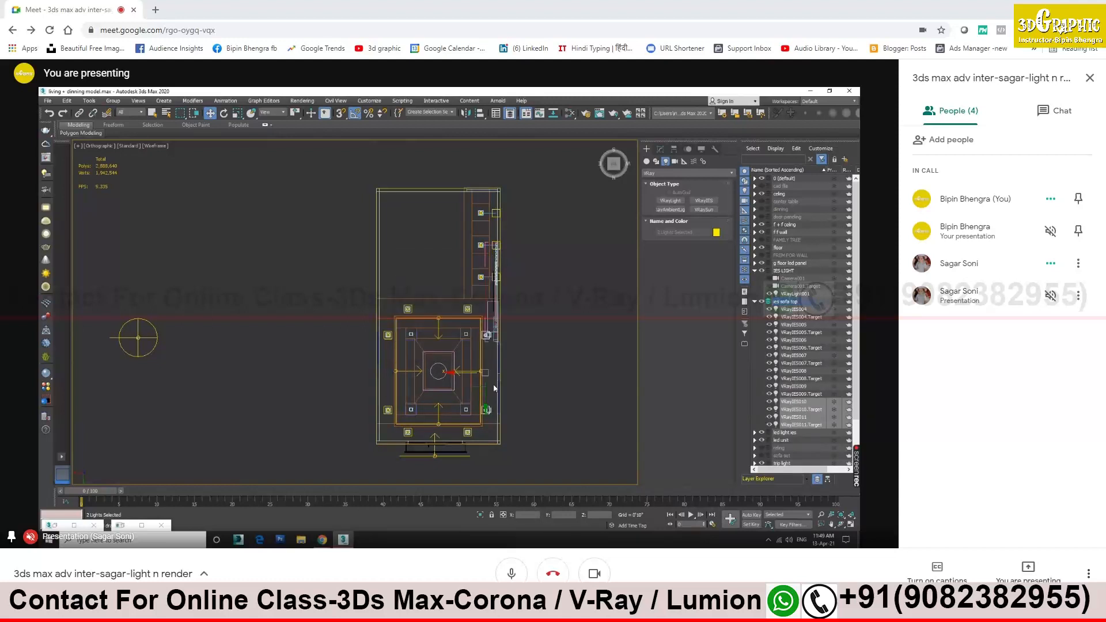
scroll(420, 297, "up", 6)
scroll(420, 253, "down", 3)
left_click_drag(369, 191, 388, 200)
Clone one wall-unit-side IES light with its target onto the nearest inner corner downlight of the ceiling cove
scroll(417, 230, "down", 7)
middle_click_drag(415, 269, 521, 311)
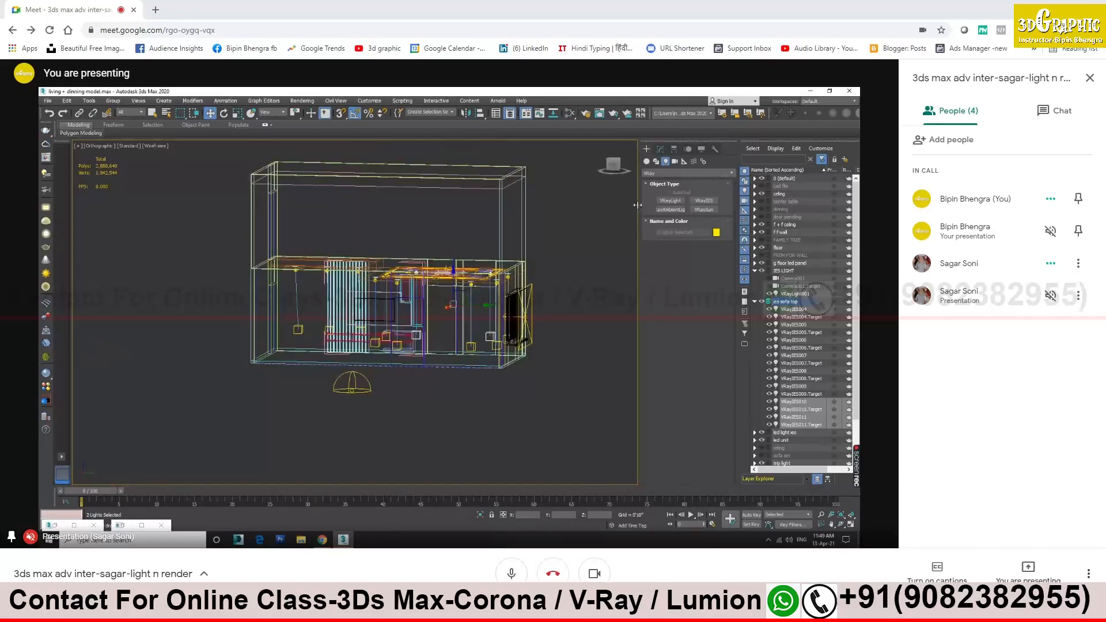
left_click(612, 167)
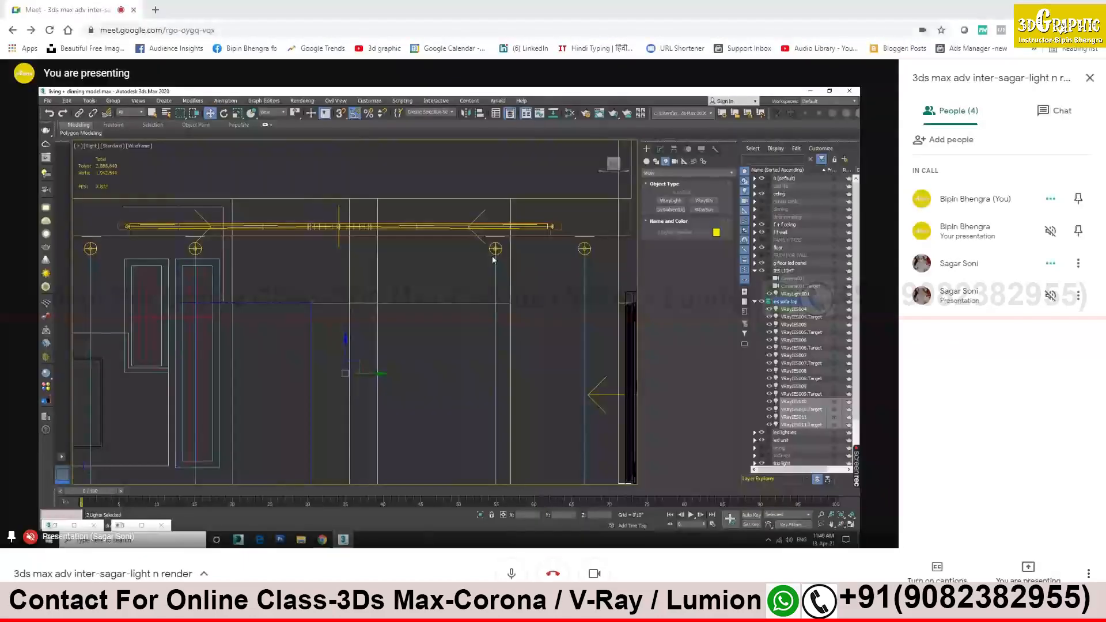
middle_click_drag(494, 288, 479, 324, "alt")
left_click(618, 167)
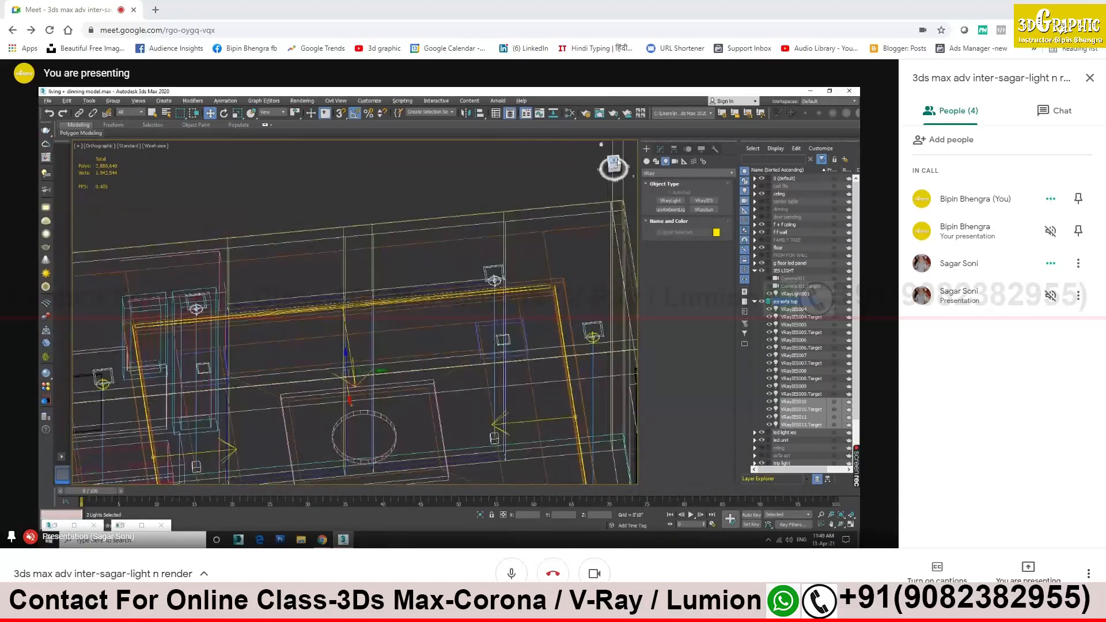
left_click(618, 163)
left_click(527, 278, "alt")
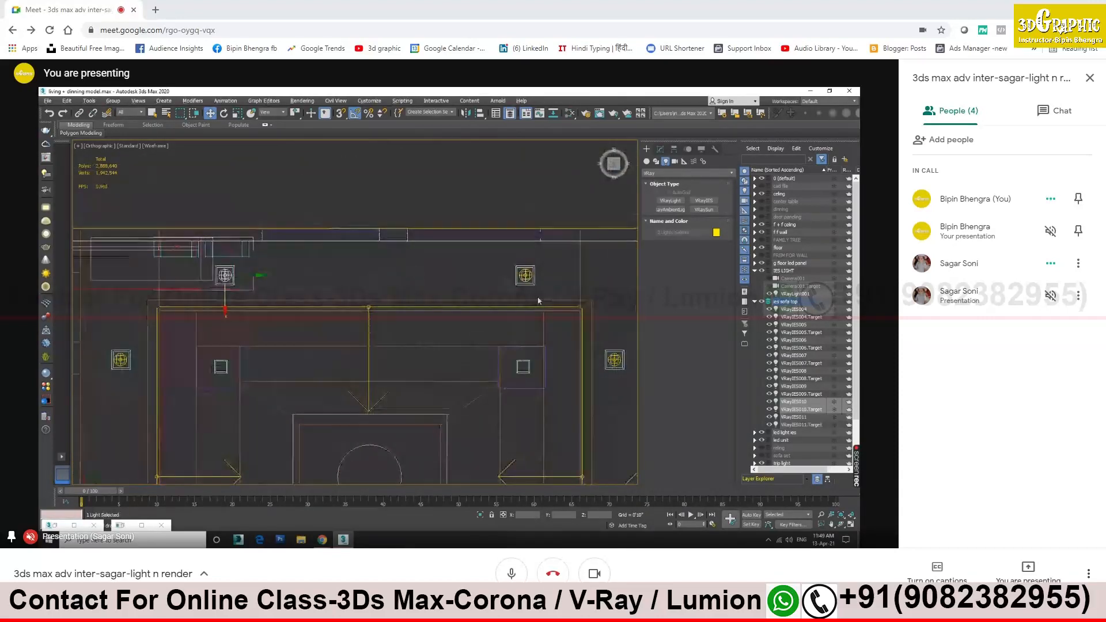
left_click_drag(242, 303, 240, 395, "shift")
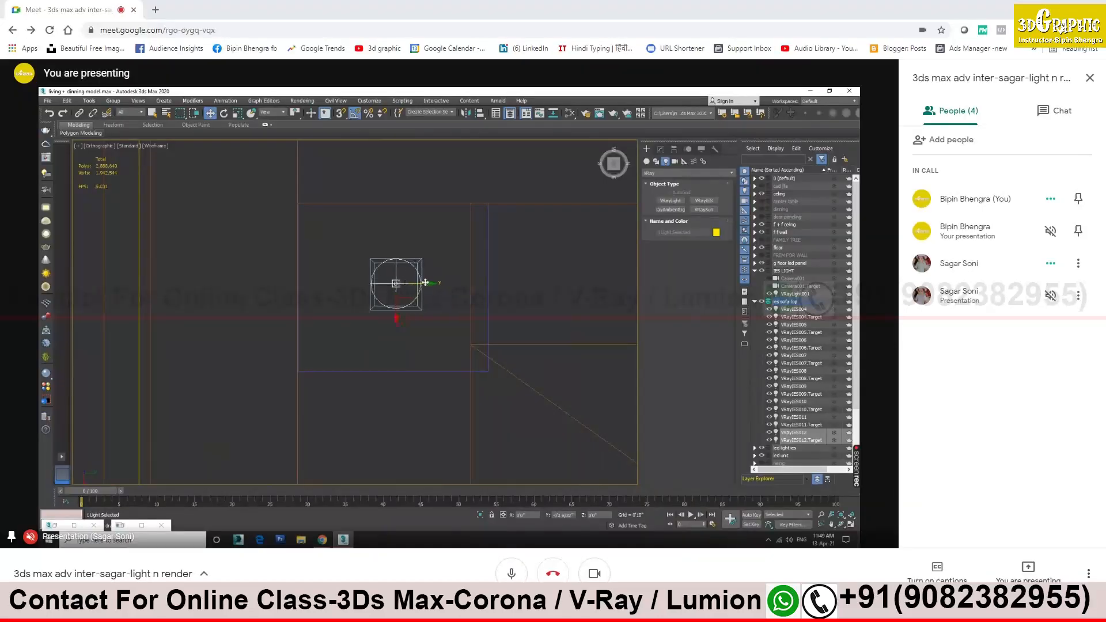
scroll(426, 286, "down", 5)
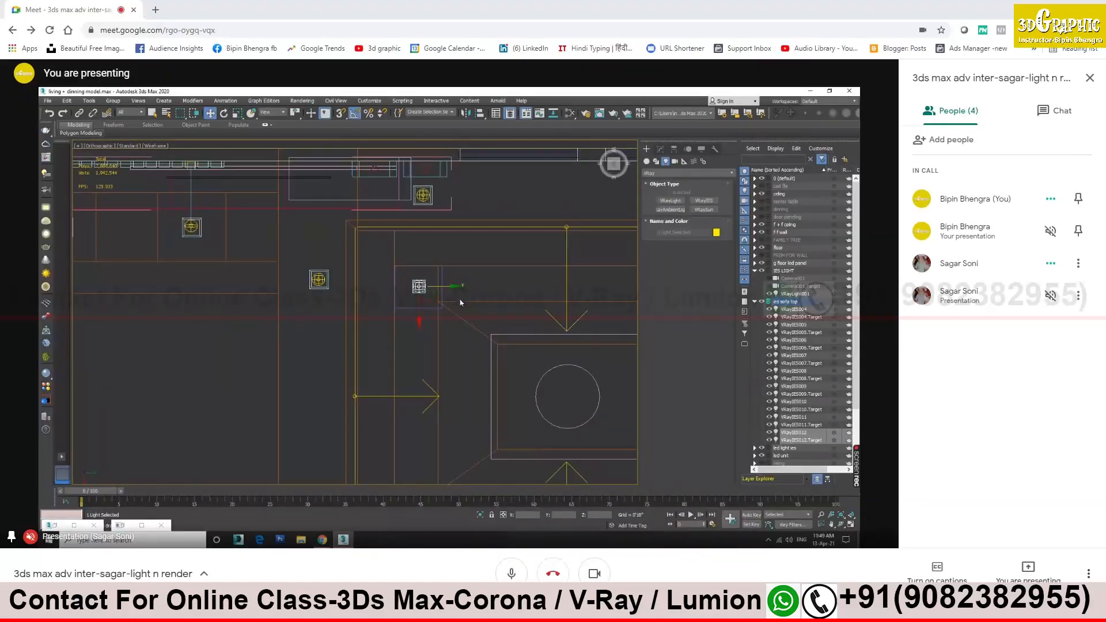
Clone the inner corner light with its target onto the other inner downlight in the same row and align it there
middle_click_drag(461, 303, 382, 320)
left_click_drag(373, 305, 618, 321, "shift")
left_click(452, 350)
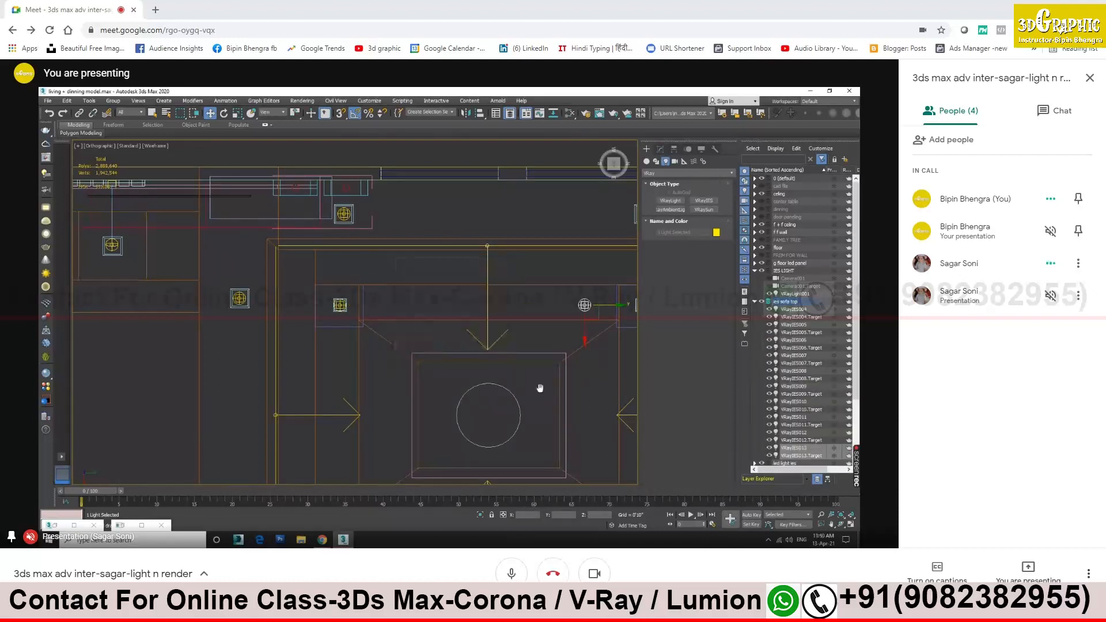
middle_click_drag(540, 388, 381, 385)
left_click_drag(450, 318, 508, 318)
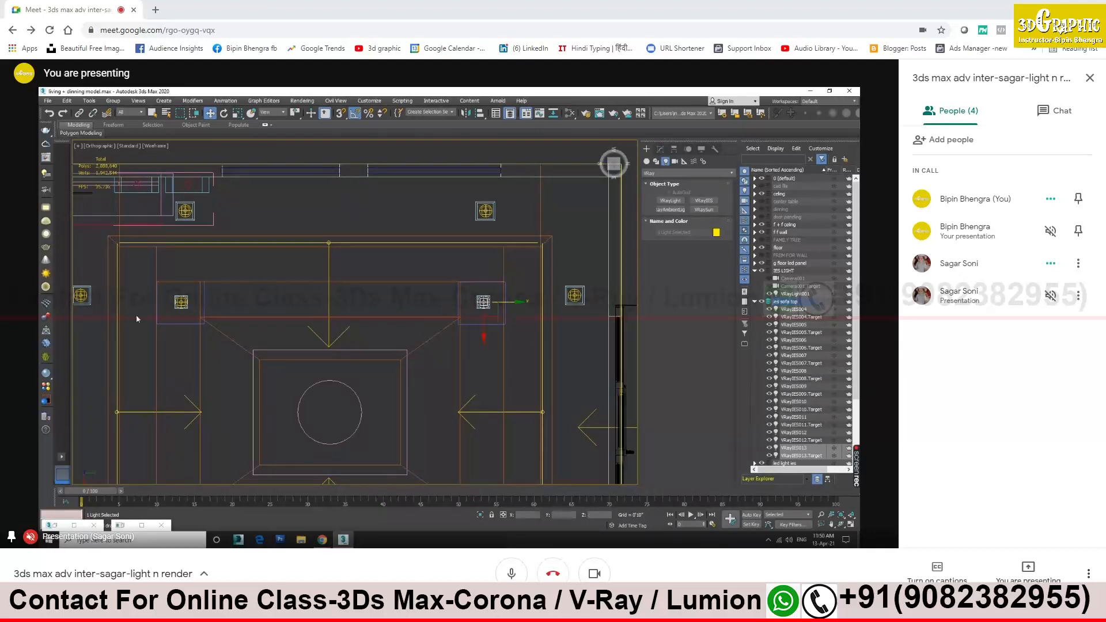
Select both inner corner IES lights with their targets and clone them onto the two remaining inner corner downlights
scroll(174, 292, "up", 10)
left_click_drag(272, 431, 226, 386, "ctrl")
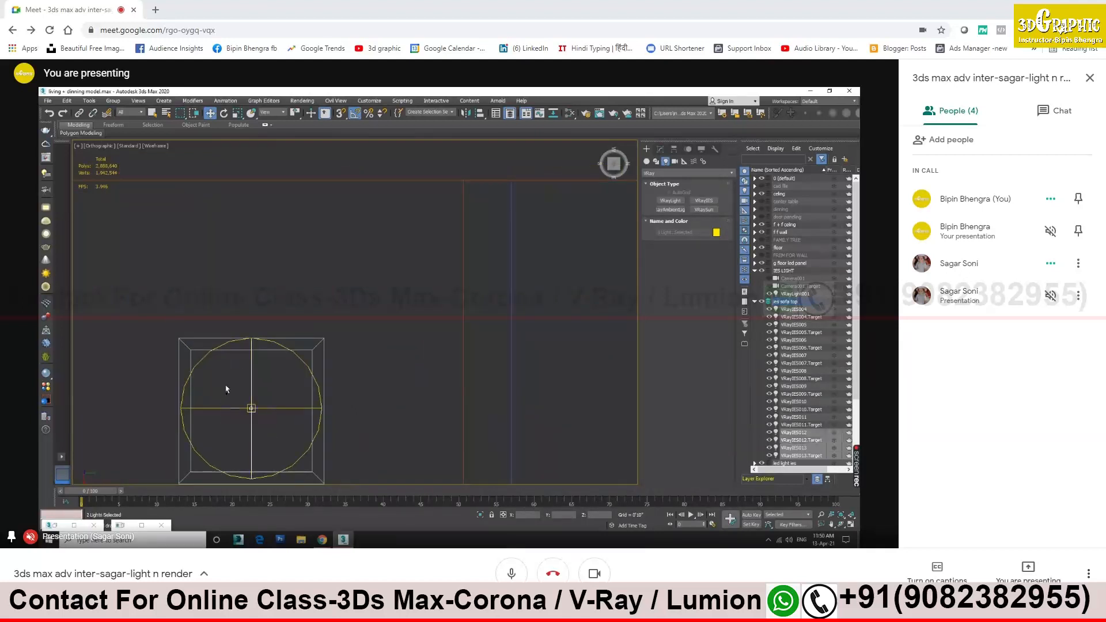
scroll(281, 376, "down", 10)
middle_click_drag(460, 400, 435, 211)
left_click_drag(401, 214, 444, 439)
left_click(447, 349)
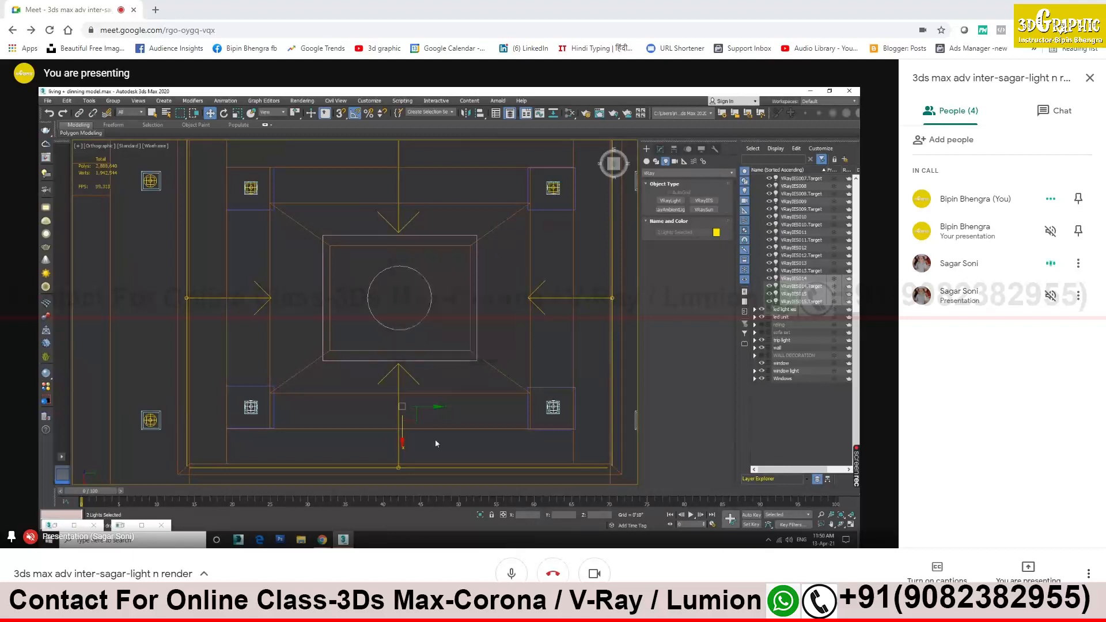
scroll(436, 438, "up", 2)
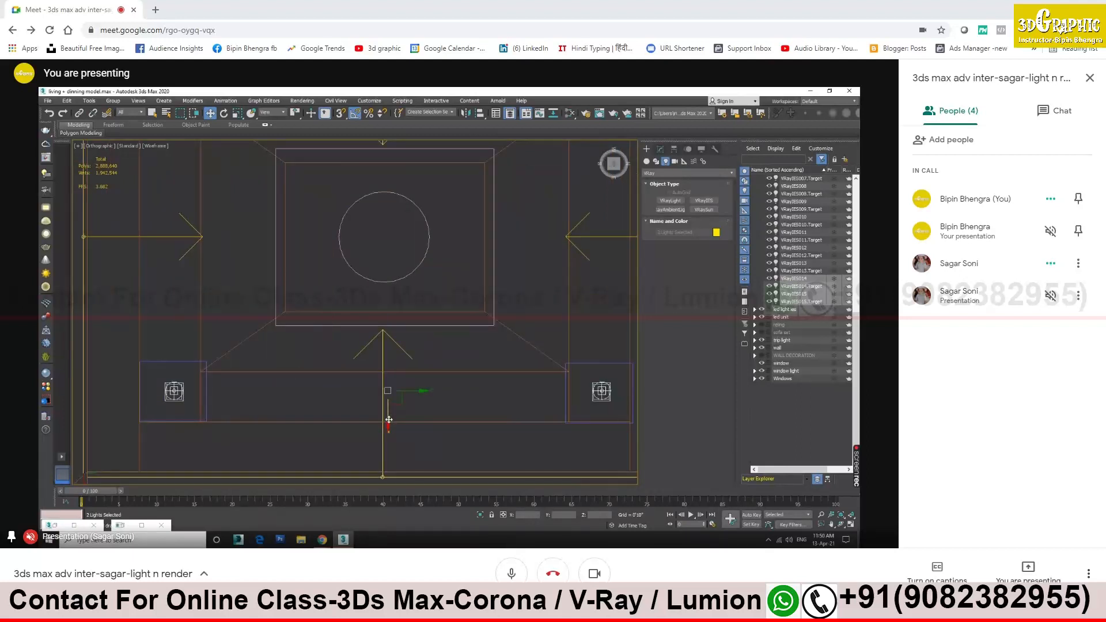
In the side view, select the overlapping inner and outer cove IES lights nearest the window together with their targets
scroll(389, 419, "down", 5)
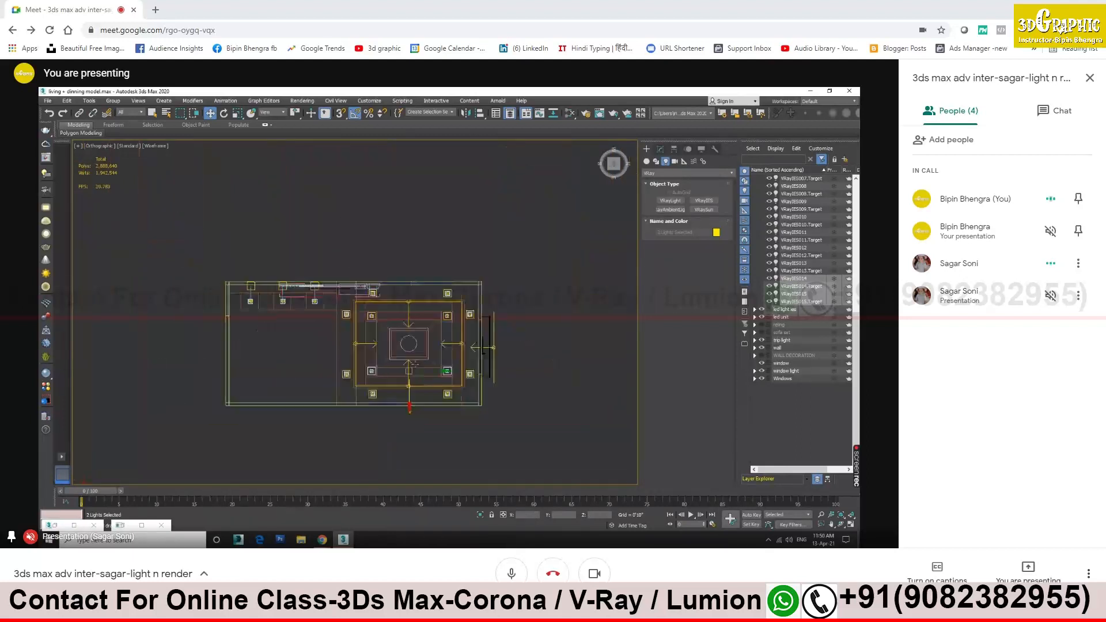
middle_click_drag(432, 383, 441, 308, "alt")
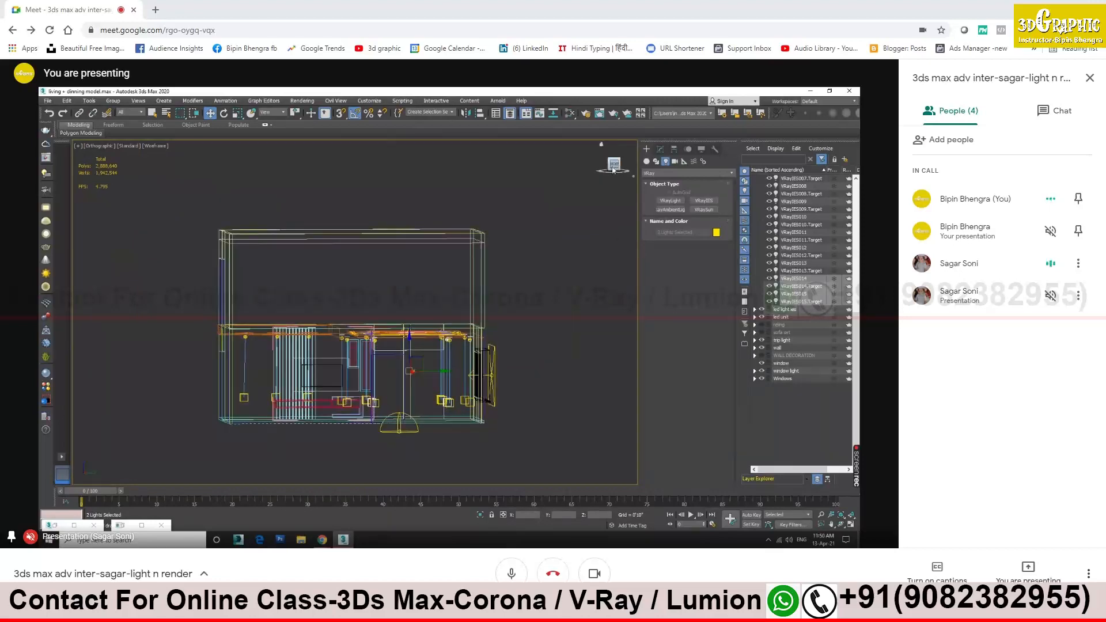
scroll(457, 365, "up", 5)
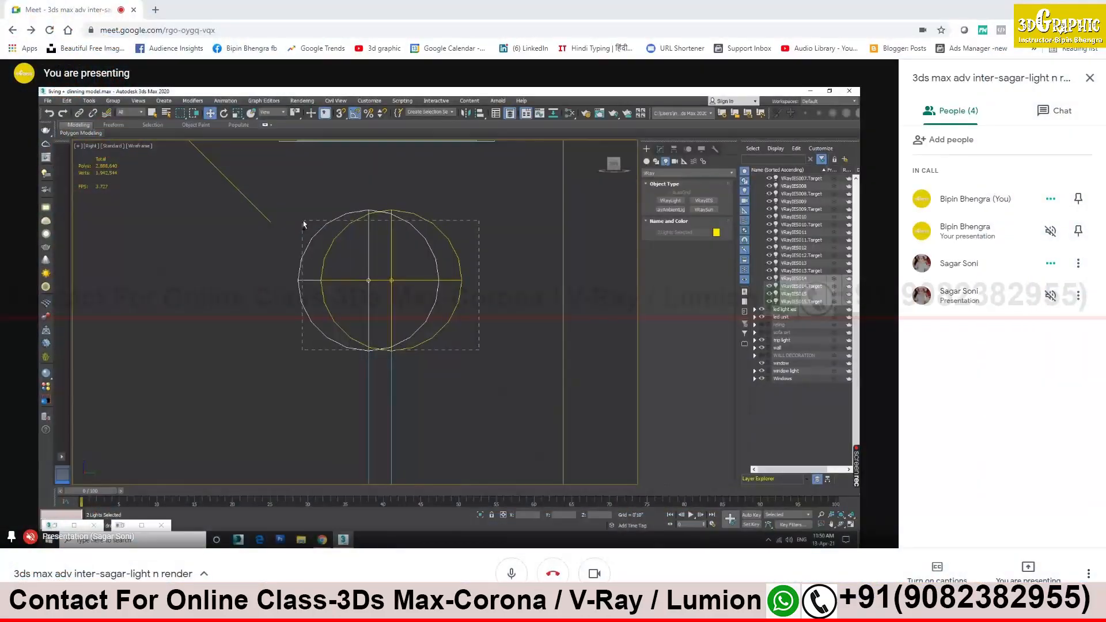
scroll(378, 291, "down", 10)
scroll(371, 360, "up", 5)
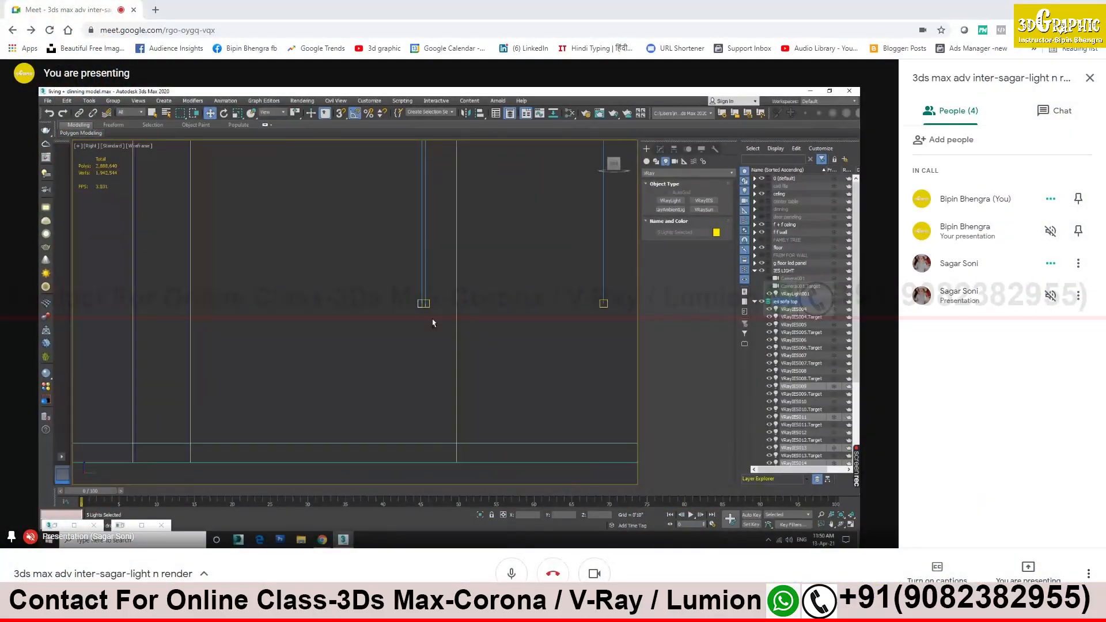
left_click_drag(432, 320, 412, 284, "ctrl")
Add the overlapping IES lights and targets on the cove side farther from the window to the selection
scroll(412, 286, "down", 5)
scroll(198, 277, "up", 4)
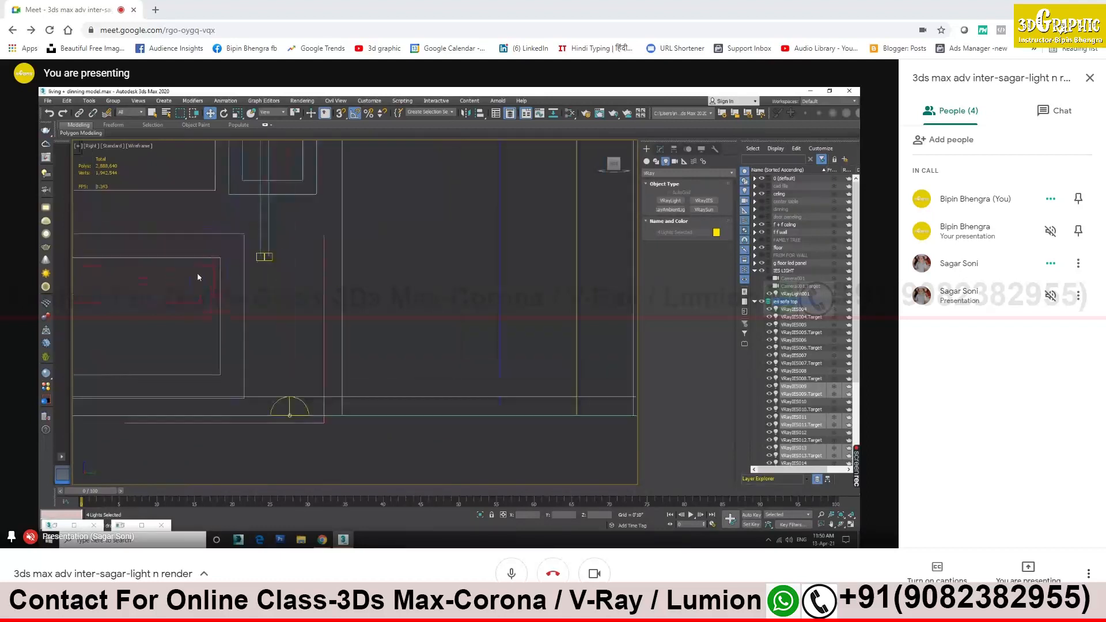
middle_click_drag(273, 258, 323, 379)
left_click_drag(317, 380, 308, 365, "ctrl")
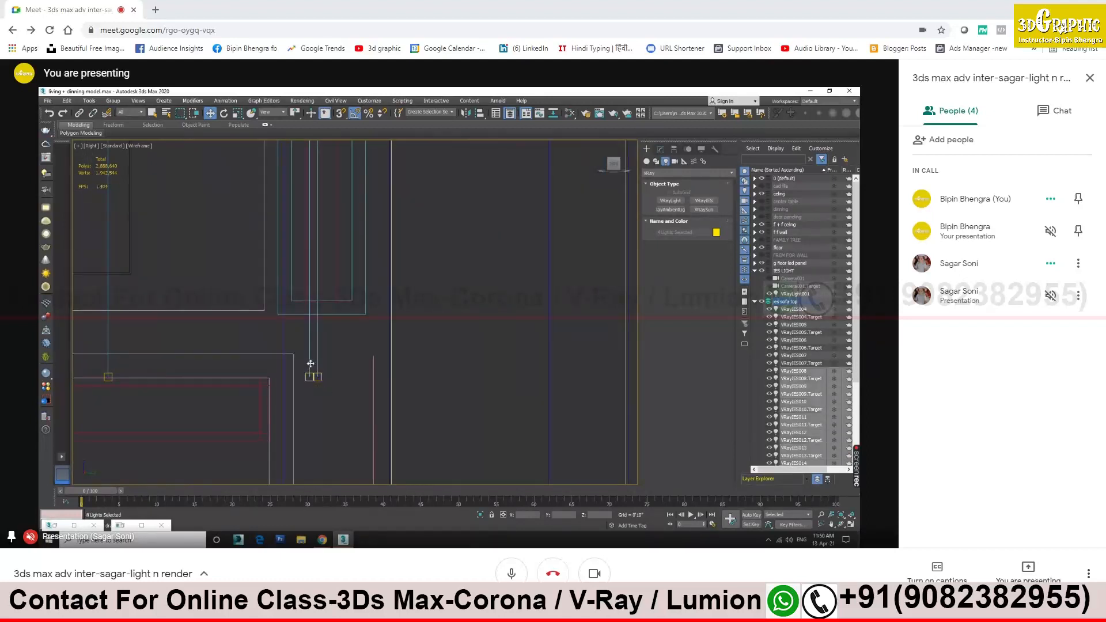
scroll(320, 359, "down", 5)
scroll(337, 340, "up", 4)
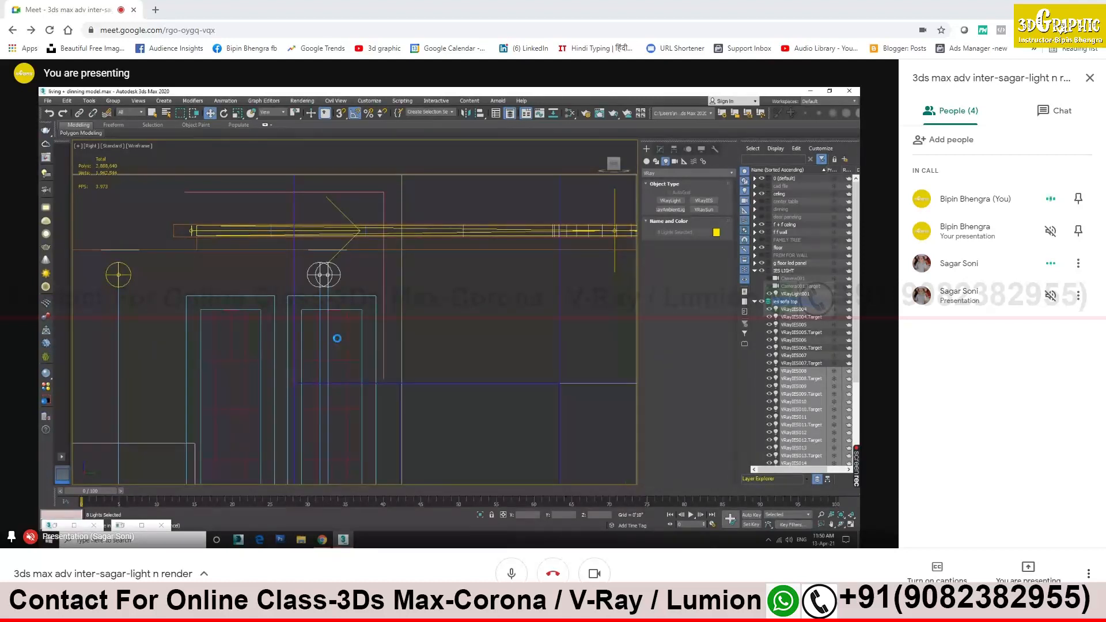
scroll(360, 334, "down", 5)
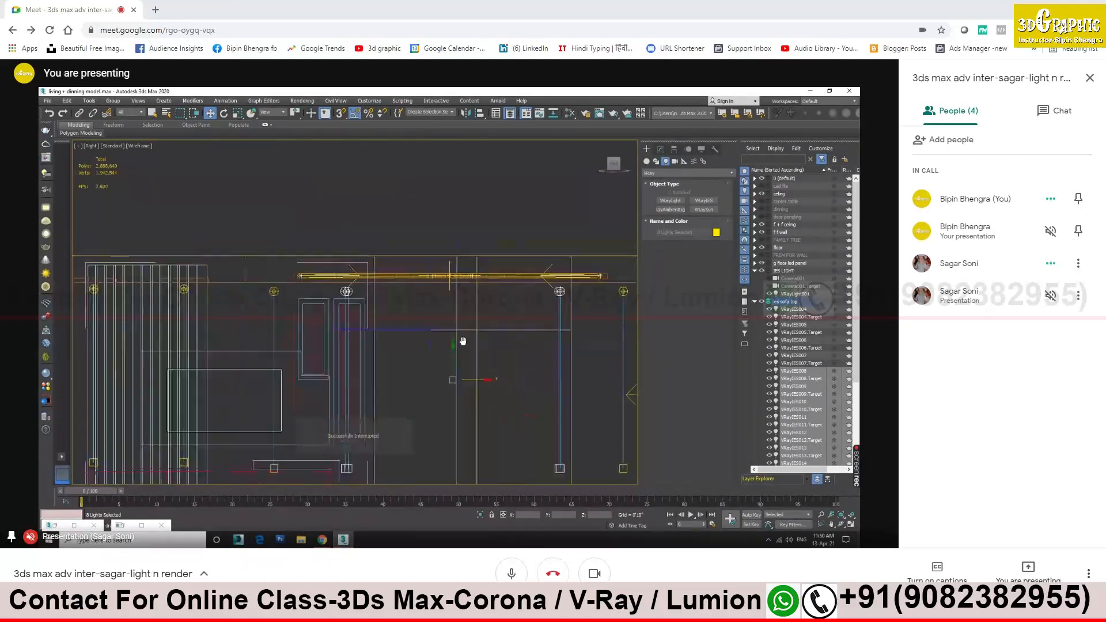
From the top view, remove the outer downlights from the selection, keeping only the four inner corner IES lights and targets
middle_click_drag(381, 348, 388, 409, "alt")
left_click(615, 165)
left_click_drag(549, 479, 287, 450, "alt")
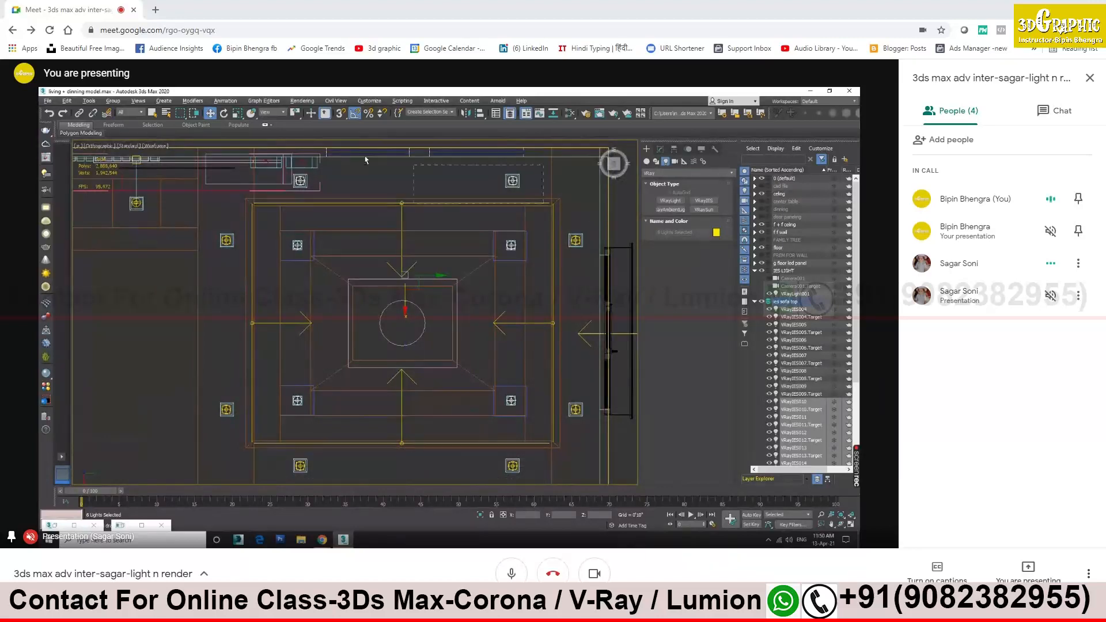
left_click_drag(262, 153, 262, 152, "alt")
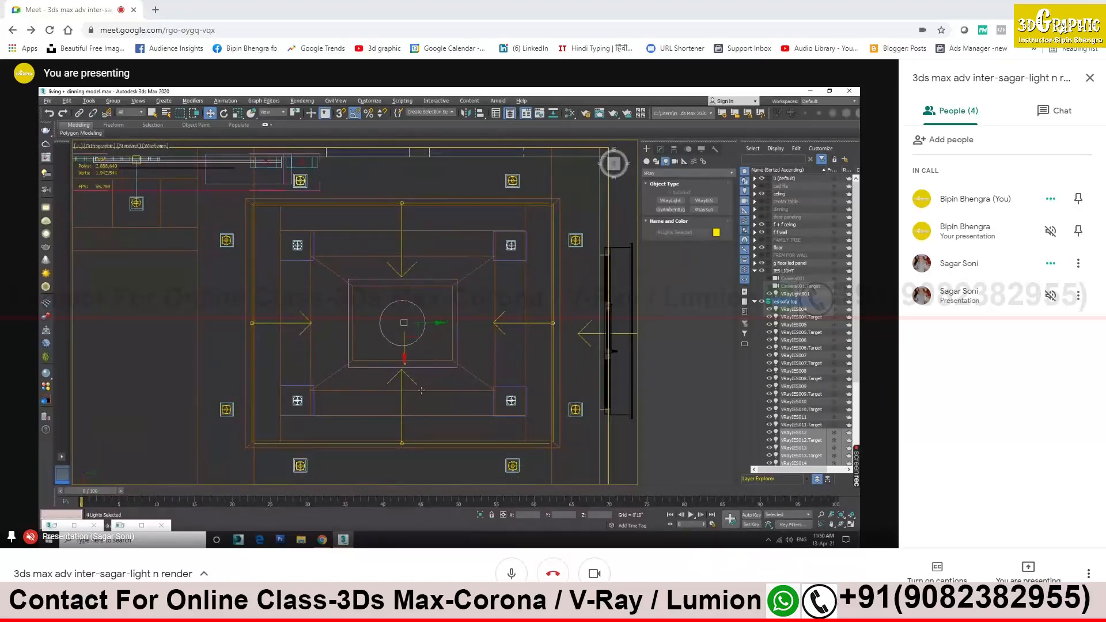
Raise the four inner corner IES lights with their targets slightly in the side view, and clear the selection
middle_click_drag(421, 390, 464, 251, "alt")
left_click_drag(346, 366, 349, 353)
scroll(452, 354, "down", 5)
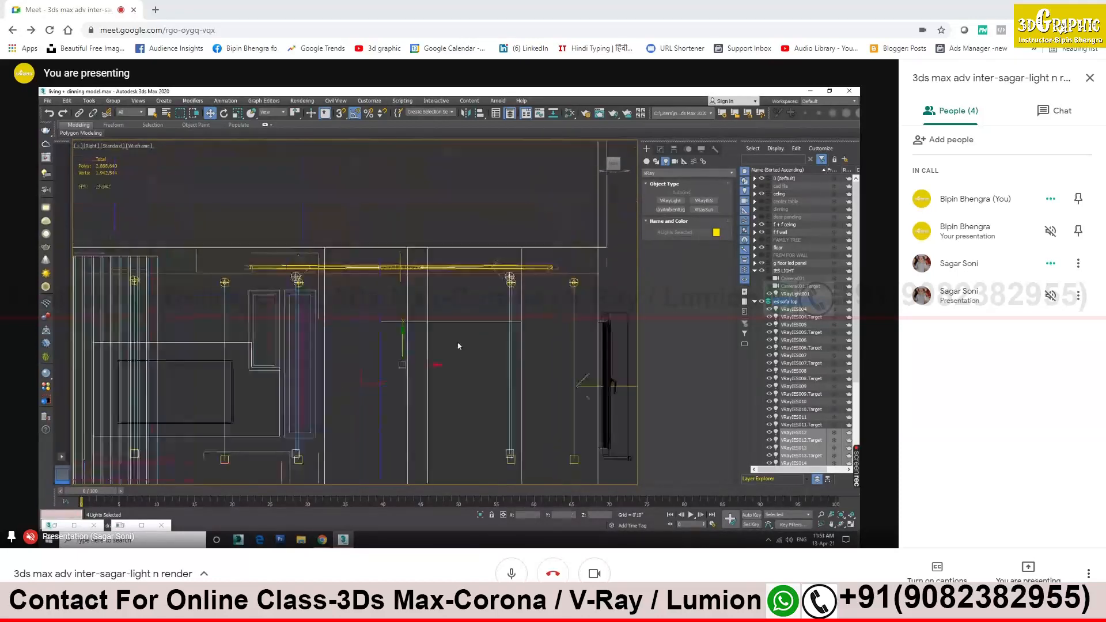
middle_click_drag(451, 358, 461, 384, "alt")
middle_click_drag(461, 384, 471, 405, "alt")
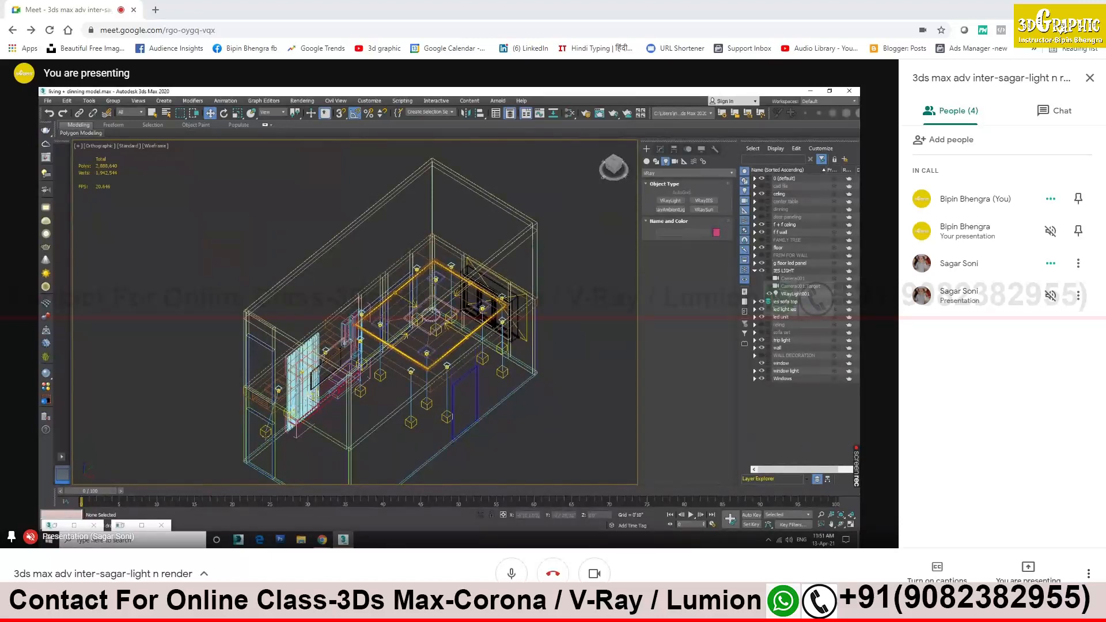
Restore the four-viewport layout, set the camera view to wireframe, and select an IES light beside the slatted wall panel for modifying
scroll(265, 433, "up", 3)
key("alt+w")
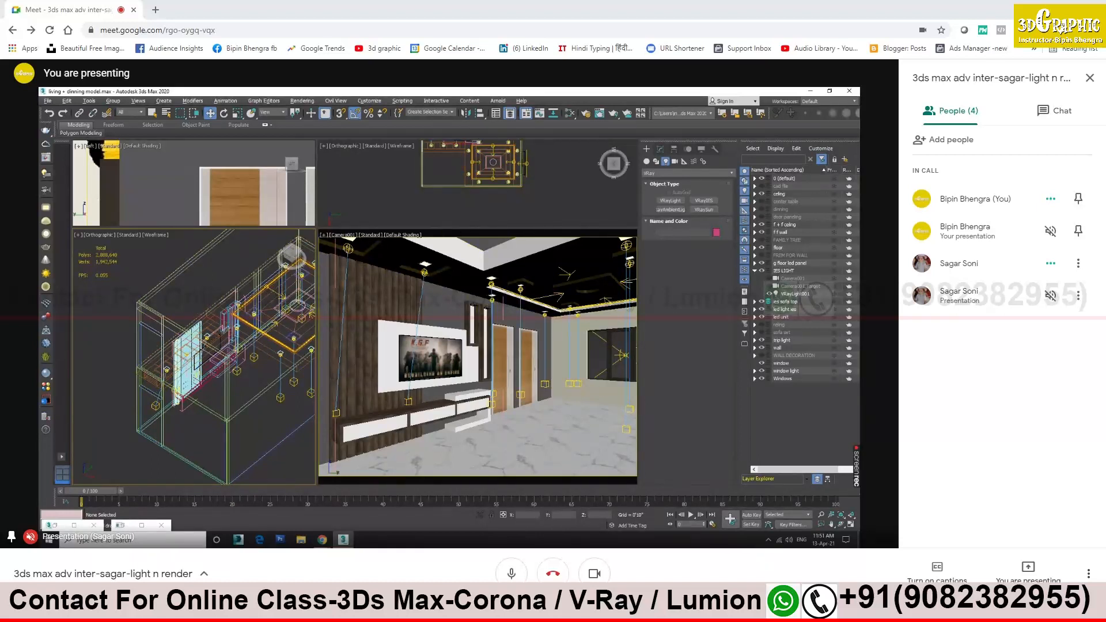
left_click(663, 150)
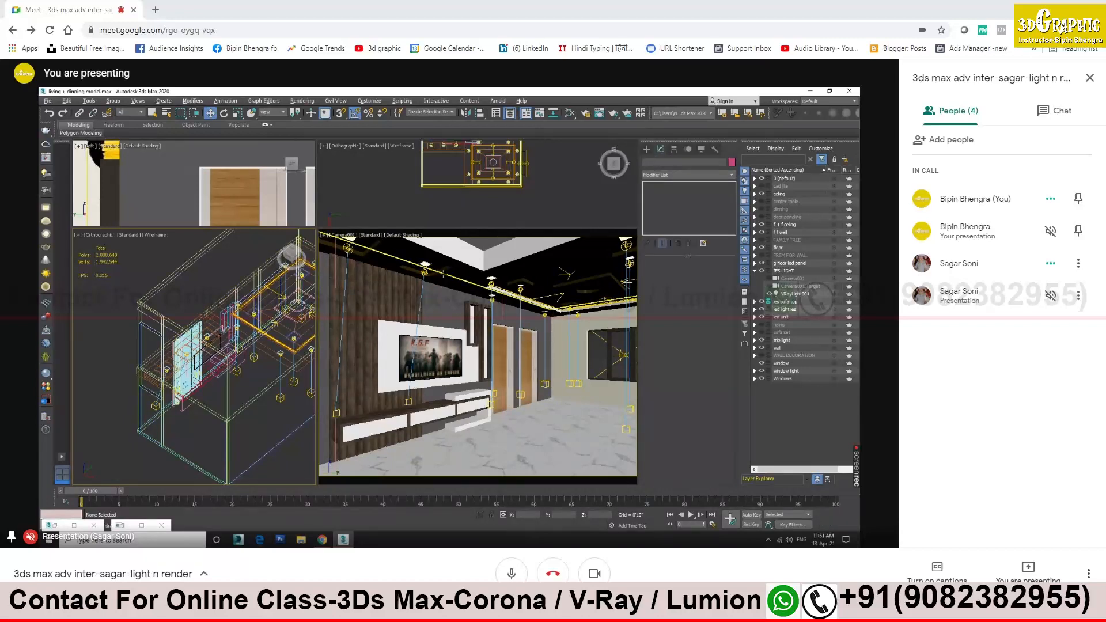
key("F3")
scroll(185, 327, "up", 2)
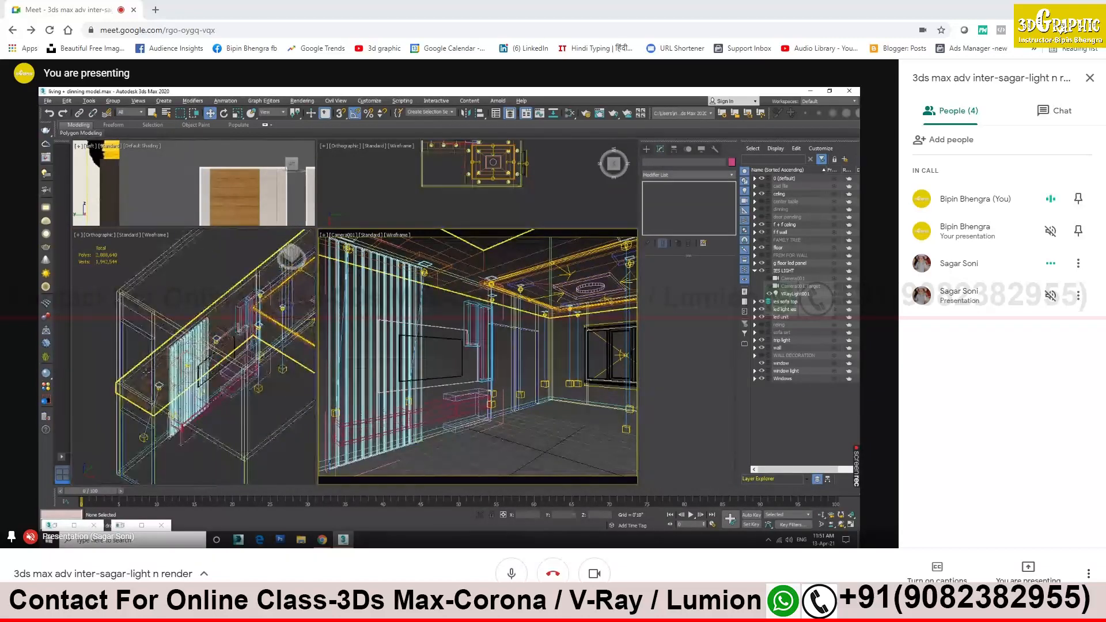
scroll(155, 392, "up", 6)
left_click(208, 331)
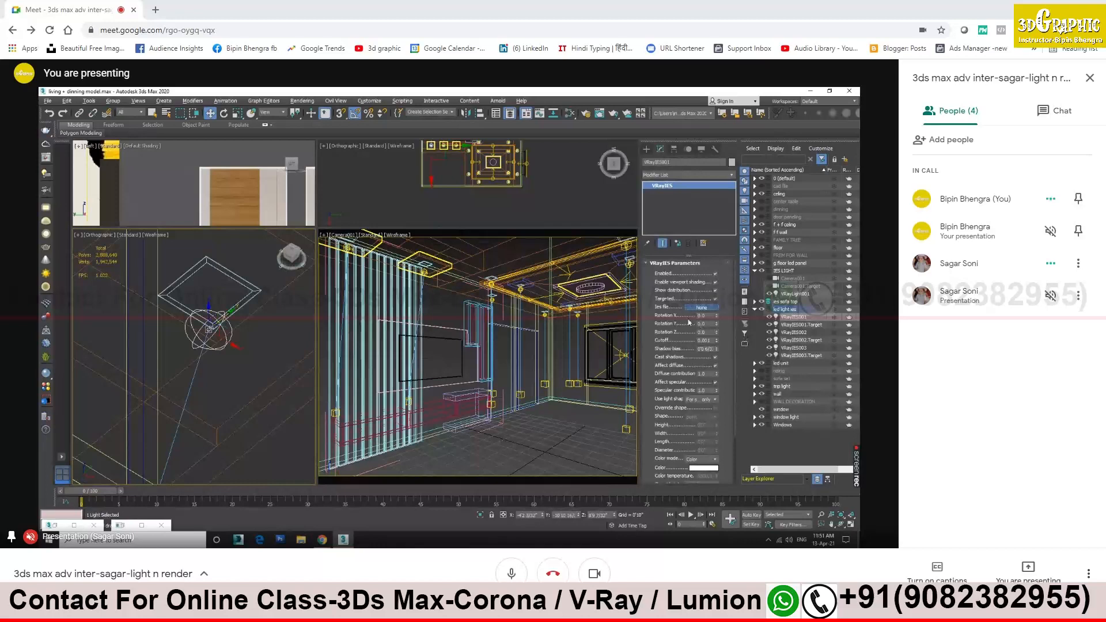
Load 5.ies from the NICE_IES library in Max material on Local Disk (H:) as the selected light's IES file
left_click(702, 307)
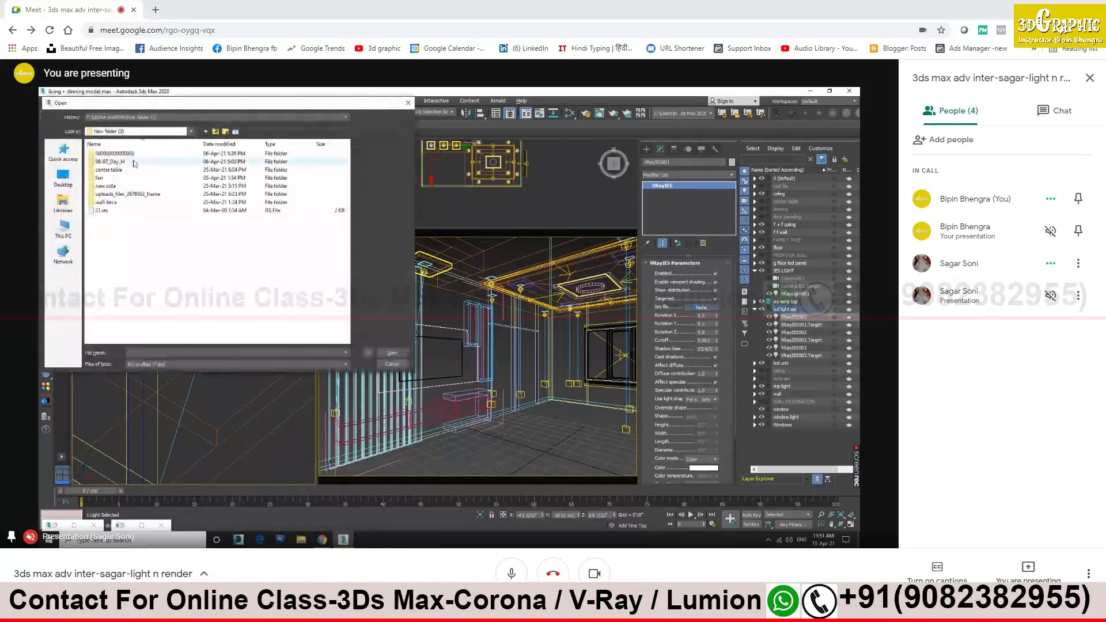
left_click(64, 230)
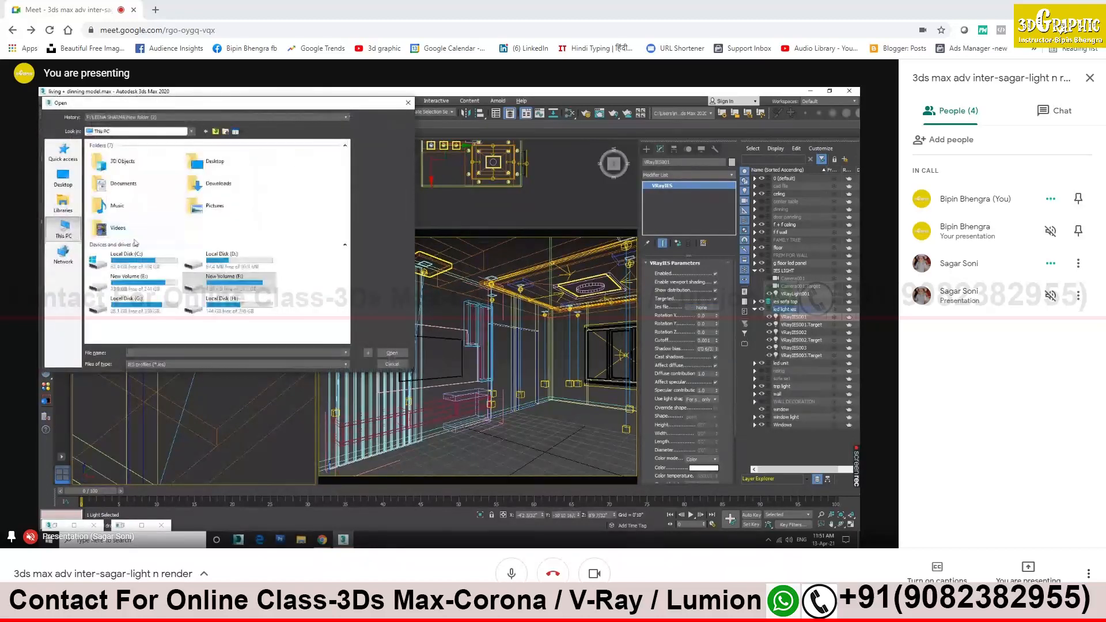
double_click(276, 308)
left_click(109, 205)
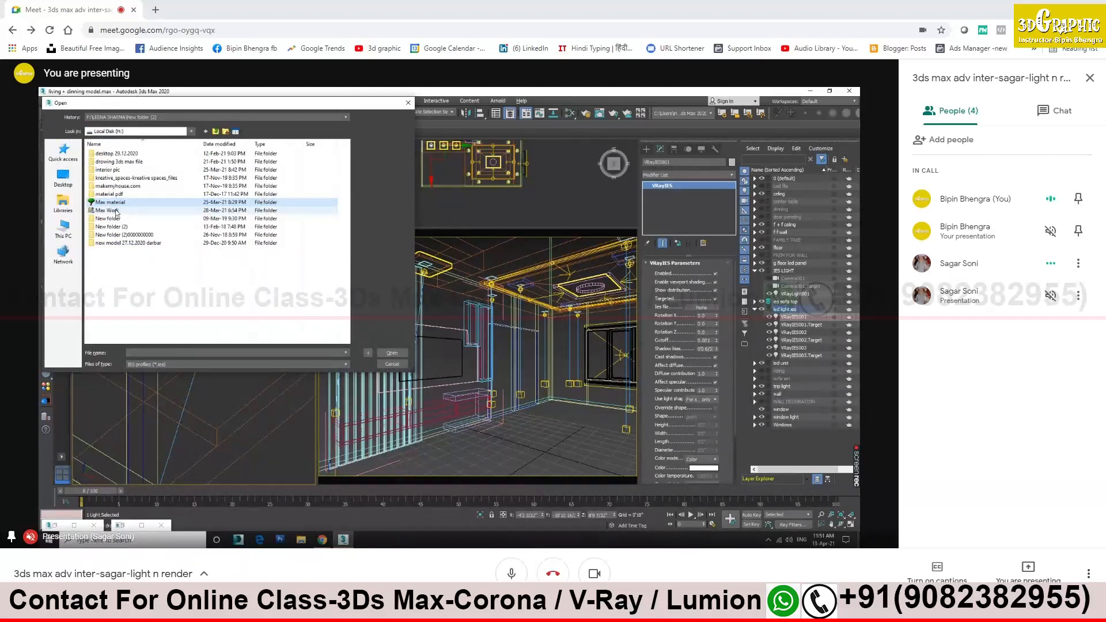
double_click(113, 204)
double_click(118, 210)
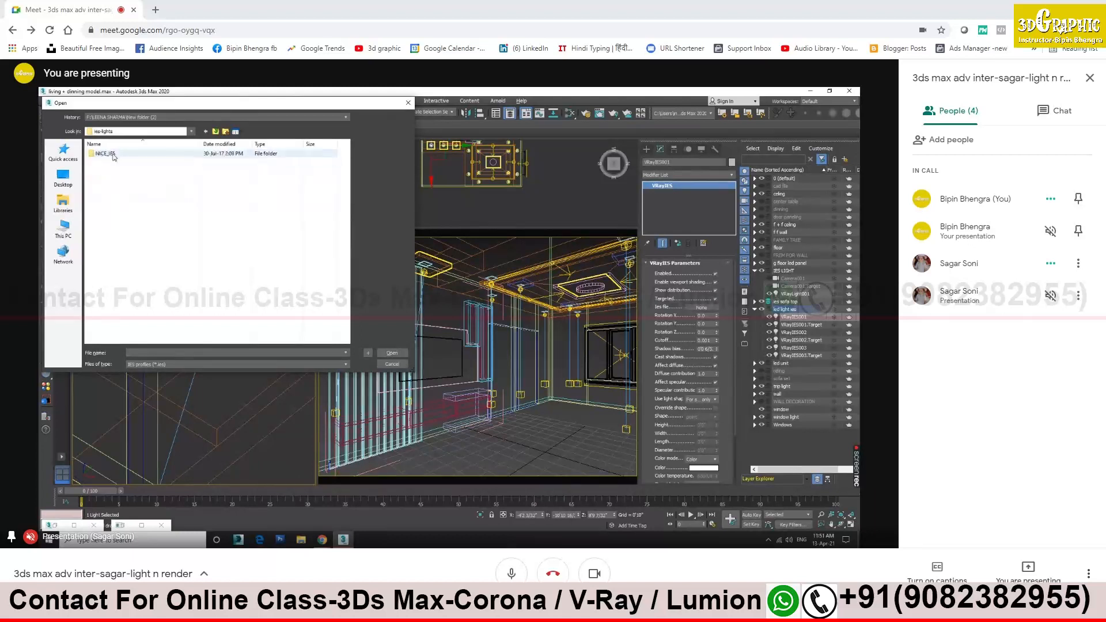
double_click(114, 155)
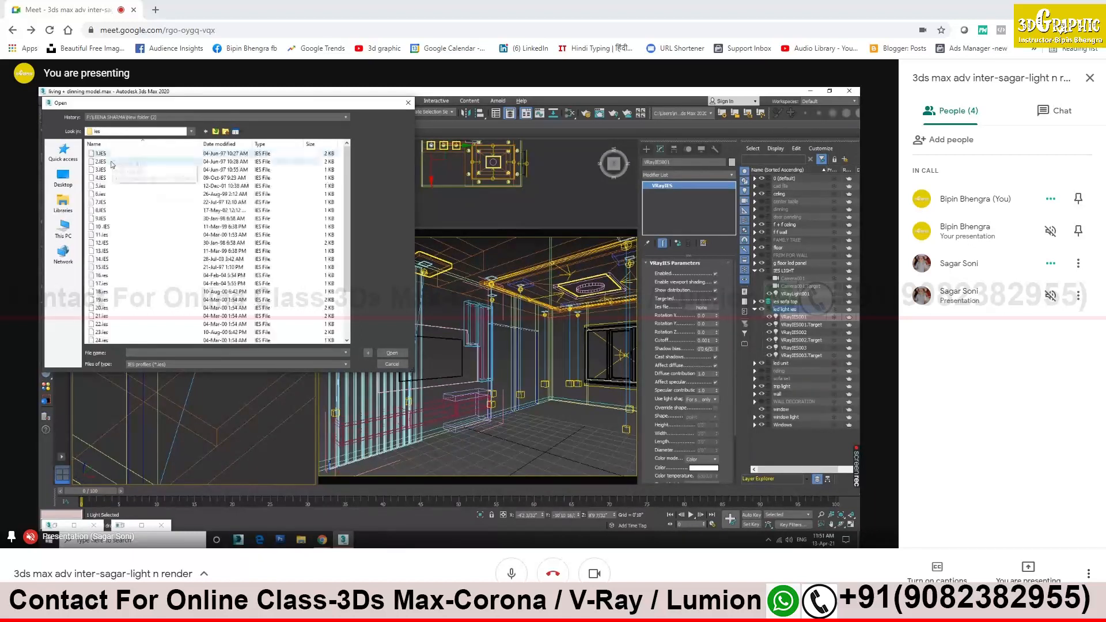
left_click(105, 186)
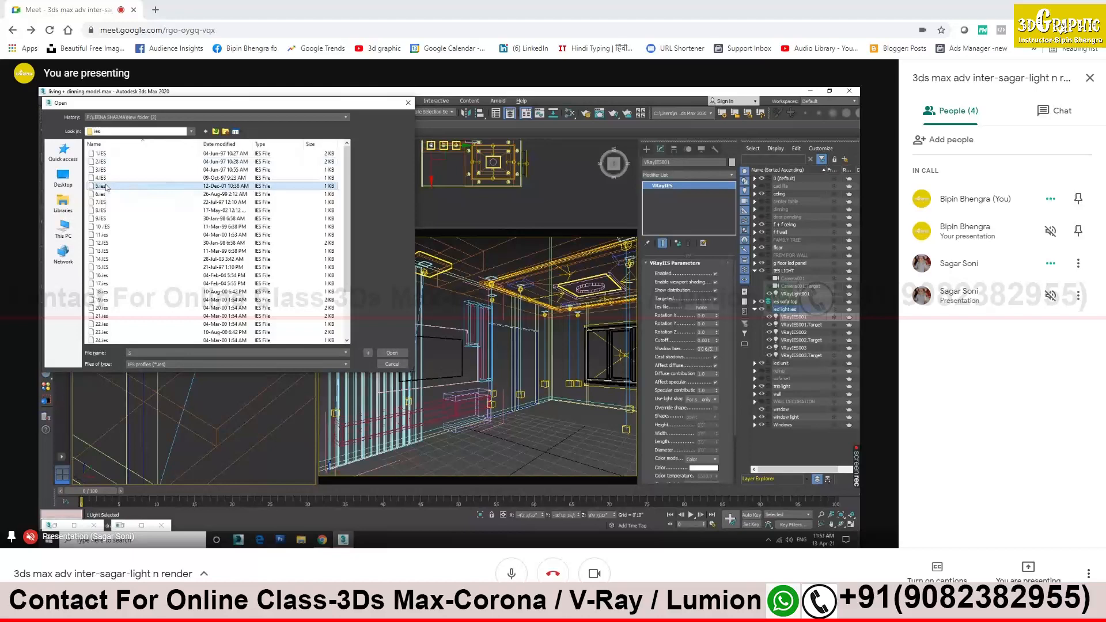
left_click(389, 355)
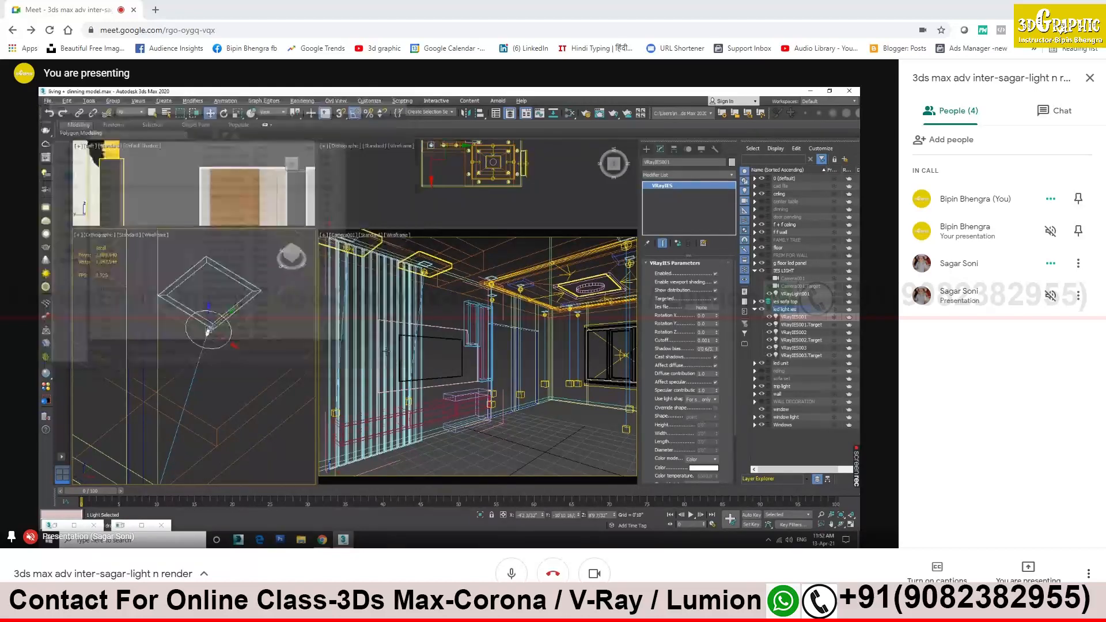
Select one of the inner corner IES downlights of the ceiling cove
scroll(210, 326, "down", 10)
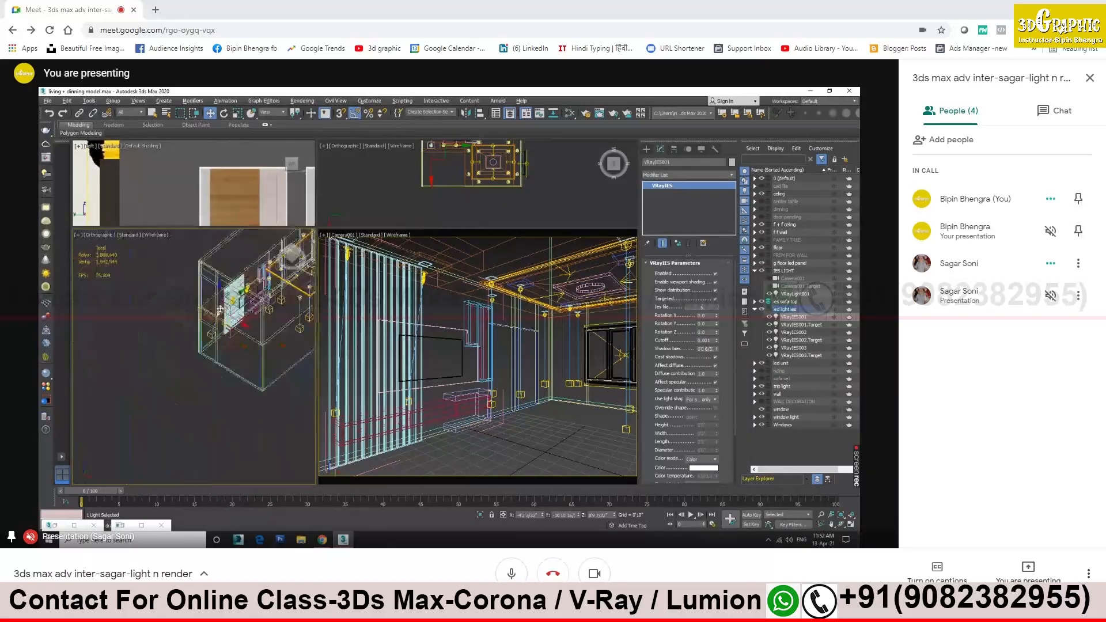
scroll(225, 277, "up", 10)
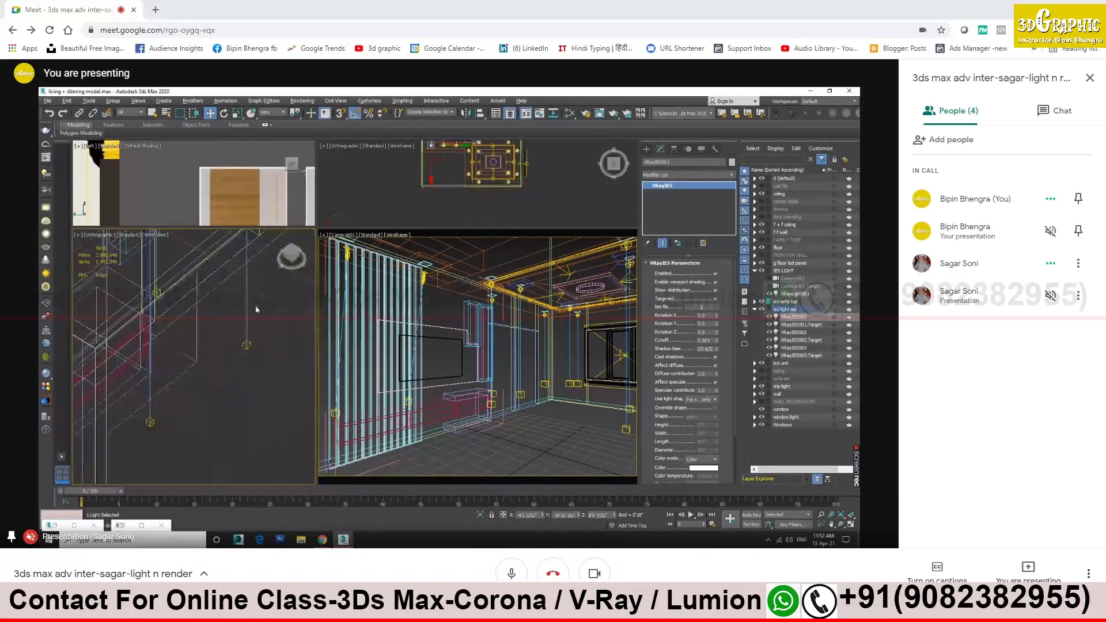
scroll(219, 305, "up", 6)
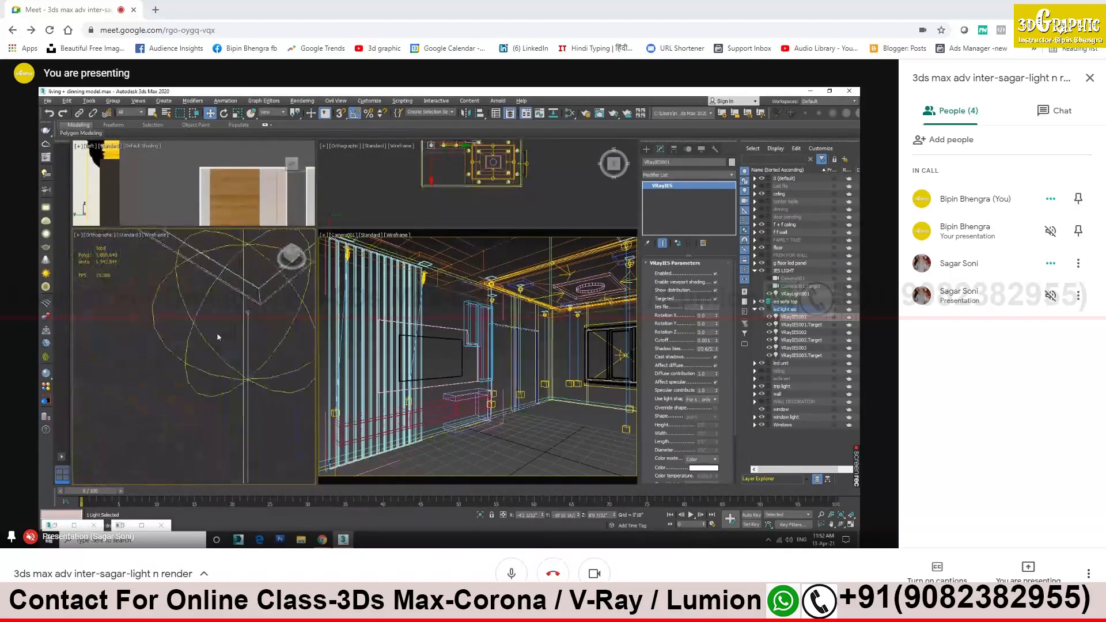
left_click(197, 327)
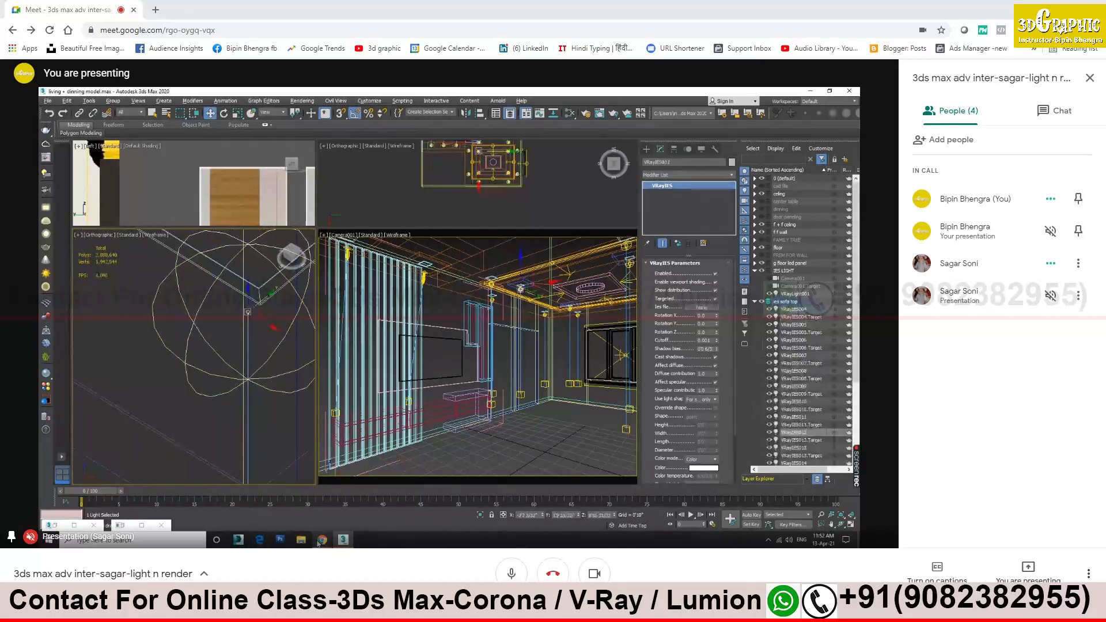
Switch to File Explorer and examine the iesguide image in the NICE_IES folder to compare the numbered light profiles
key("alt+Tab")
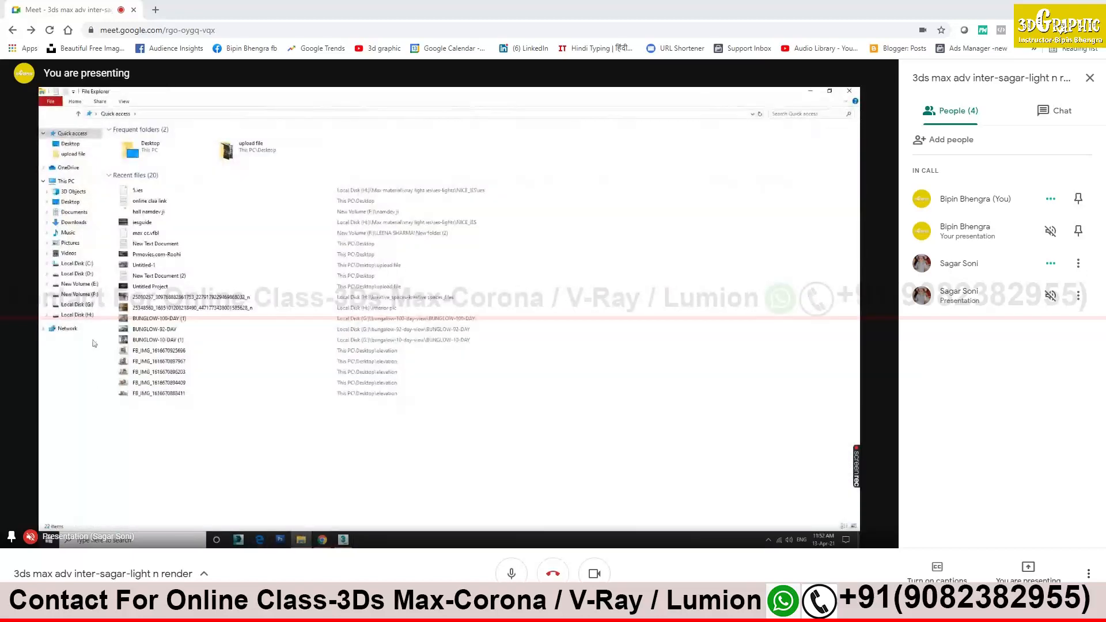
left_click(79, 314)
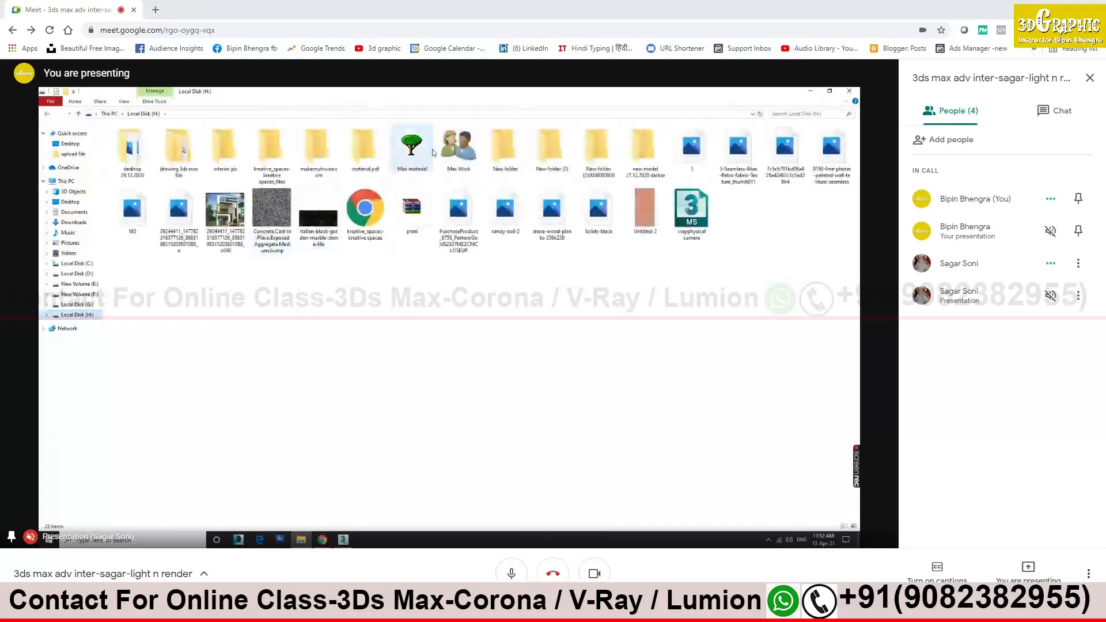
double_click(395, 161)
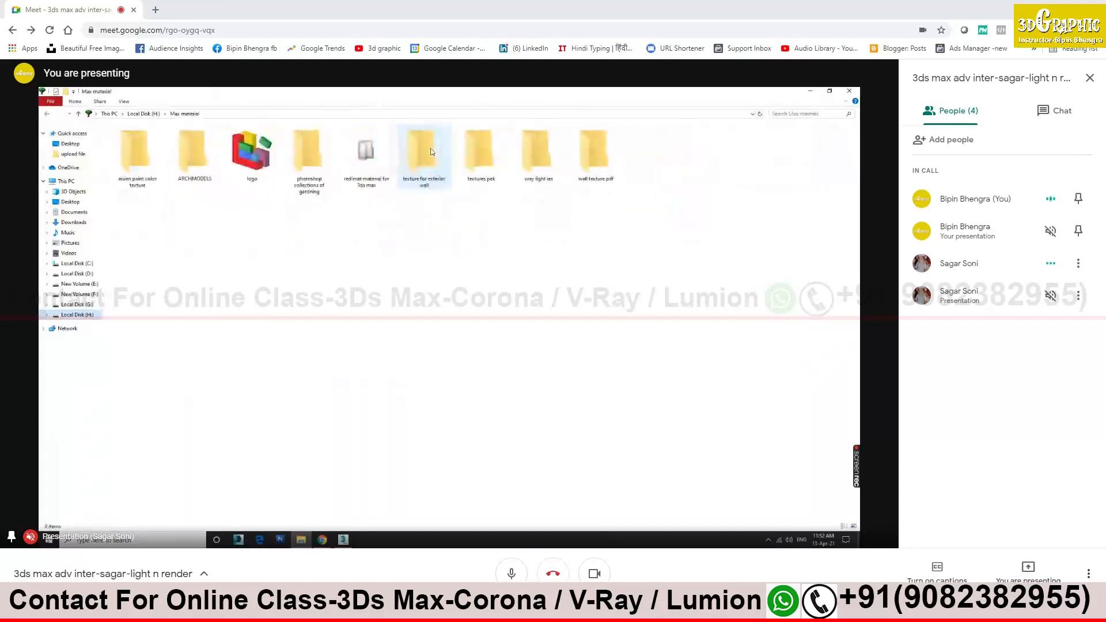
double_click(539, 152)
double_click(130, 139)
double_click(128, 139)
double_click(131, 148)
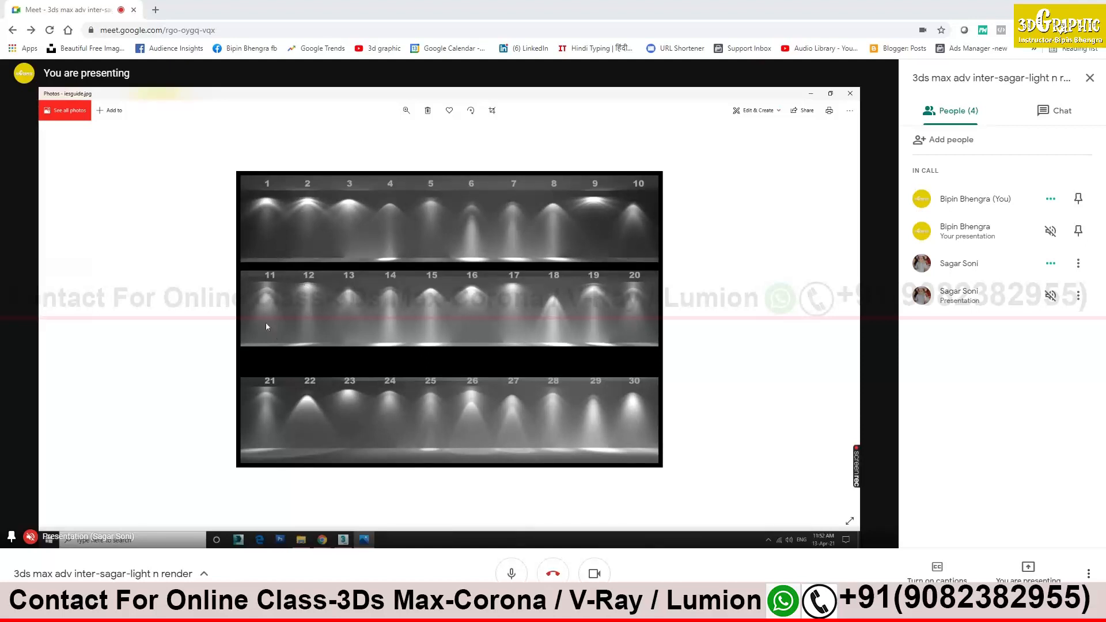
left_click(853, 93)
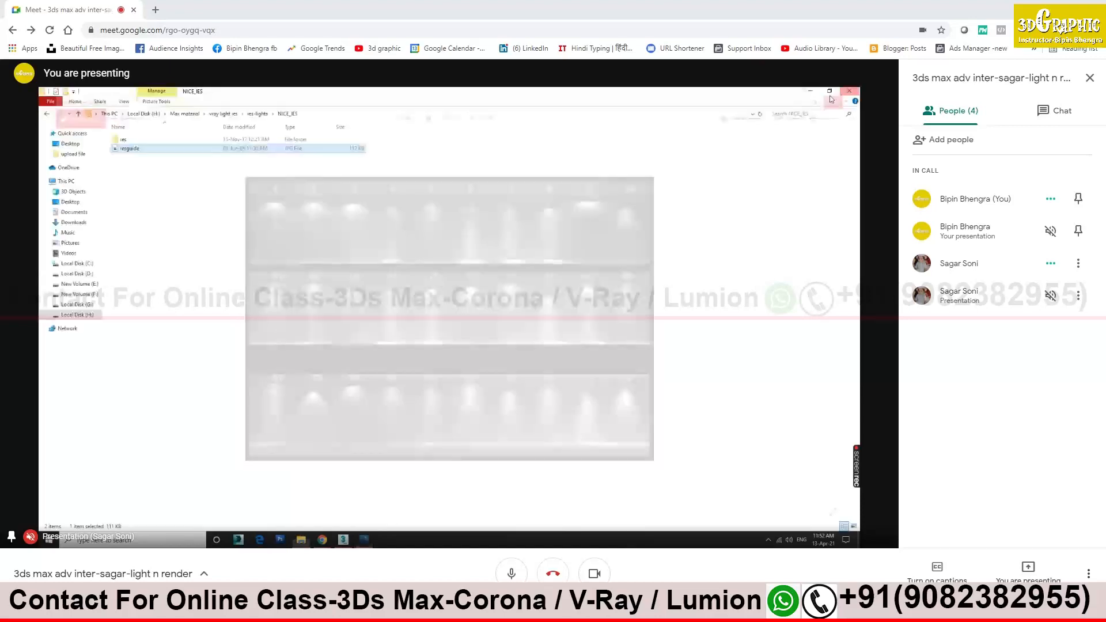
Switch back to 3ds Max and load 5.ies as the selected ceiling-cove corner downlight's IES file
left_click(343, 540)
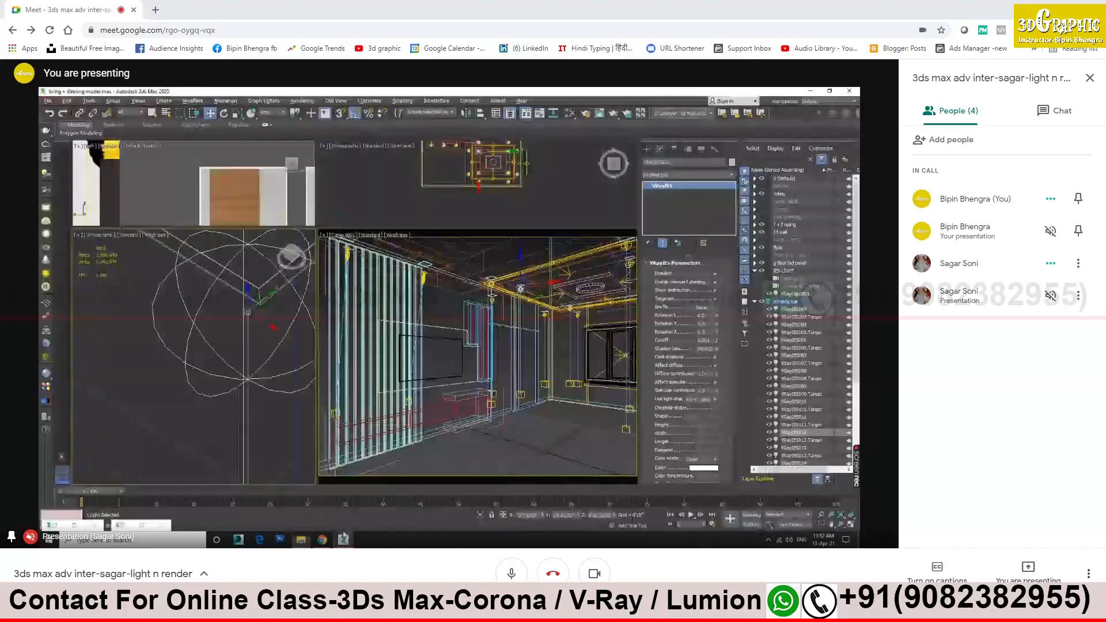
left_click(702, 308)
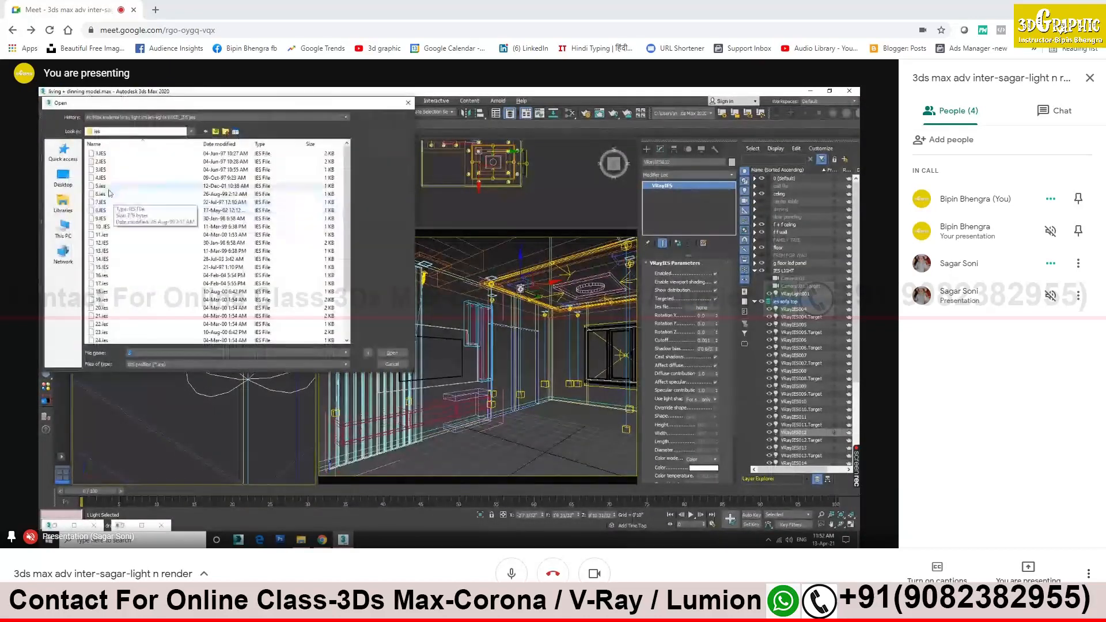
left_click(108, 186)
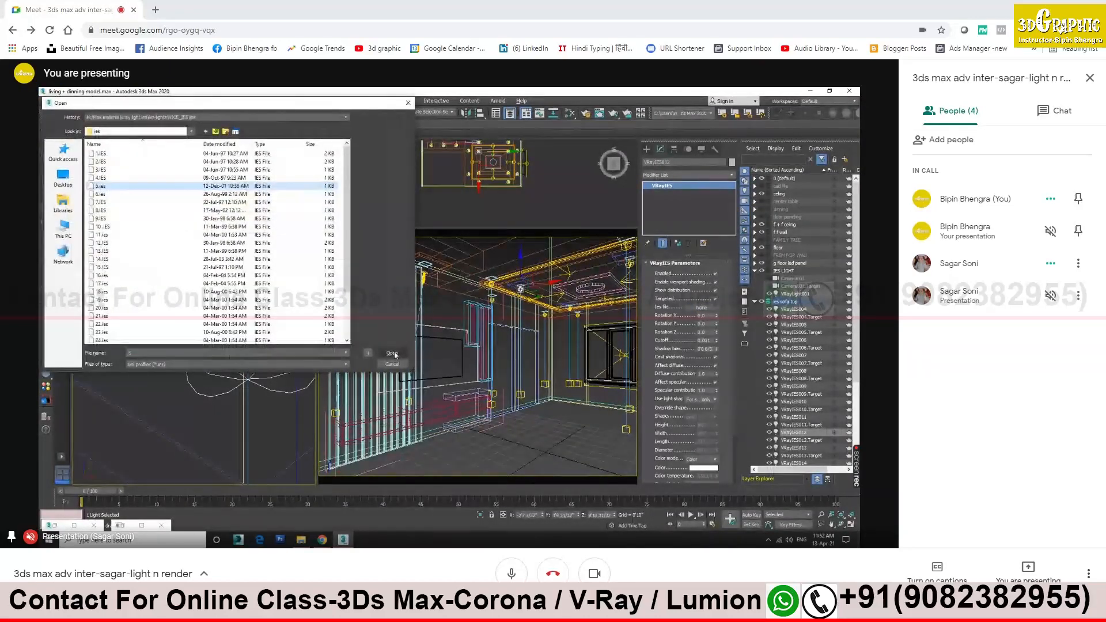
left_click(392, 353)
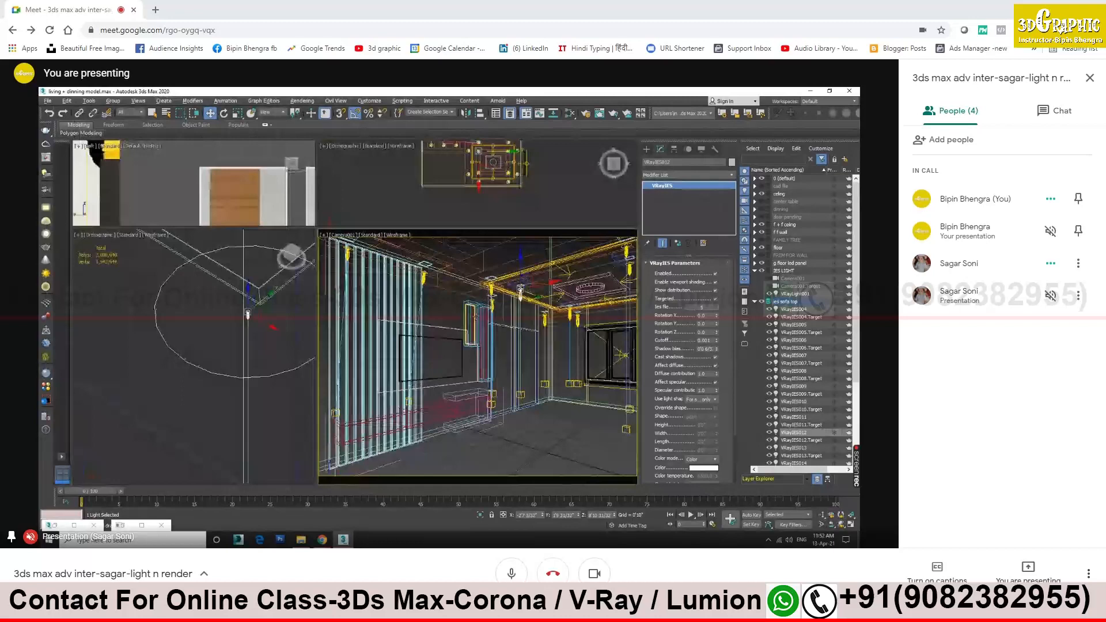
Restore the V-Ray Frame Buffer, run an interactive render of the full camera view, and stop it
left_click(55, 526)
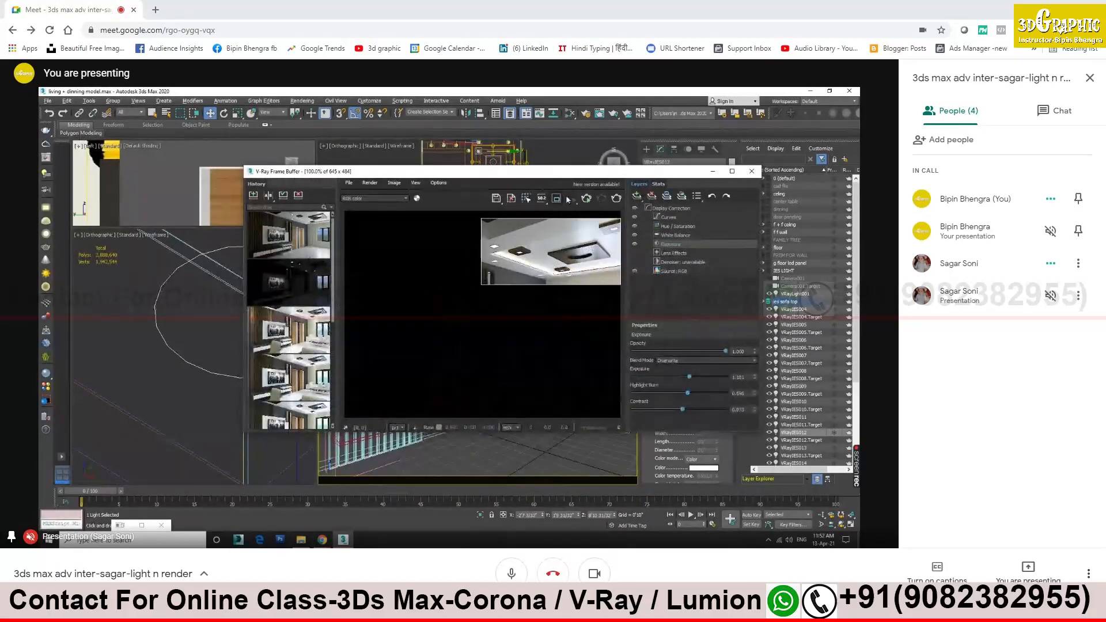
left_click(588, 199)
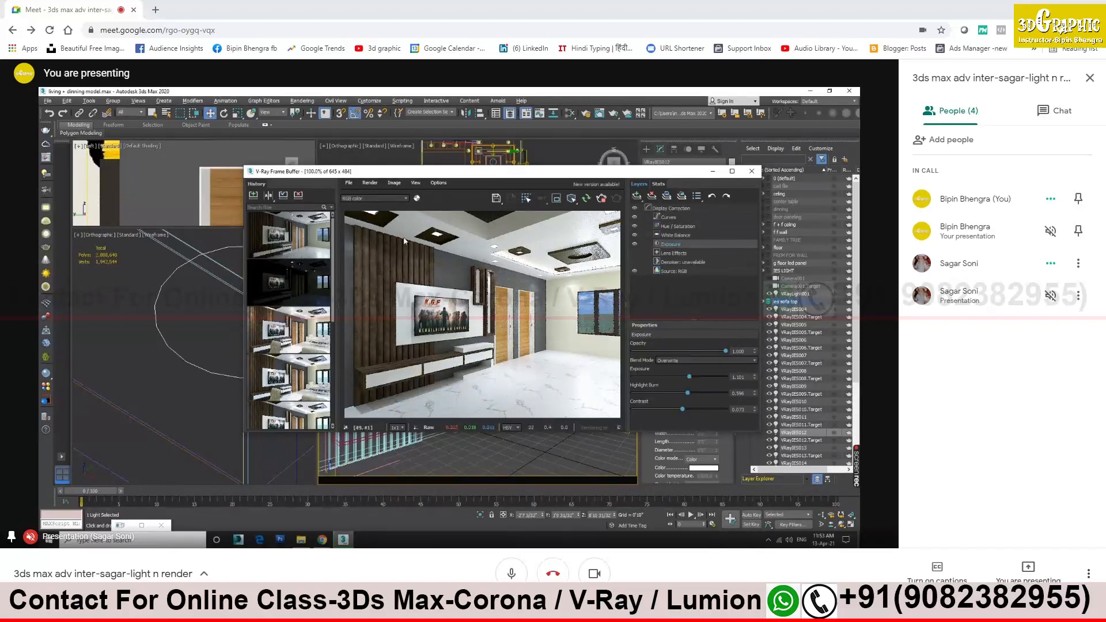
left_click(601, 199)
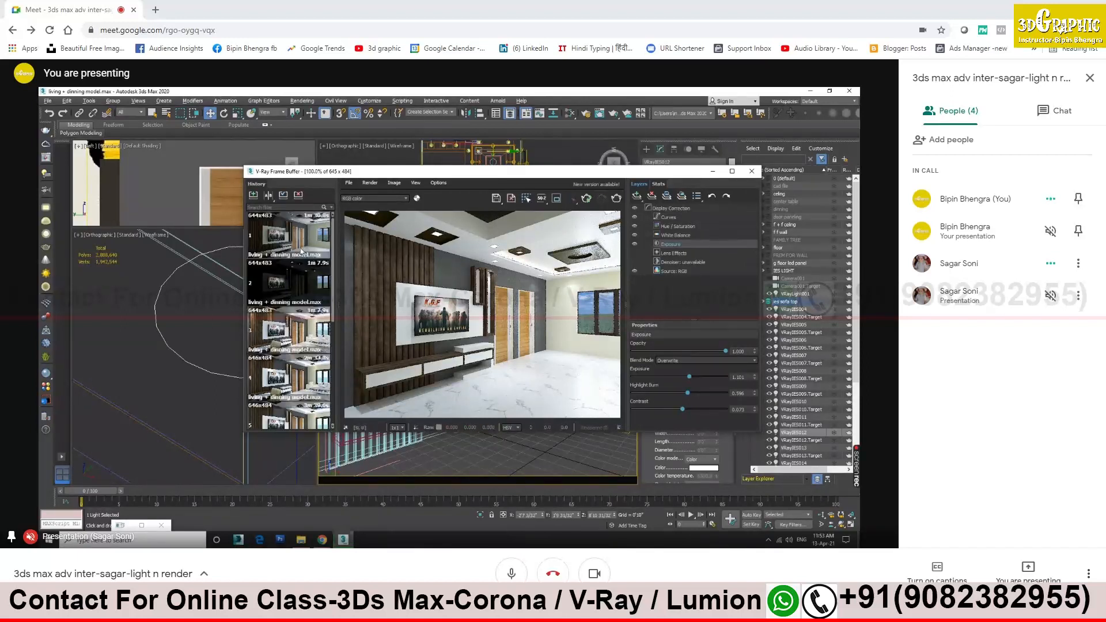
In the V-Ray Light Lister, switch off all the V-Ray lights and the VRayIES004 downlights, leaving VRayIES001 on
left_click(46, 173)
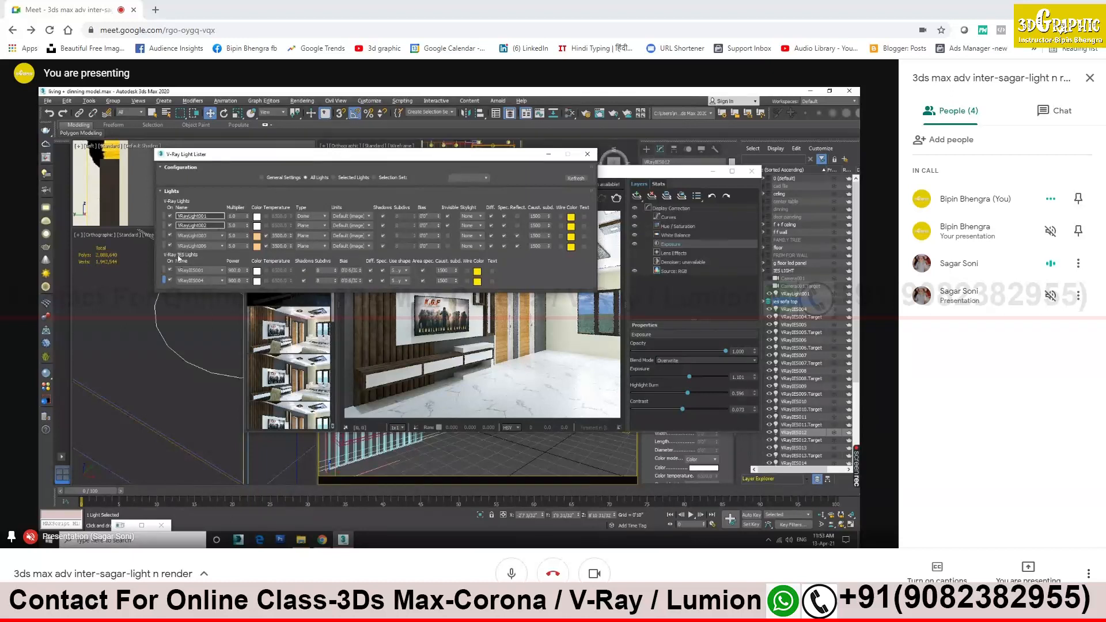
left_click(170, 225)
left_click(169, 226)
left_click(170, 235)
left_click(170, 246)
left_click(171, 269)
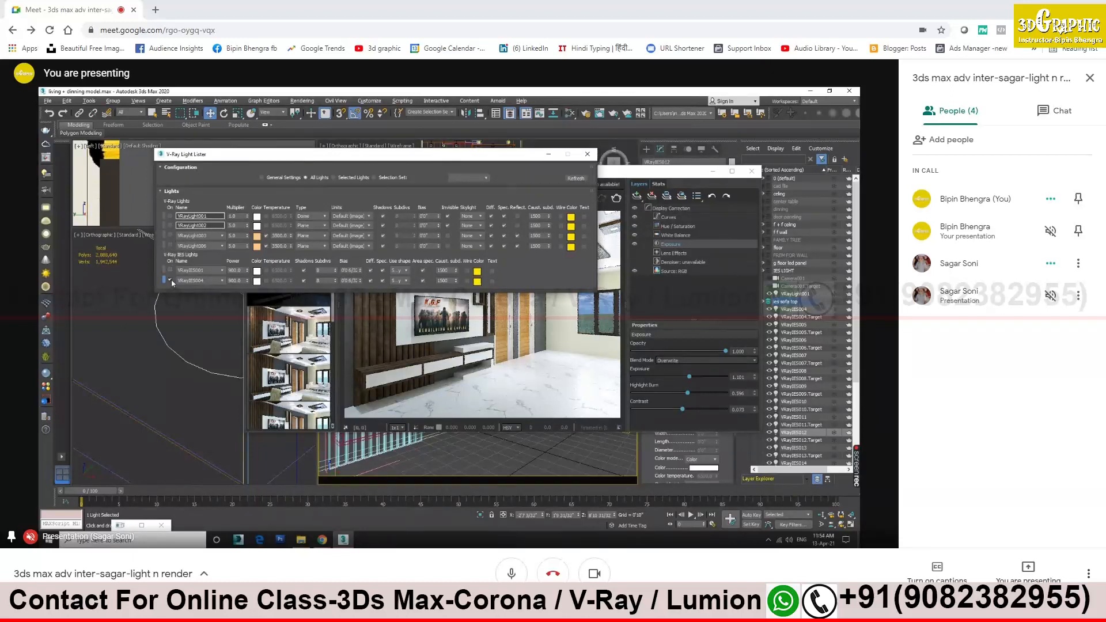
left_click(171, 281)
left_click(170, 270)
Run an interactive render with the region limited to the slatted wall and TV unit, and inspect it closely
left_click_drag(517, 160, 433, 111)
left_click(566, 243)
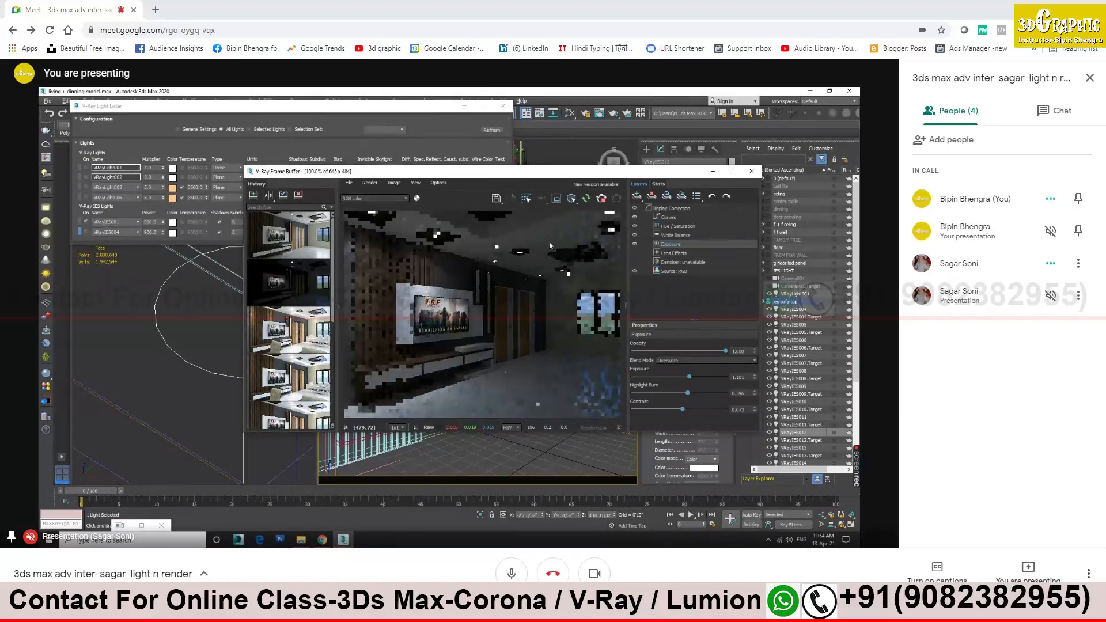
left_click(556, 199)
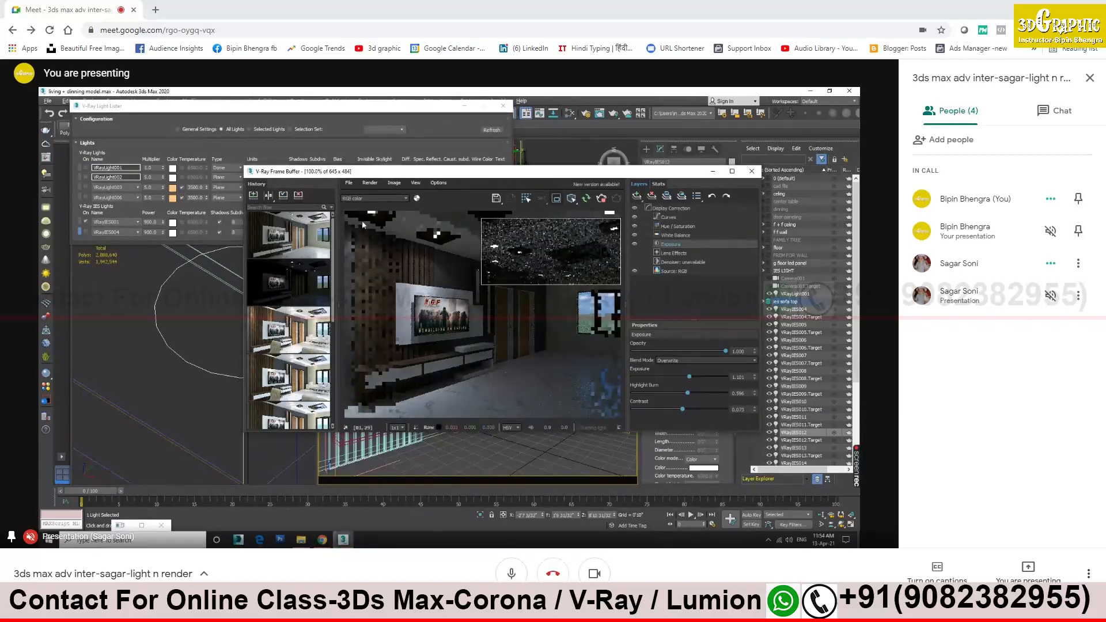
left_click_drag(344, 211, 464, 392)
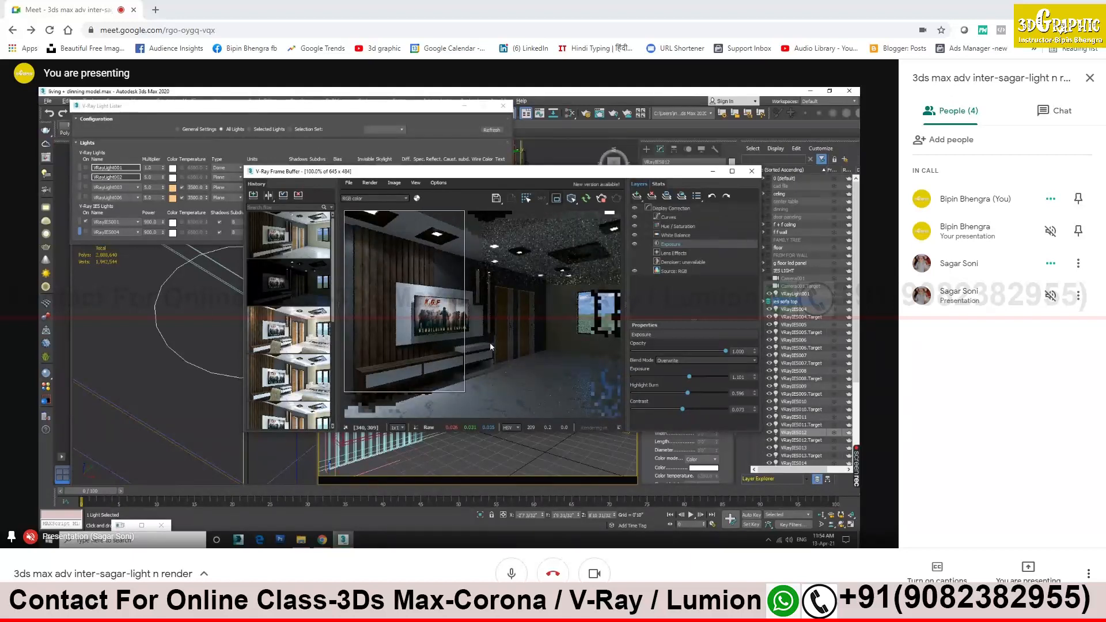
scroll(490, 342, "up", 2)
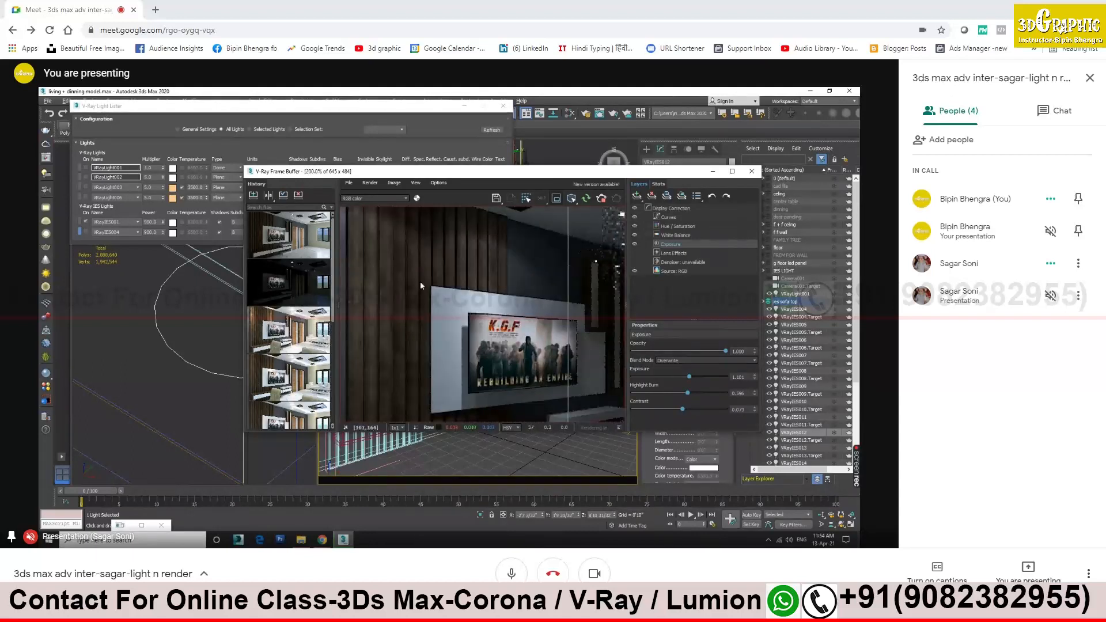
scroll(430, 284, "down", 2)
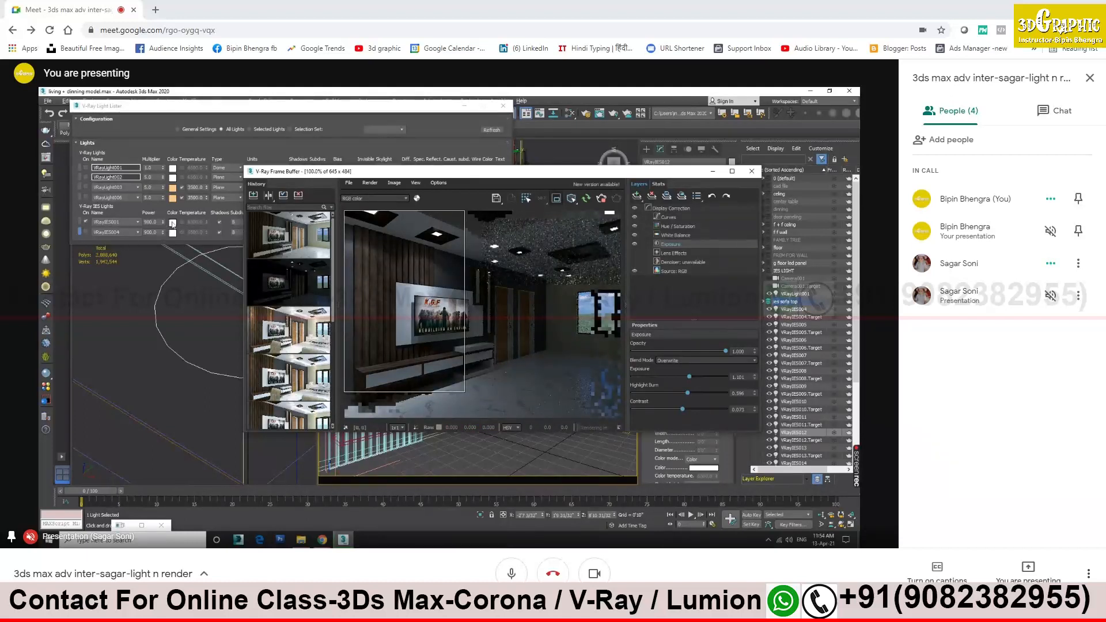
Set the power of the VRayIES001 lights to 1200 in the light lister
left_click(159, 223)
double_click(159, 223)
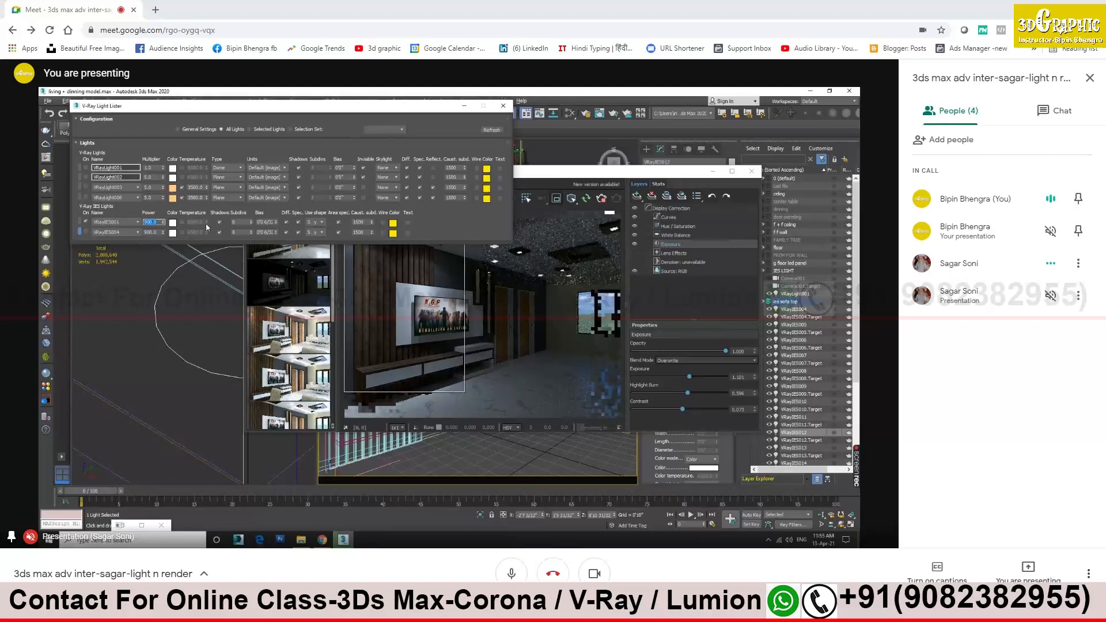
key("Return")
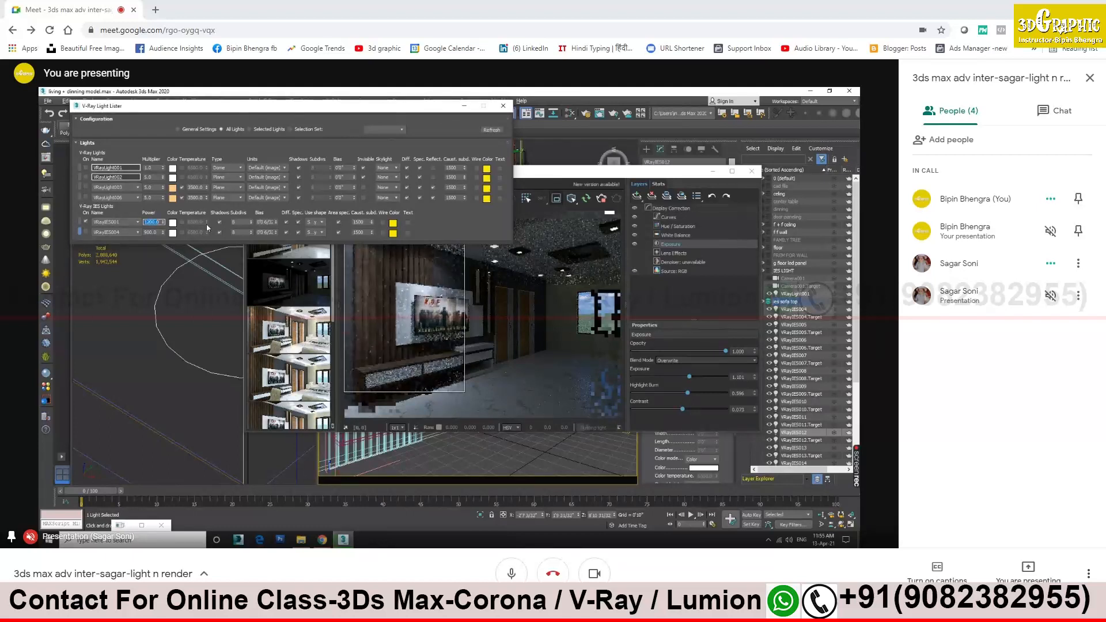
In the Front view, move the IES lights beside the slatted wall together with their target closer to the wall, and stop the interactive render
left_click_drag(363, 114, 359, 102)
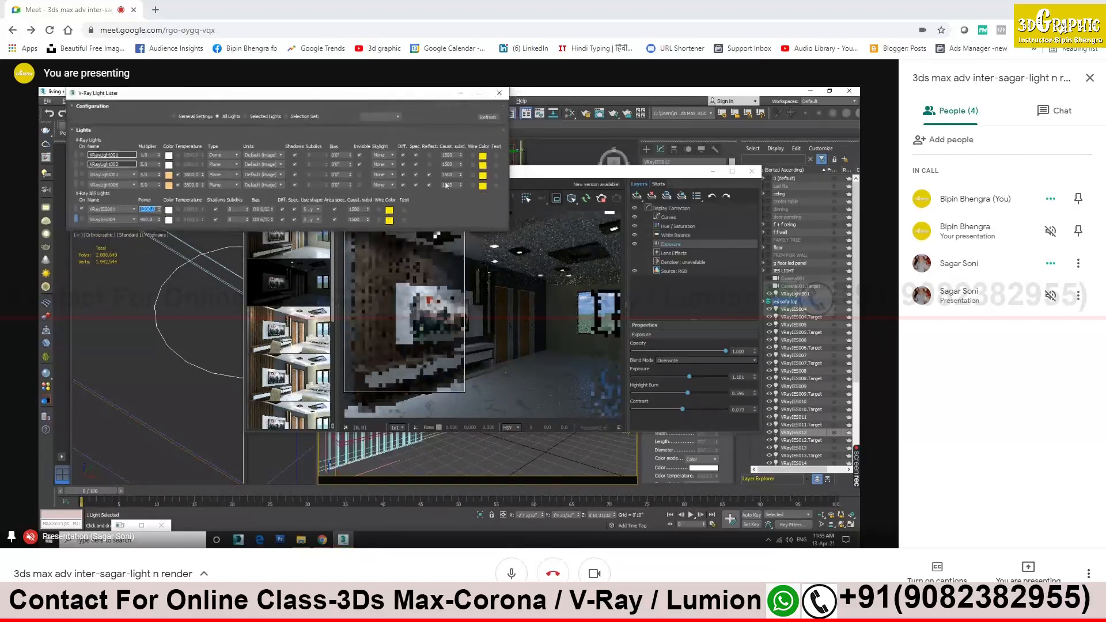
left_click_drag(545, 172, 627, 242)
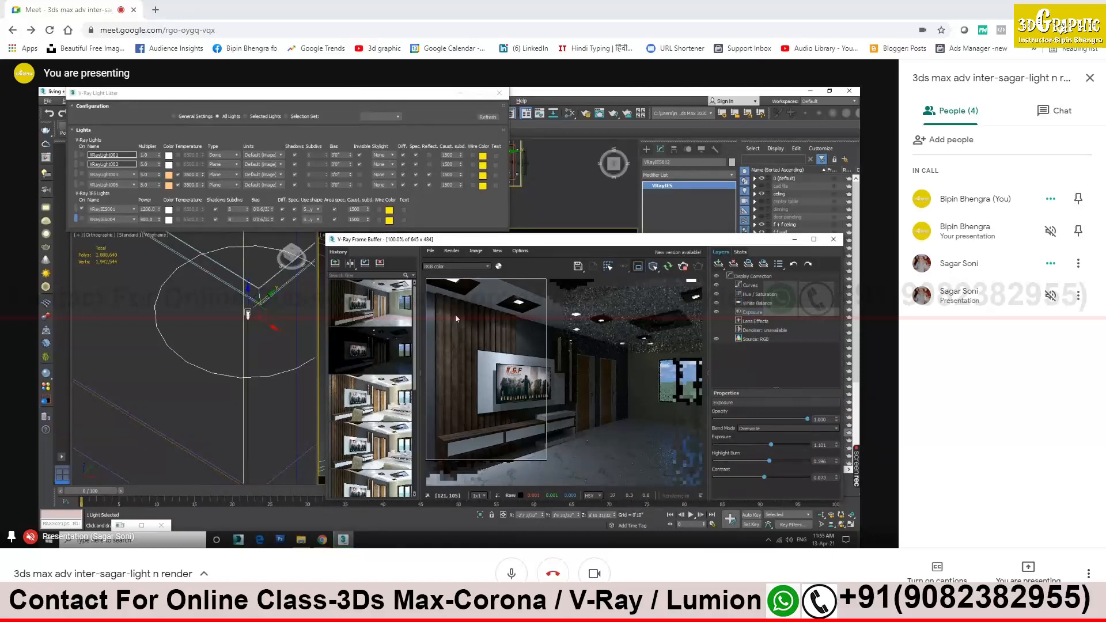
scroll(249, 337, "down", 5)
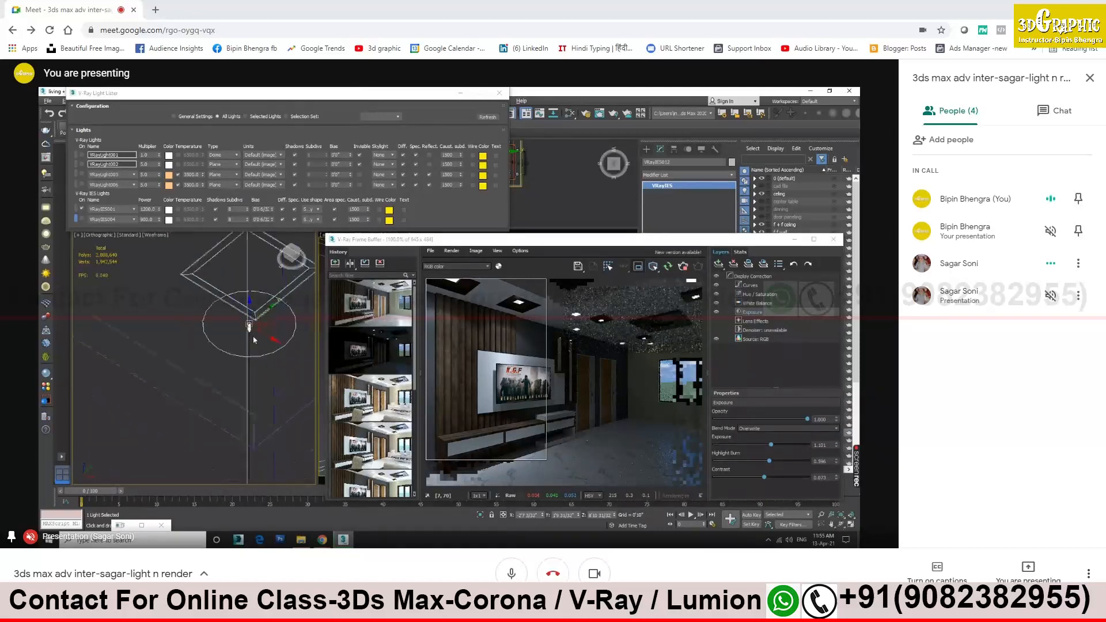
middle_click_drag(254, 337, 296, 308, "alt")
left_click(291, 259)
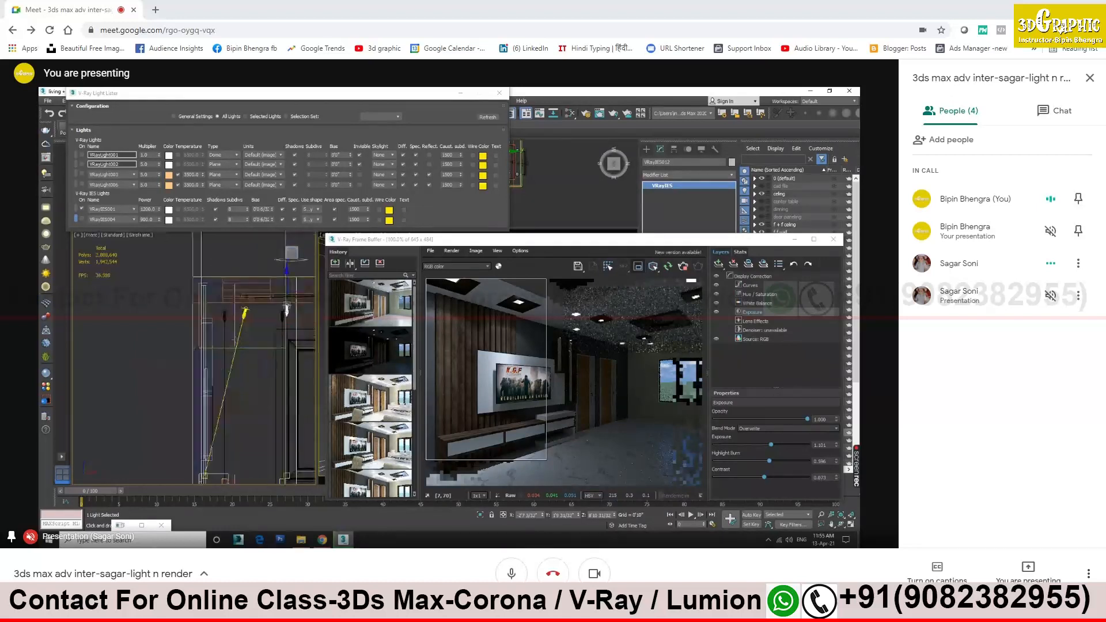
scroll(225, 338, "up", 5)
scroll(222, 326, "up", 2)
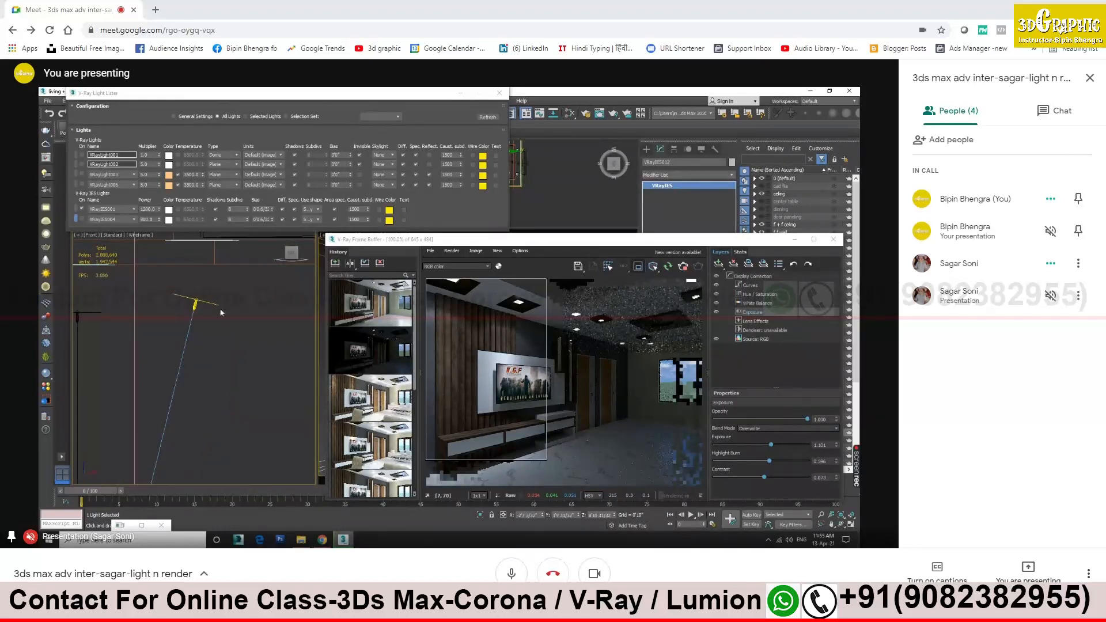
left_click(210, 302, "ctrl")
scroll(209, 305, "down", 7)
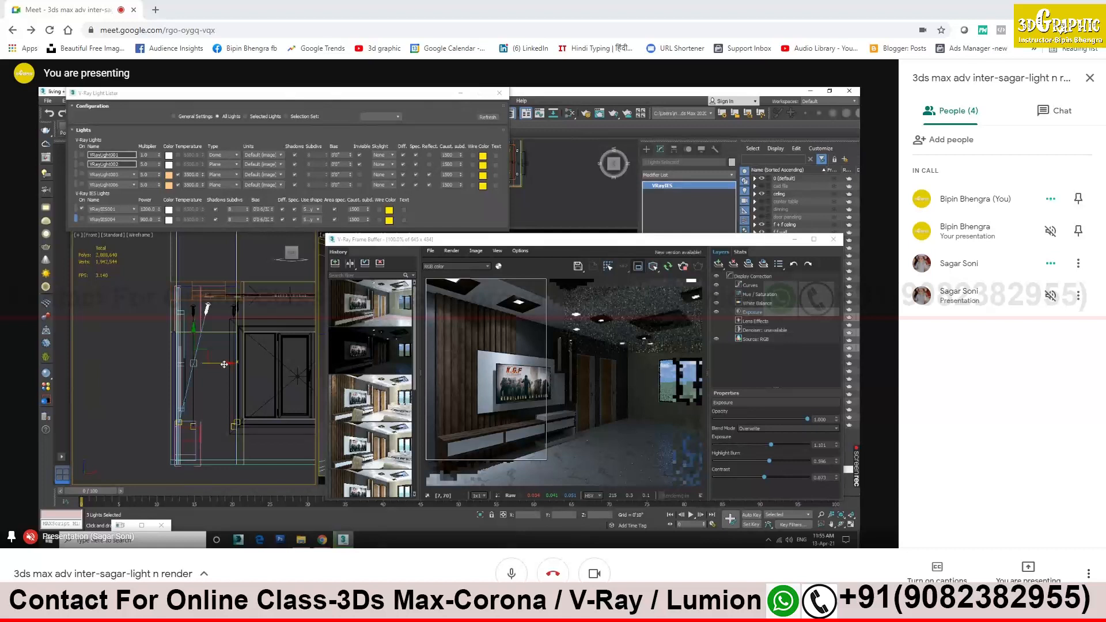
left_click_drag(225, 365, 212, 346)
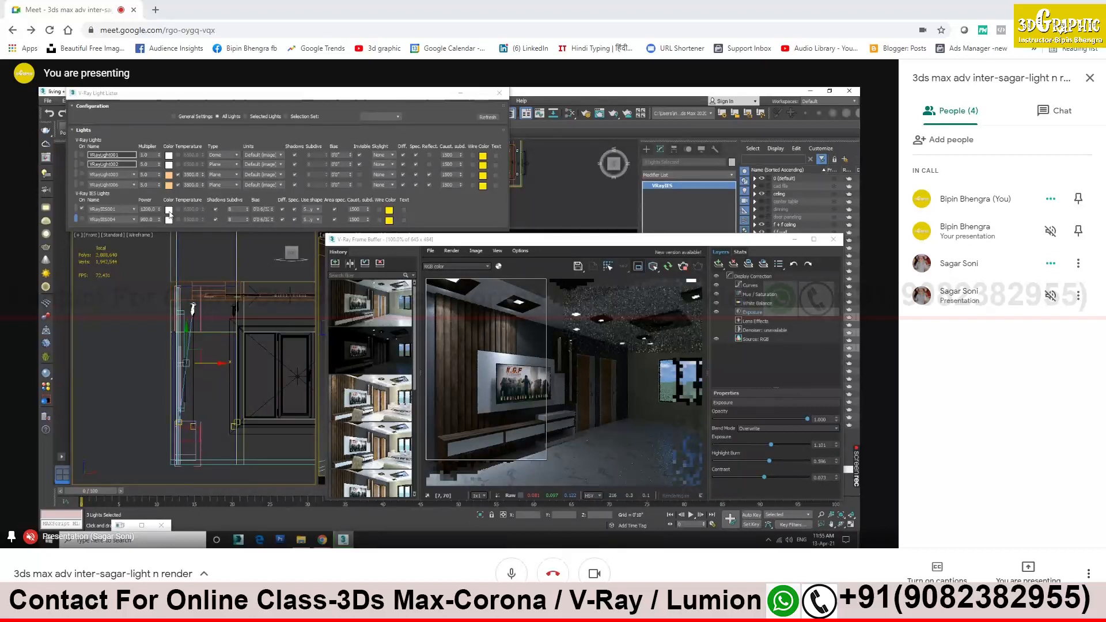
left_click(683, 267)
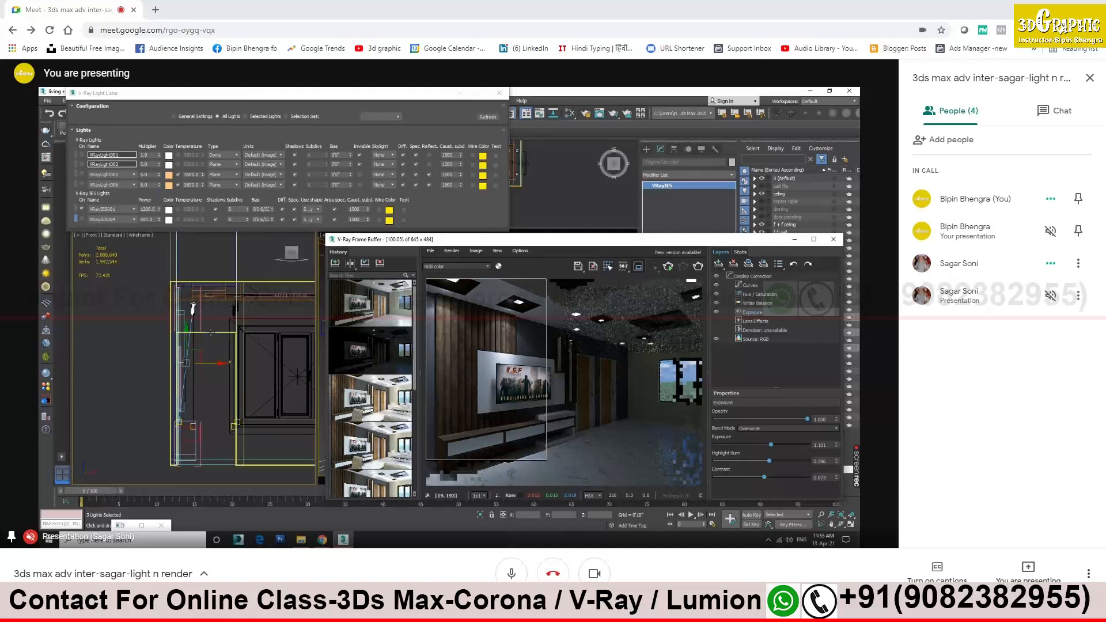
Try to give the VRayIES001 lights a pale warm yellow colour in the light lister
left_click(169, 211)
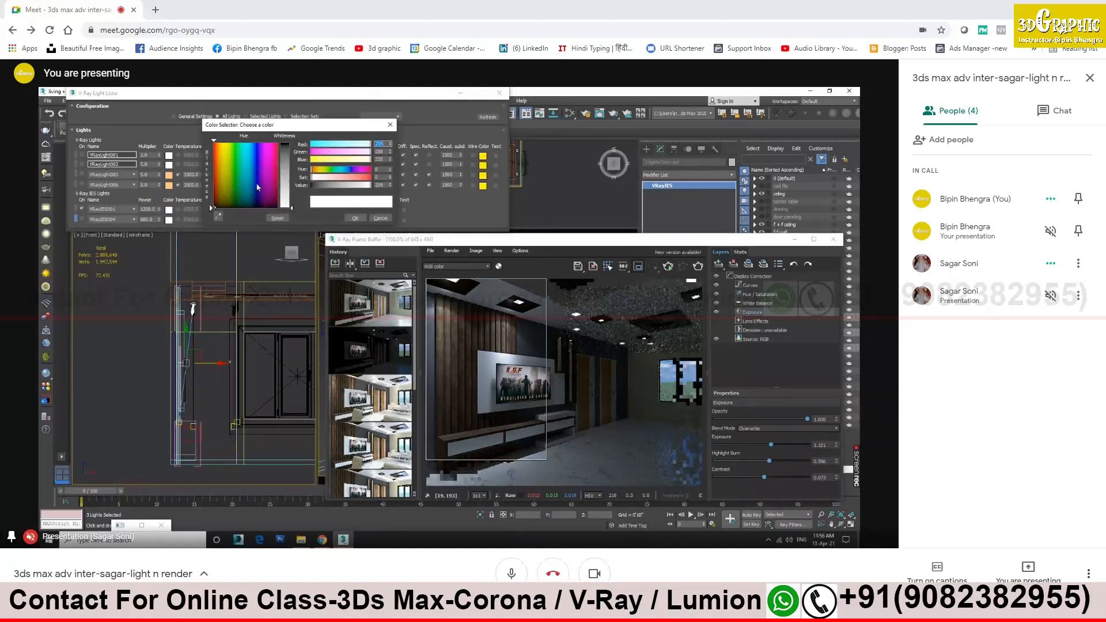
left_click(221, 190)
left_click_drag(325, 175, 336, 177)
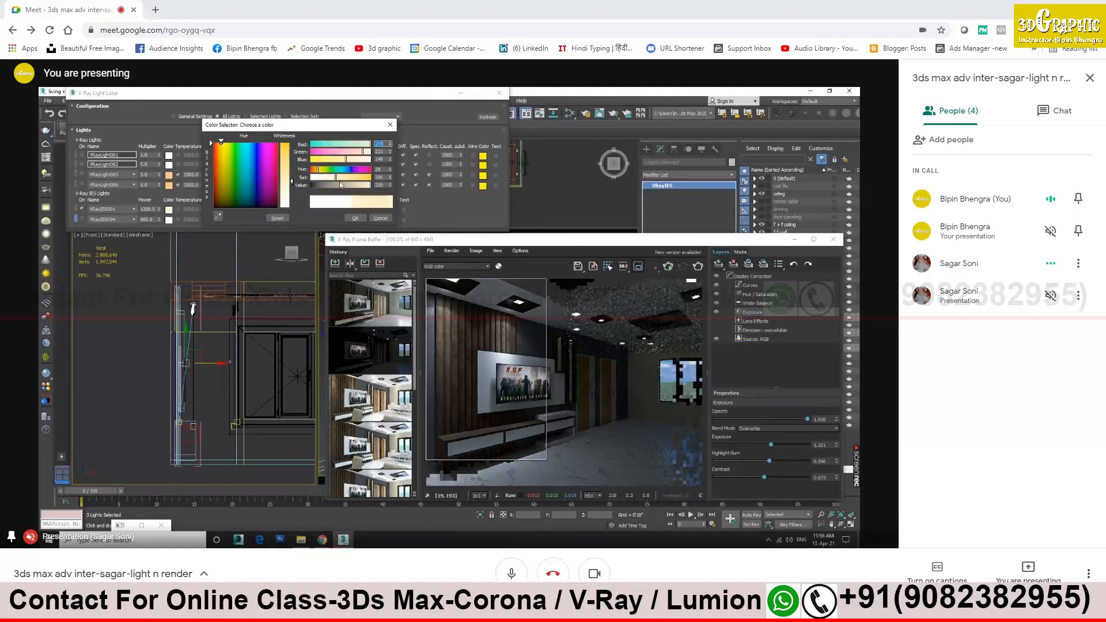
left_click(355, 218)
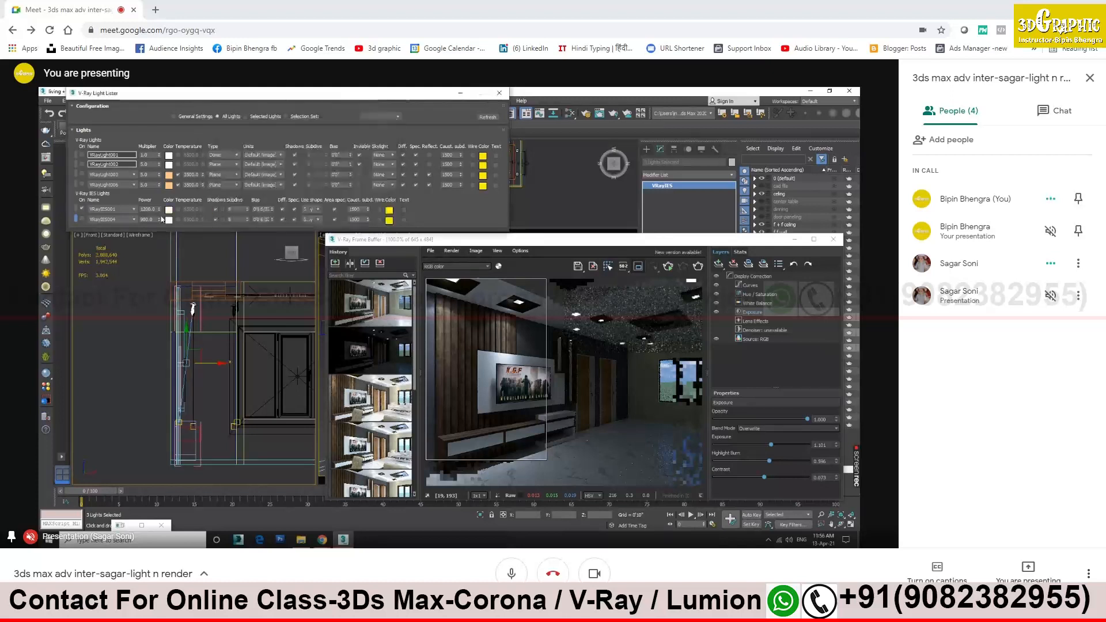
Select the VRayIES001 lights from the light lister and uncover their VRayIES parameters for checking
left_click(77, 210)
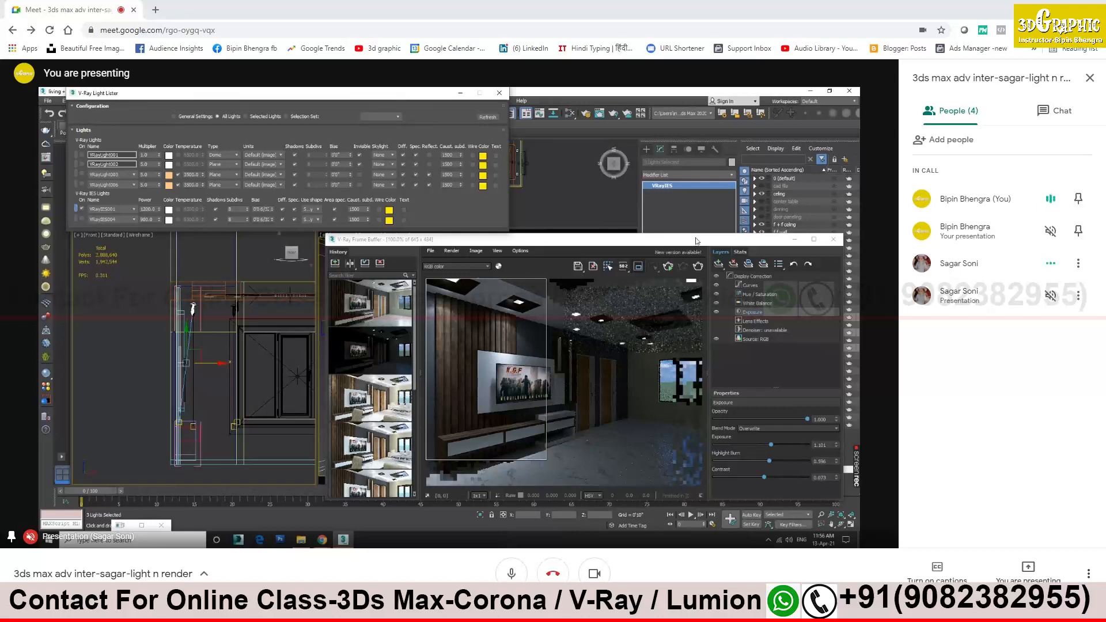
left_click_drag(697, 241, 479, 184)
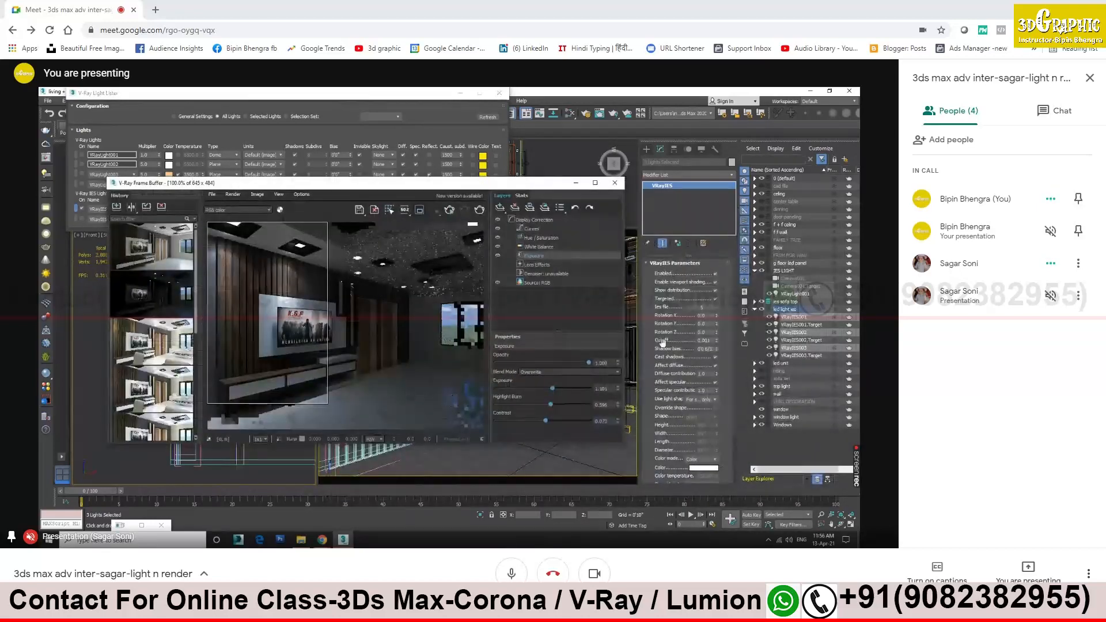
scroll(663, 343, "down", 5)
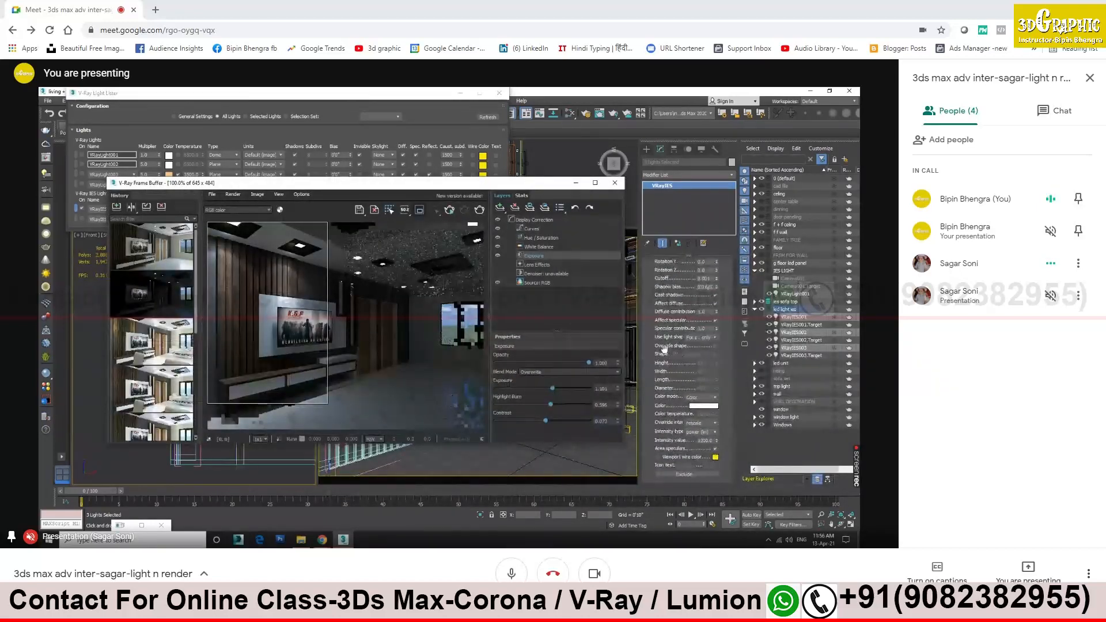
scroll(658, 344, "up", 5)
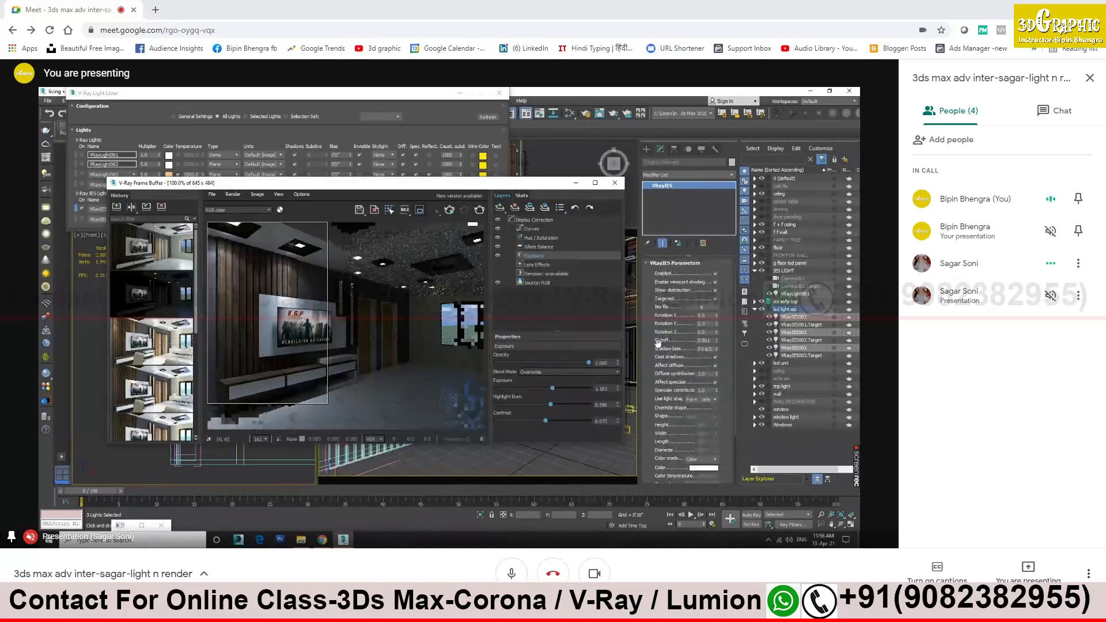